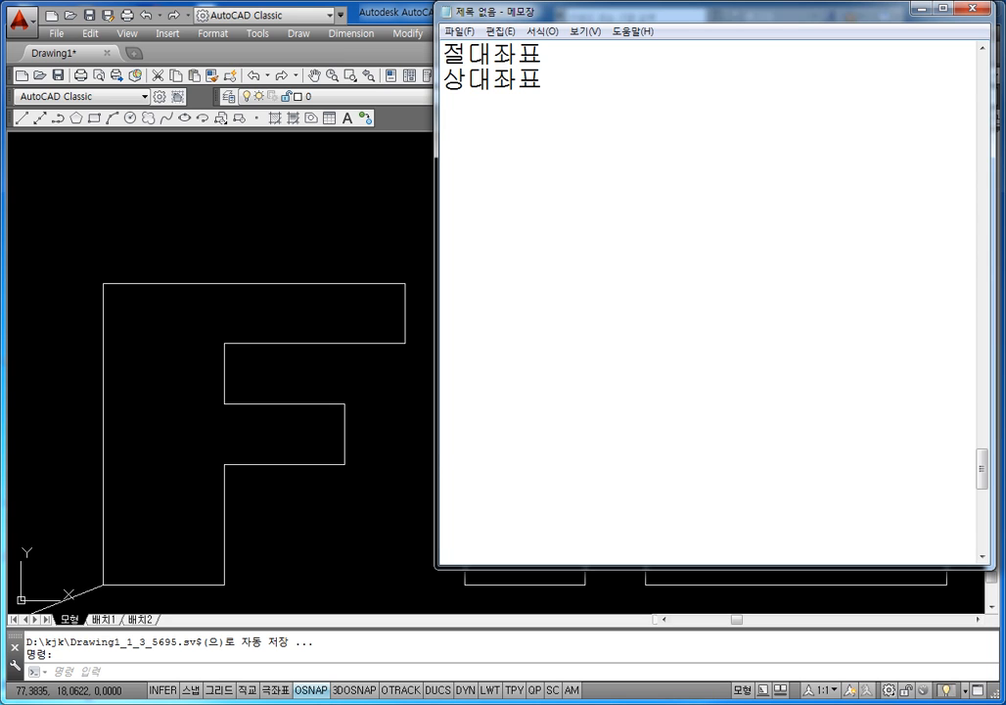
Step: Write the coordinate formats X,Y and @X,Y on separate lines below the two coordinate headings in the notes
type("ㅌ")
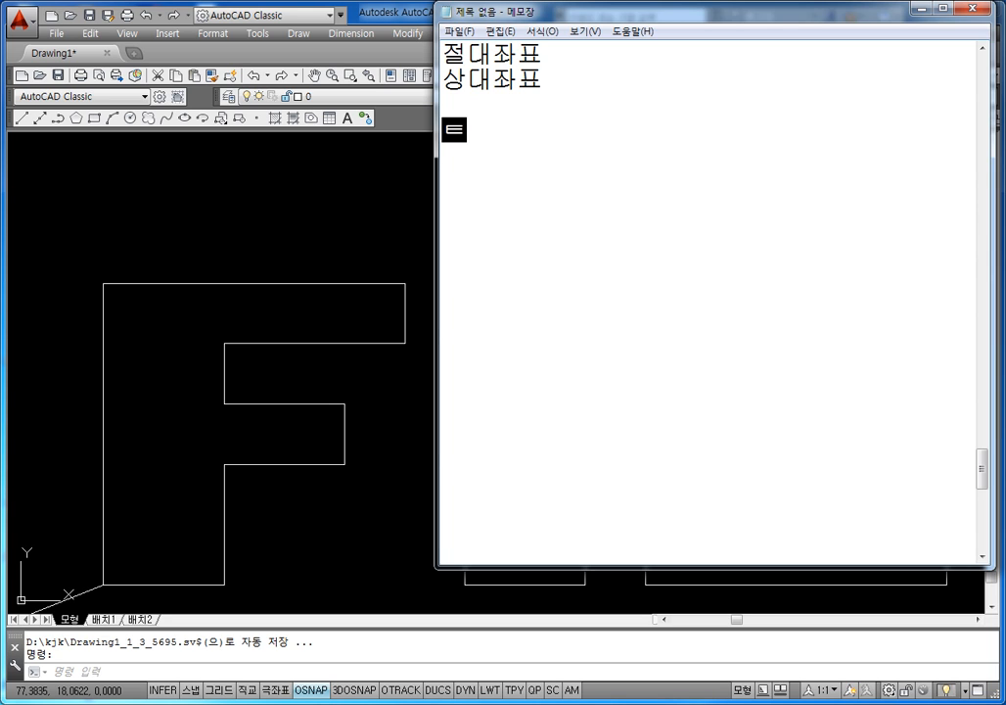
key("BackSpace")
type("X,")
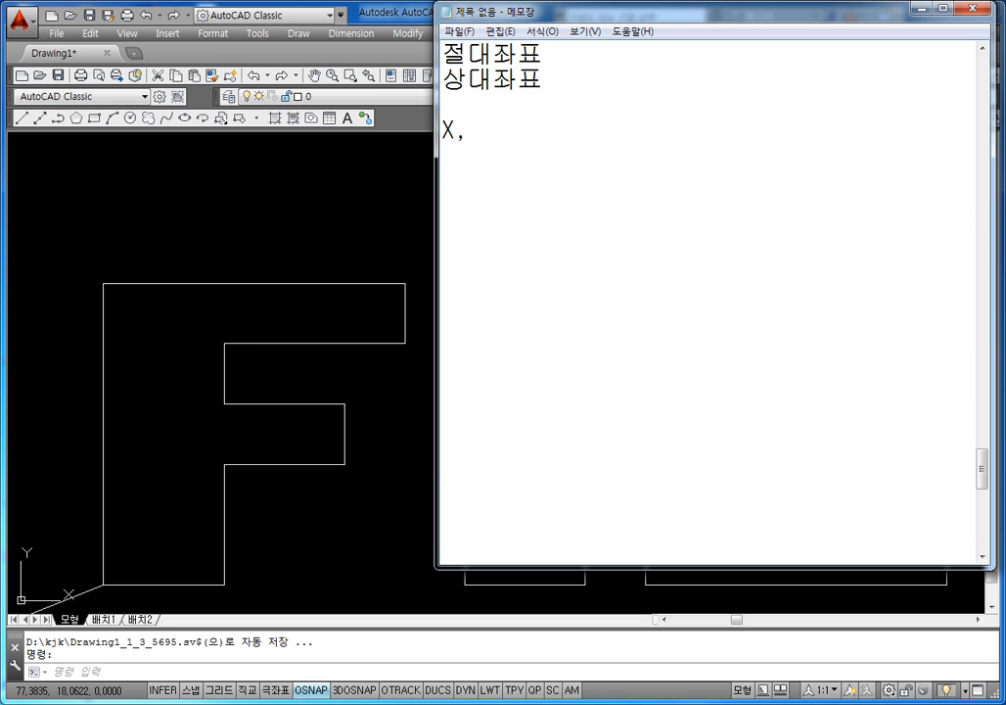
type("Y")
key("Return")
type("@ㅌ")
key("BackSpace")
type("X,")
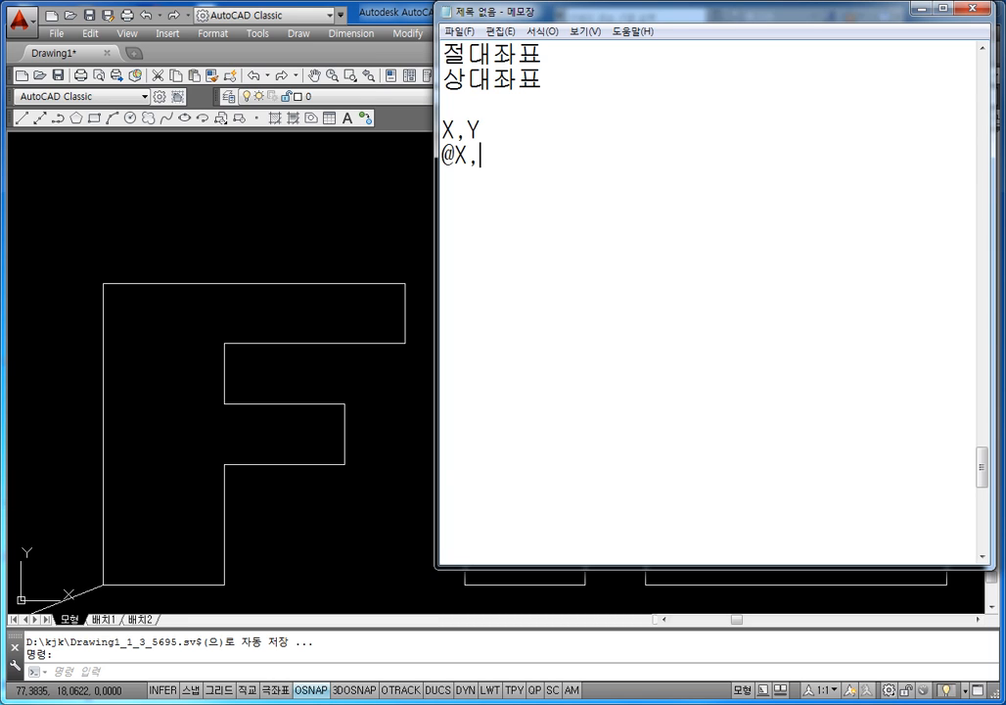
type("Y")
Step: Indent the X,Y line by one space so it aligns with the X,Y part of the @X,Y line
key("Up")
key("Left")
key("Left")
key("Left")
key("BackSpace")
key("Right")
key("Right")
key("Down")
key("End")
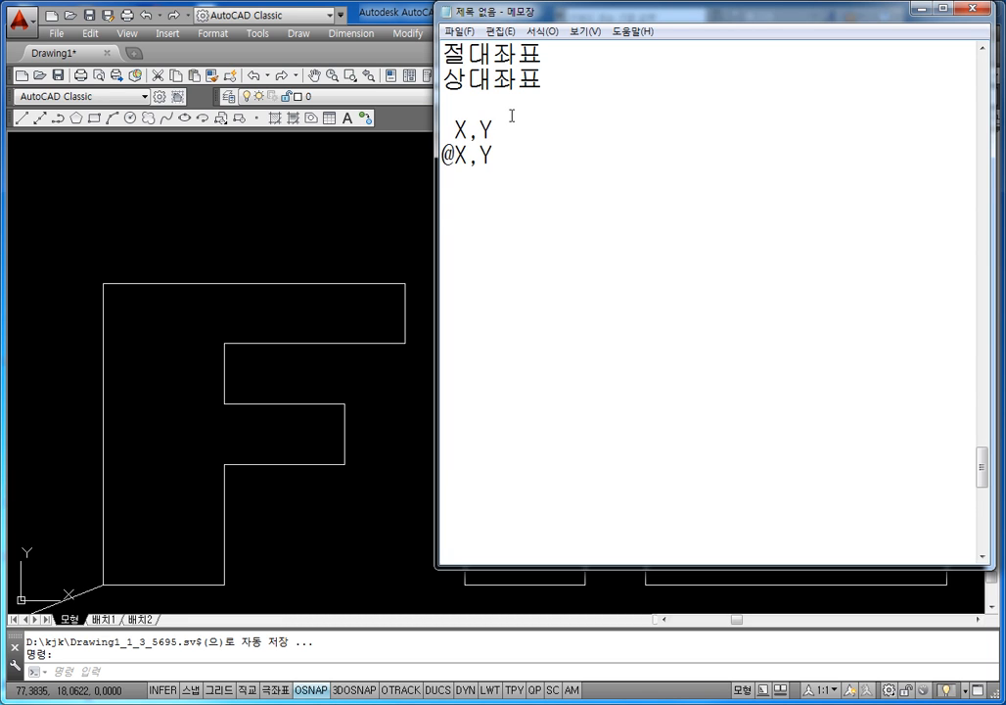
Step: Add the heading 상대좌표+거리<각도 below the @X,Y line, separated by a blank line
key("Return")
type("T")
key("BackSpace")
type("ㅅ")
key("BackSpace")
key("BackSpace")
type("상대")
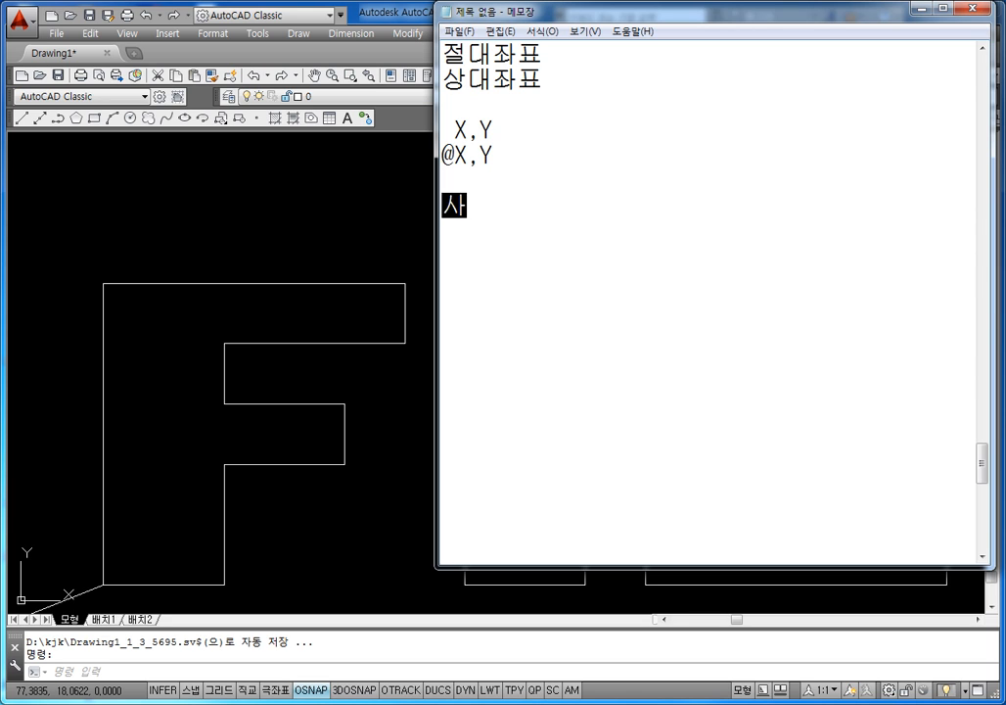
type("좌펴ㅛ")
key("BackSpace")
key("BackSpace")
type("좌")
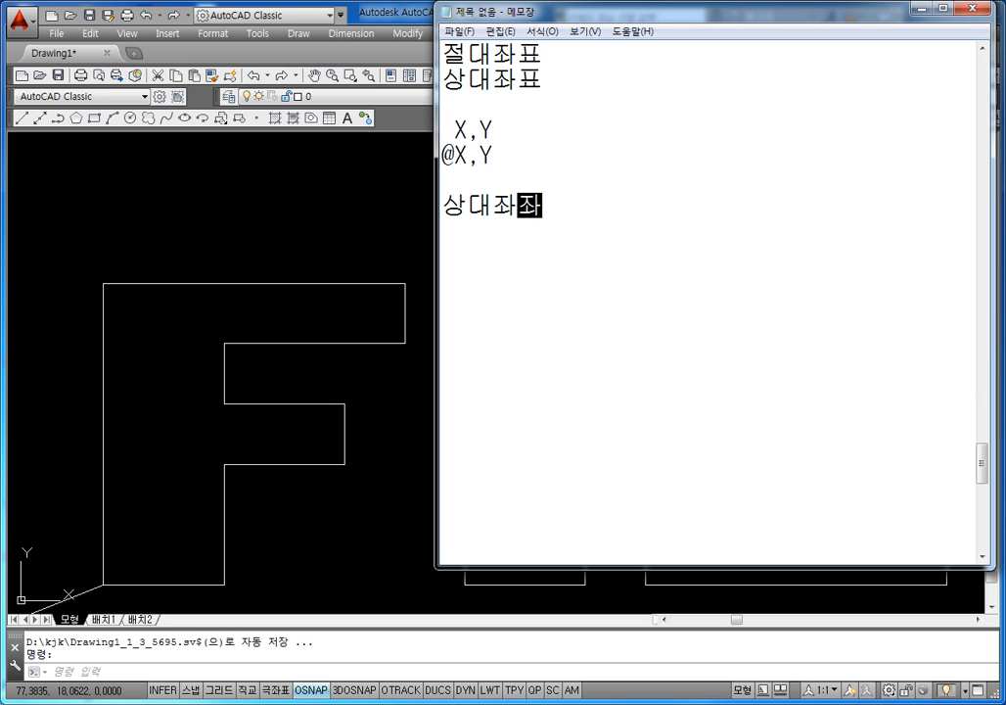
key("BackSpace")
key("BackSpace")
key("BackSpace")
type("표ㅓ")
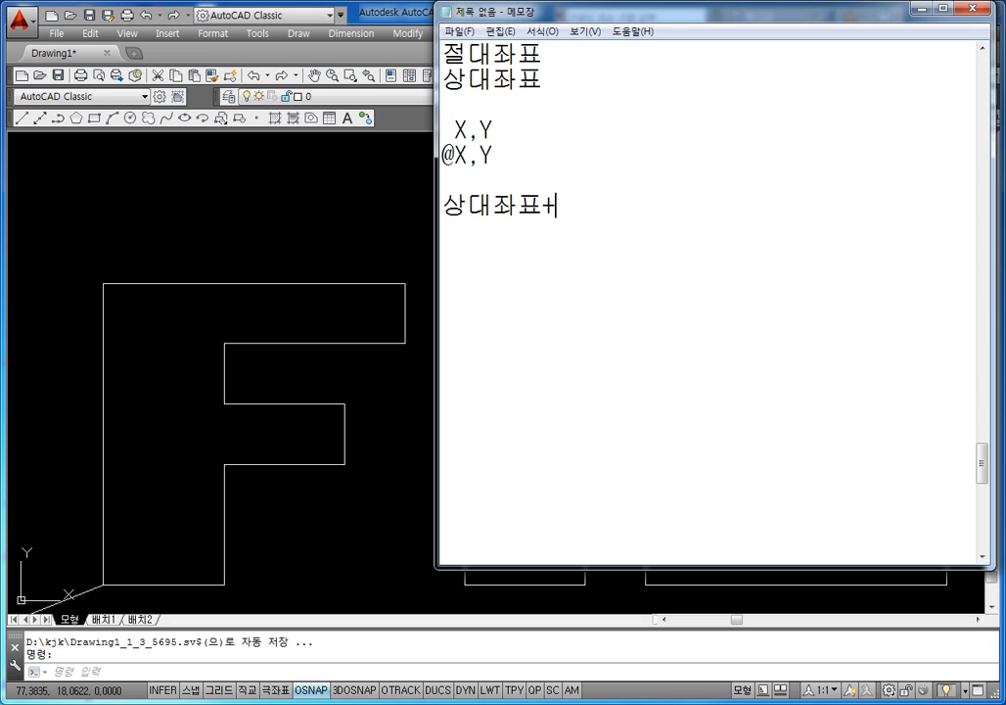
key("BackSpace")
type("+거리<각도")
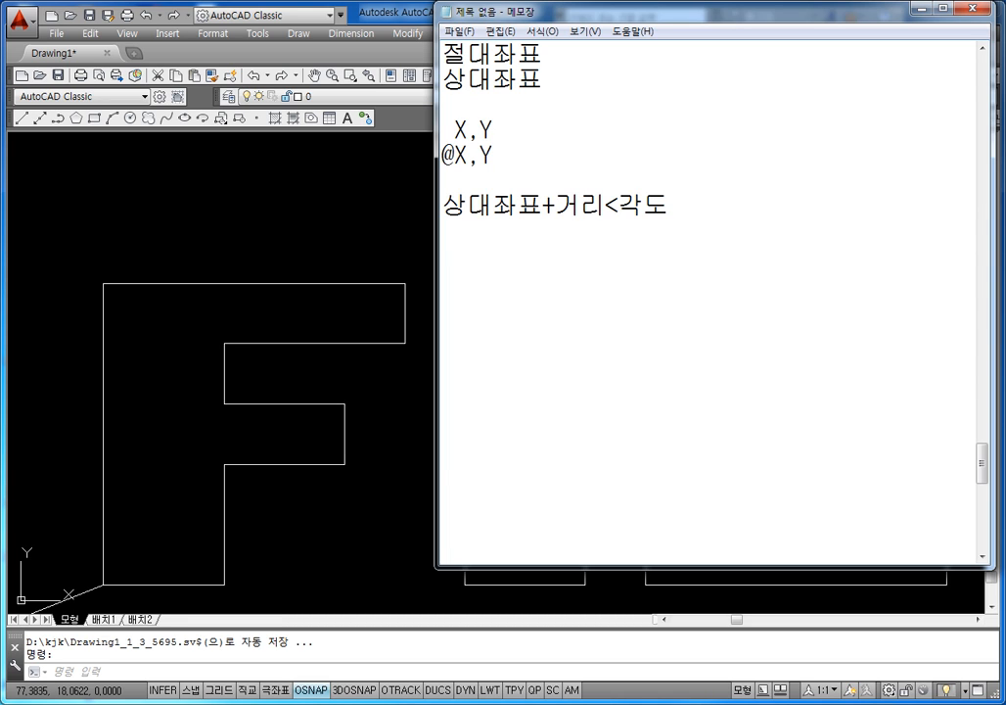
key("Return")
type("@")
type("거리")
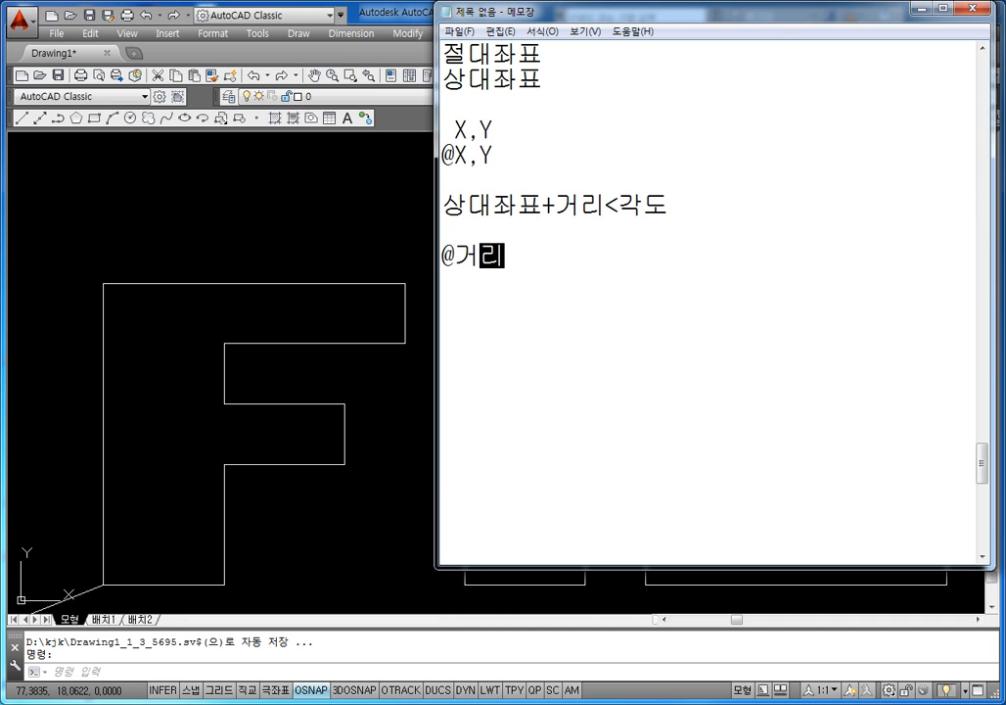
type("<")
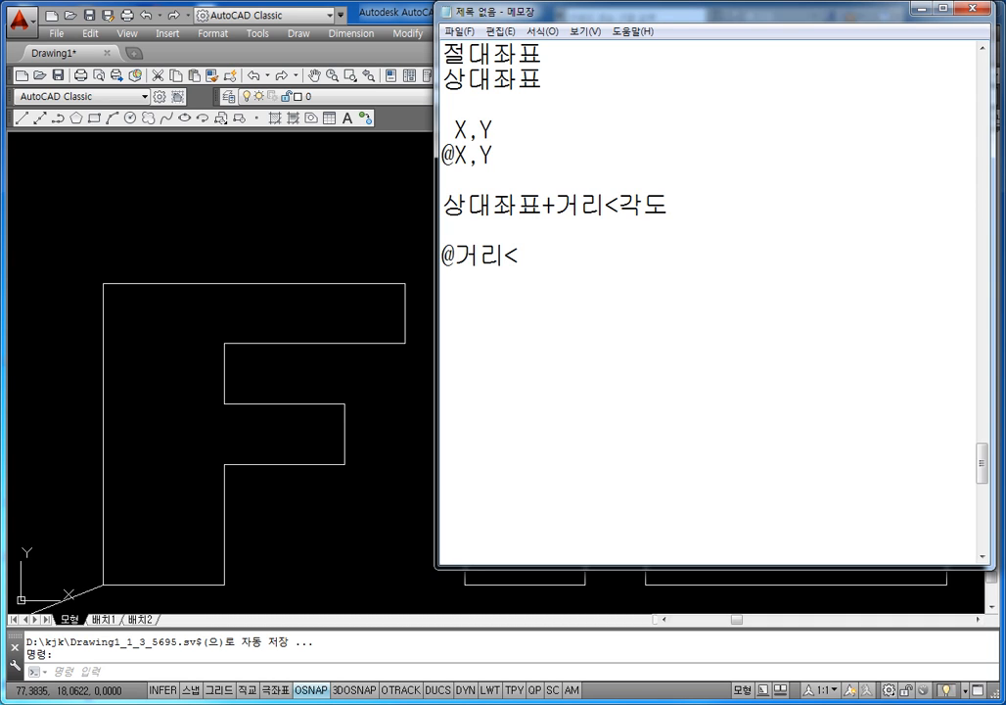
type("각도")
key("Return")
type("<")
key("BackSpace")
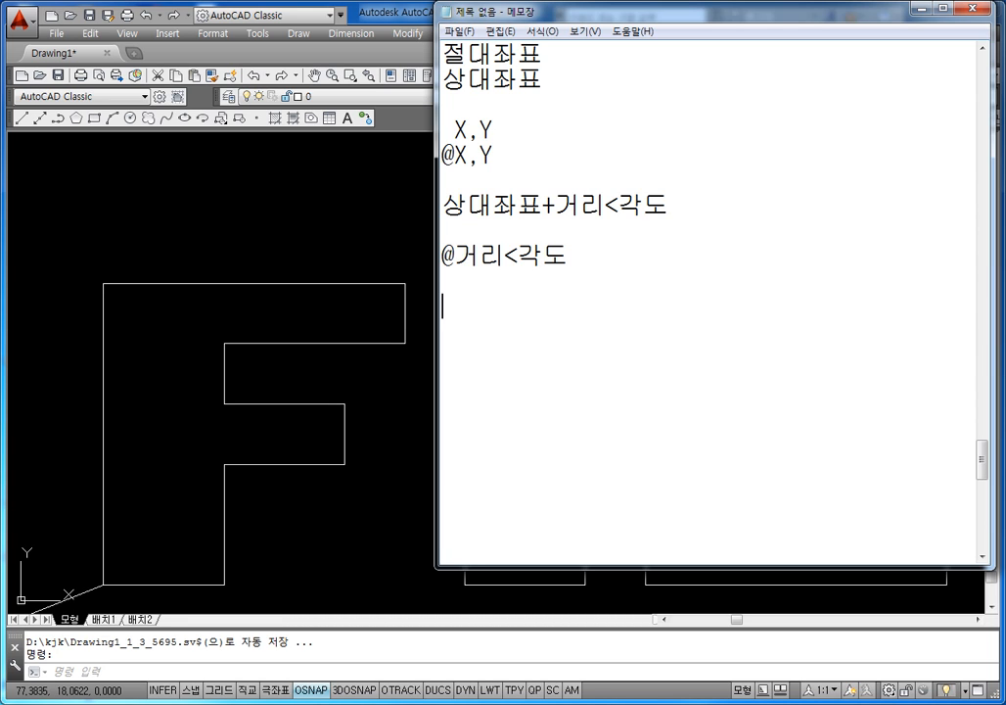
type("각도")
key("Home")
key("End")
type("(")
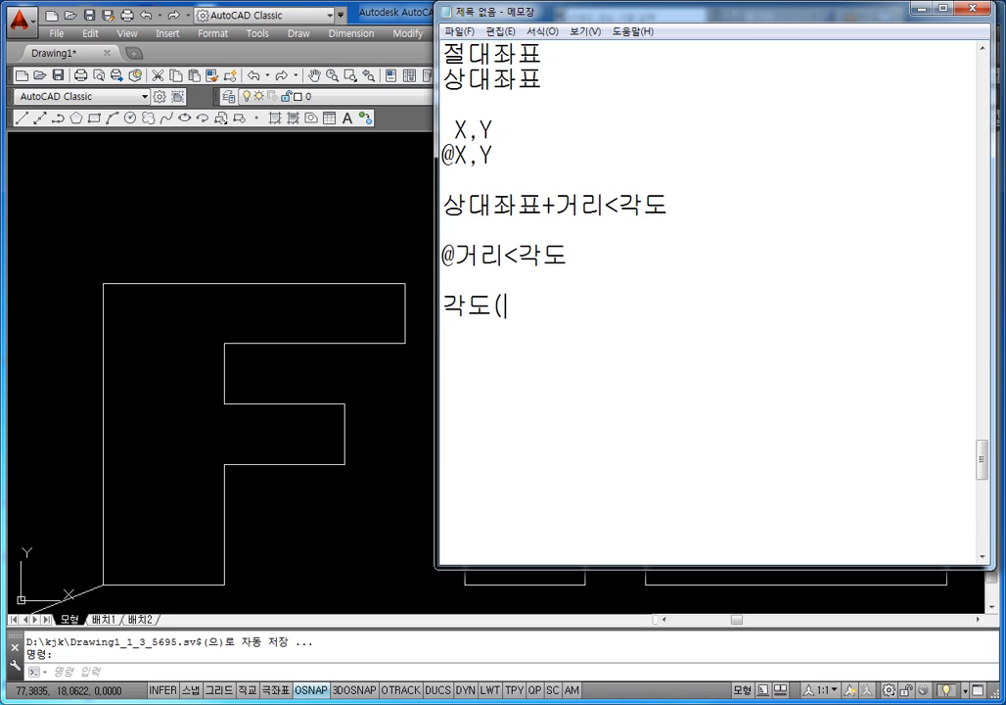
type("방향)")
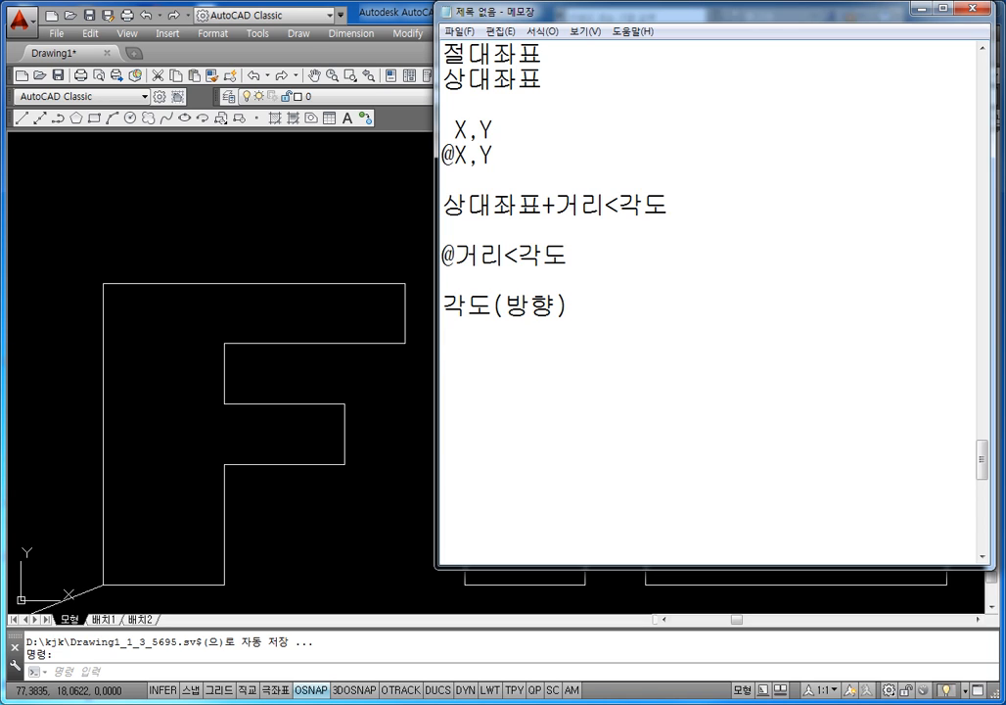
Step: List the positive axis directions under 각도(방향) as X+ = 0도 and Y+ = 90도
key("Return")
type("X-")
key("BackSpace")
type("+")
type("= 0")
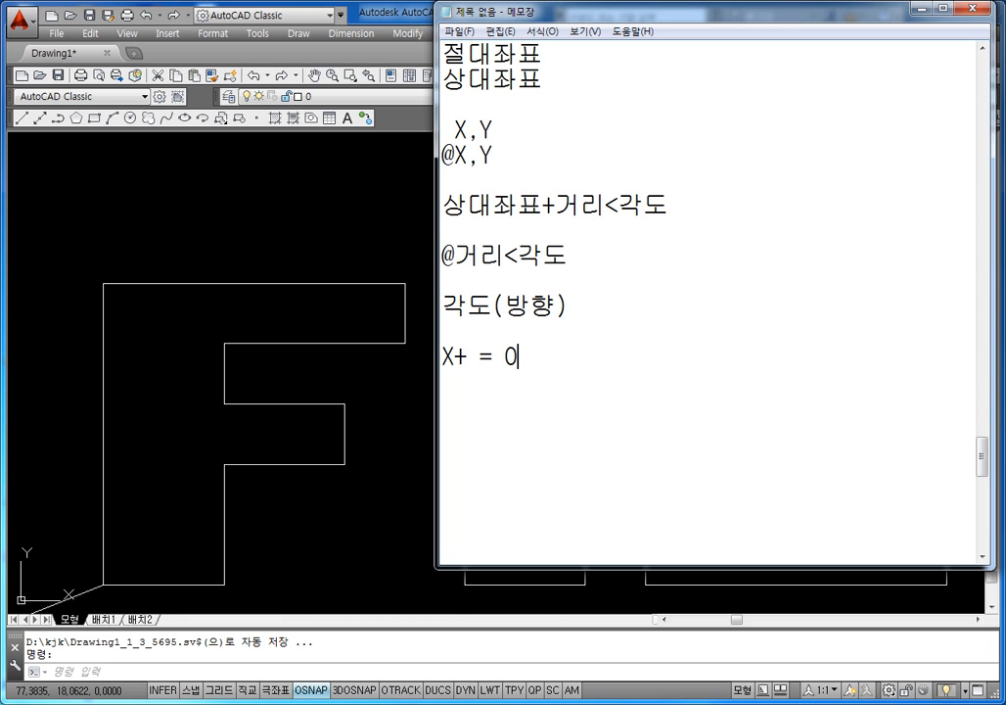
type("도")
key("Return")
type("Y")
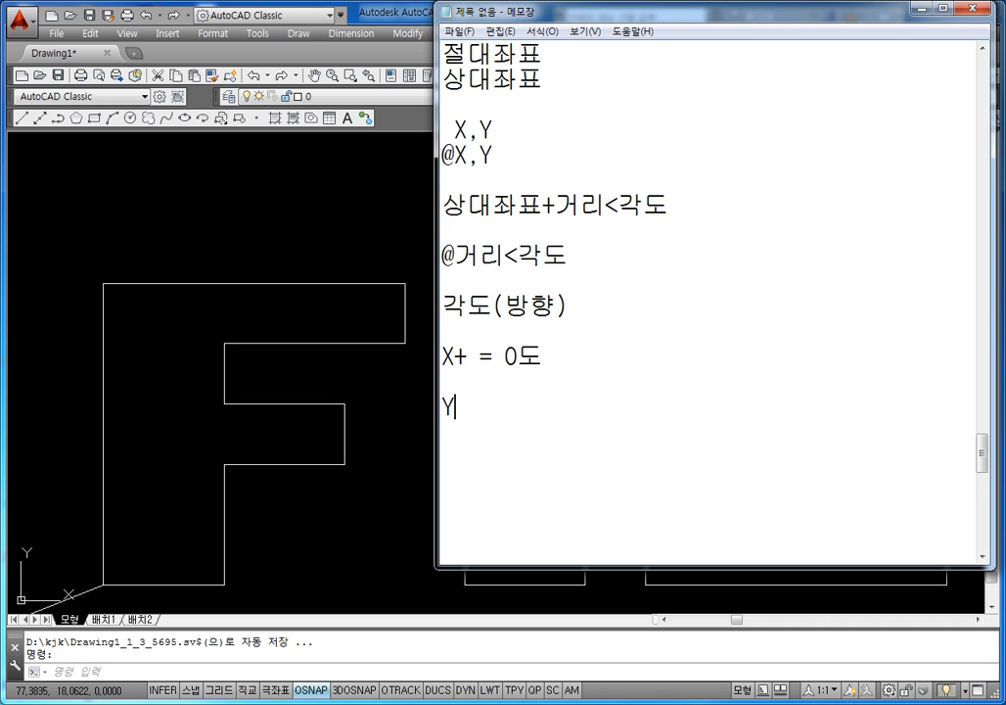
type("+")
key("Left")
key("Right")
type("90도")
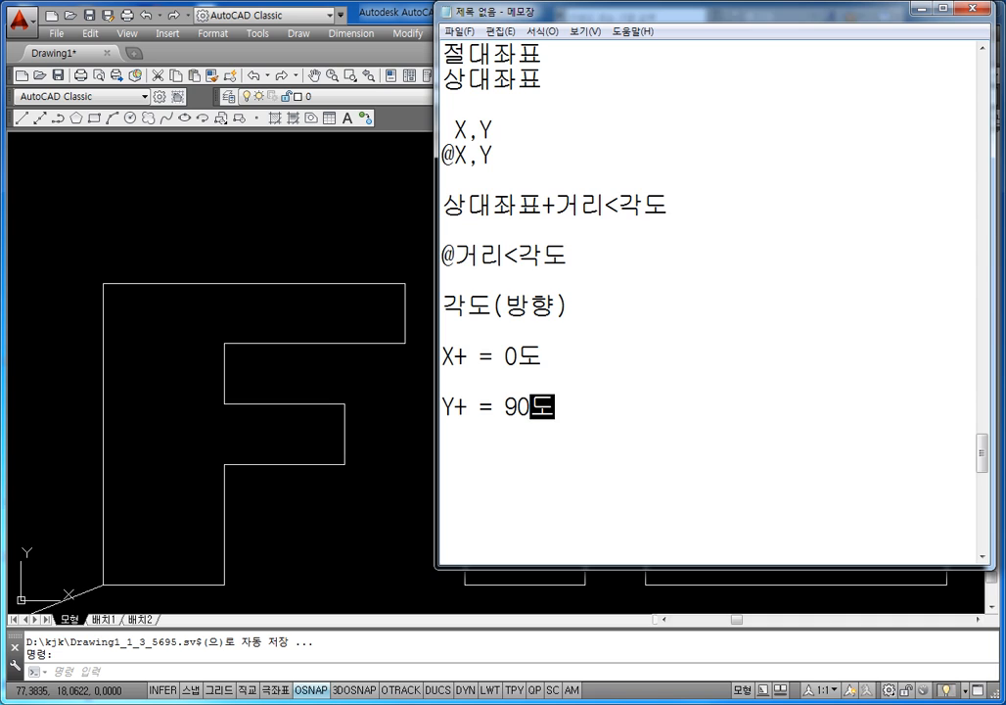
Step: List the negative axis directions as X- = 180도 and Y- = 270도 below the positive ones
key("Return")
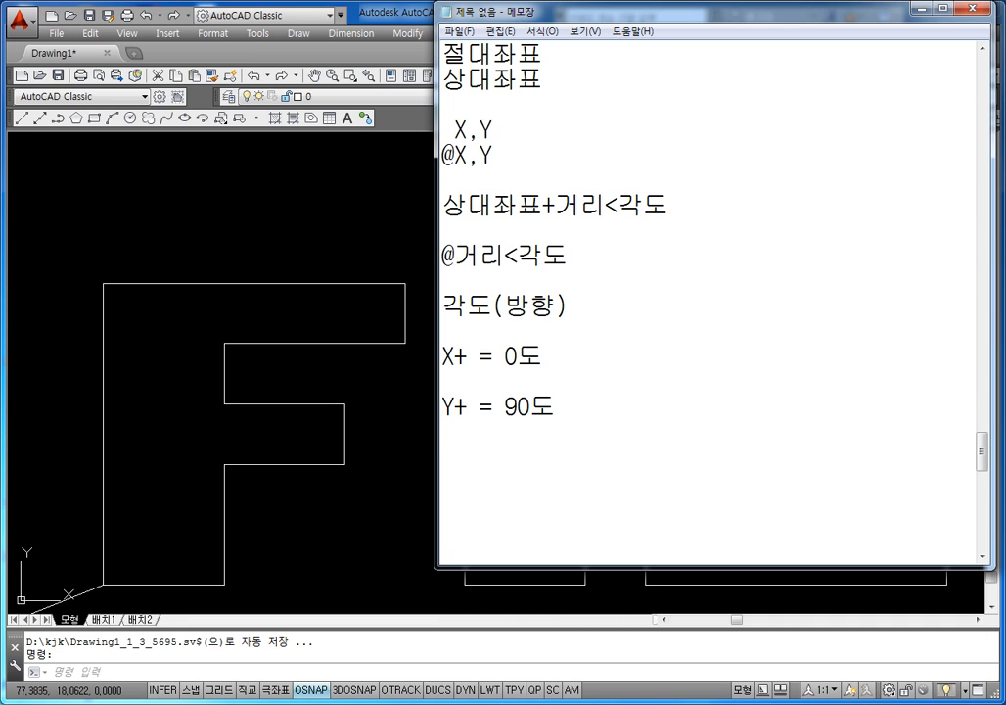
type("ㅌ")
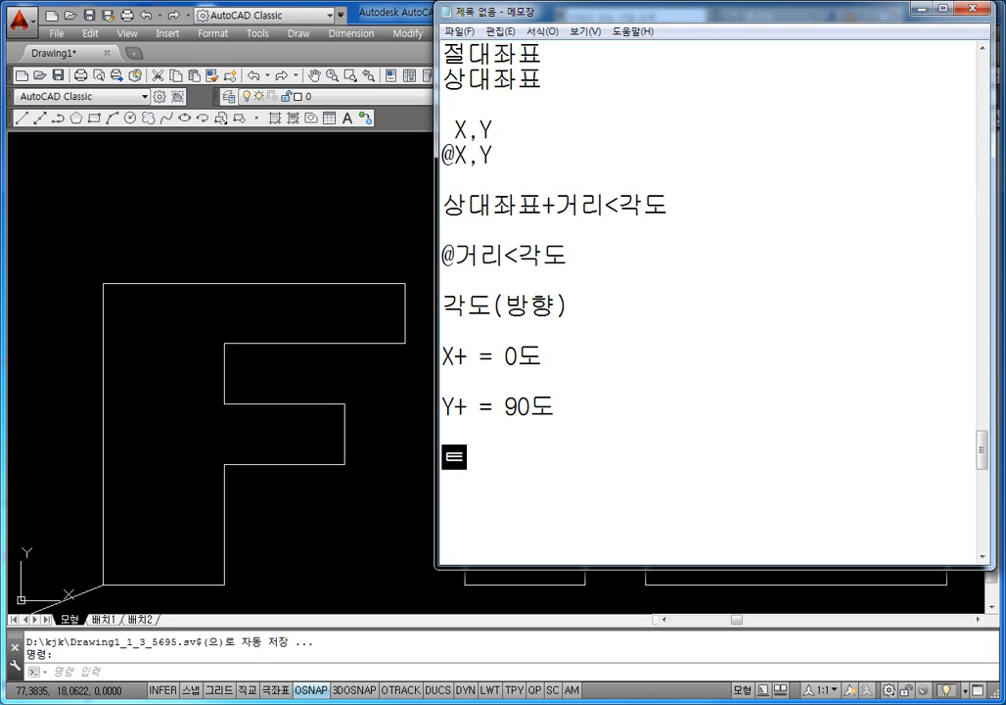
key("BackSpace")
type("X-")
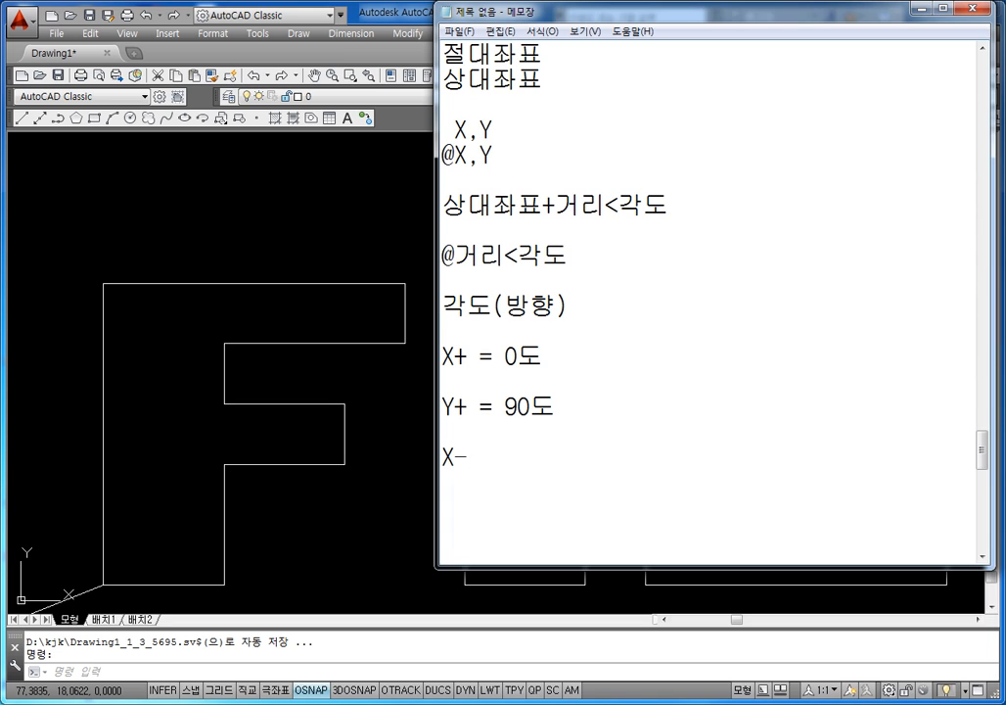
type(" = 180도")
key("Return")
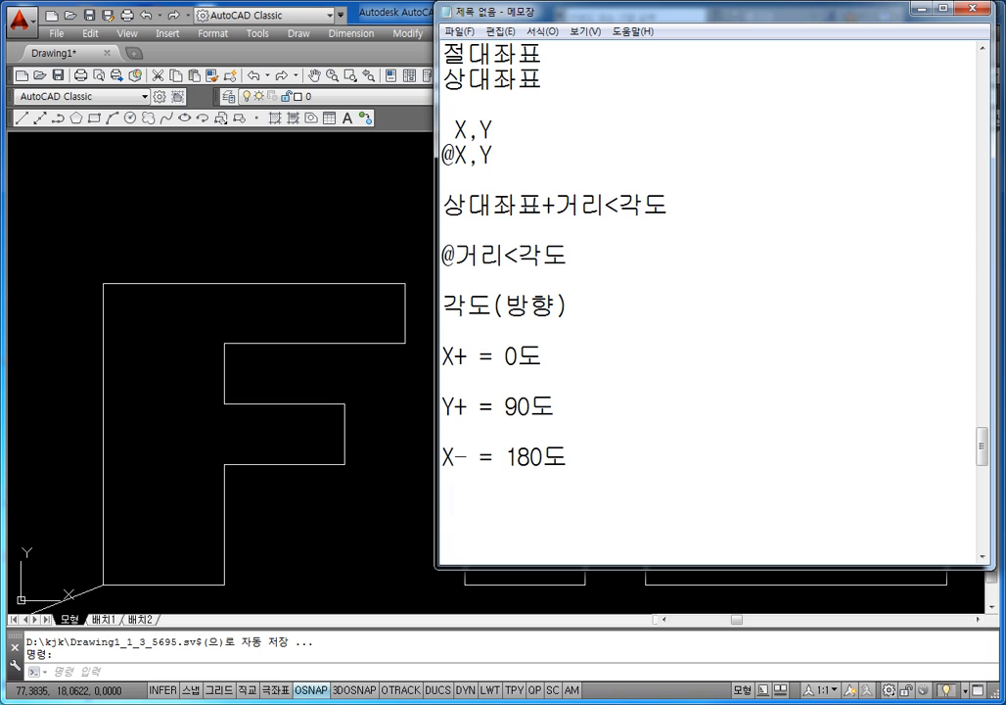
type("ㅛ")
key("BackSpace")
type("Y-")
type(" = 27")
type("0대")
key("BackSpace")
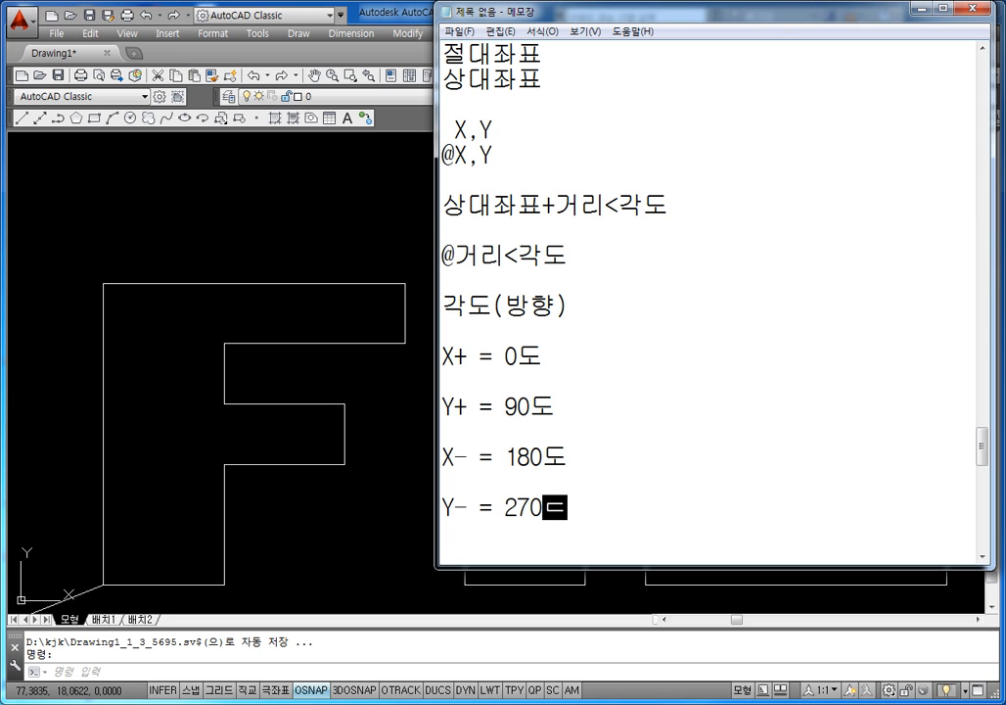
type("ㅗ")
Step: Review the four axis direction and angle lines in the notes
key("Up")
key("Up")
key("Up")
key("Up")
key("Up")
key("Up")
key("Up")
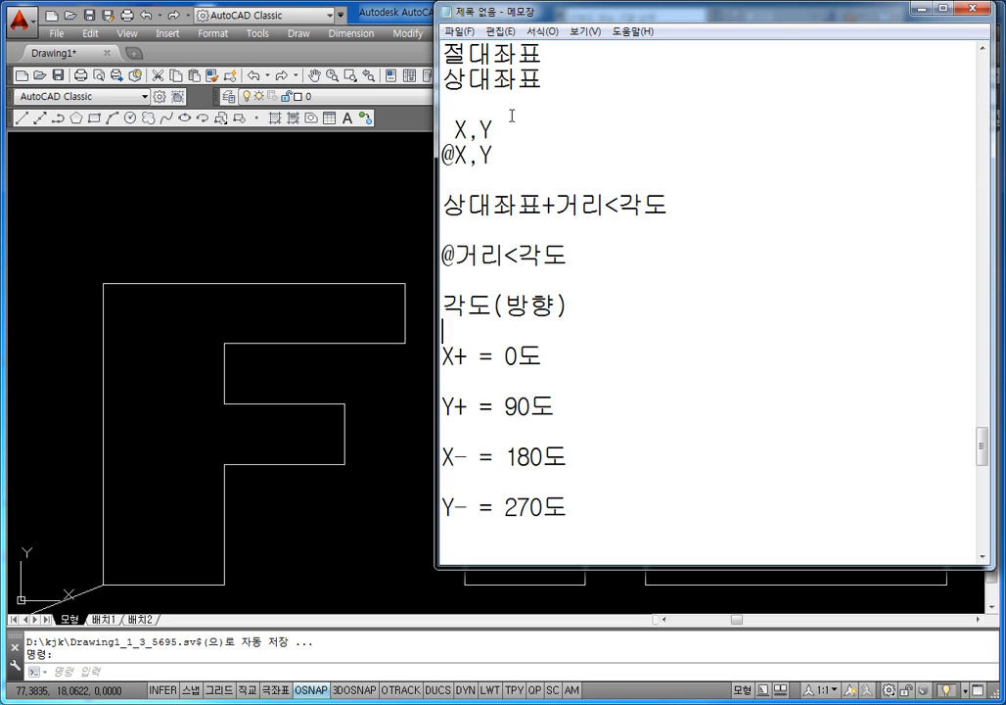
key("Down")
key("Down")
key("Down")
key("Down")
key("Down")
key("Down")
key("Down")
key("Down")
key("Down")
key("Down")
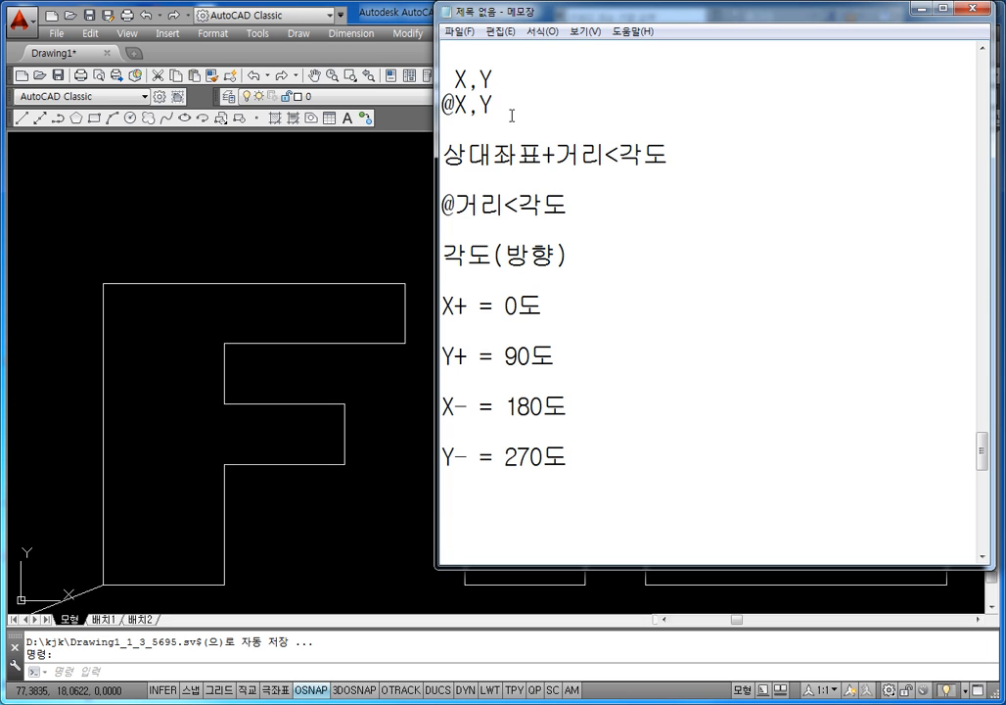
Step: Switch to AutoCAD and erase the stray diagonal line at the lower corner of the letter F
left_click(337, 229)
scroll(315, 355, "down", 2)
middle_click_drag(341, 394, 400, 323)
left_click_drag(466, 182, 203, 451)
key("Escape")
key("Escape")
key("Delete")
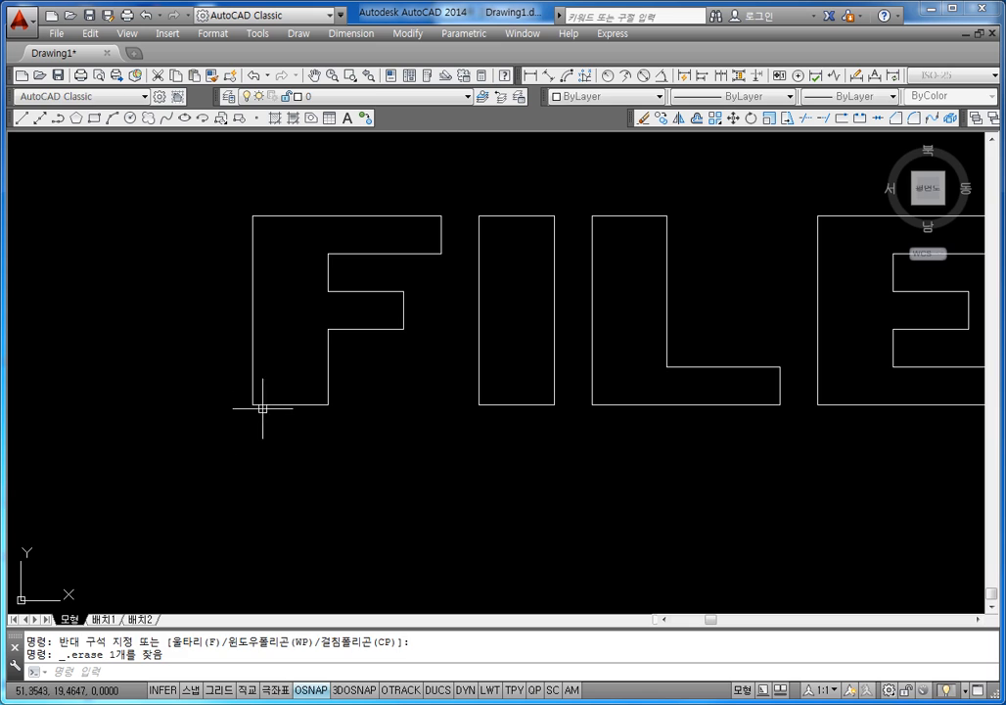
mouse_move(262, 404)
middle_mouse_down()
mouse_move(312, 321)
mouse_move(319, 340)
middle_mouse_up()
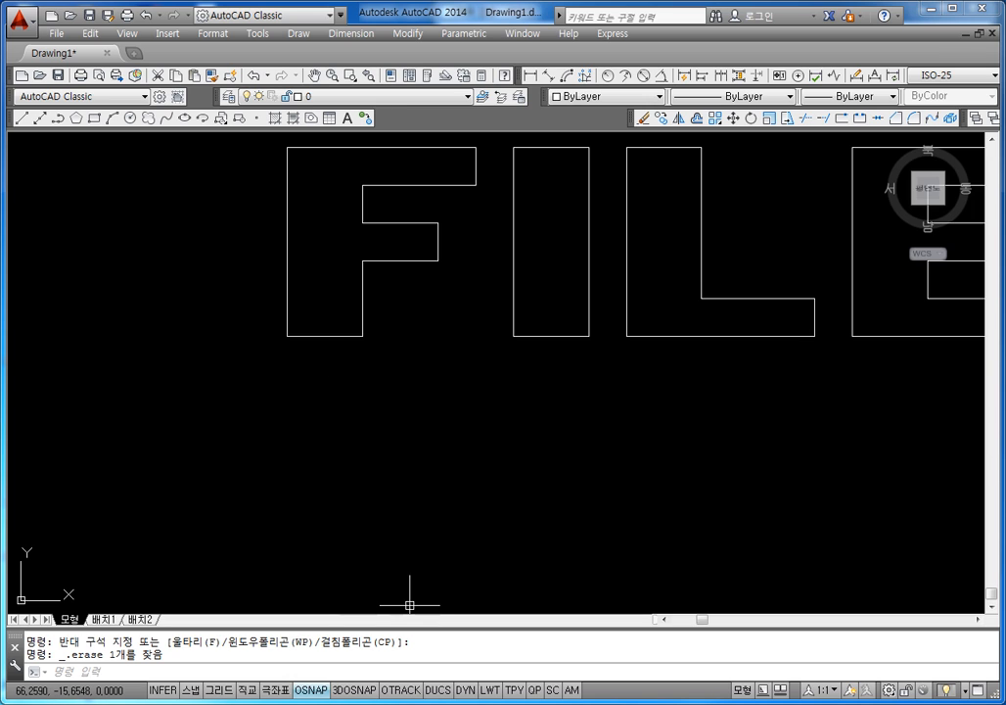
Step: Switch to Notepad and add the line L엔터 below the direction angles
key("alt+Tab")
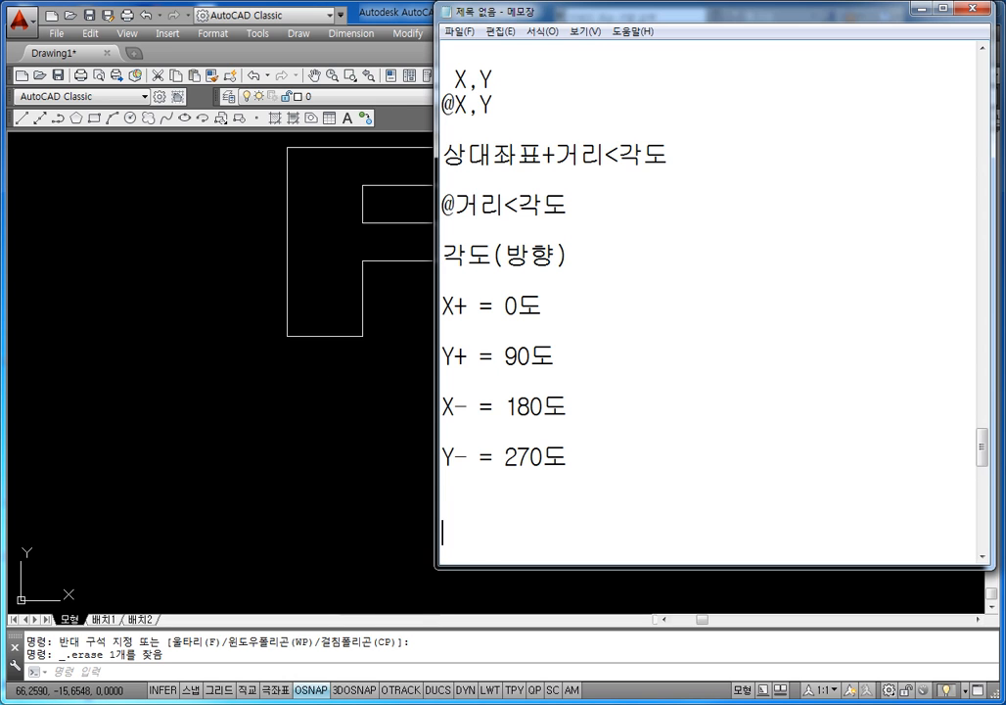
type("니")
key("alt")
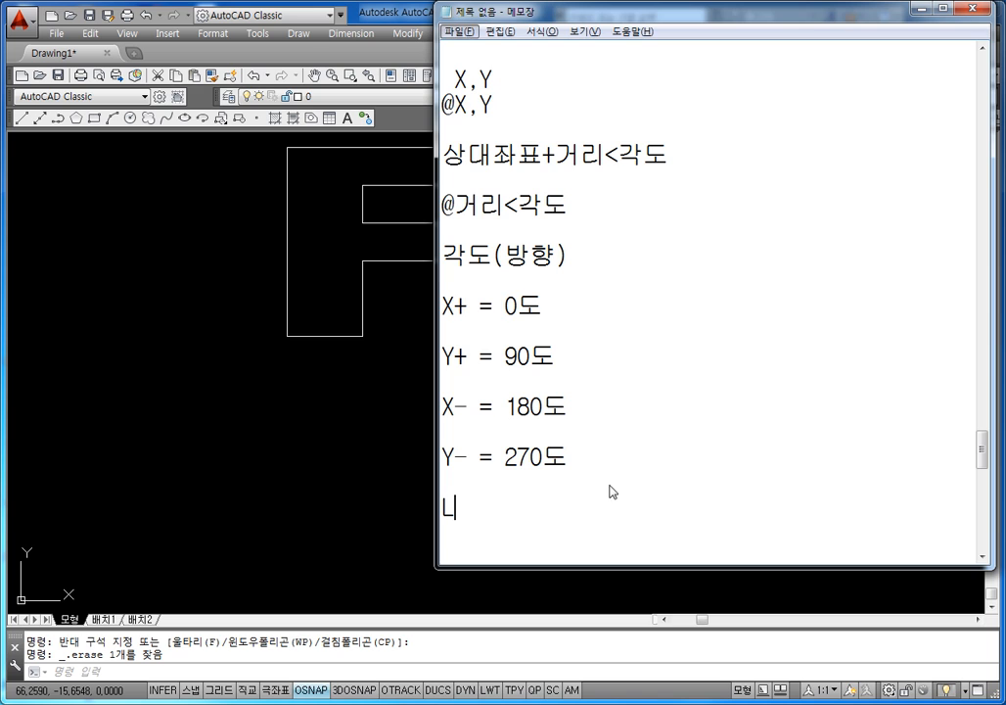
key("BackSpace")
type("L엔터")
key("Return")
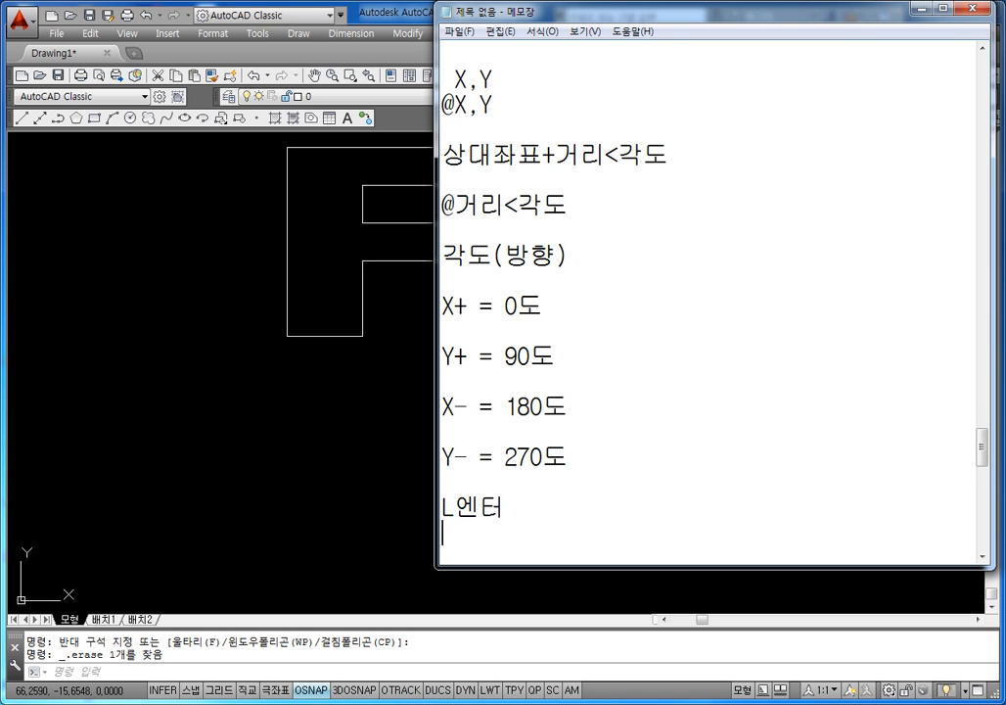
Step: Add a run of blank lines after L엔터 for writing space and write 임의점클릭 directly below it
key("Return")
key("Return")
key("Return")
key("Return")
key("Return")
key("Return")
key("Return")
key("Return")
key("Return")
key("Return")
key("Return")
key("Return")
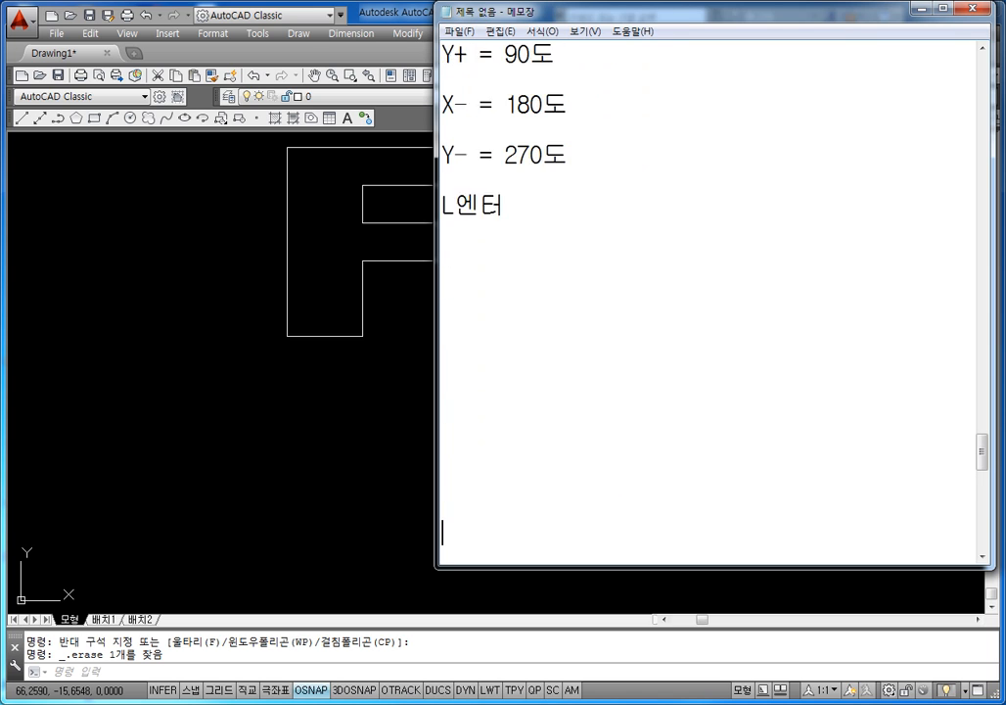
key("Return")
key("Return")
key("Return")
key("Return")
key("Return")
key("Return")
key("Up")
key("Up")
key("Up")
key("Up")
key("Up")
key("Up")
key("Up")
key("Up")
key("Up")
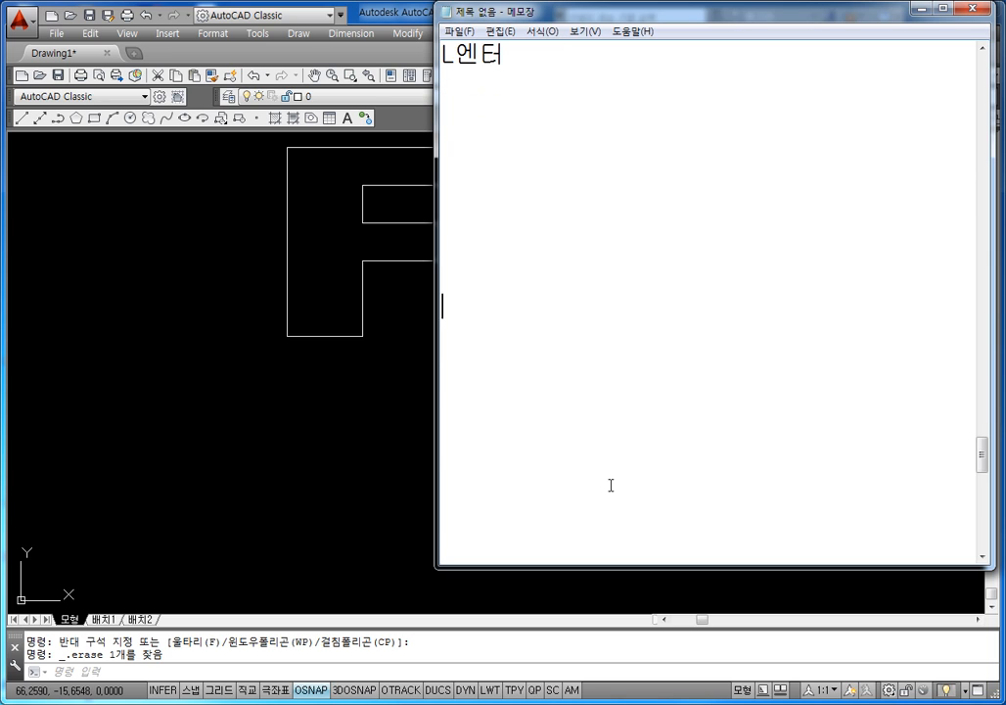
key("Up")
key("Up")
key("Up")
key("Up")
key("Up")
key("Up")
key("Up")
key("Up")
key("Up")
type("임")
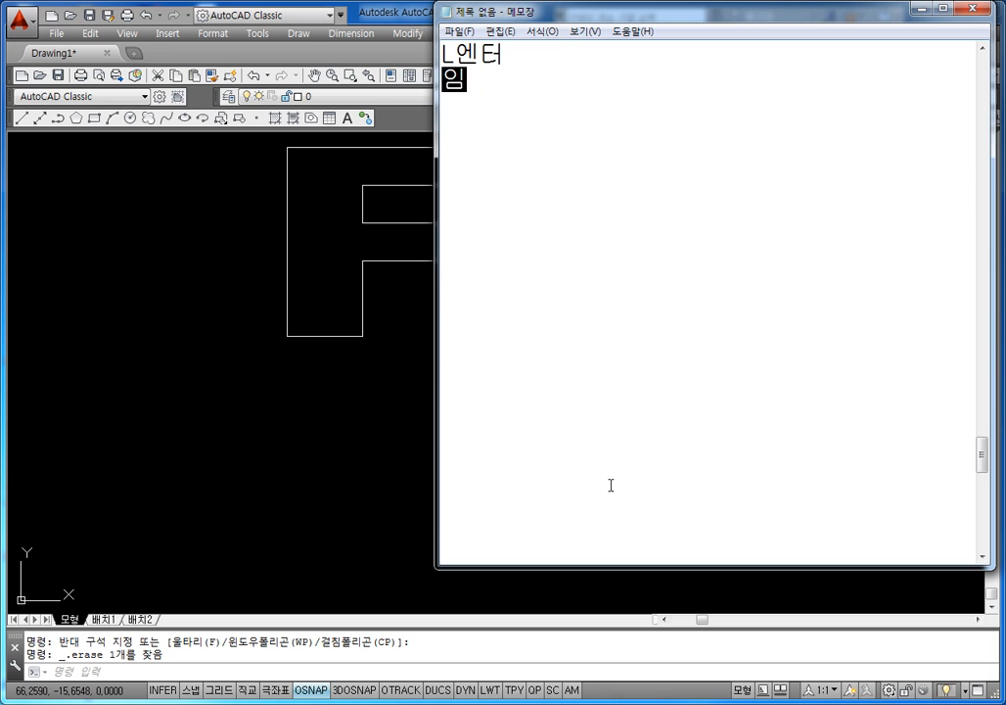
type("의점클릭")
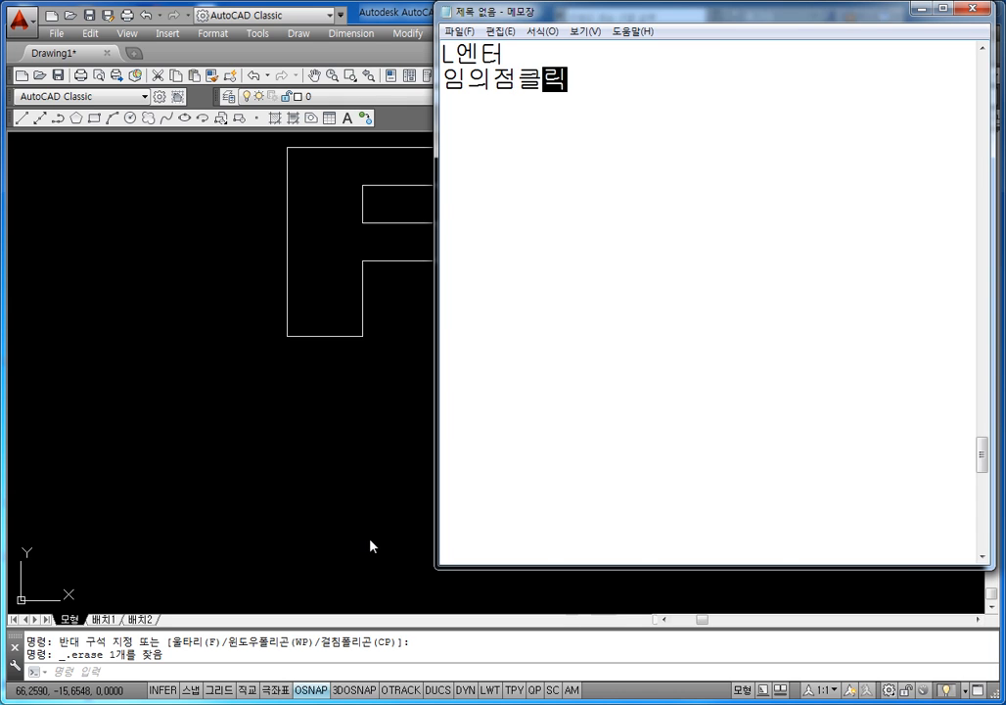
left_click(344, 494)
key("Escape")
key("Escape")
type("ㅣ")
key("Return")
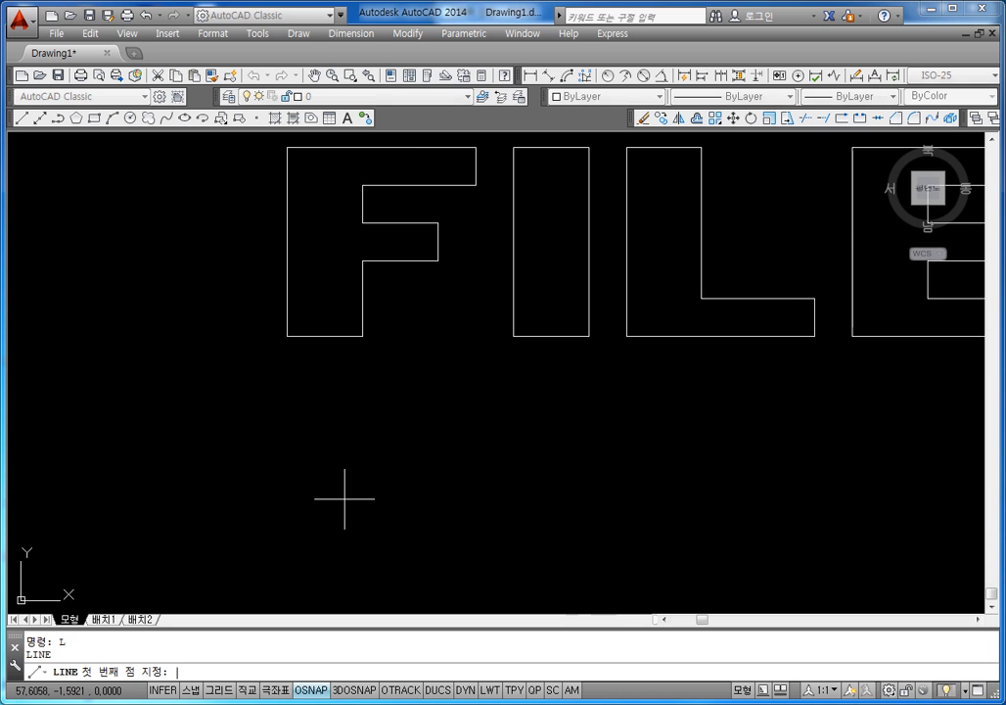
middle_click_drag(372, 459, 363, 367)
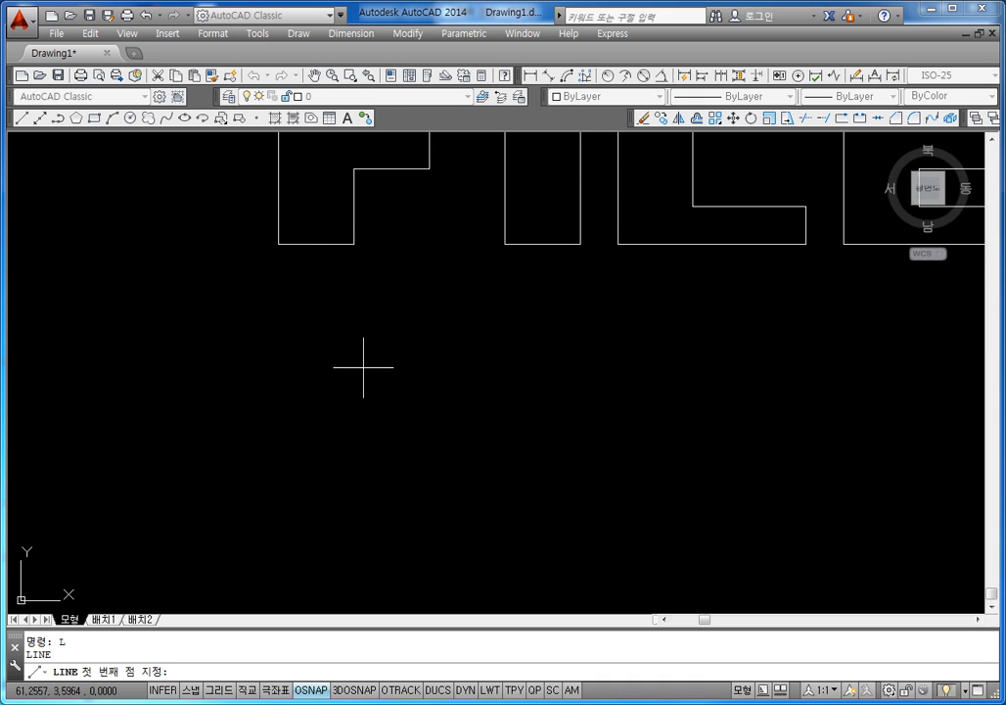
left_click(271, 465)
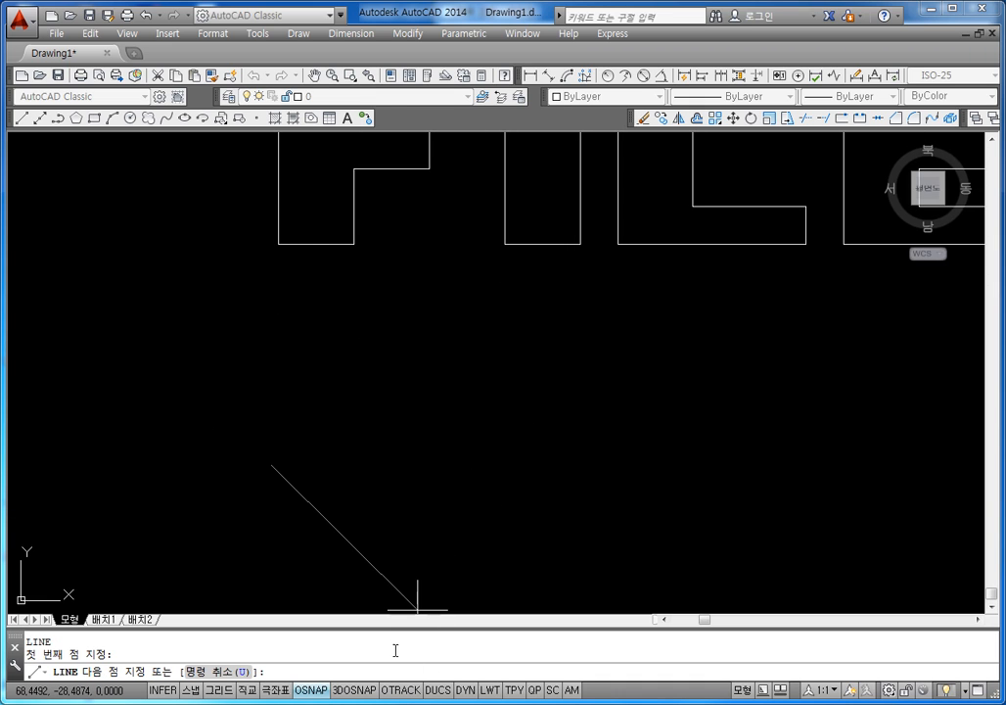
Step: Switch to Notepad and add the line (반시계방향) below 임의점클릭
key("alt+Tab")
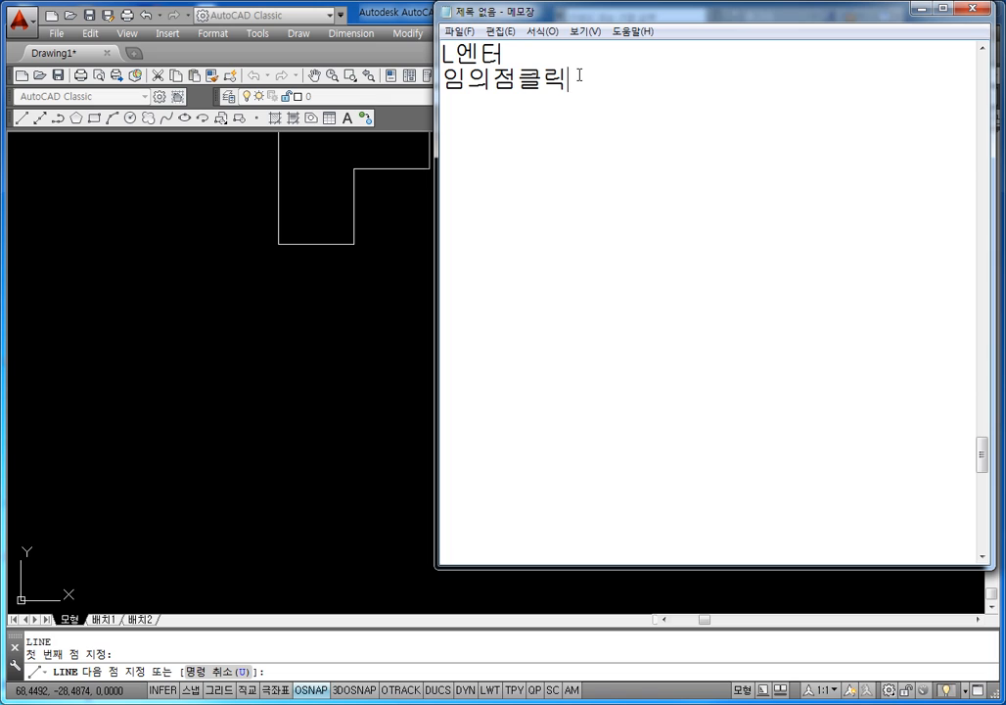
key("Return")
type(")(")
key("BackSpace")
key("BackSpace")
type("(반시계방ㅎ")
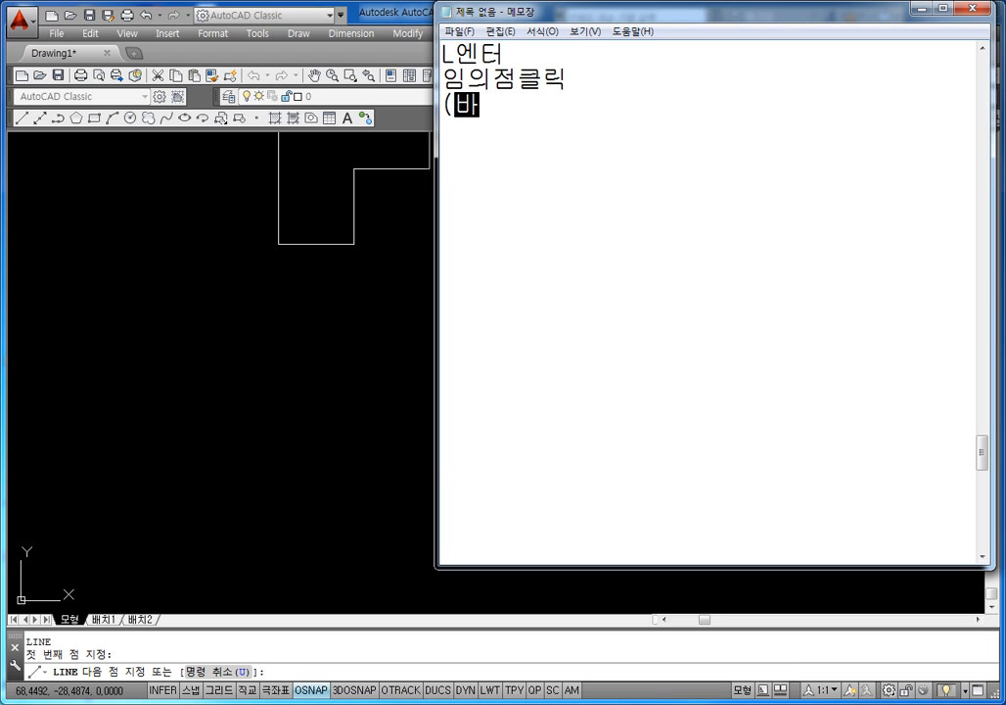
type("ㅑㅇ)")
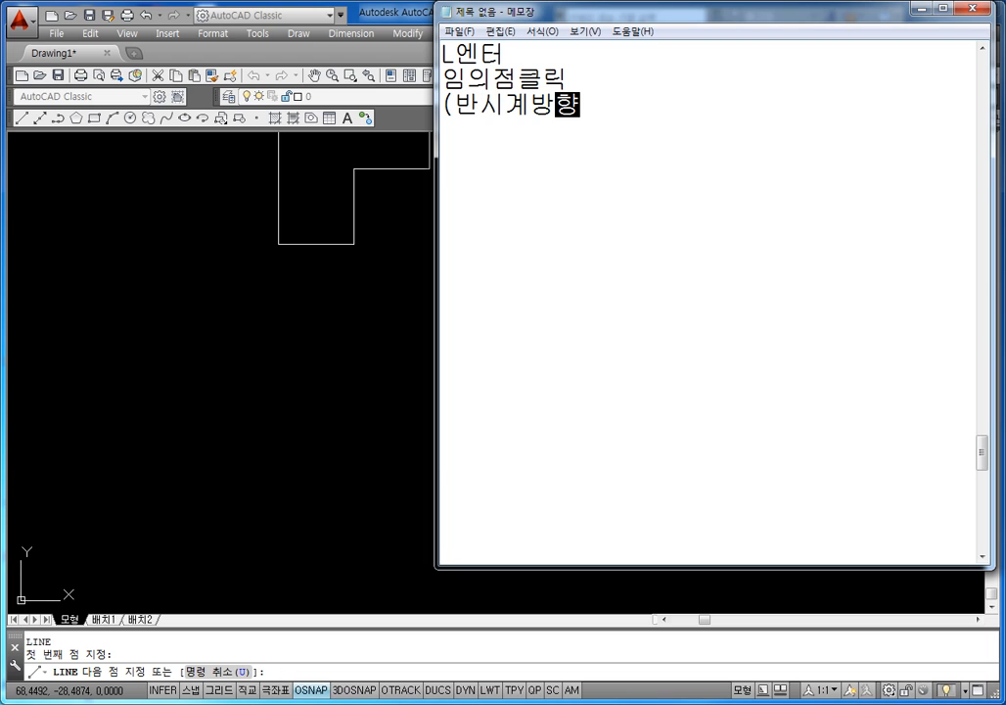
key("Return")
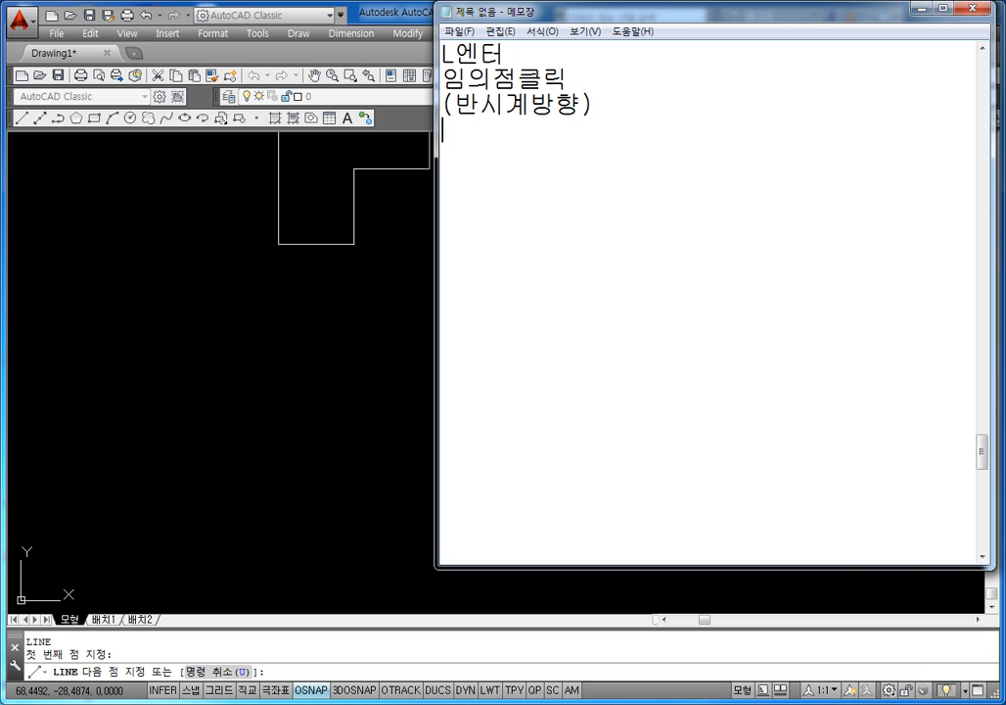
Step: Switch to AutoCAD and draw a small circle of about 0.61 radius centred on the lower-left corner of the letter F
left_click(311, 268)
middle_click_drag(386, 244, 351, 327)
key("Escape")
middle_click_drag(298, 321, 301, 346)
key("Escape")
key("Escape")
type("c")
key("Return")
left_click(249, 347)
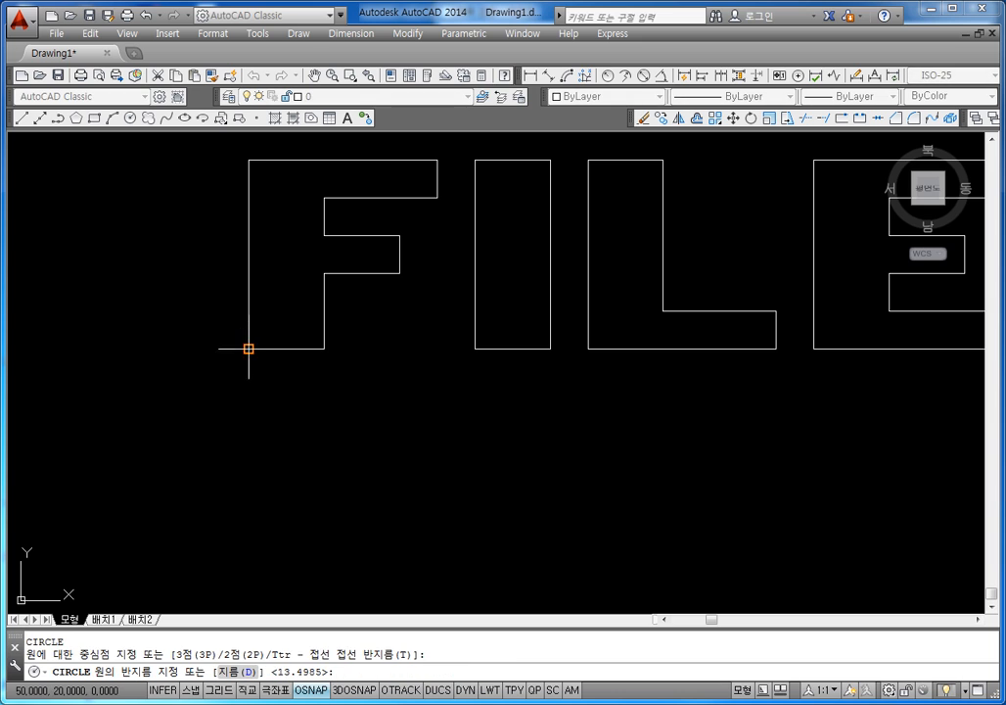
left_click(248, 347)
scroll(244, 333, "up", 5)
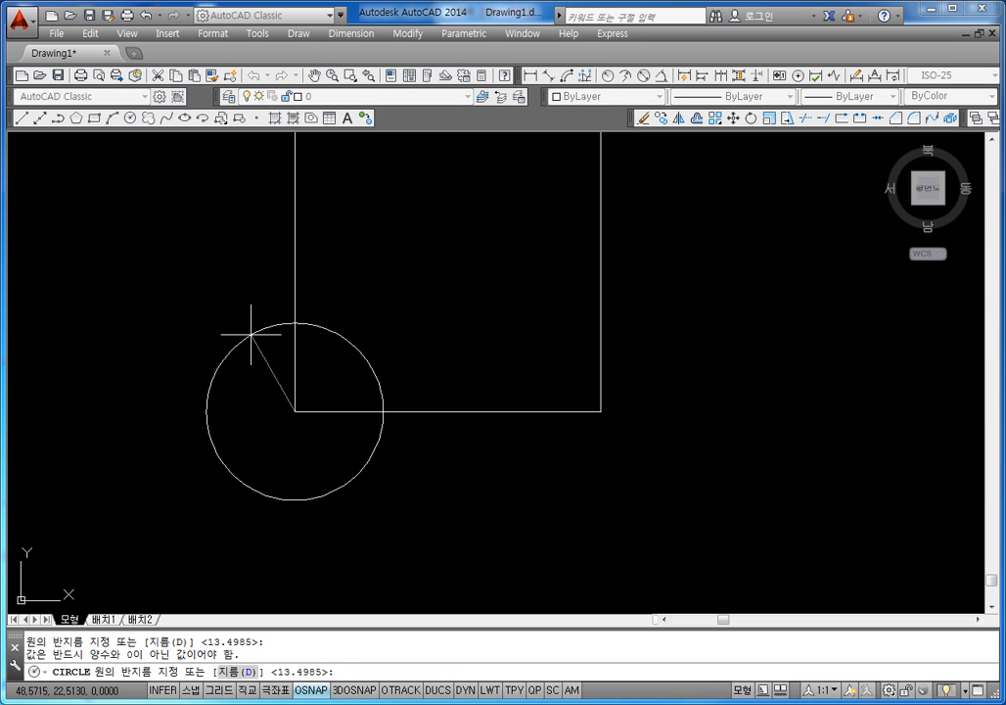
left_click(276, 407)
key("Escape")
key("Escape")
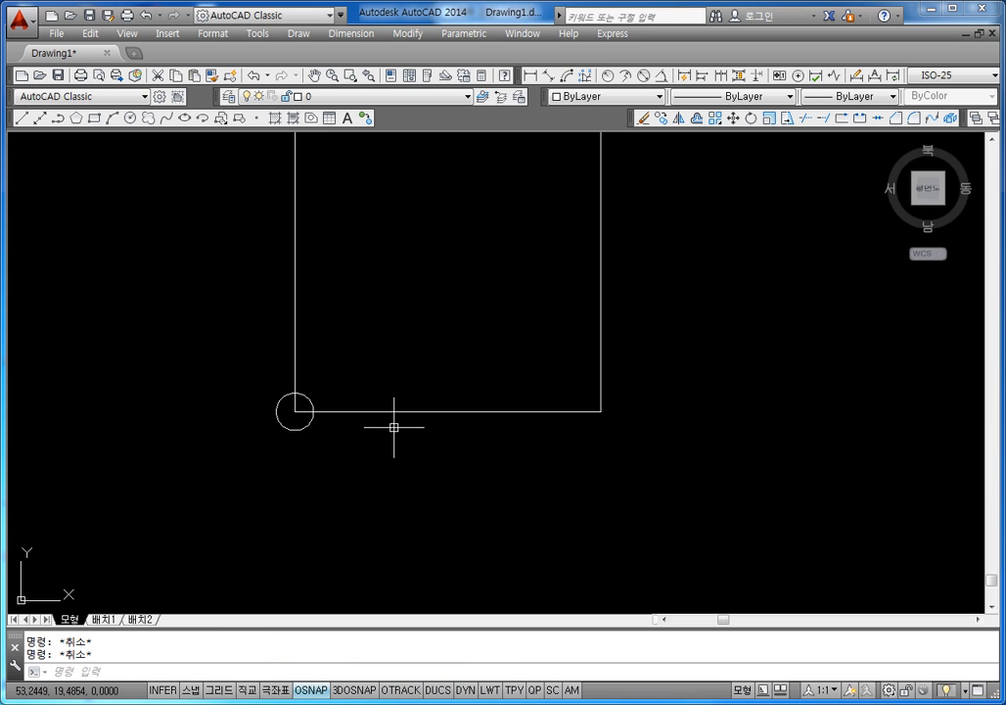
Step: Draw a two-segment arrowhead pointing toward positive X on the bottom edge of the letter F
type("l")
key("Return")
left_click(481, 379)
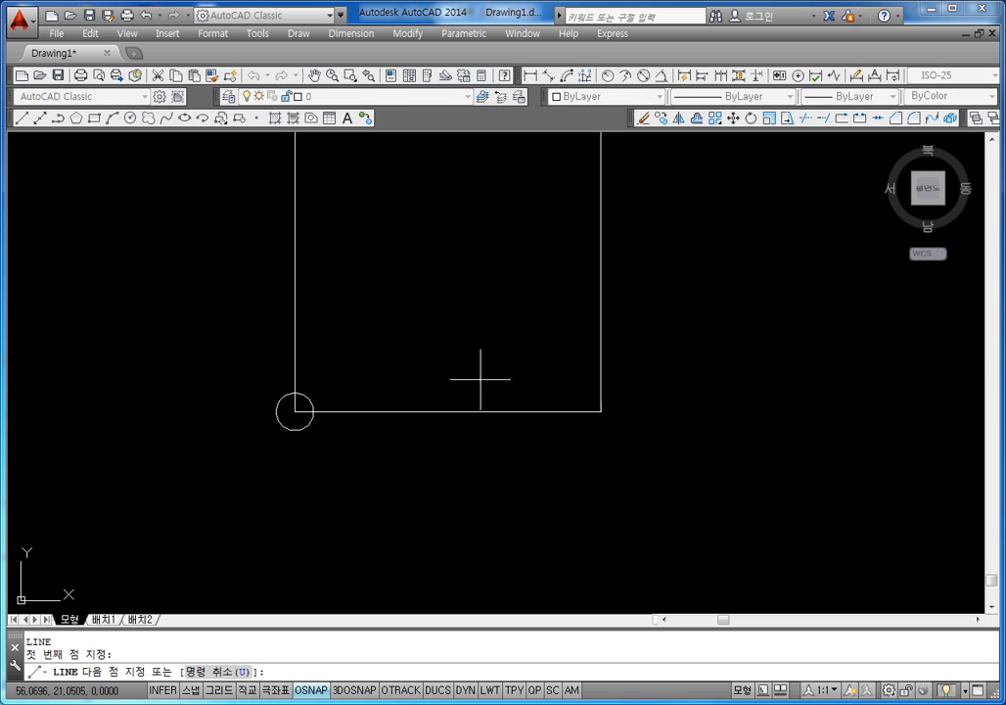
left_click(517, 421)
left_click(468, 465)
key("Escape")
key("Escape")
scroll(499, 443, "down", 4)
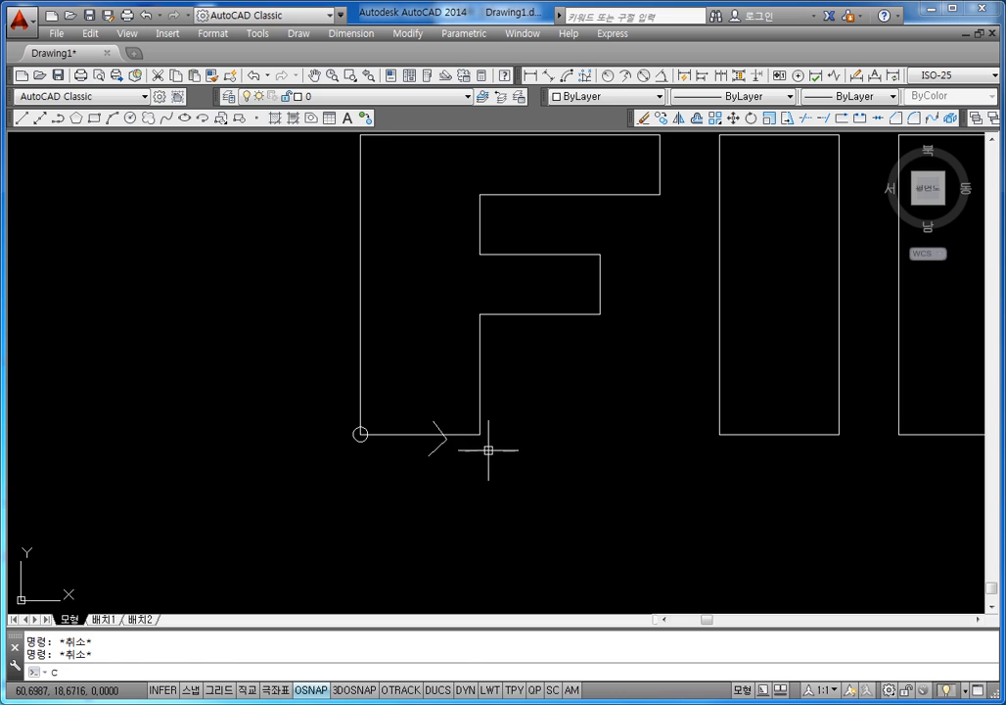
Step: Draw a small circle centred on the lower-right corner of the letter F's stem
type("c")
key("Return")
scroll(486, 437, "up", 4)
left_click(467, 427)
key("Return")
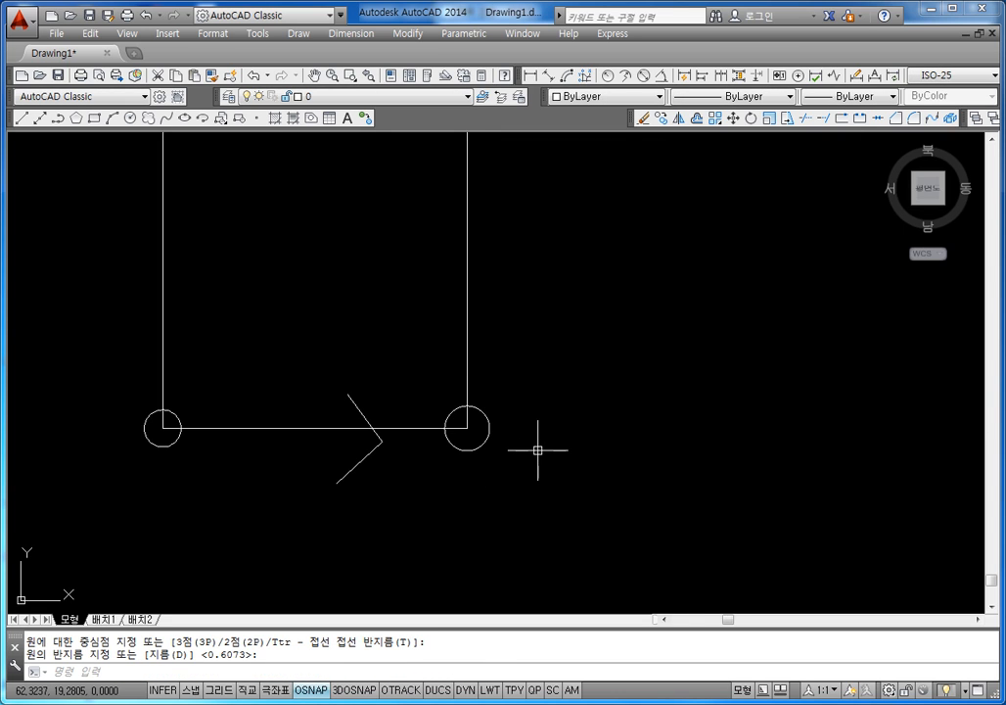
scroll(533, 431, "down", 4)
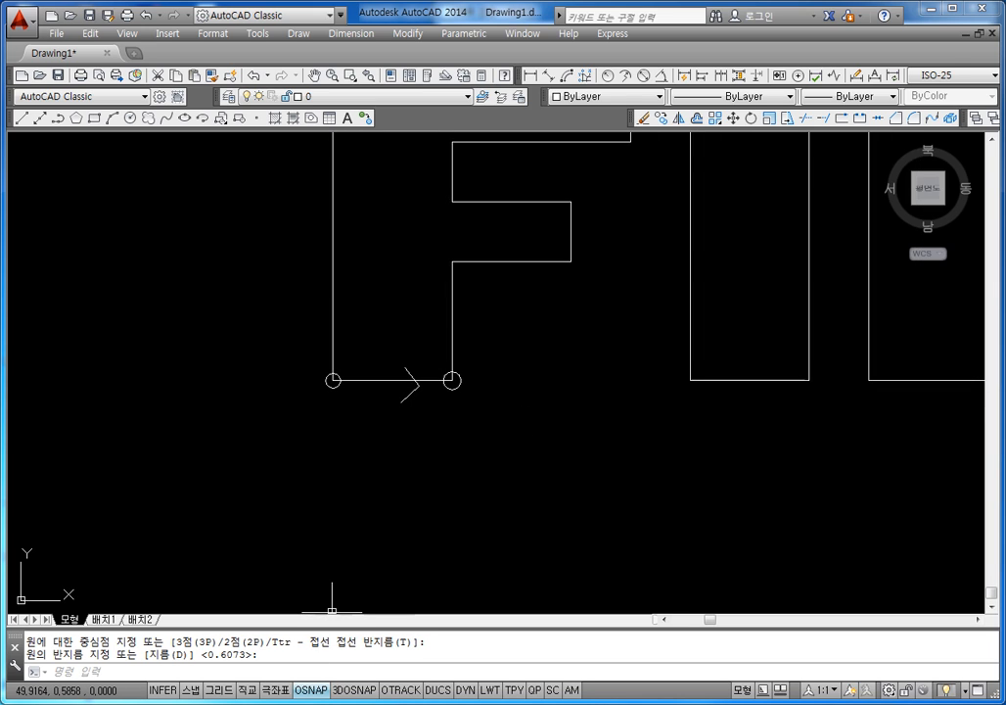
key("alt+Tab")
scroll(557, 236, "up", 5)
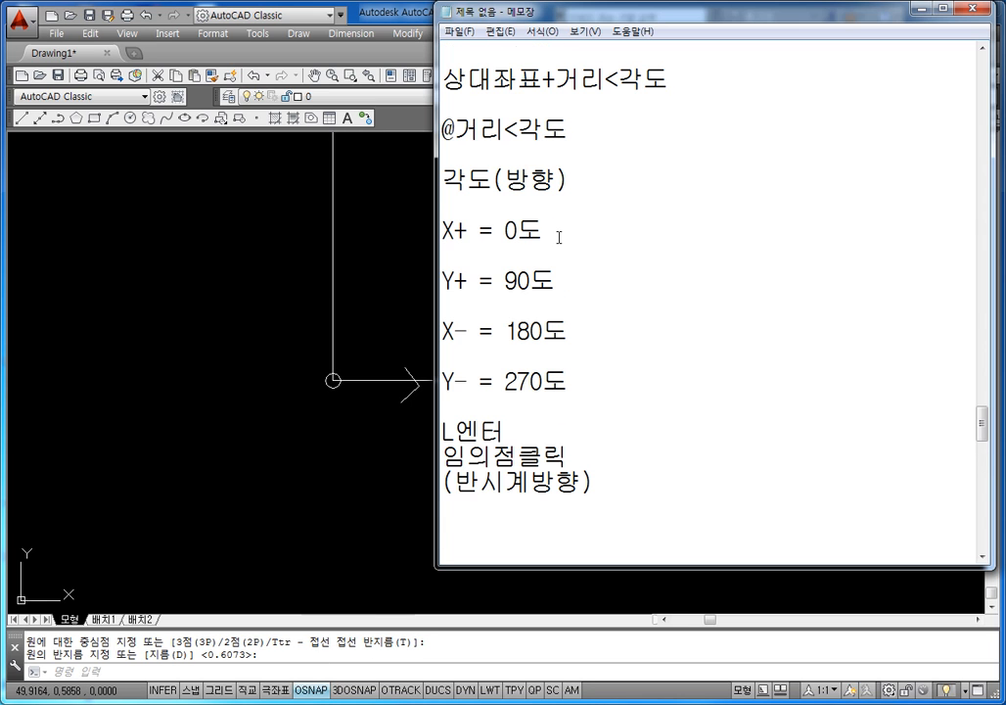
left_click_drag(443, 231, 561, 236)
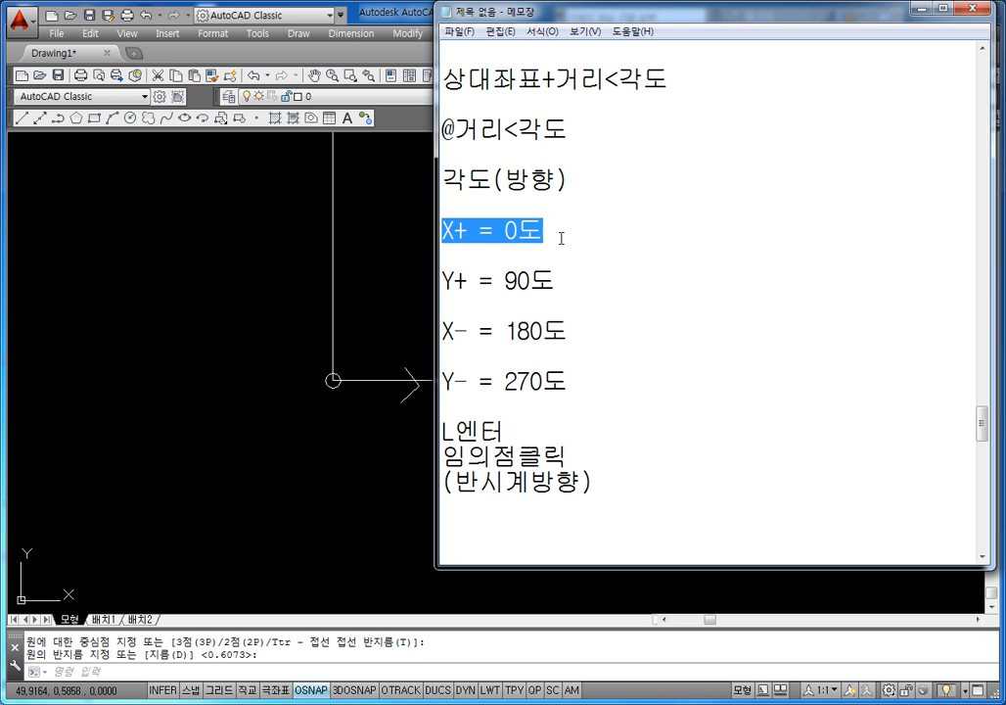
scroll(557, 216, "down", 3)
left_click(517, 333)
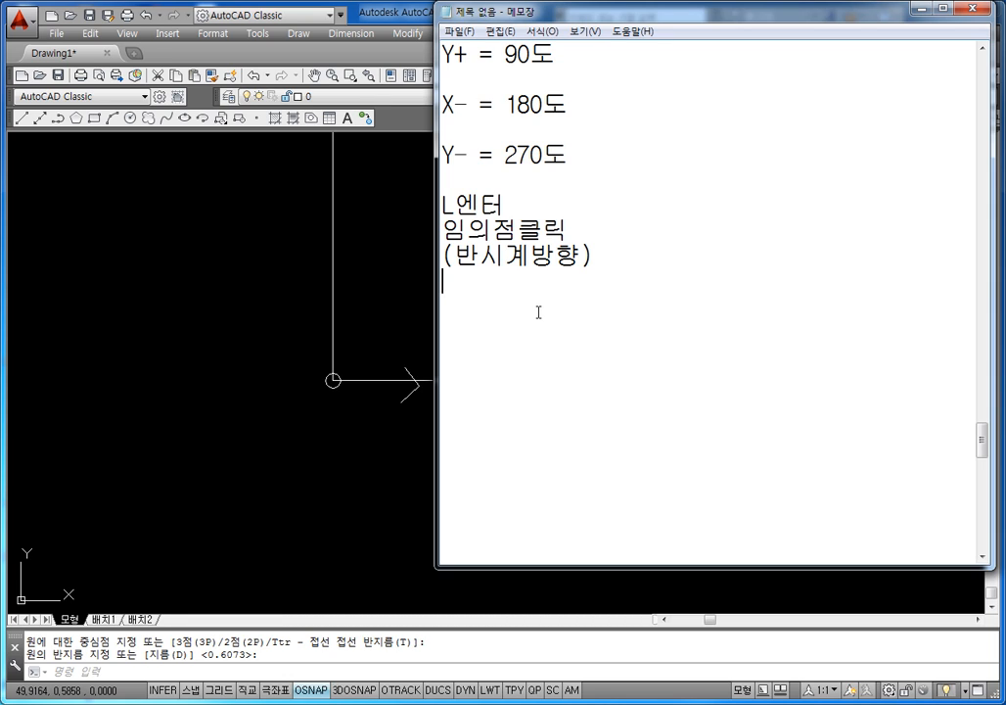
type("@10<0")
key("Return")
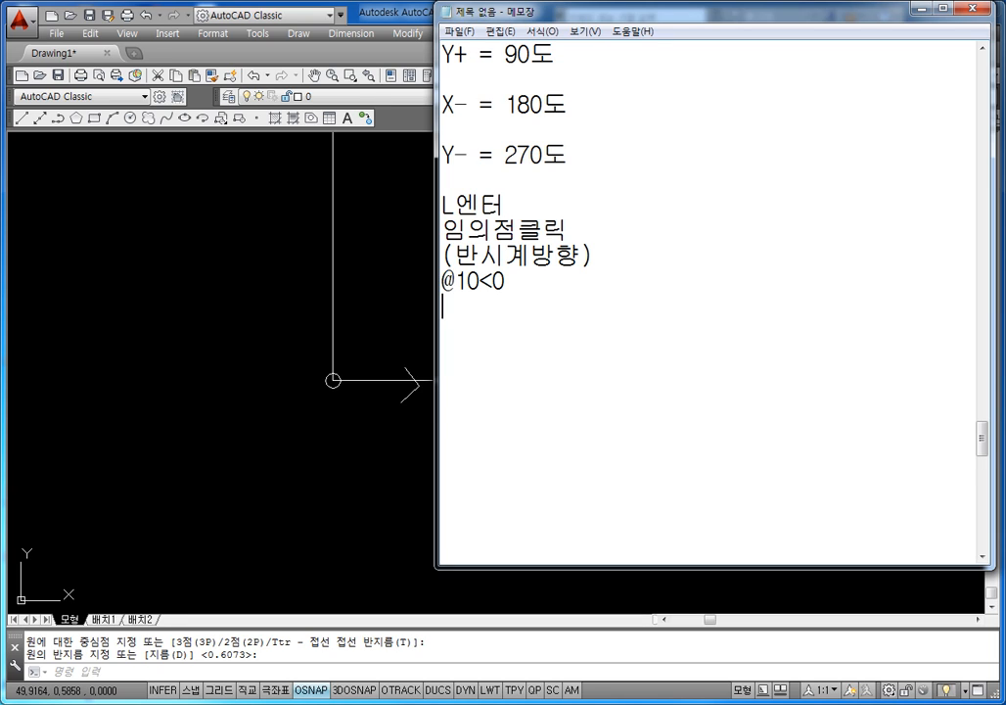
key("BackSpace")
type("DP")
key("BackSpace")
key("BackSpace")
key("Hangul")
type("엔터")
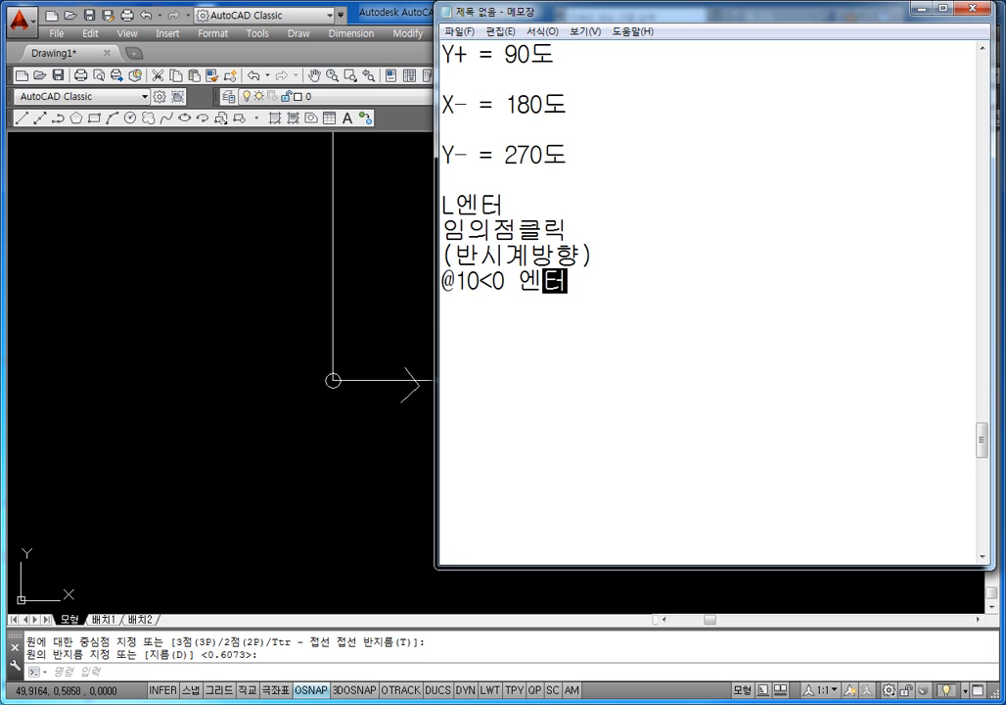
key("Return")
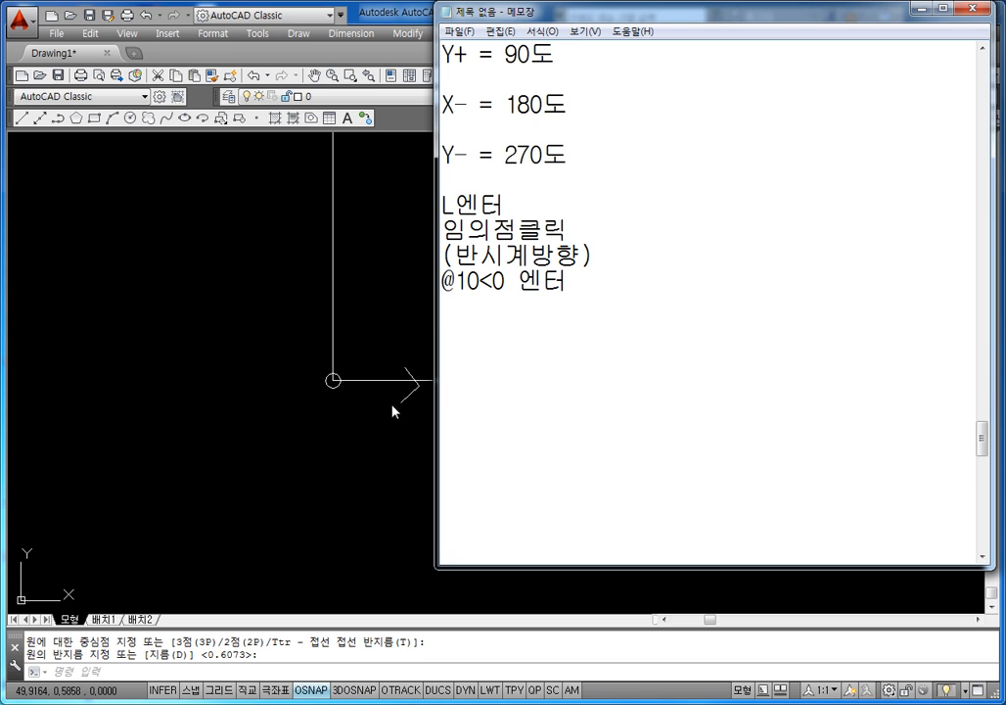
Step: Switch to AutoCAD and bring the empty area below the letters FILE into view
left_click(302, 454)
mouse_move(428, 451)
middle_mouse_down()
mouse_move(380, 335)
mouse_move(387, 352)
mouse_move(414, 278)
mouse_move(393, 289)
middle_mouse_up()
scroll(387, 299, "down", 5)
key("Escape")
key("Escape")
type("L")
key("Return")
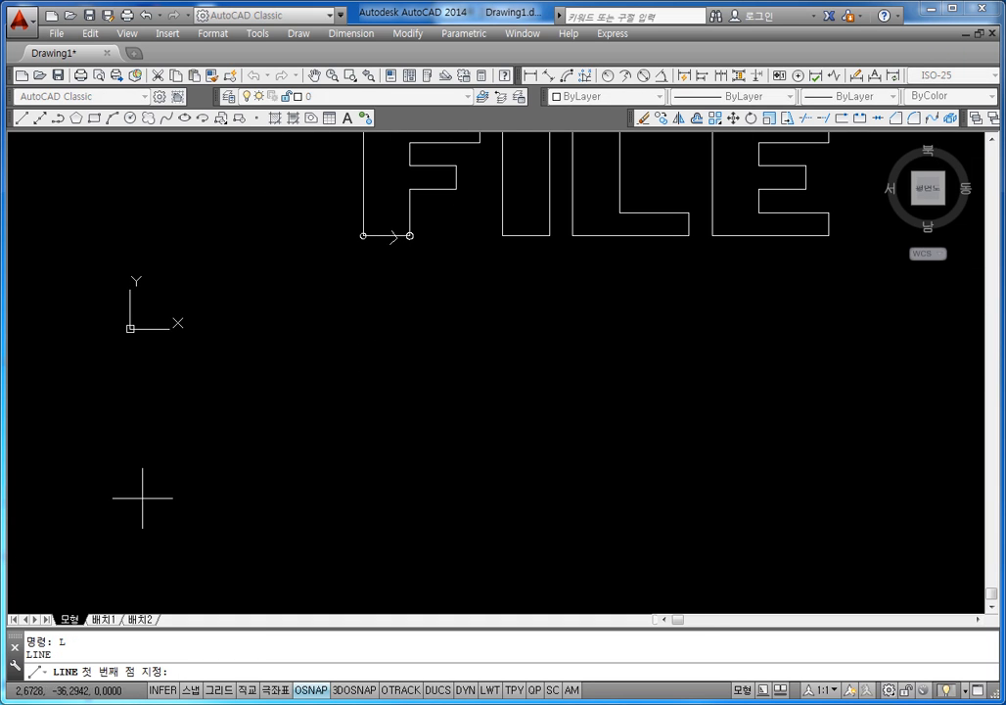
key("Escape")
key("Escape")
Step: Undock the command line window and float it over the upper part of the drawing area
left_click_drag(20, 641, 173, 139)
left_click(201, 302)
key("Escape")
key("Escape")
key("Escape")
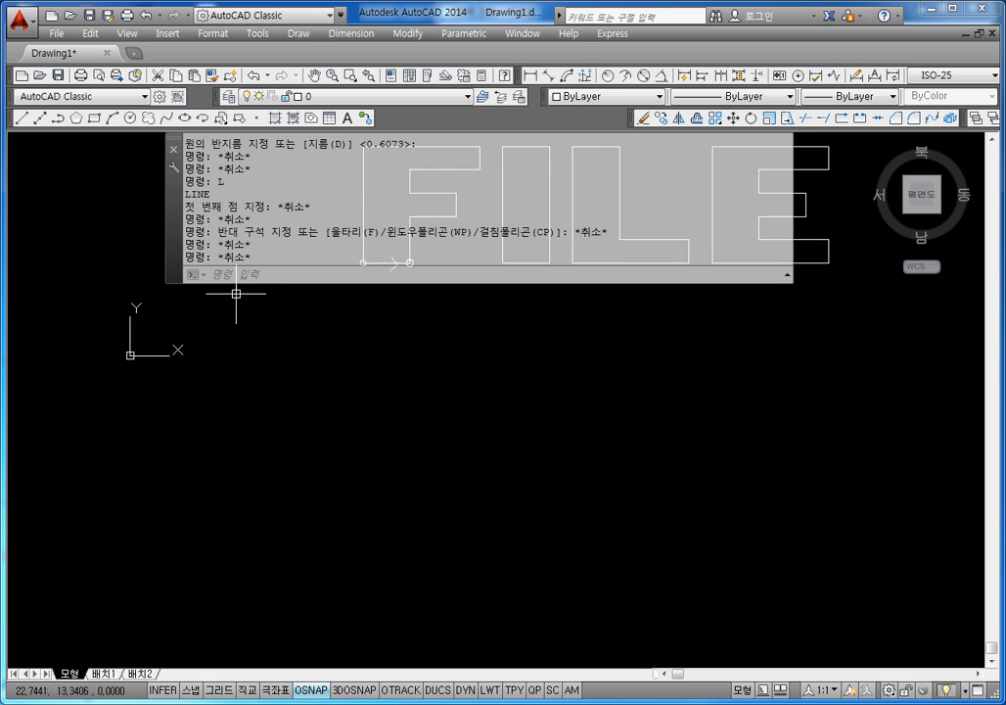
type("l")
key("Return")
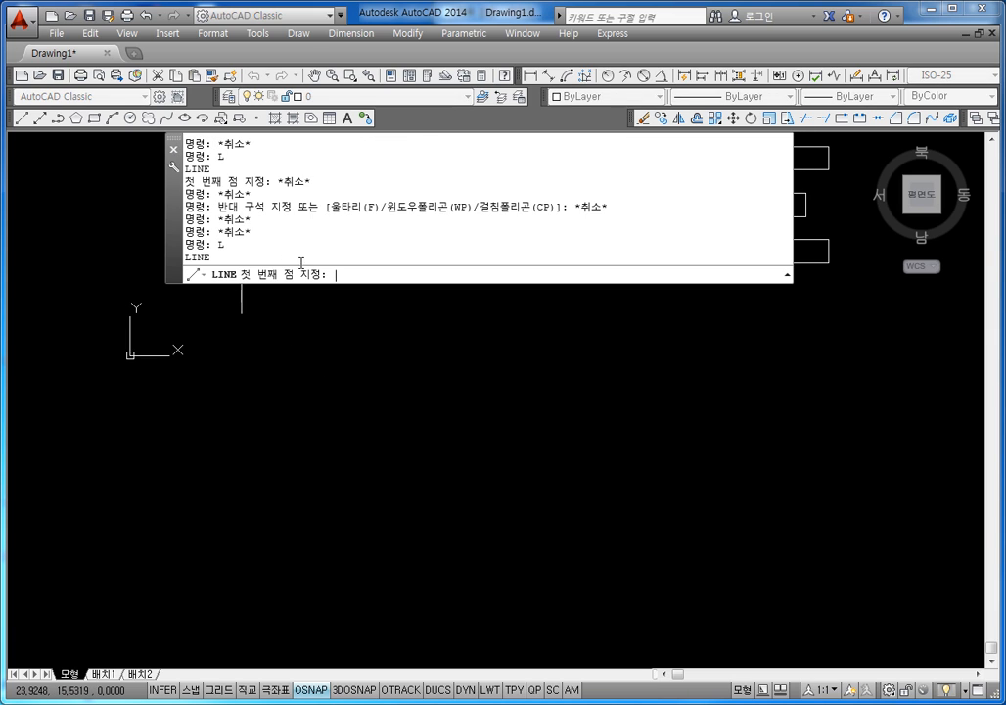
left_click(310, 458)
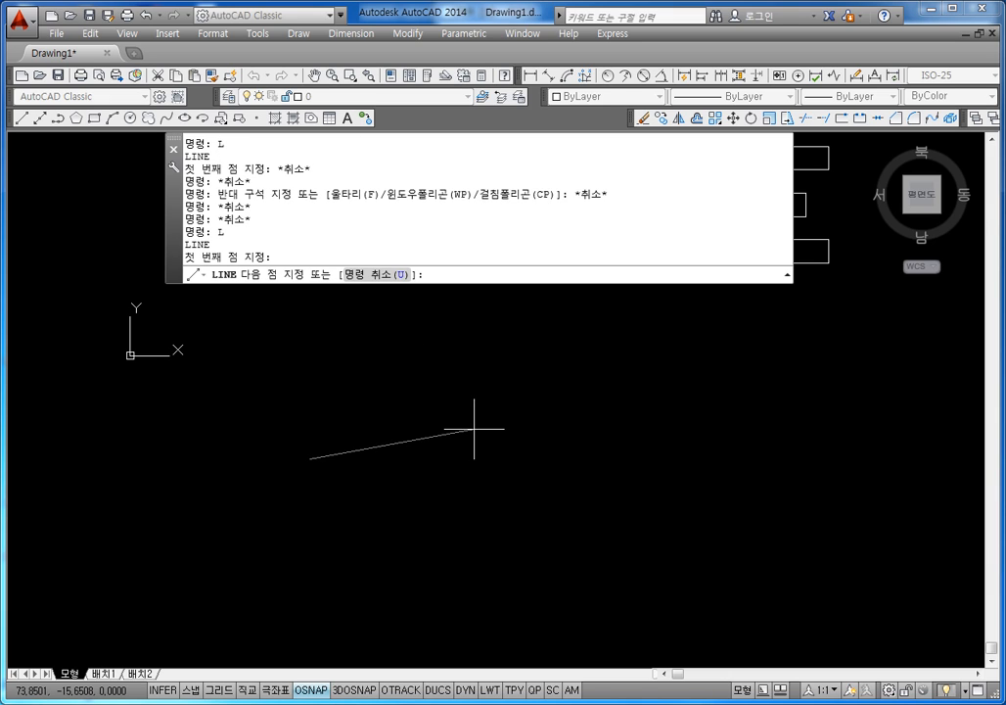
type("@10<0")
key("Return")
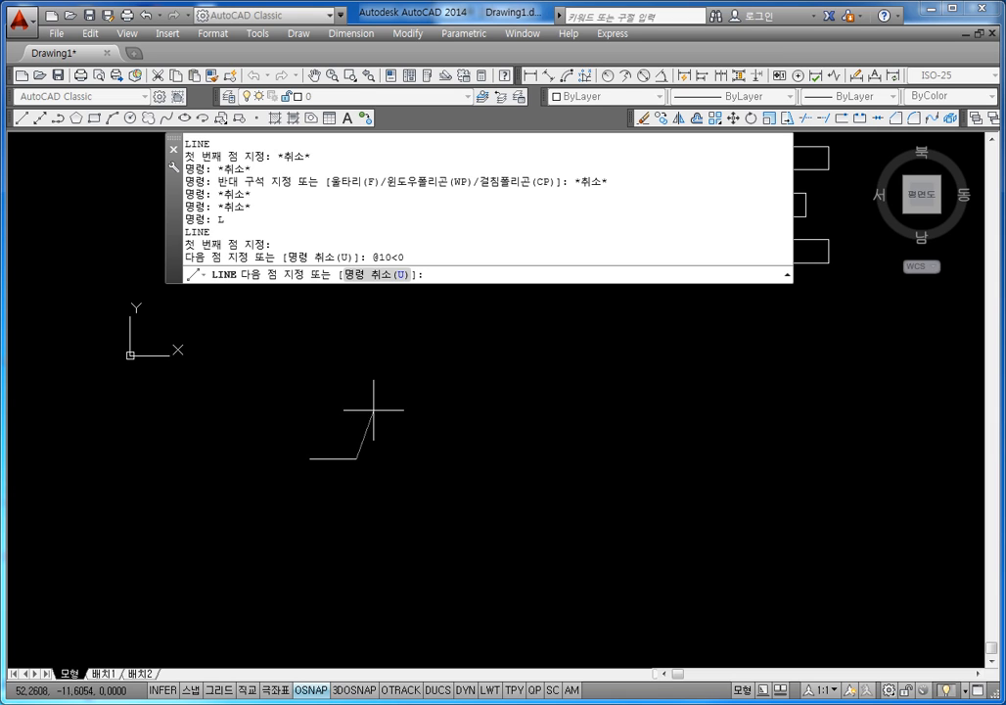
scroll(360, 442, "up", 4)
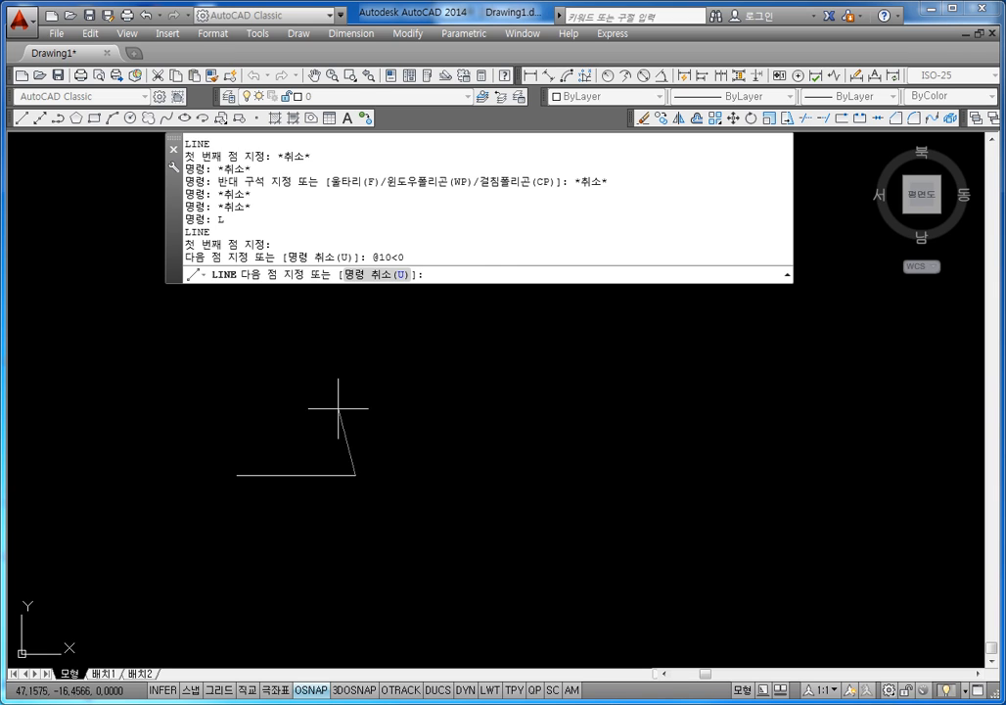
left_click(321, 703)
left_click(623, 288)
scroll(623, 288, "up", 2)
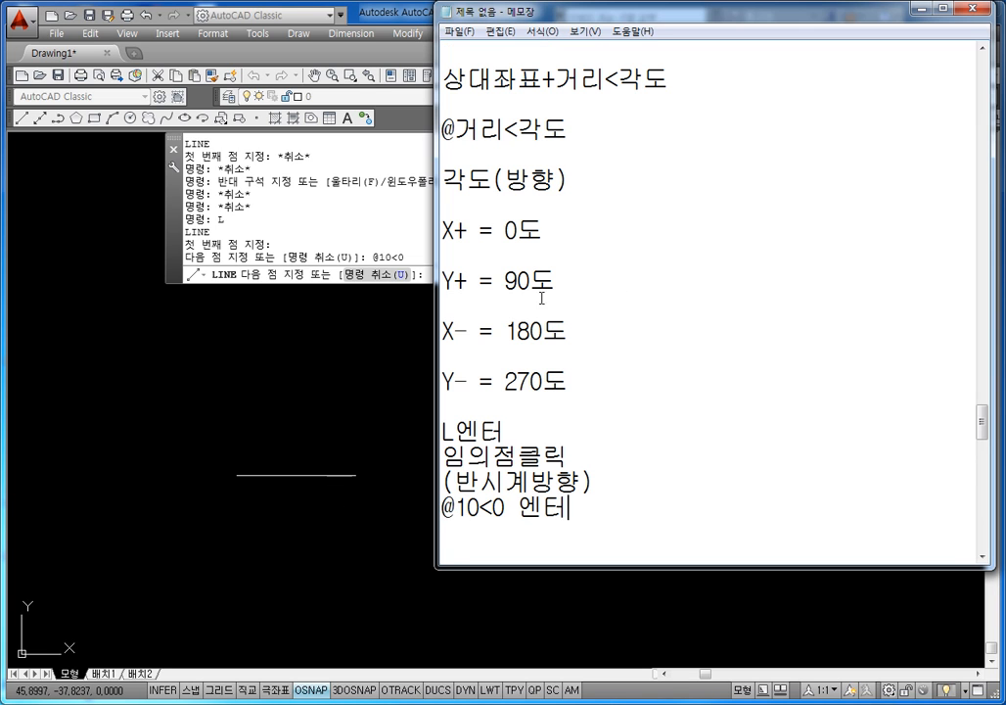
left_click_drag(441, 281, 555, 281)
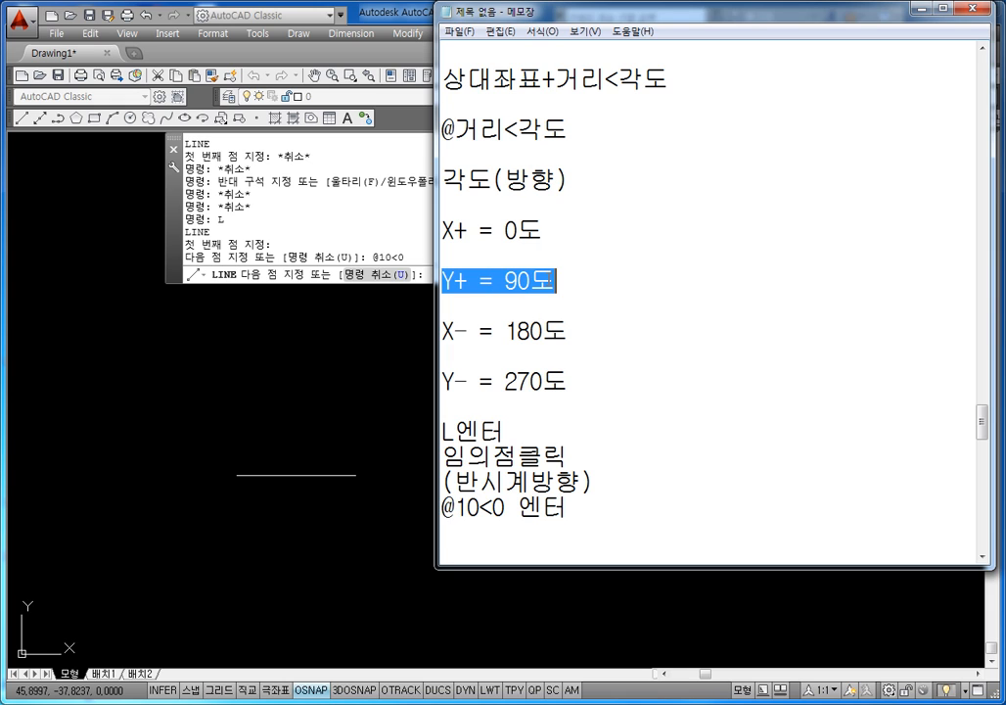
left_click(380, 392)
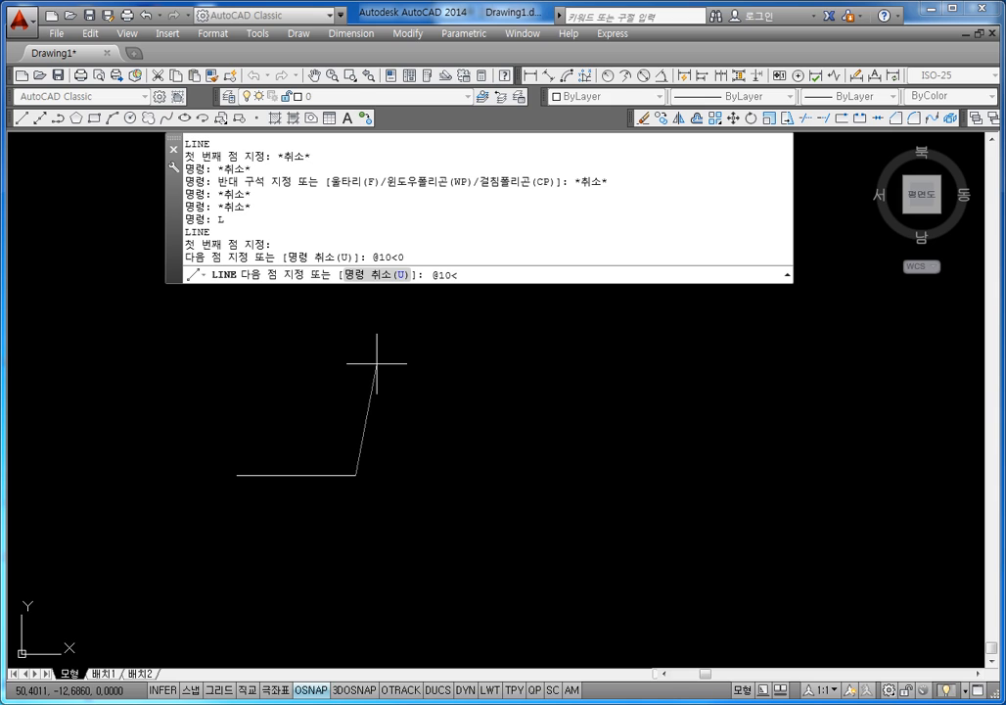
key("Return")
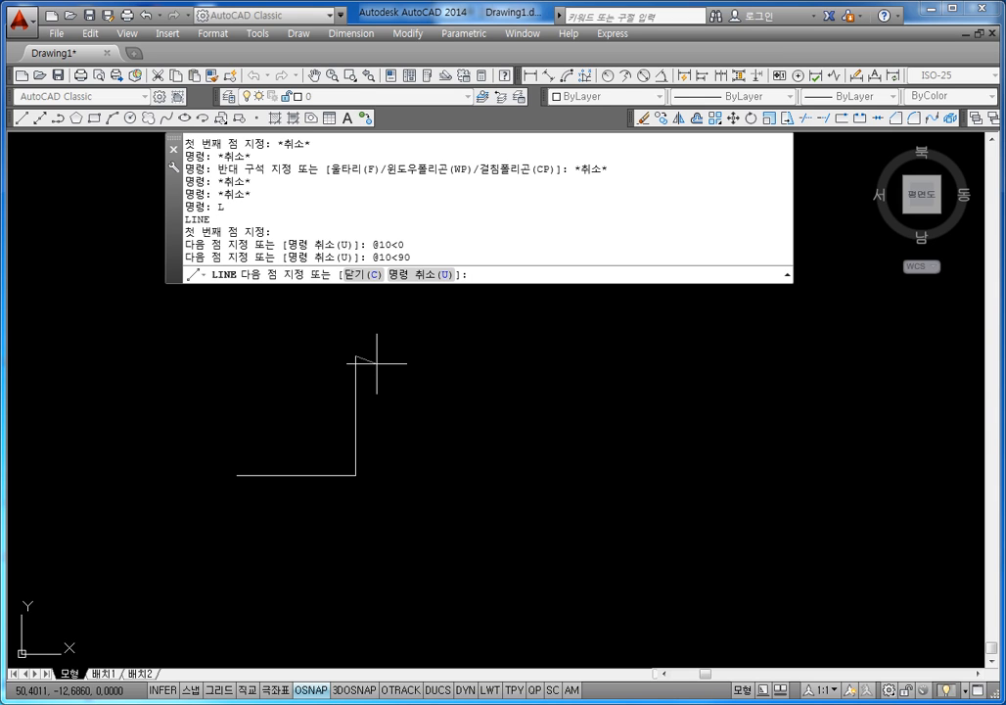
scroll(321, 435, "down", 2)
middle_click_drag(348, 416, 307, 494)
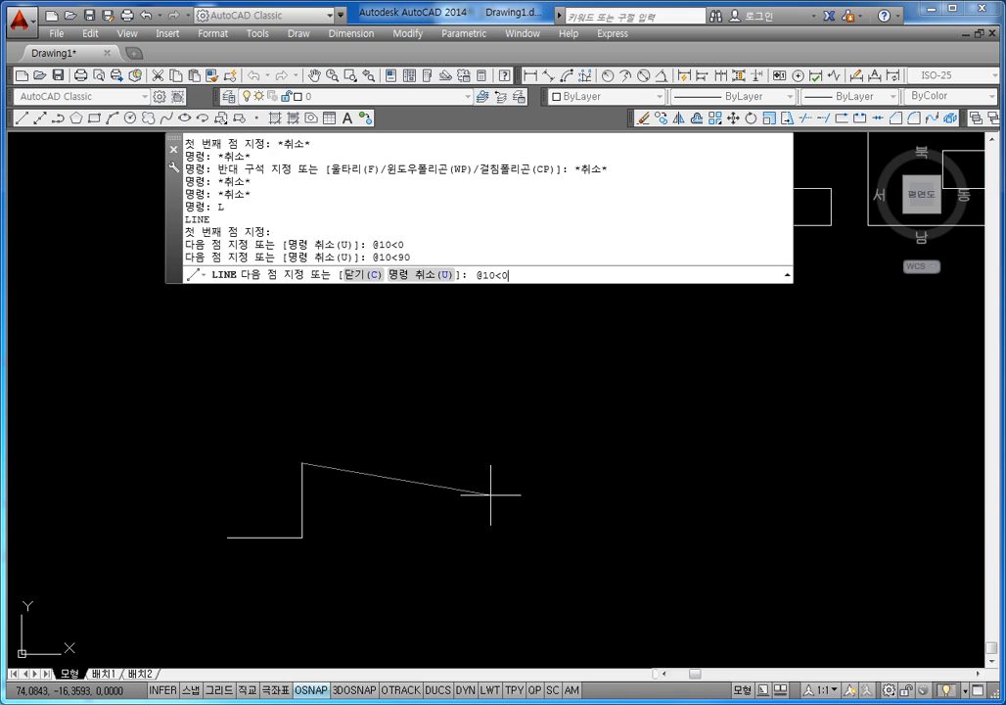
key("Return")
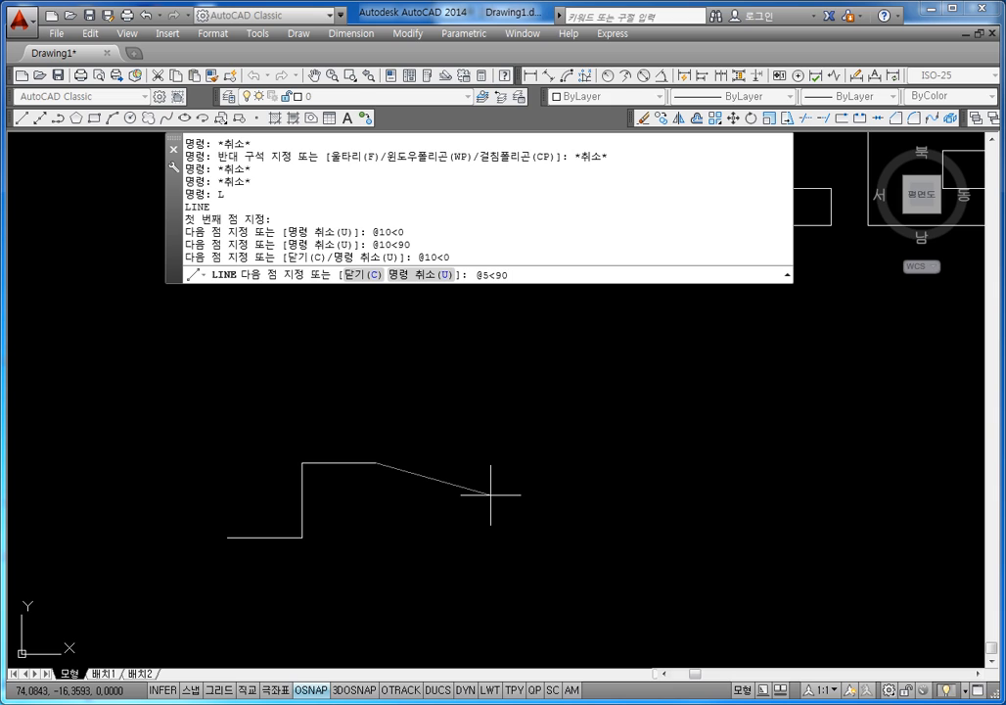
key("Return")
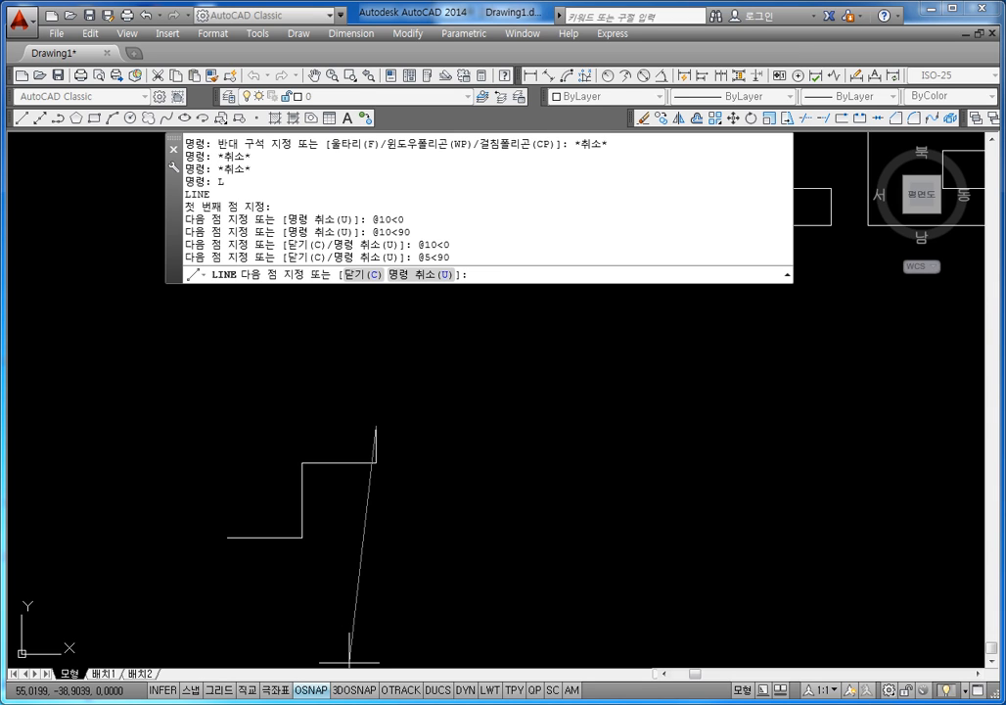
key("alt+Tab")
left_click(592, 486)
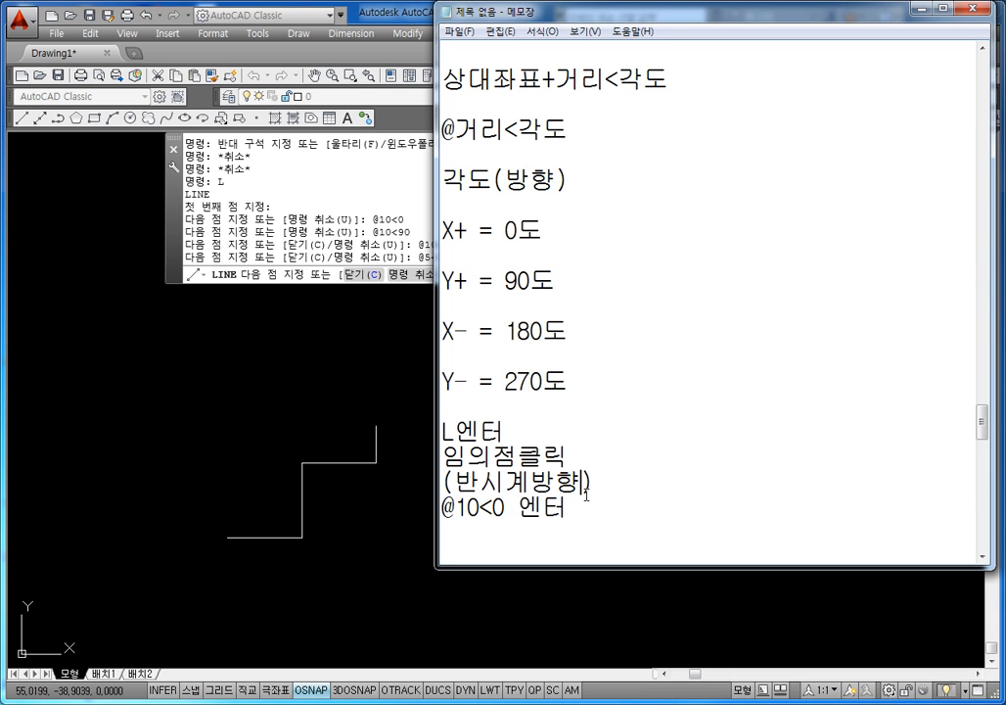
key("Return")
key("Return")
key("Return")
key("Return")
key("Return")
key("Return")
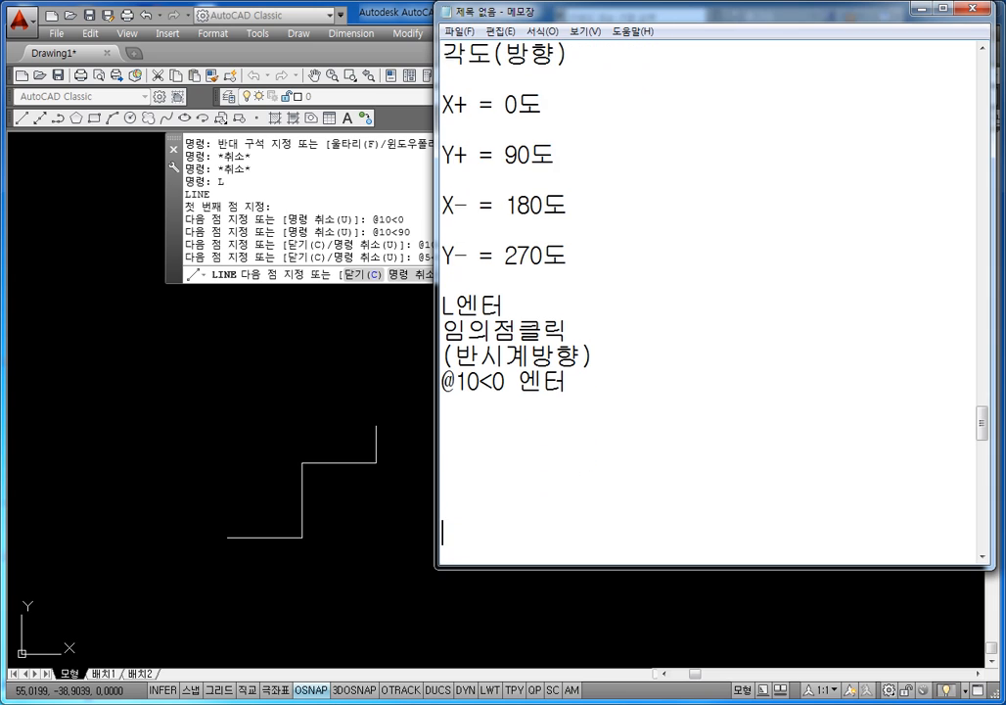
key("BackSpace")
key("BackSpace")
key("BackSpace")
key("BackSpace")
key("BackSpace")
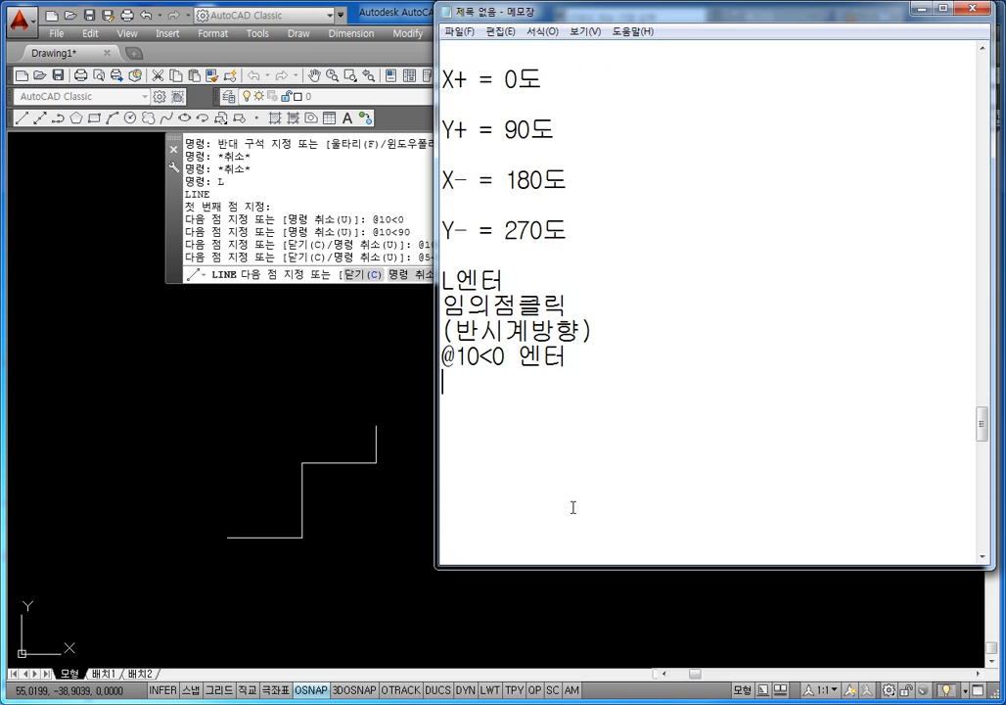
type("@10<98")
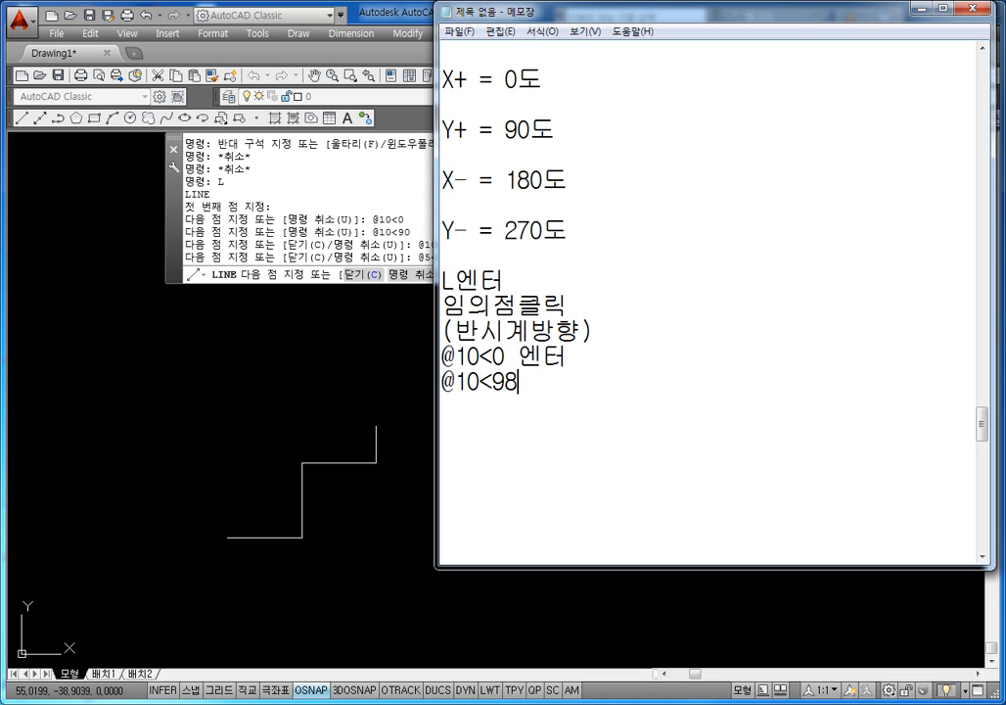
key("BackSpace")
type("0")
key("Return")
type("@10<0")
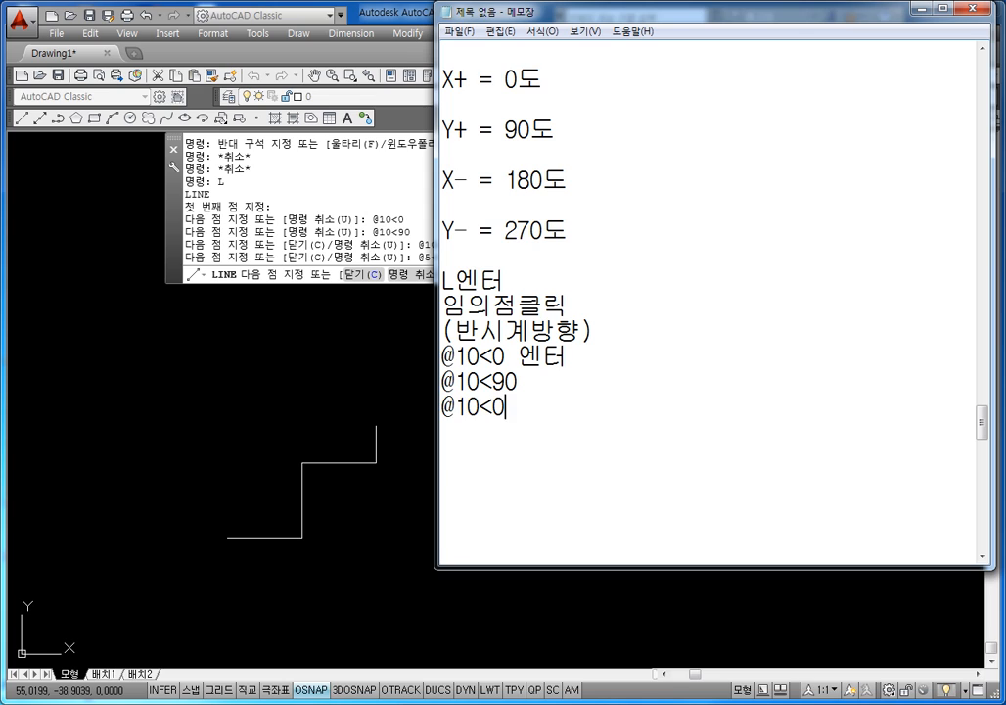
key("Return")
type("@10")
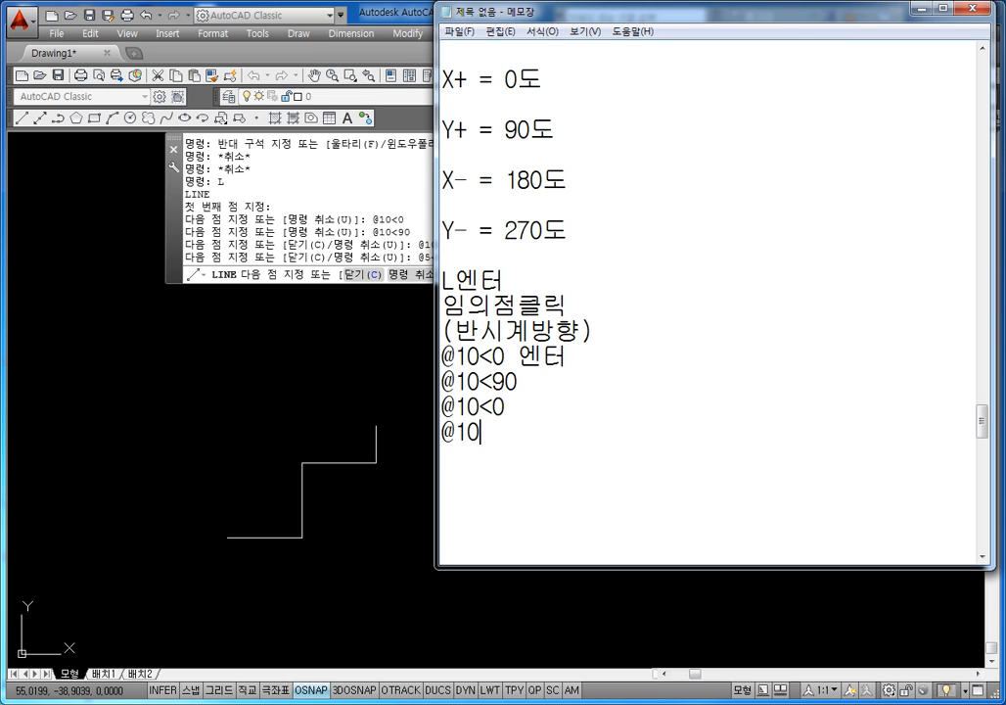
key("BackSpace")
key("BackSpace")
type("5<90")
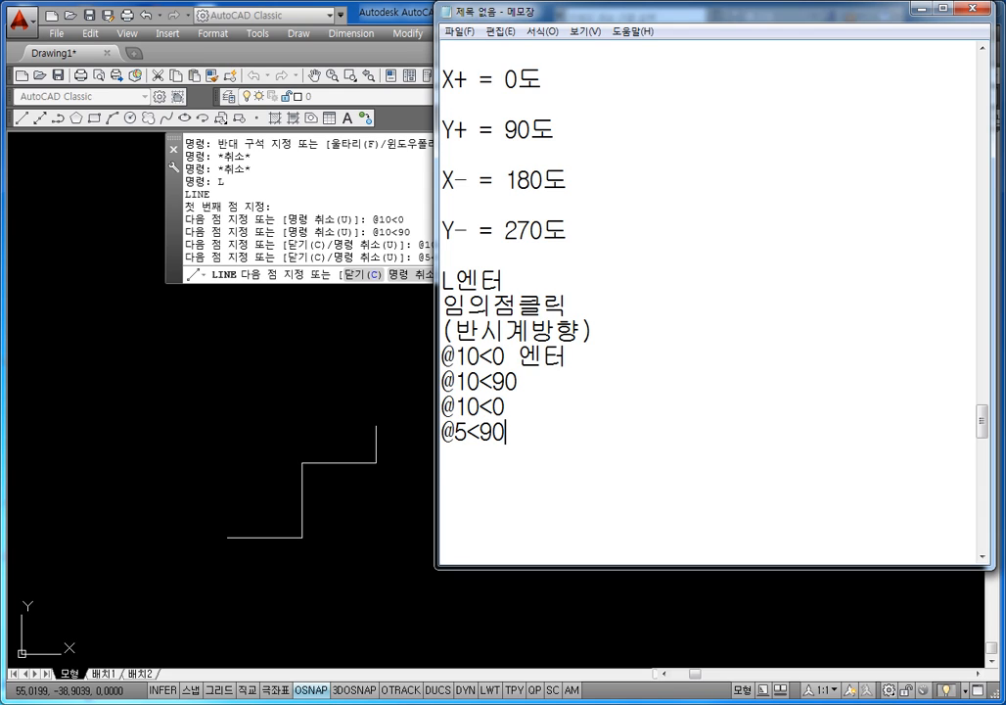
key("Return")
type("@10")
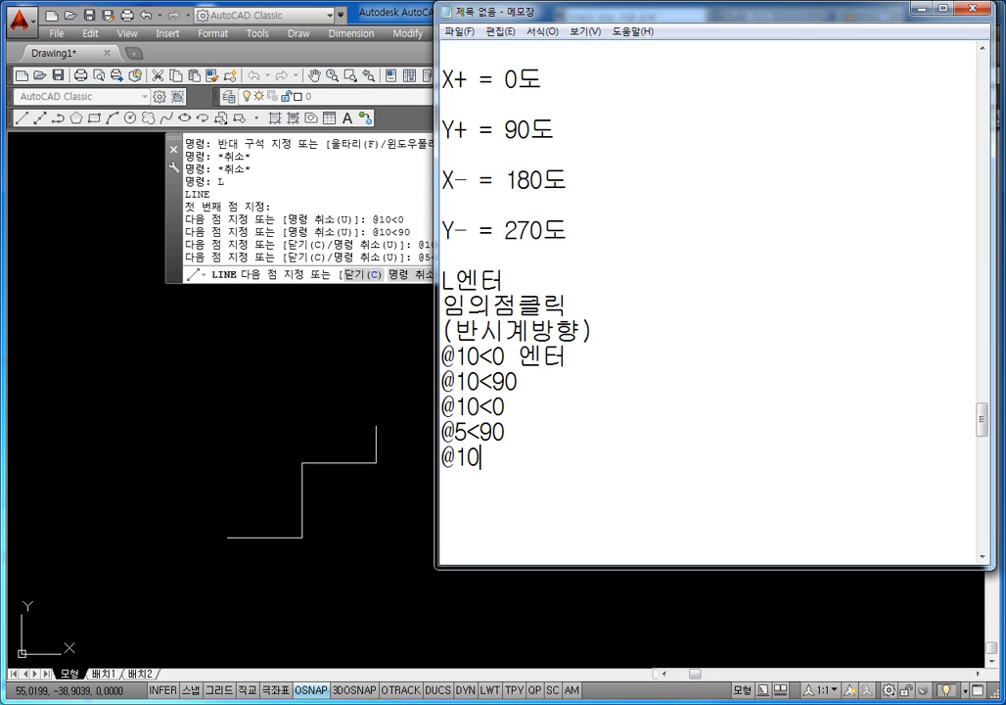
type("<180")
key("Return")
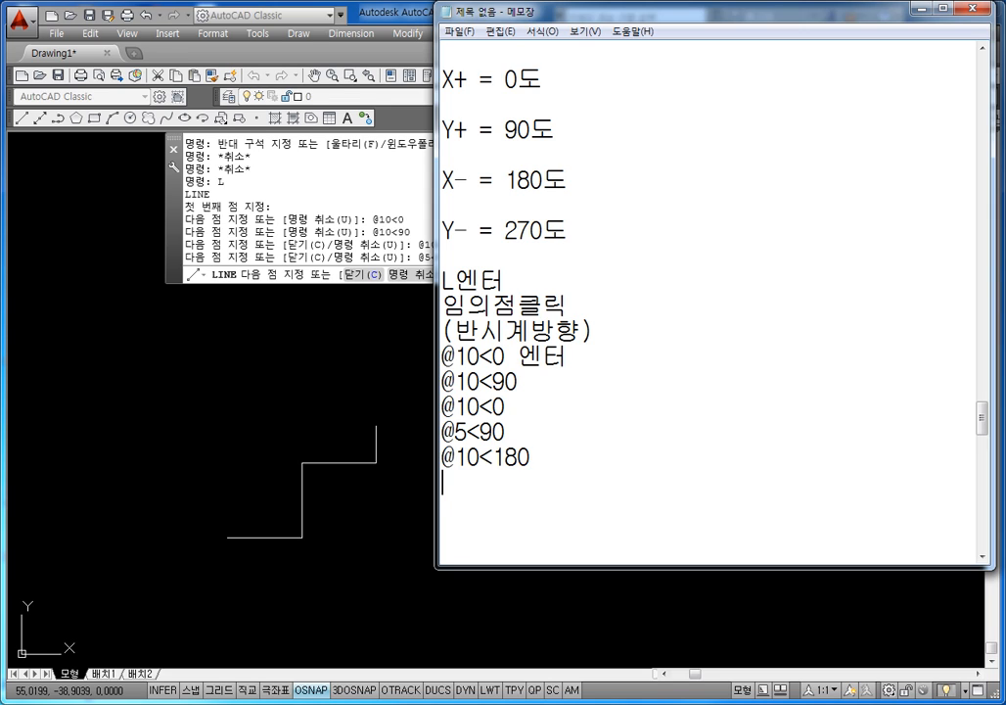
type("@5<90")
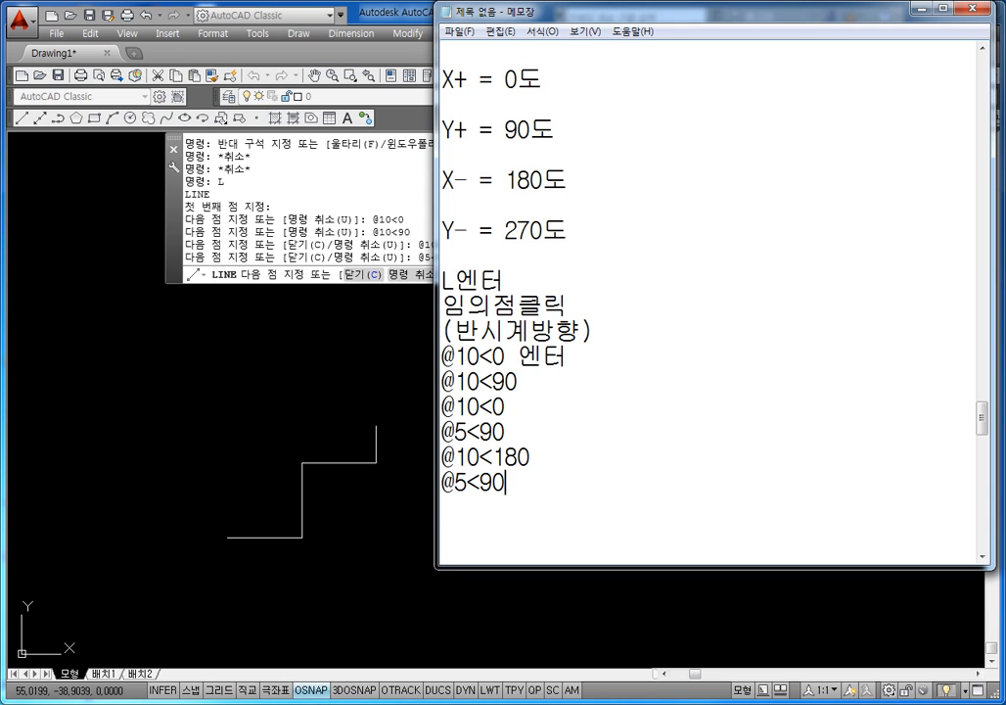
key("Return")
type("@15")
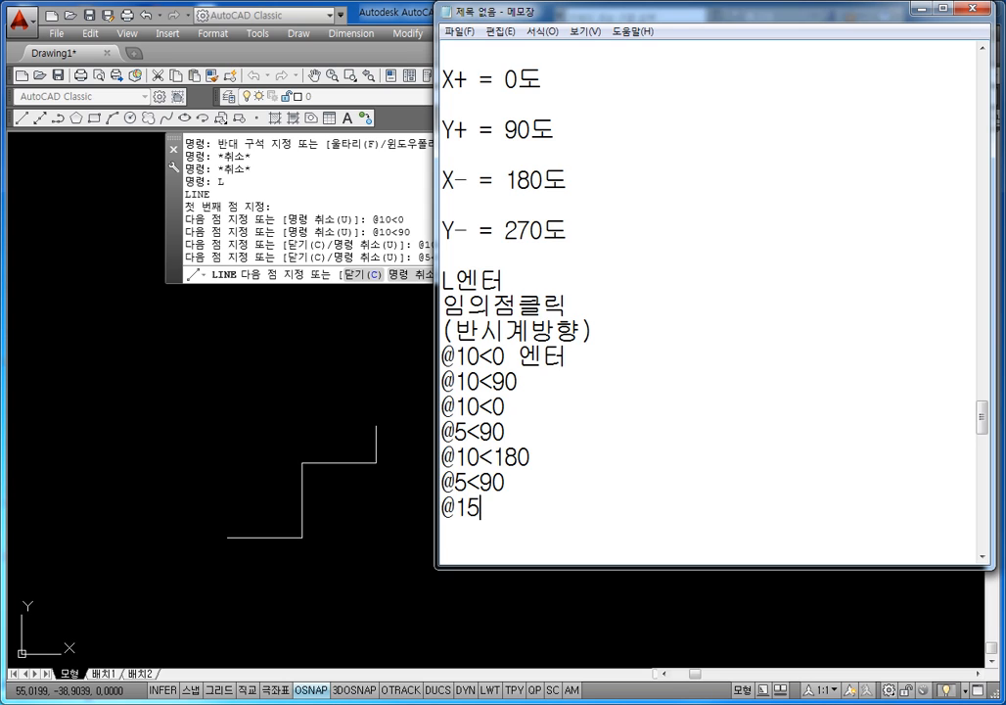
type("<0")
key("Return")
key("Return")
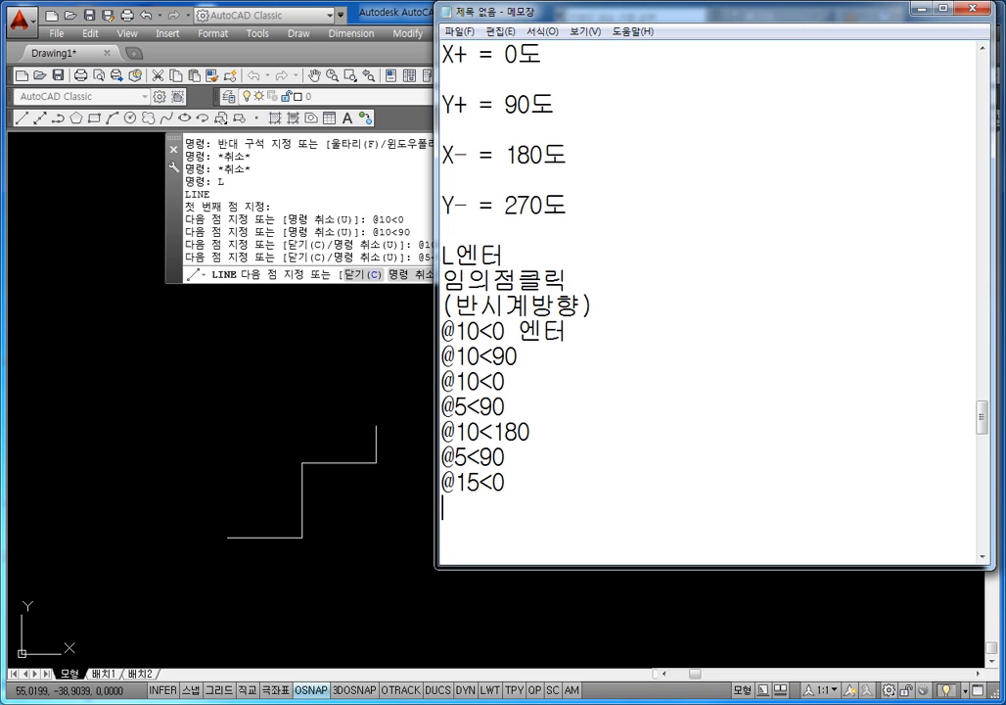
type("@5<90")
key("Return")
type("@25")
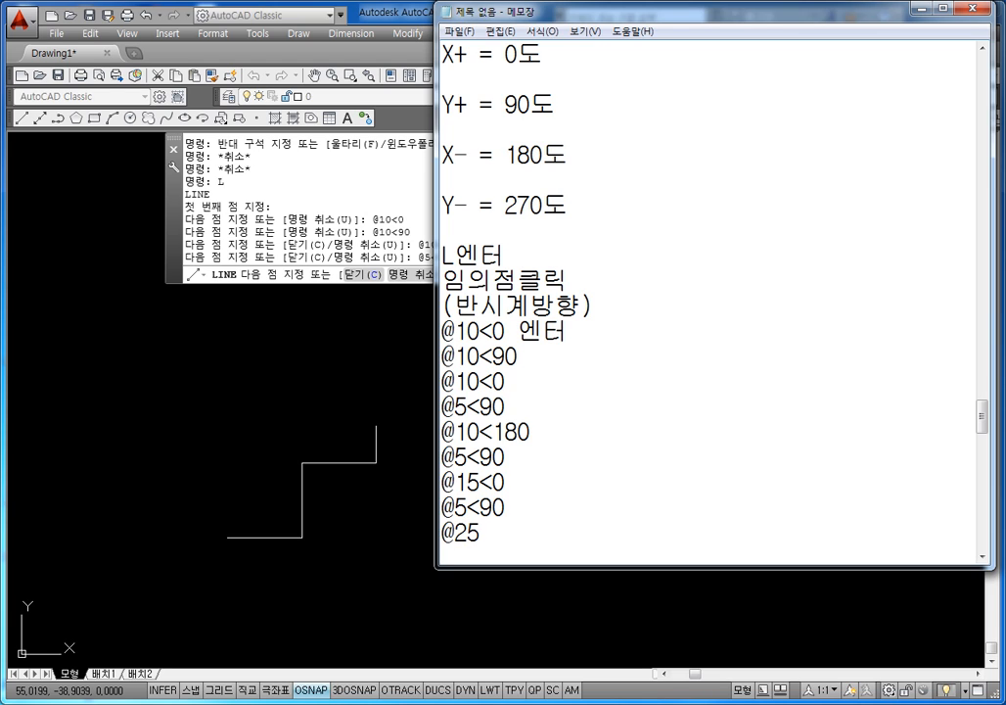
type("<180")
key("Return")
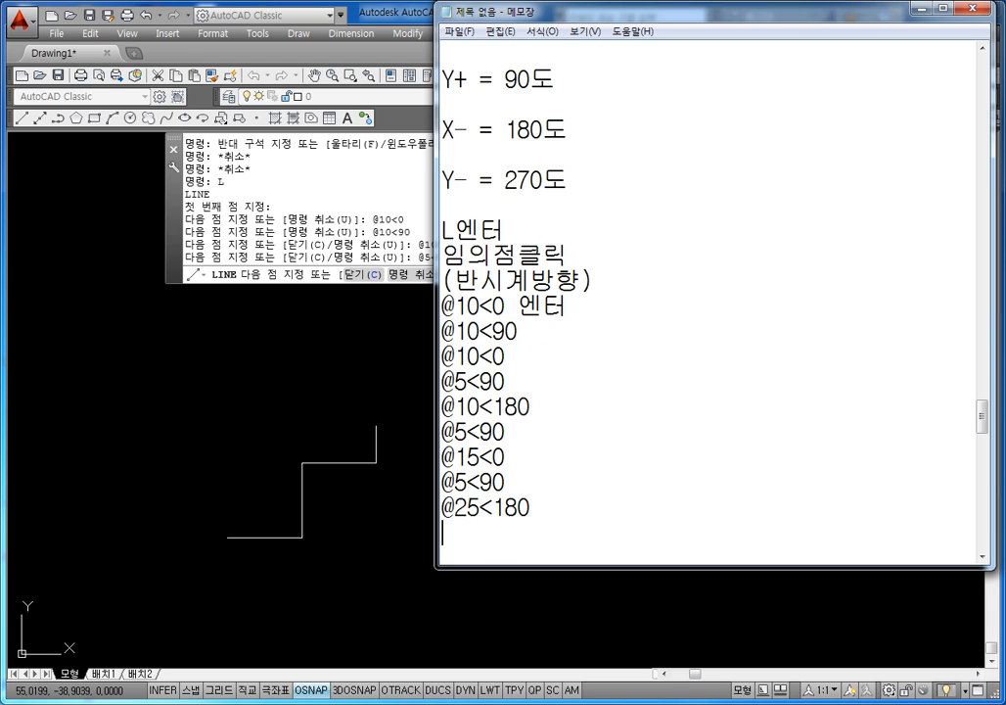
type("@25<270")
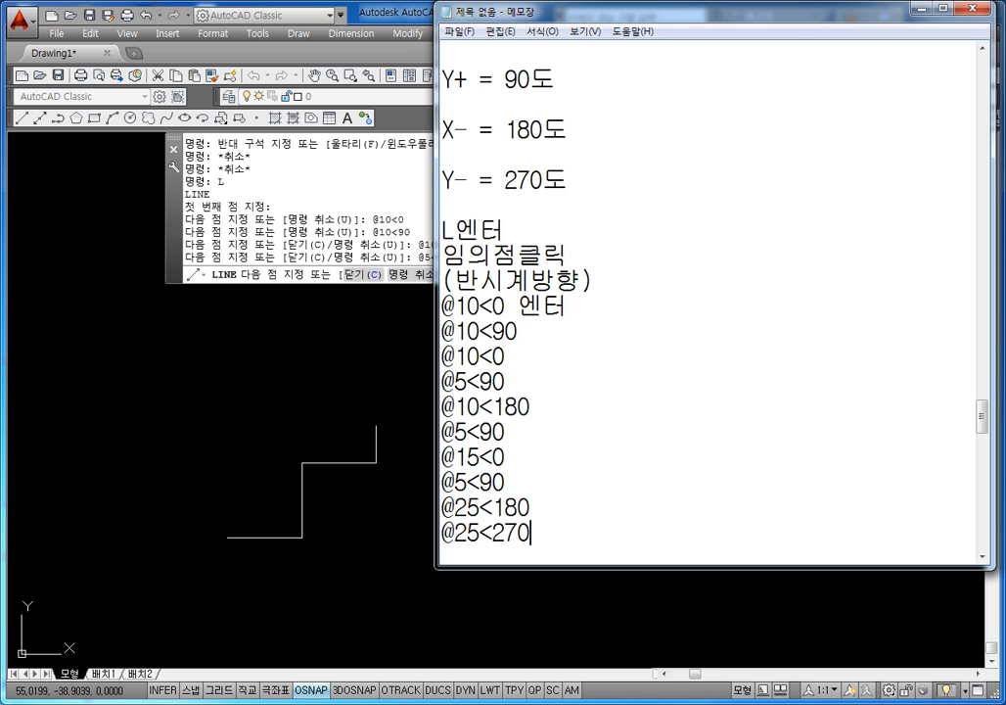
key("Return")
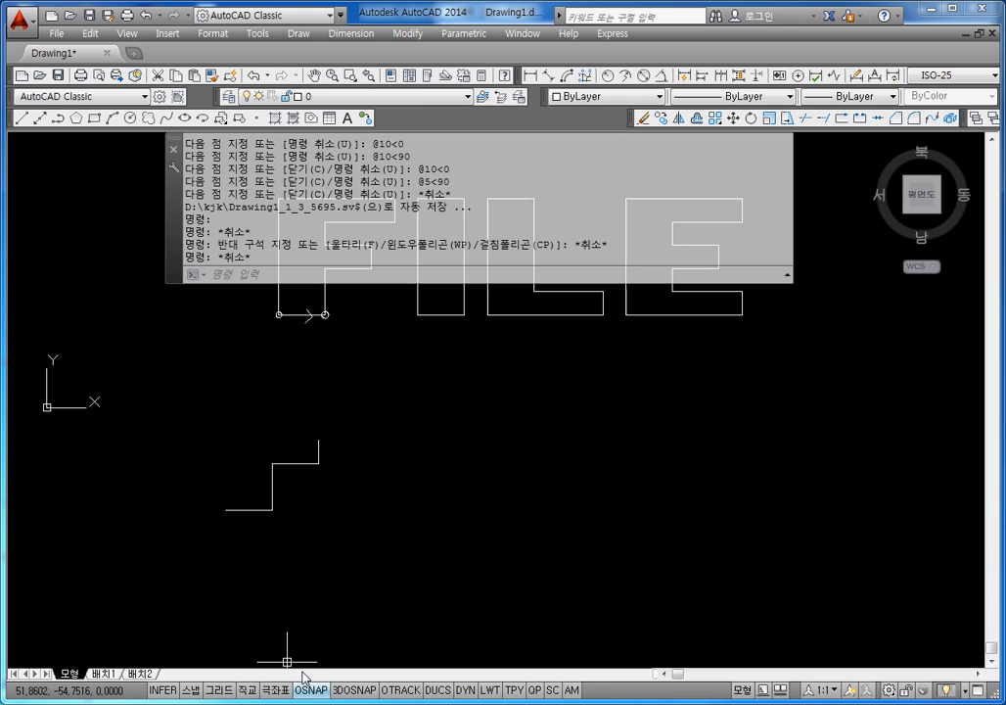
Step: Return to Notepad and add the heading 16,4(절대좌표) below the coordinate list, separated by a blank line
key("alt+Tab")
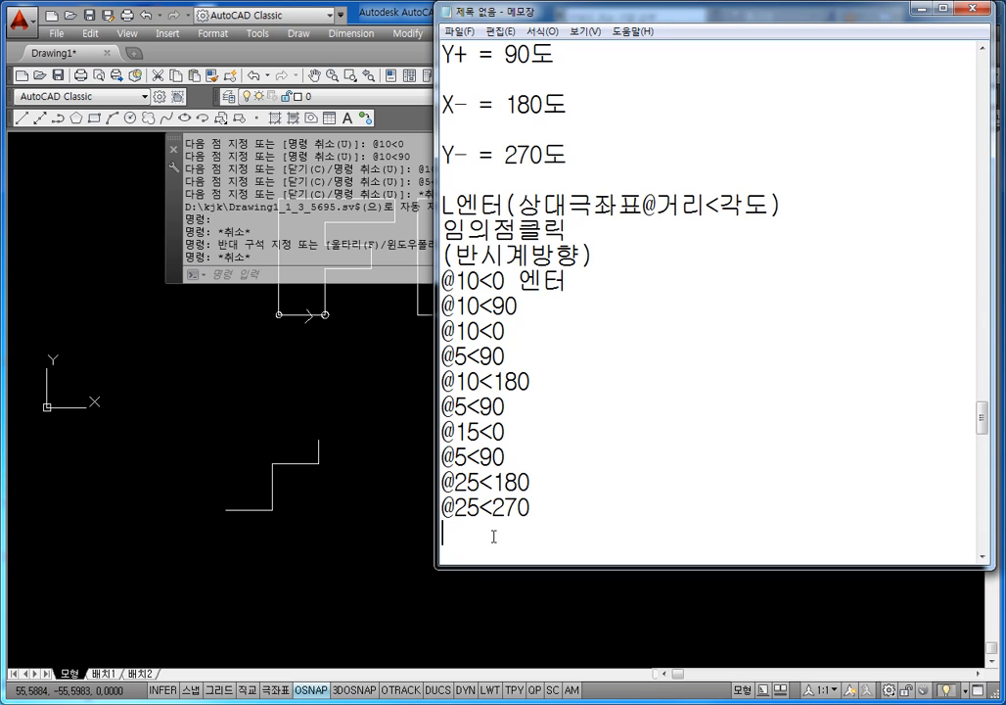
key("Return")
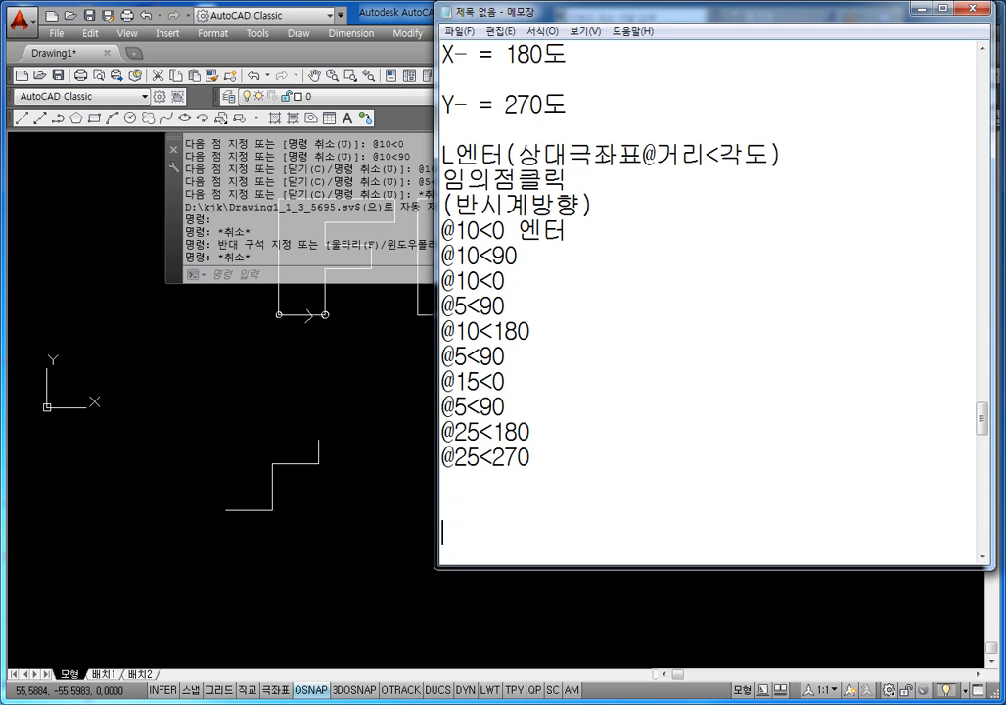
key("Return")
type("16,4(")
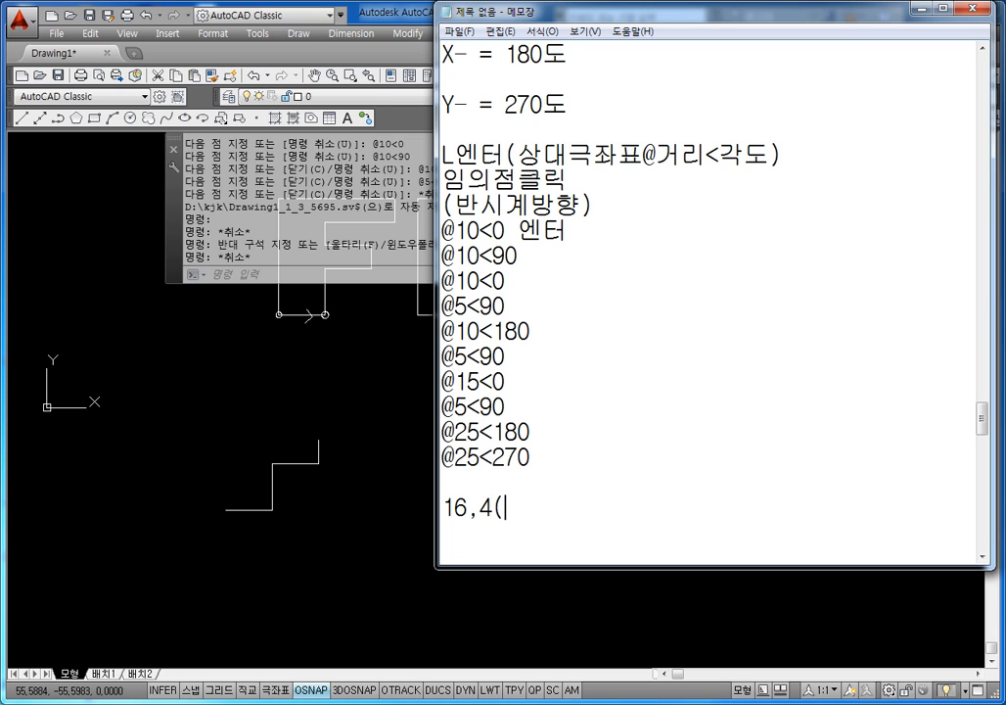
type("저절대좌표)")
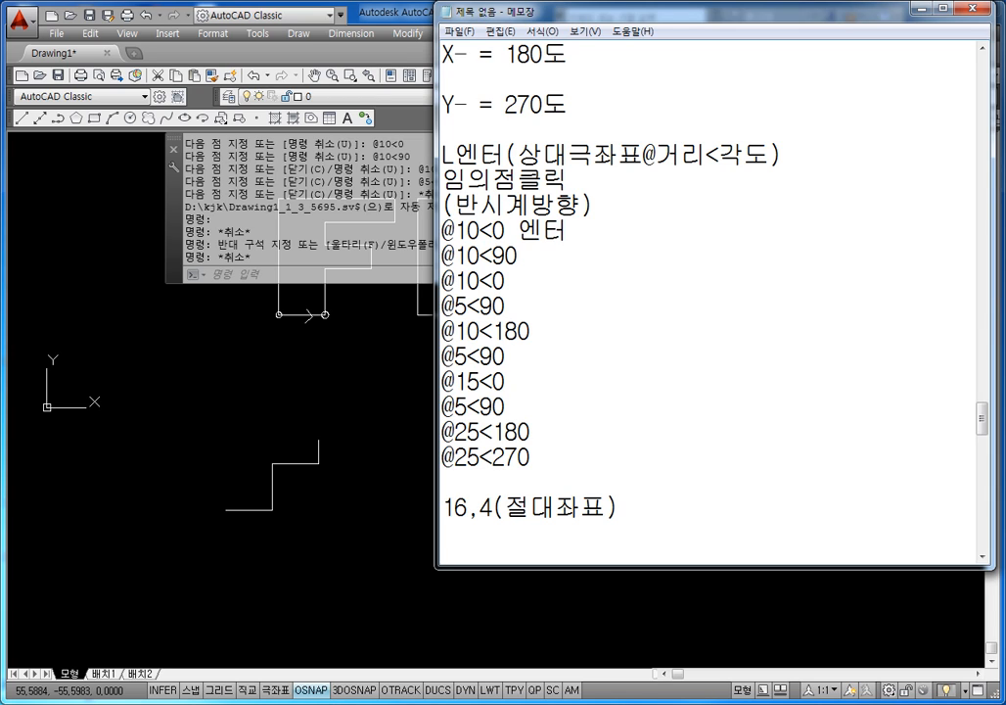
key("Return")
Step: Write the lines L엔터 and 16,4 엔터 below the 16,4(절대좌표) heading
type("L엔터")
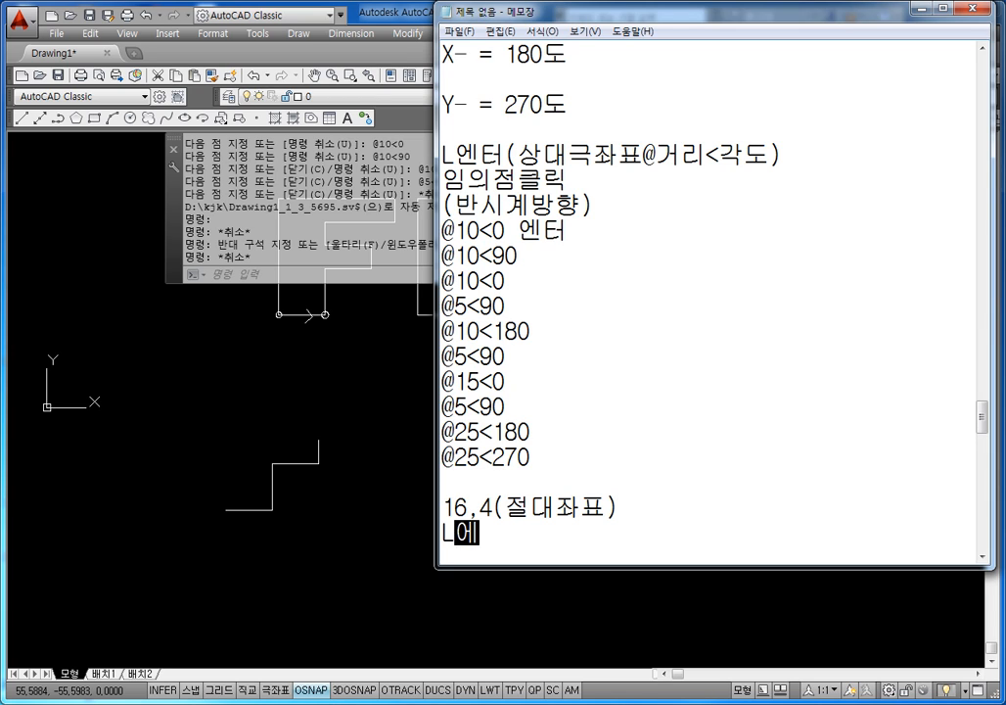
key("Return")
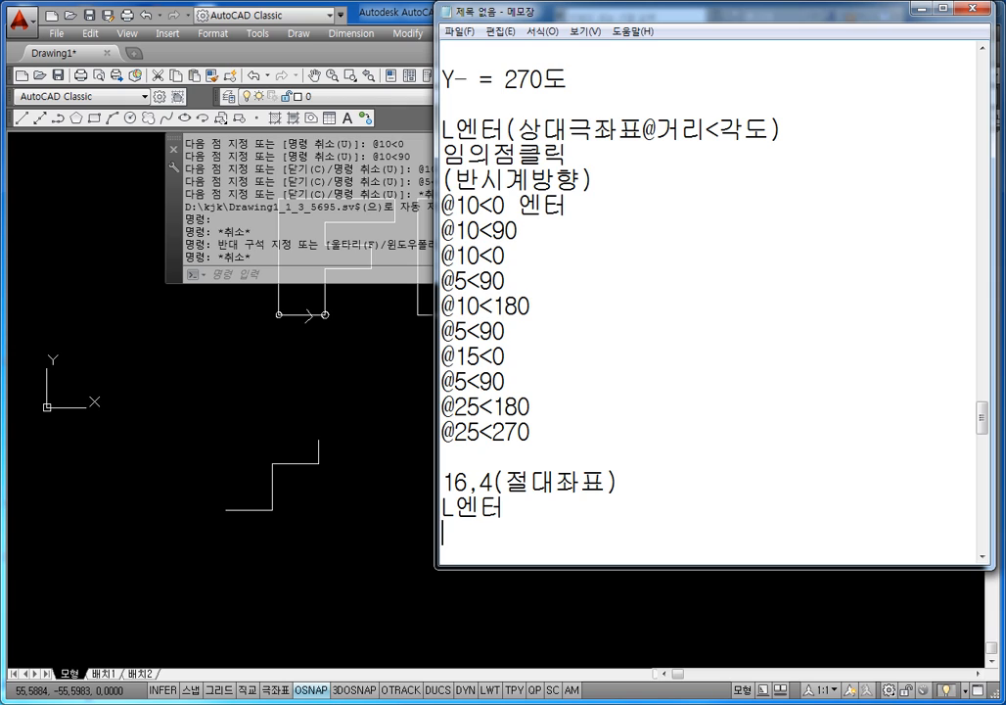
type("16,7")
key("Return")
key("BackSpace")
key("BackSpace")
type("4 ㅇ[ㄴ")
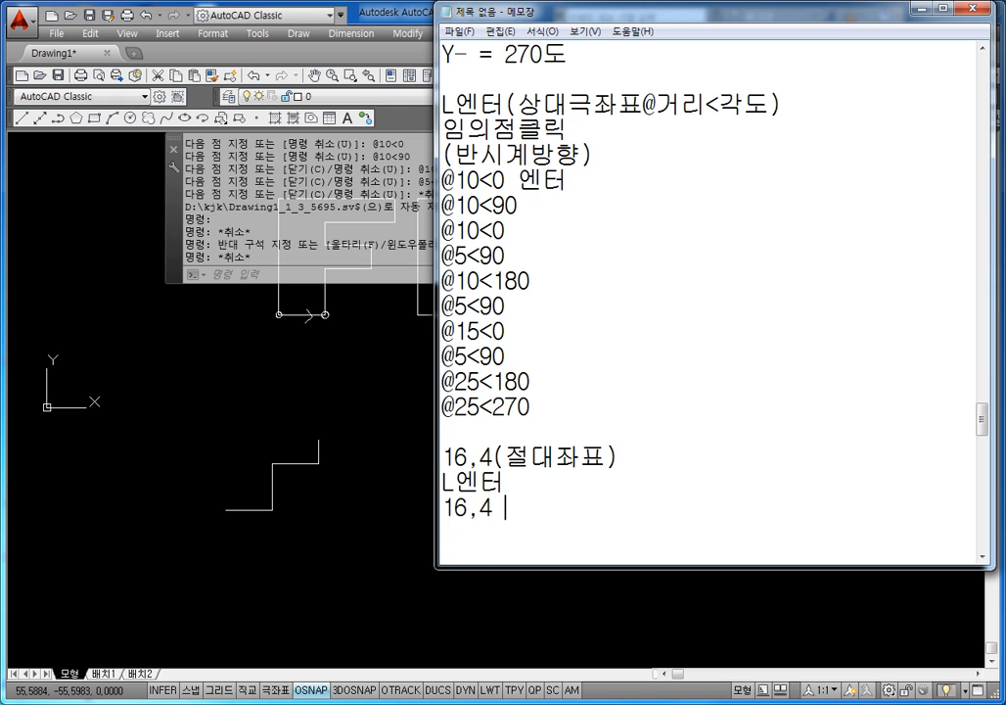
key("BackSpace")
key("BackSpace")
key("BackSpace")
type("엔터")
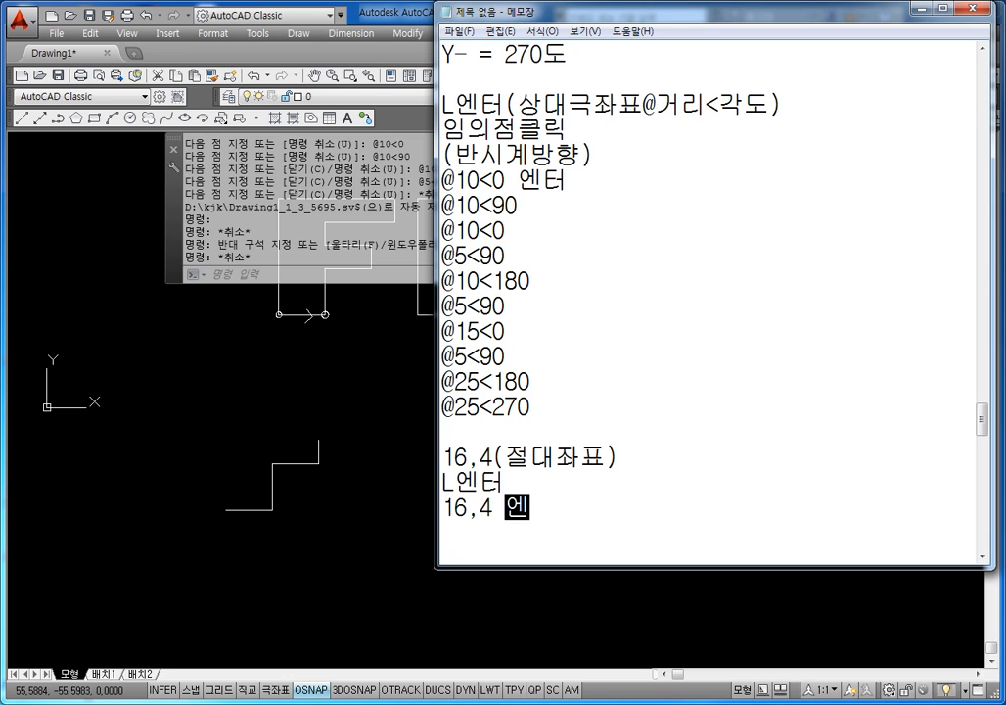
key("Return")
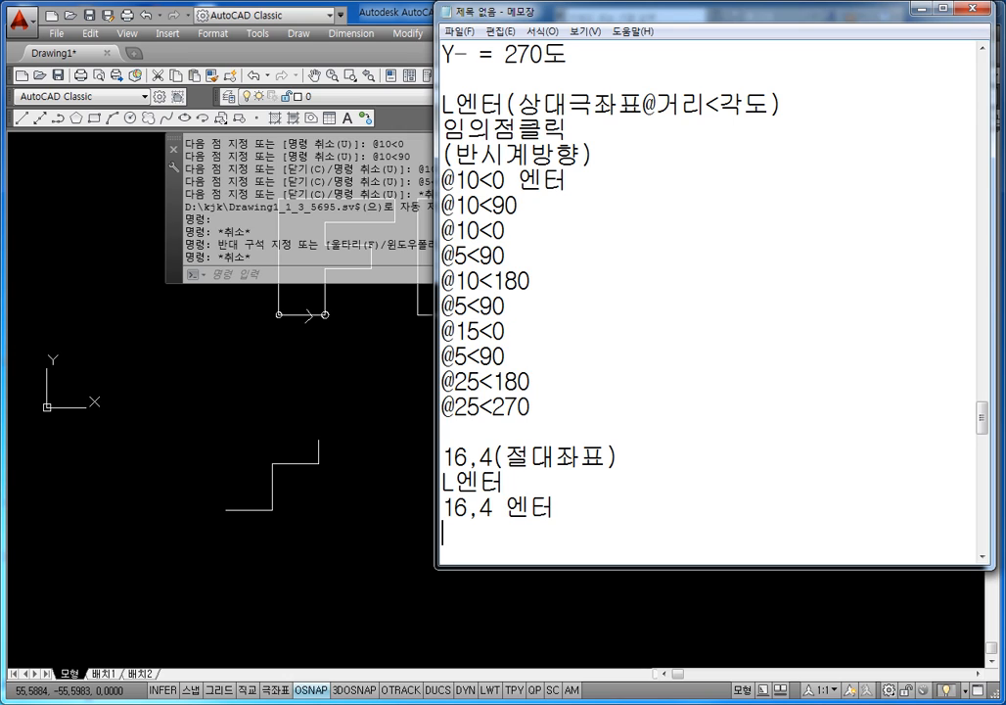
Step: Add the line @5<90 엔터 below 16,4 엔터 in the notes
type("@")
type("5<")
type("*9")
key("BackSpace")
key("BackSpace")
type("96")
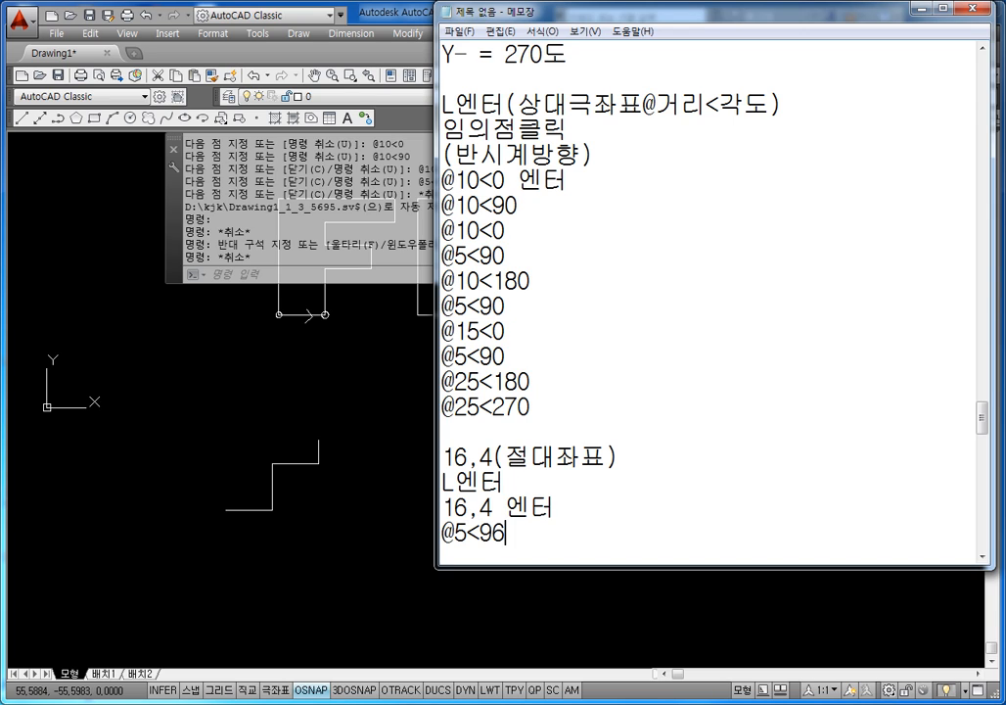
key("BackSpace")
type("0")
type("애ㅔ")
key("BackSpace")
key("BackSpace")
type("엔터")
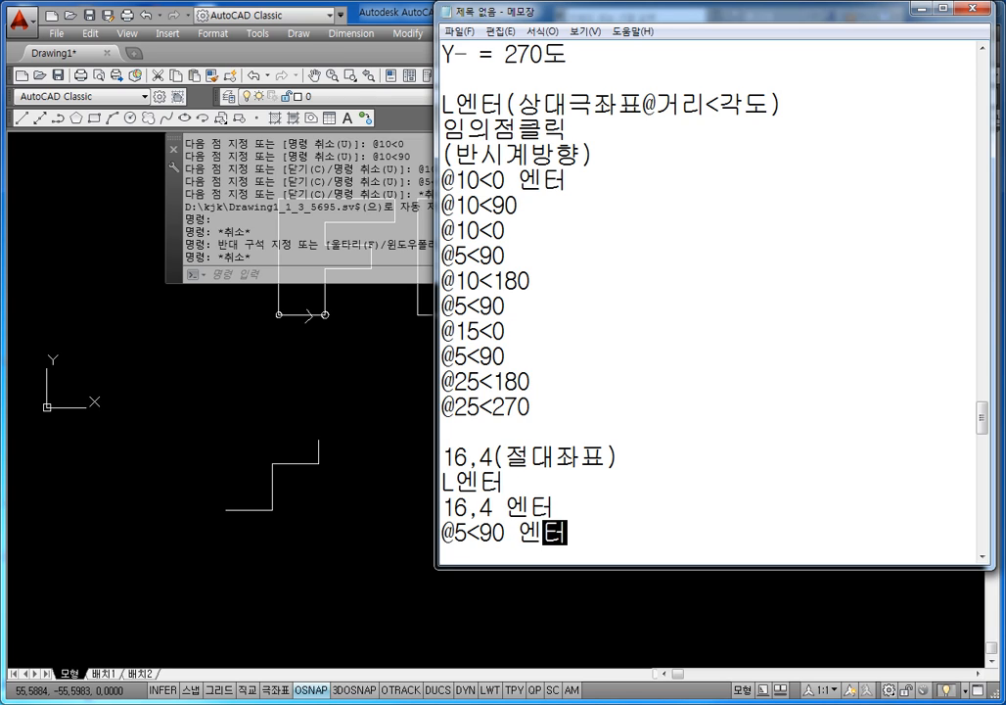
key("Return")
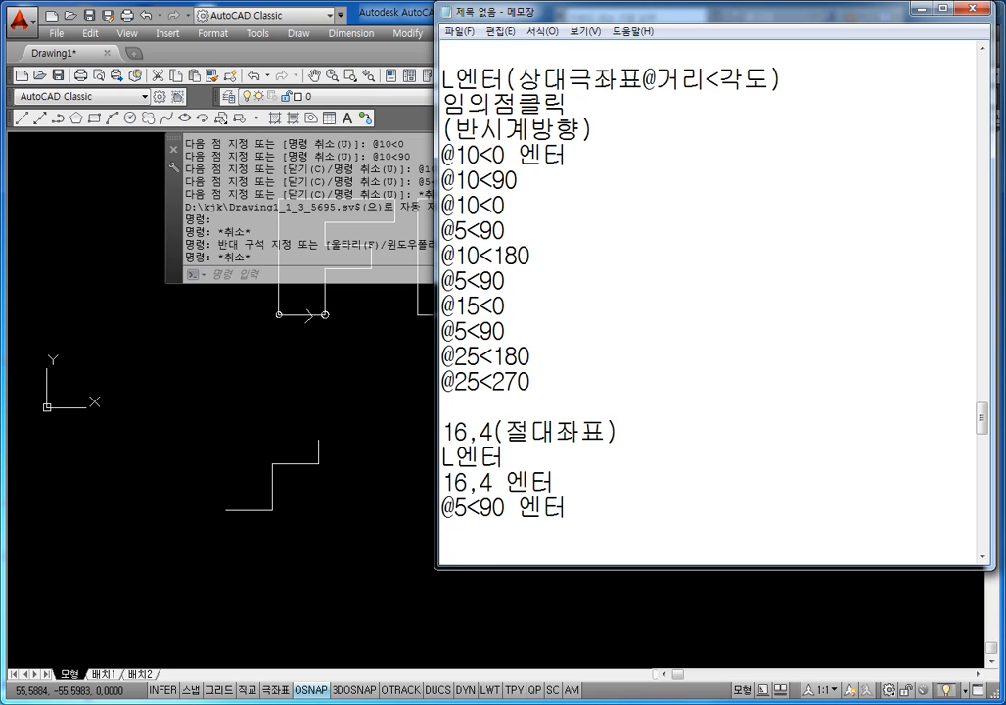
Step: Insert a blank line between the 16,4(절대좌표) heading and L엔터
key("Up")
key("Up")
key("Up")
key("Return")
key("Up")
key("Down")
key("Right")
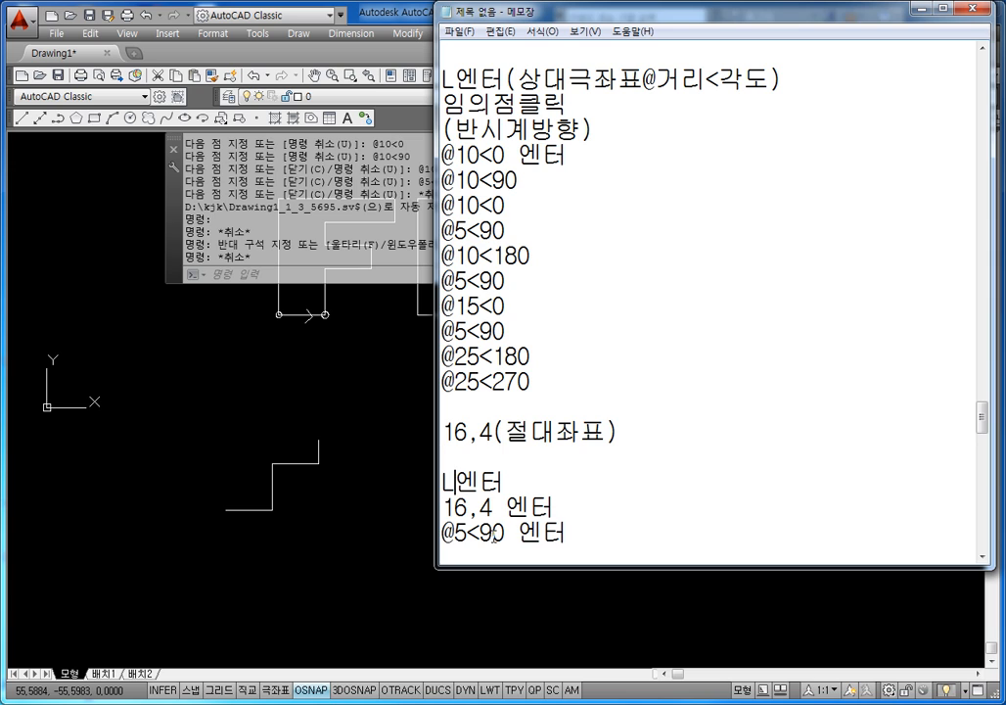
Step: Add a run of blank lines after @5<90 엔터 at the end of the notes
key("Up")
key("Up")
key("Down")
key("Down")
key("Down")
key("Down")
key("Down")
key("Return")
key("Return")
key("Return")
key("Return")
key("Return")
key("Return")
key("Return")
key("Return")
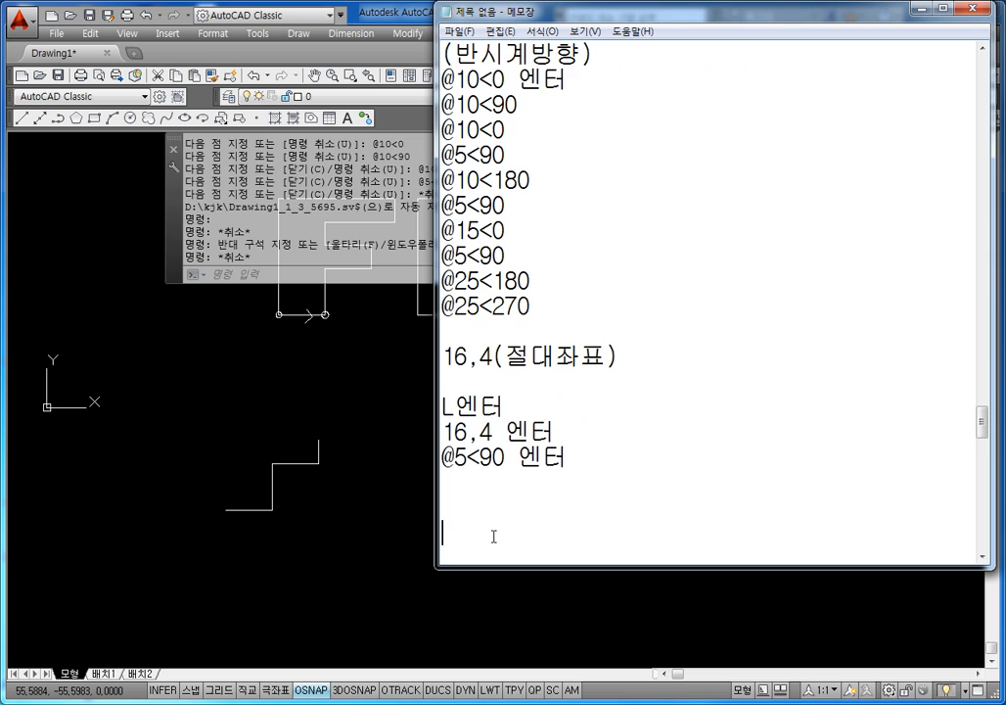
key("Return")
key("Return")
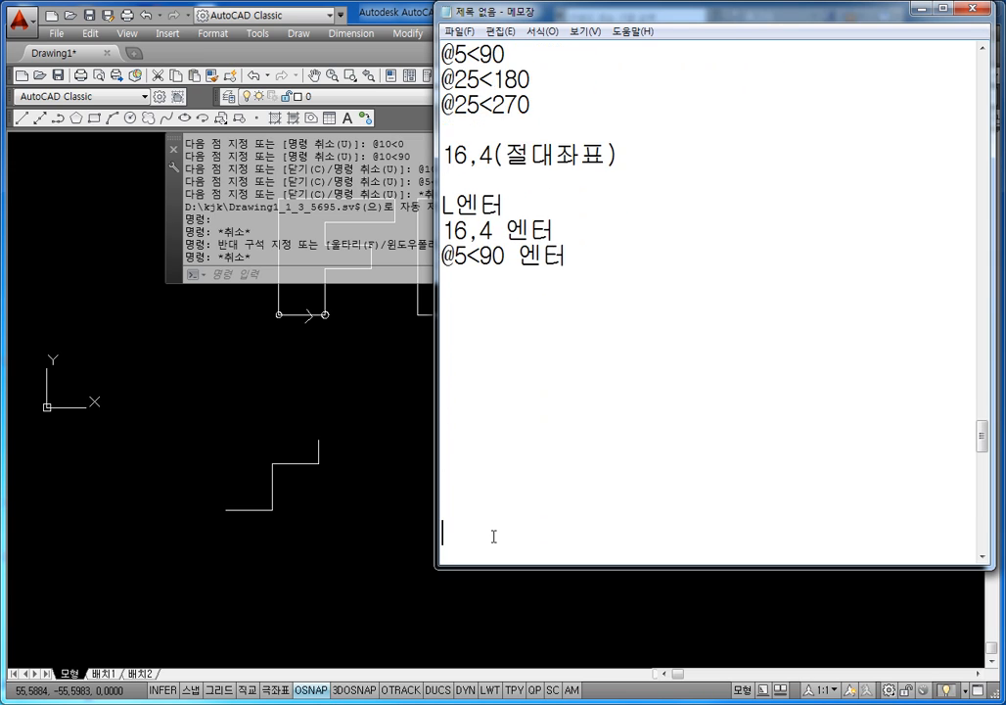
Step: Switch to AutoCAD and start a line at the absolute coordinates 16,4
left_click(314, 704)
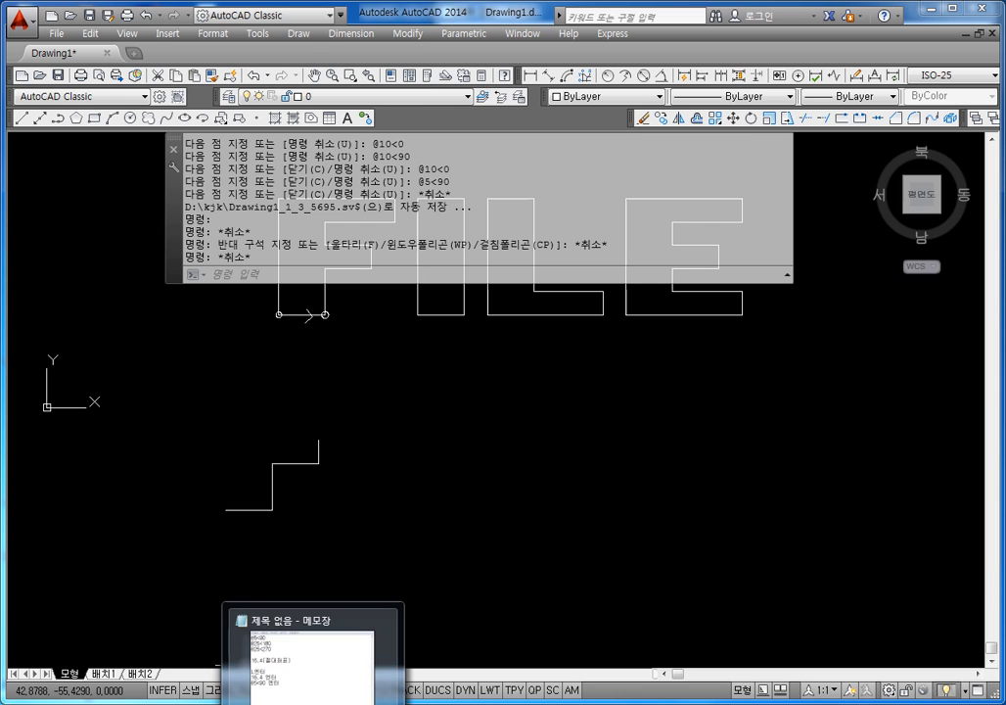
left_click(313, 704)
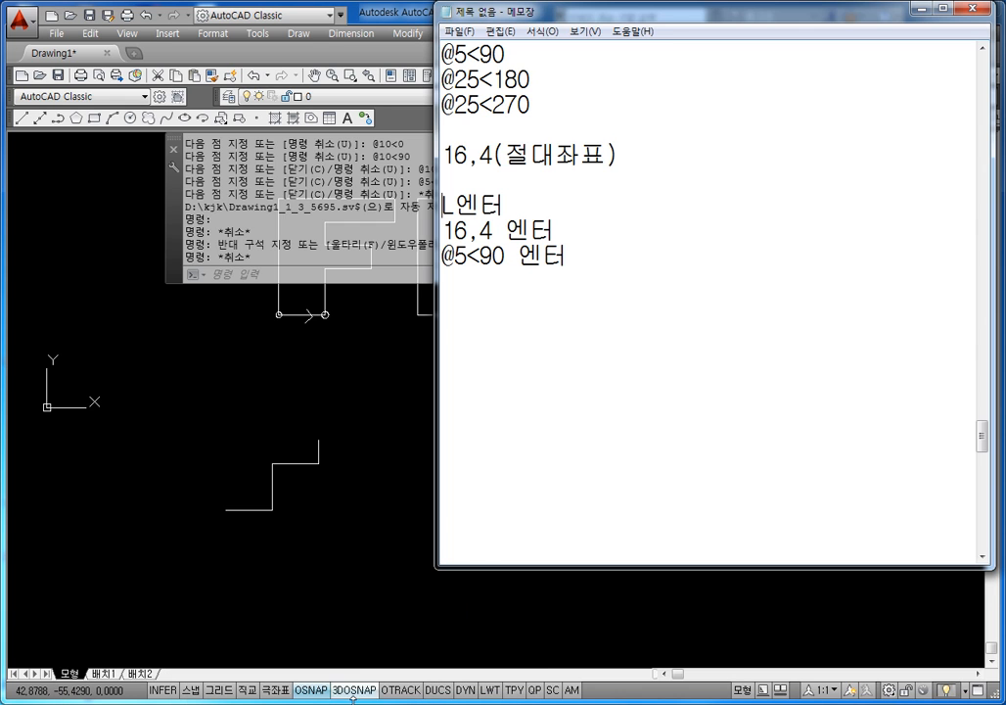
left_click(540, 354)
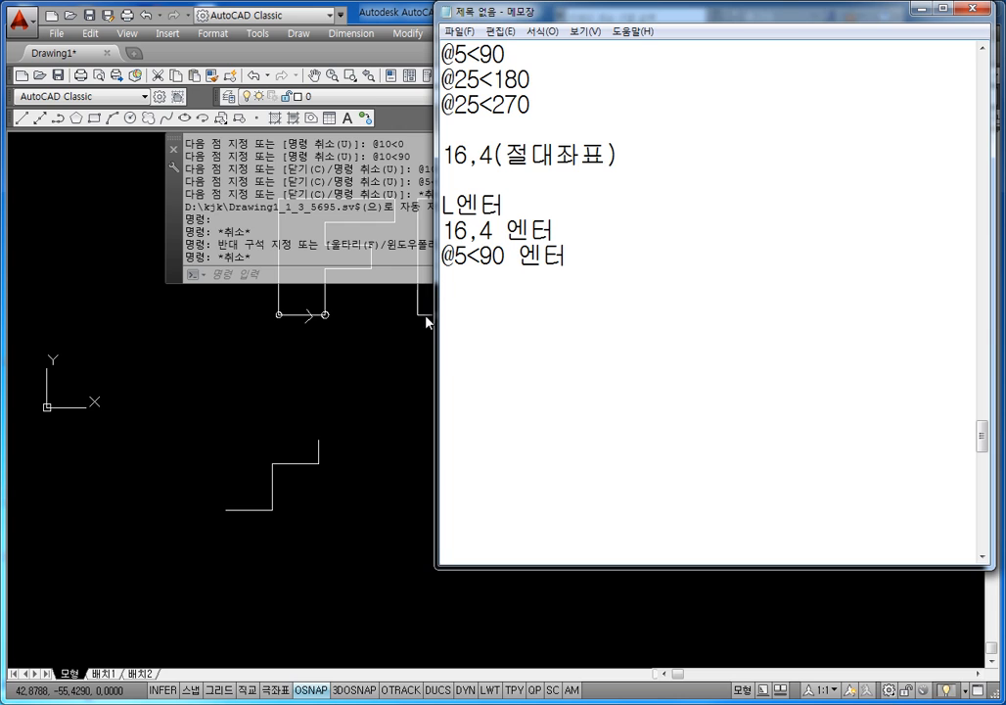
left_click(313, 354)
middle_click_drag(293, 349, 350, 403)
key("Escape")
key("Escape")
key("Escape")
type("l")
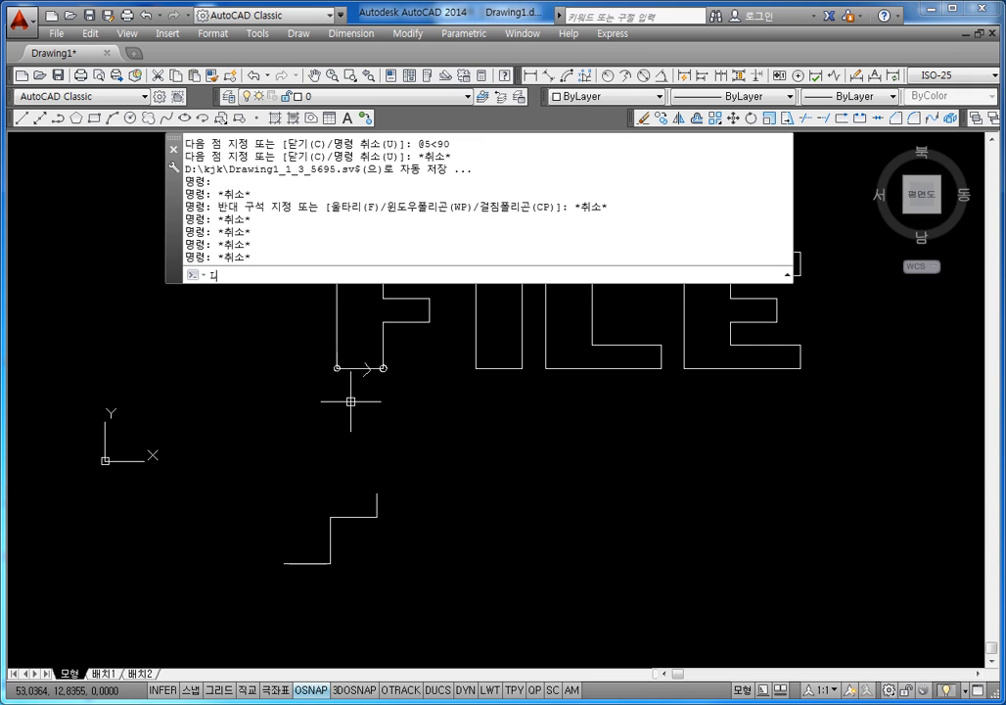
key("Return")
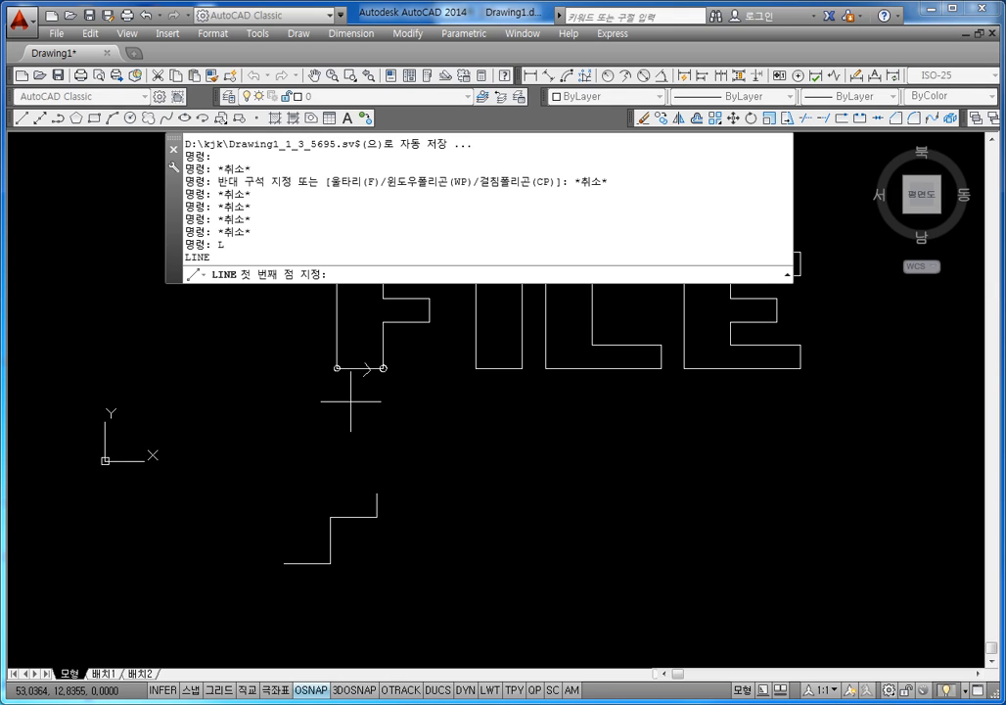
type("16,4")
key("Return")
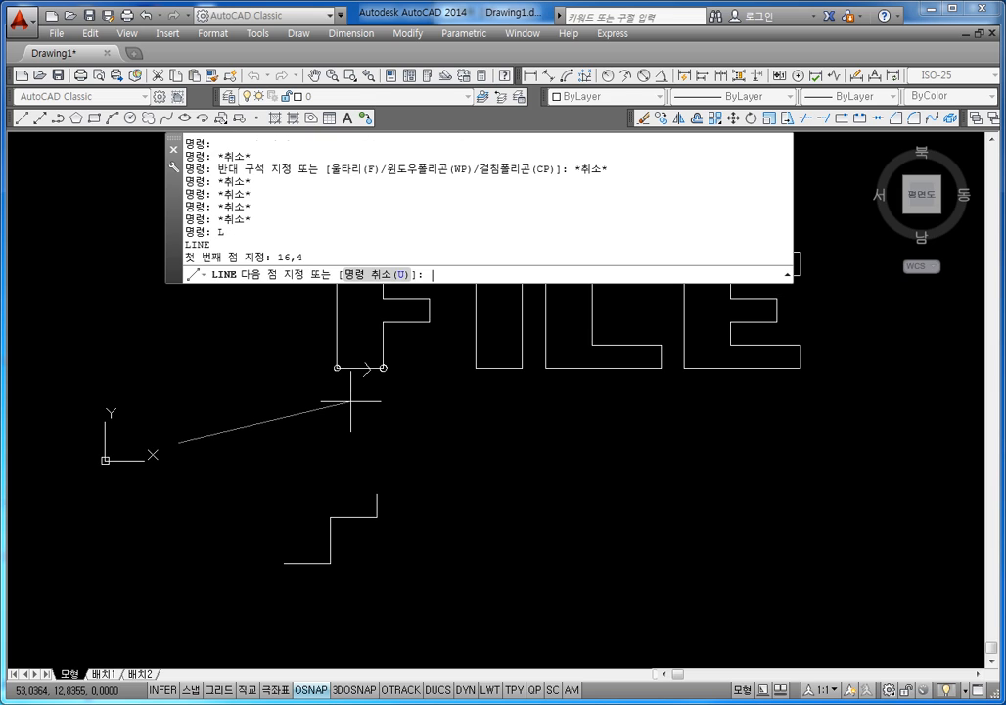
Step: Draw the first line segment from that point to the relative polar coordinate @5<90
type("@5")
key("BackSpace")
key("BackSpace")
type("<90")
key("Return")
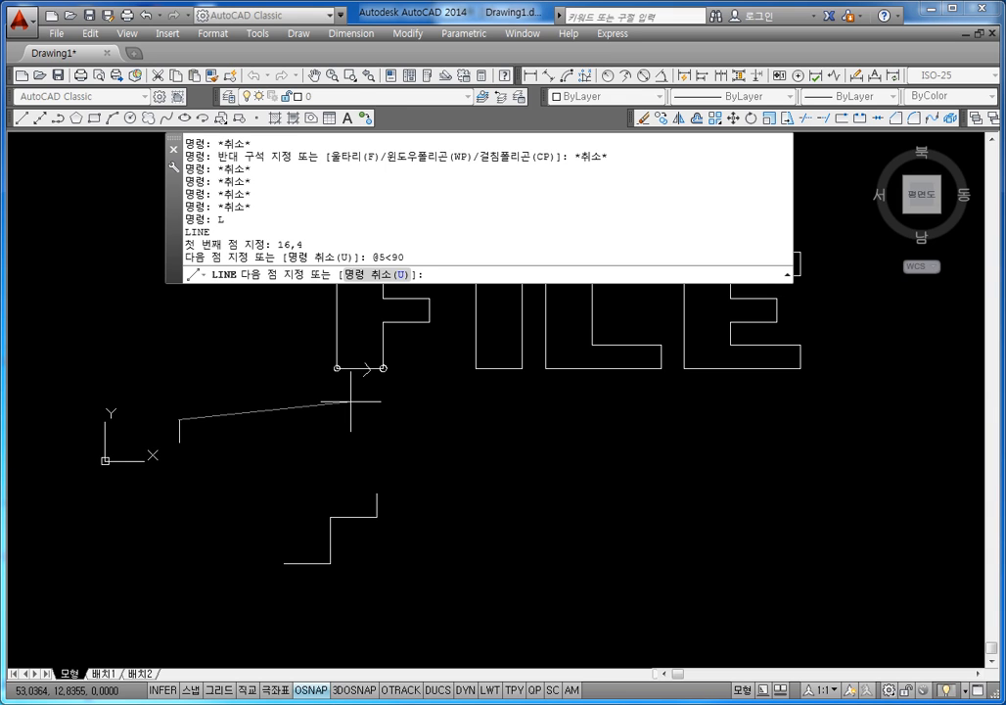
left_click(333, 703)
left_click(220, 418)
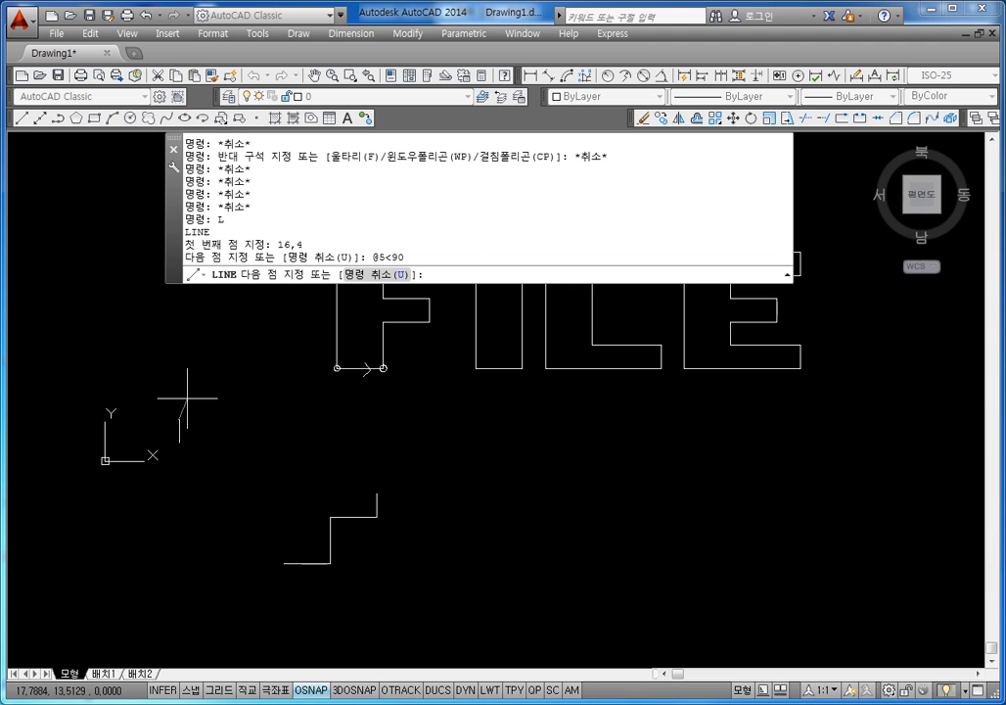
scroll(186, 398, "up", 5)
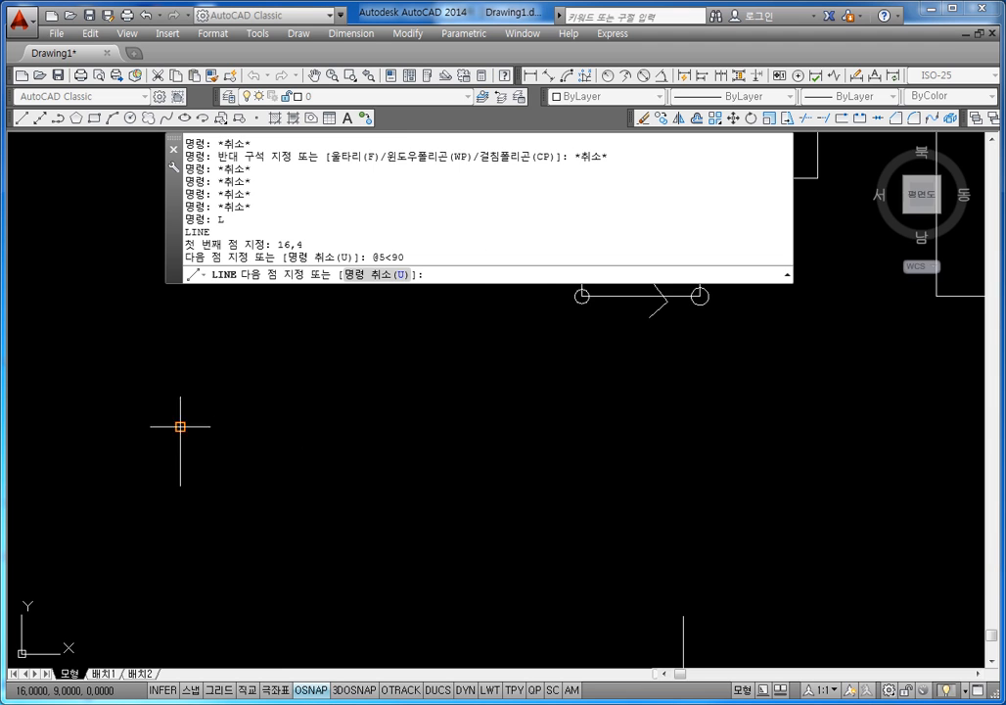
Step: Switch to the Notepad notes and write 반시계 방향 + below the @5<90 엔터 line, separated by a blank line
left_click(391, 702)
left_click(572, 271)
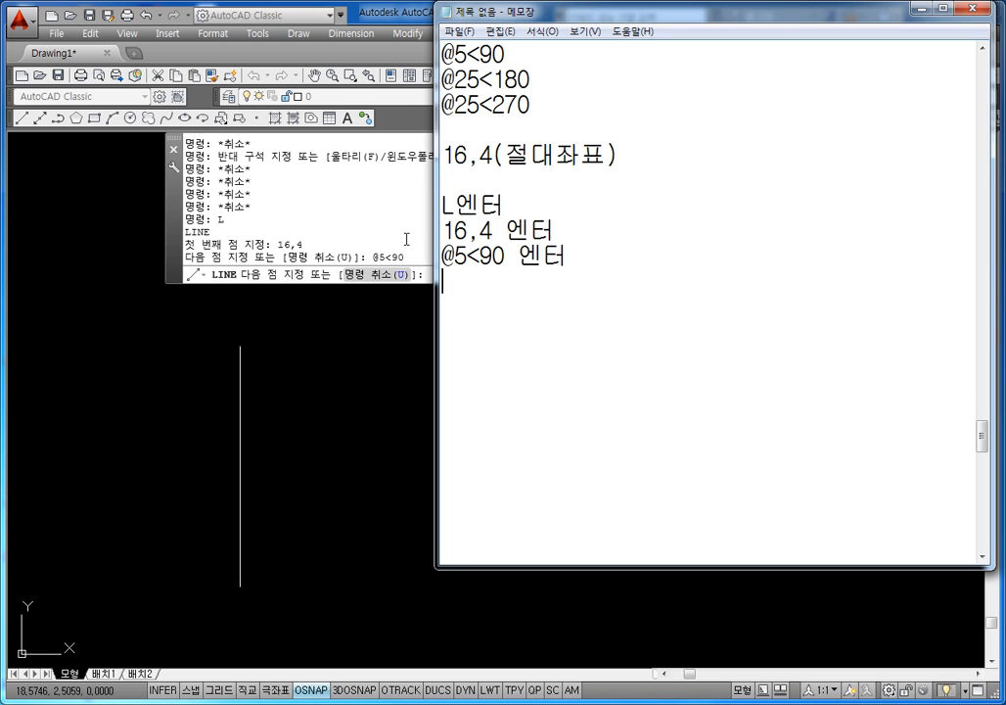
left_click(468, 296)
type("ㅂㅏㄴ시계 ")
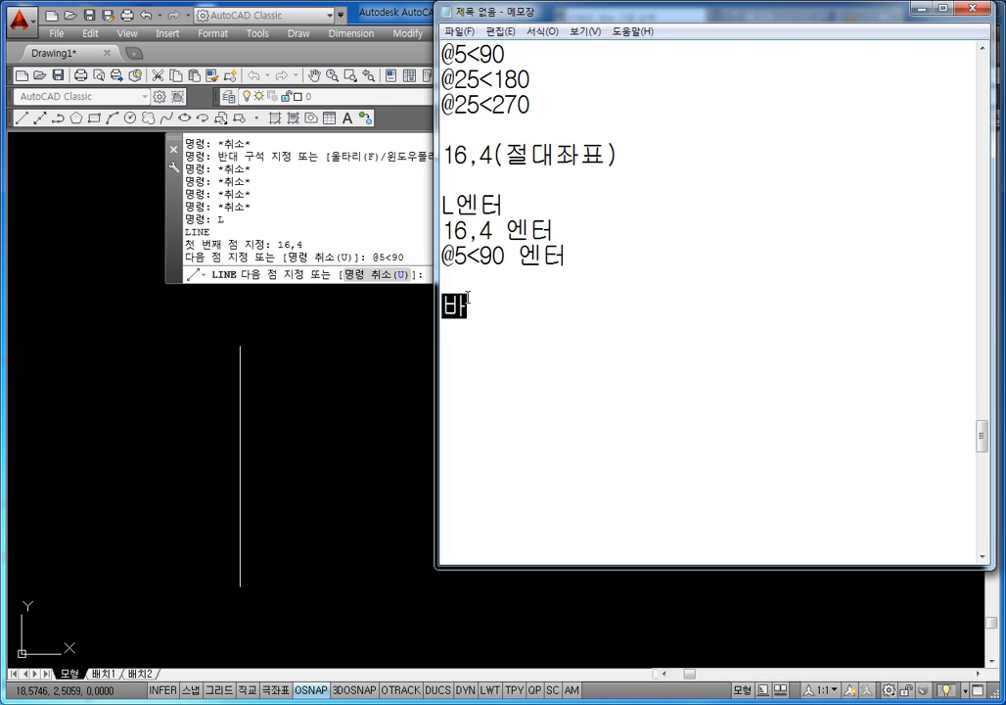
type("방향 ㅓ")
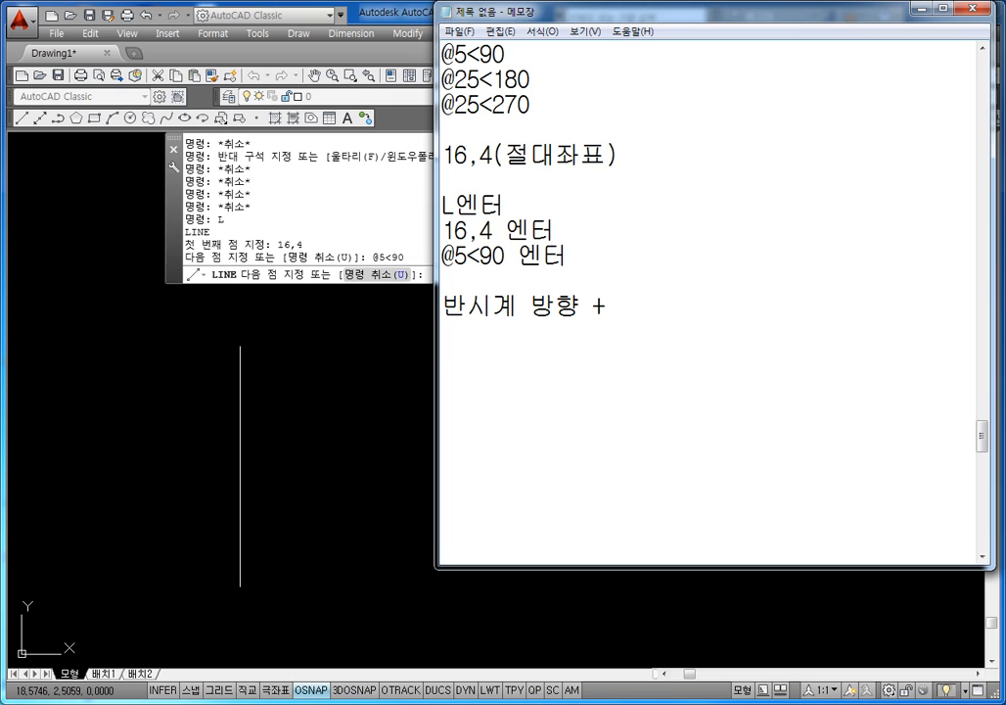
Step: Write 시계 방향 - under the 반시계 방향 + line and, after a blank line, -90 = 270
key("Return")
type("ㅅㅣㄱㅖ")
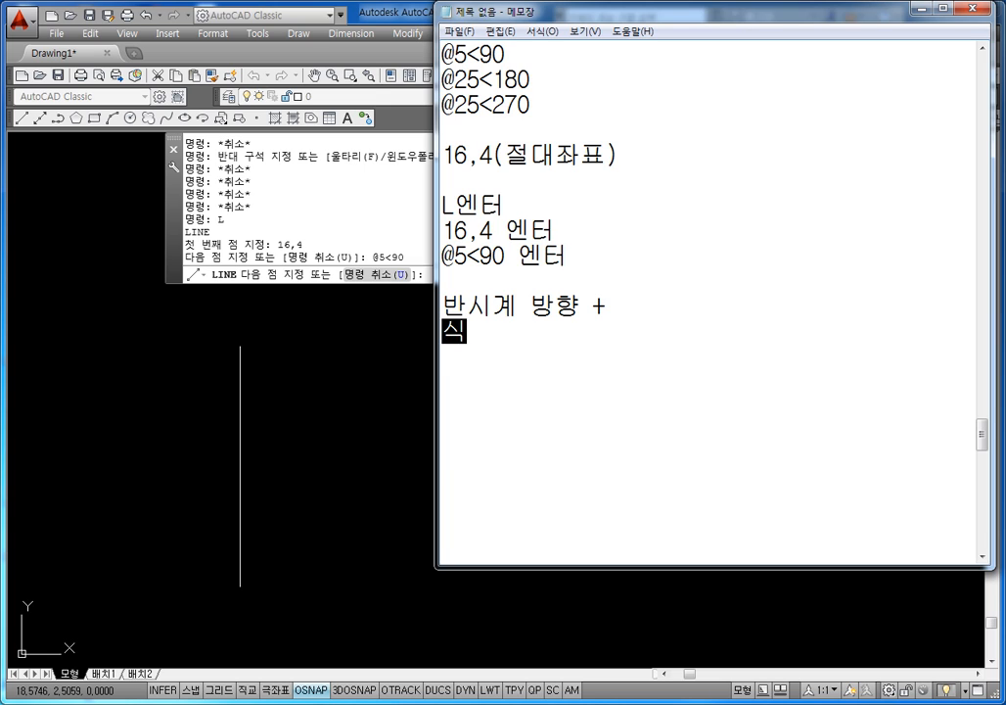
type("   ㅂㅏㅇㅎㅑㅇ")
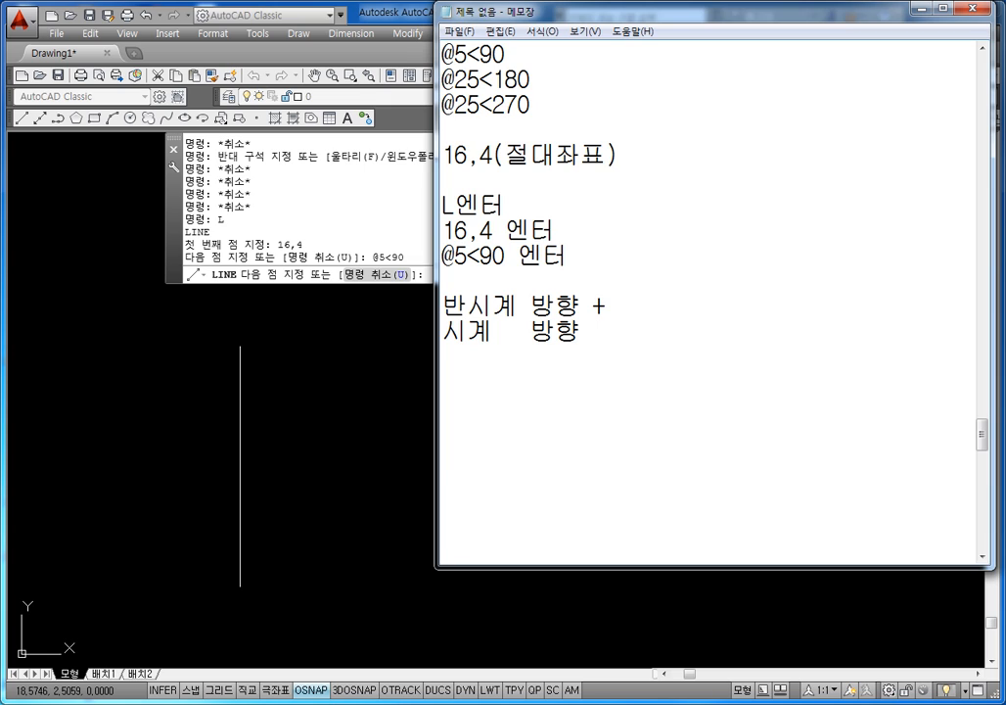
type(" -")
key("Return")
key("Return")
type("-90 = 270")
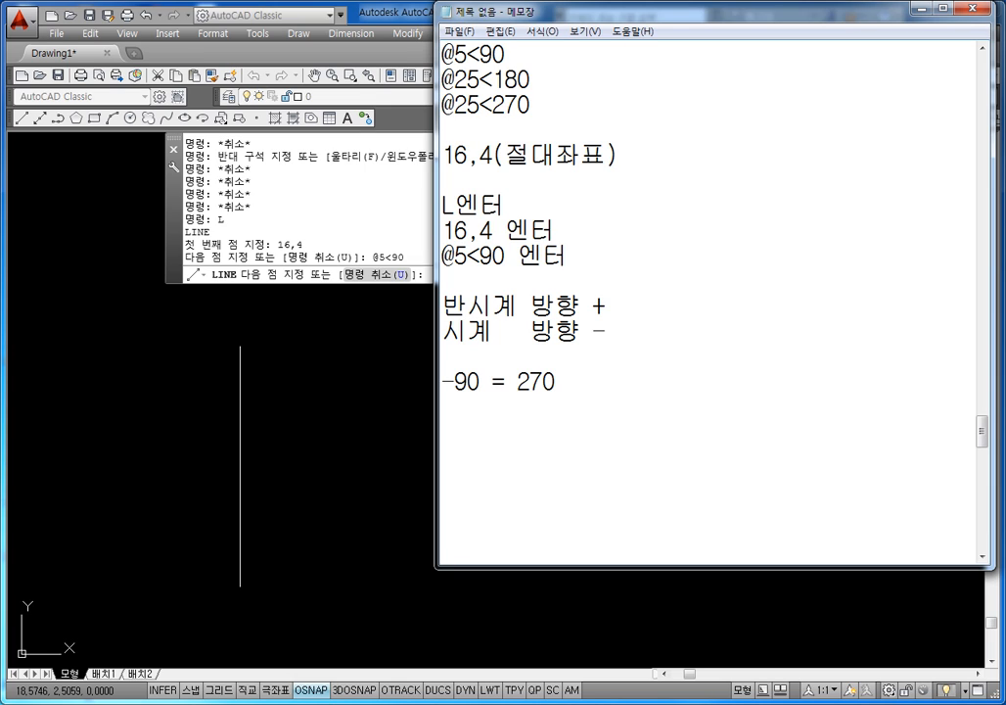
Step: Insert the calculation 90-22=68 on its own line above 반시계 방향 +, separated by a blank line
key("Up")
key("Up")
key("Up")
key("Up")
key("Return")
key("Return")
key("Up")
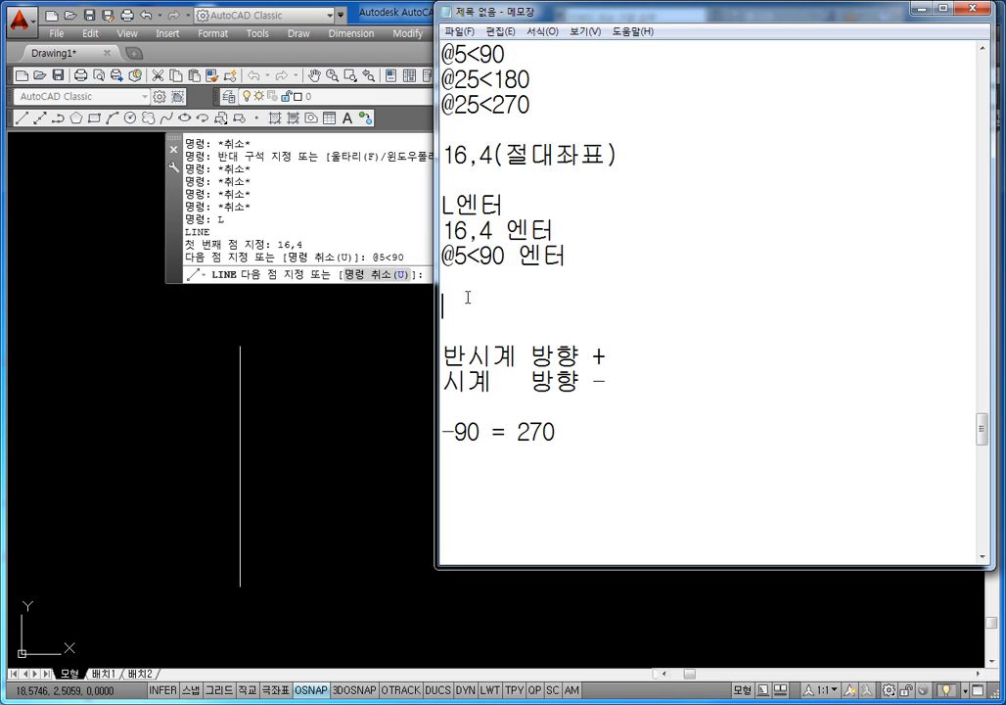
key("Up")
type("90-22=68")
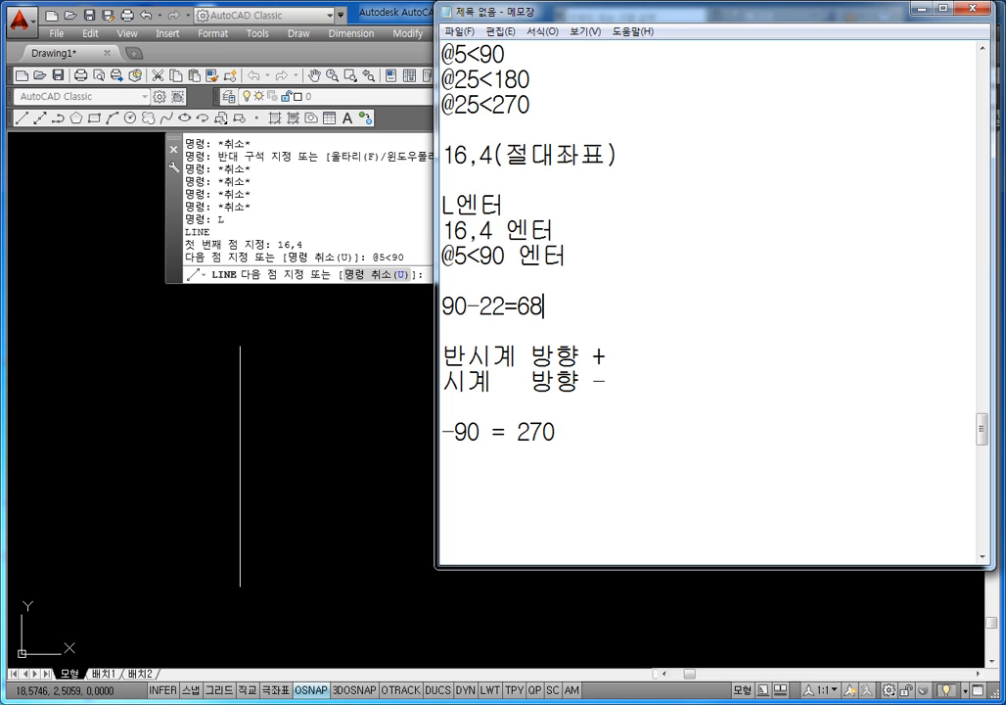
Step: Make the calculation's result negative so the line reads 90-22= -68
key("Left")
key("Left")
type("-")
key("Left")
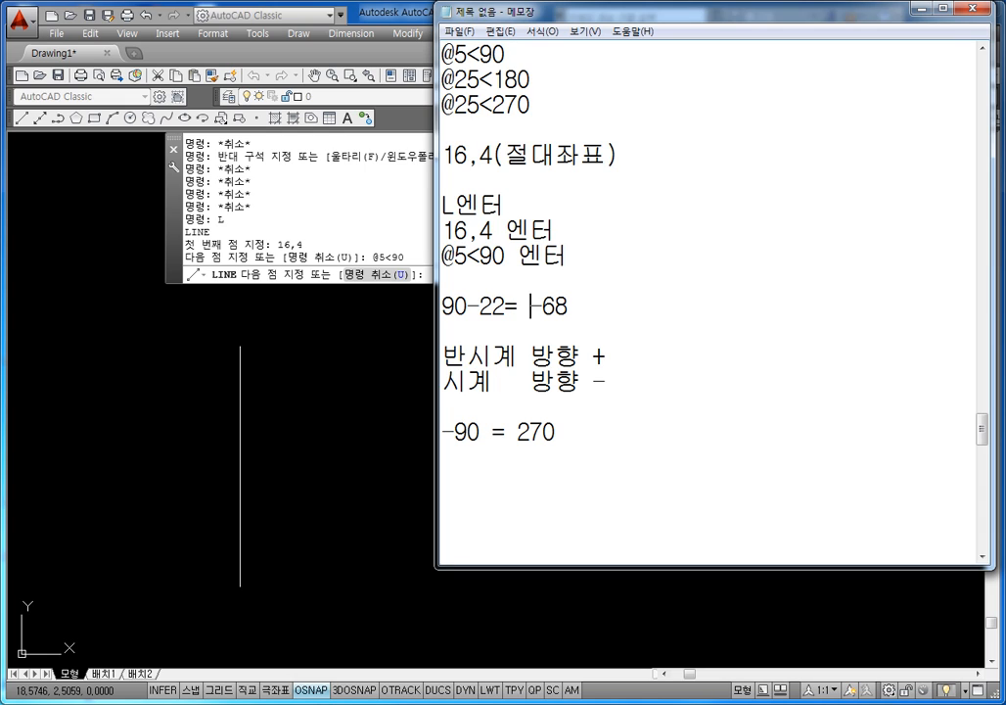
key("Right")
key("Right")
key("Right")
Step: Add the calculation 360-68= 292 directly below 90-22= -68
key("Return")
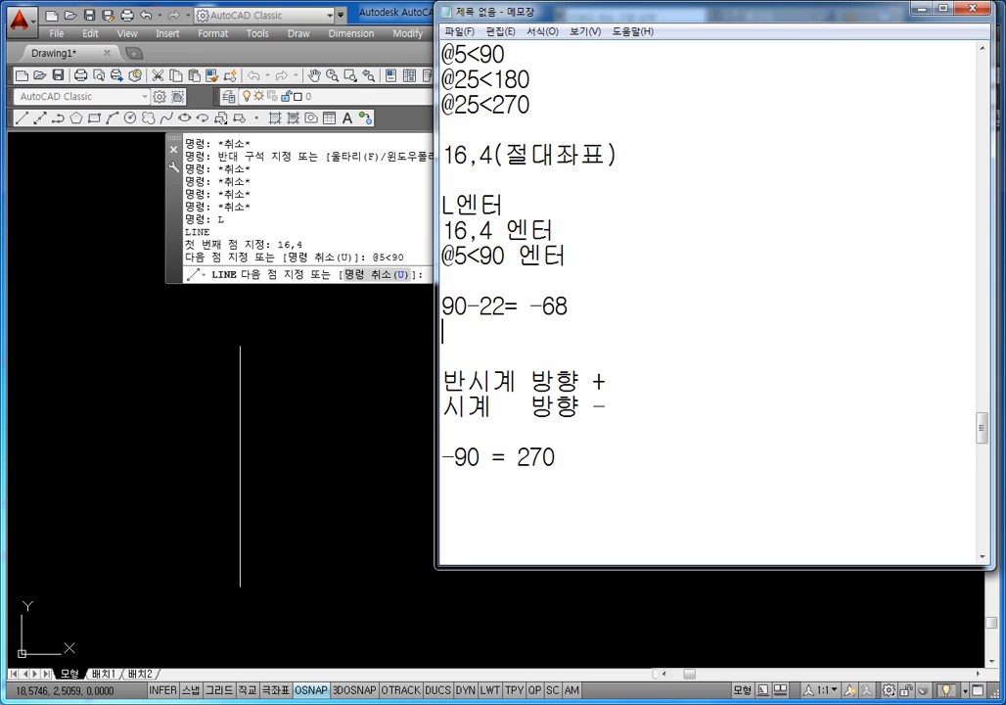
type("360-68")
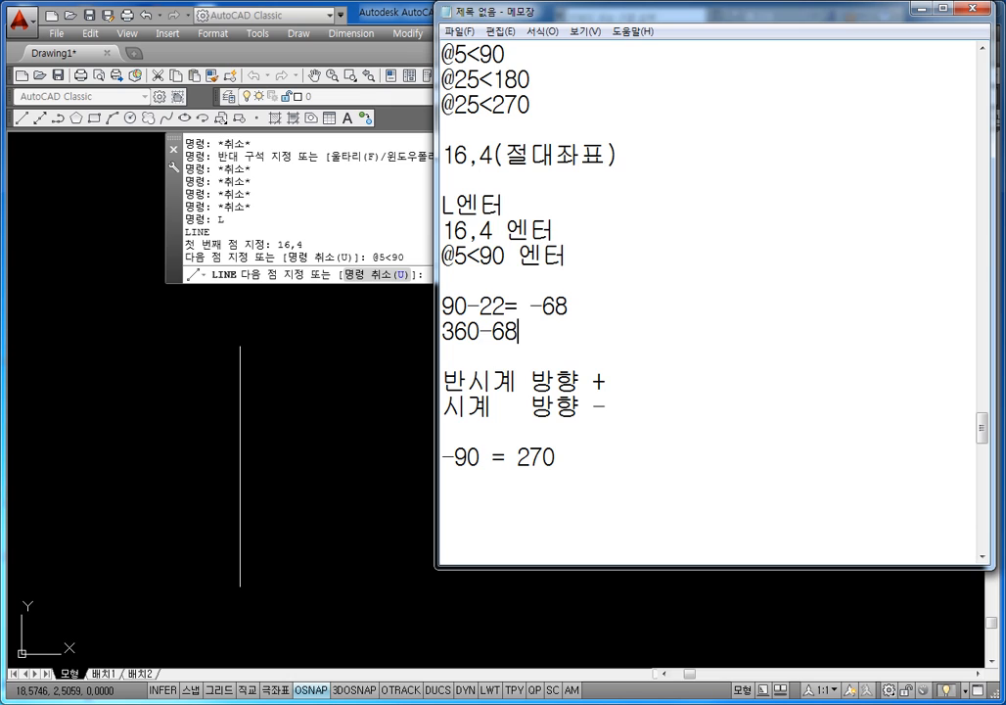
type("=269")
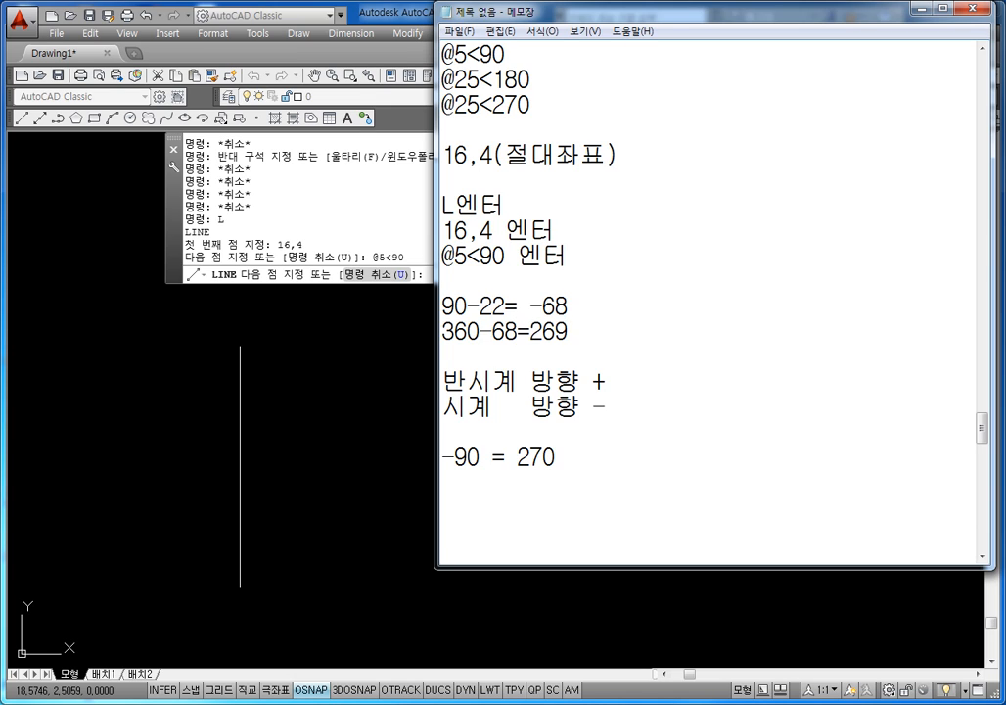
key("BackSpace")
key("BackSpace")
type("92")
key("Left")
key("Left")
key("Left")
Step: Add the line @5.385<292 below @5<90 엔터 in the notes, followed by a new line
key("Up")
key("Up")
key("Up")
key("Right")
key("Right")
key("Right")
key("Right")
key("Right")
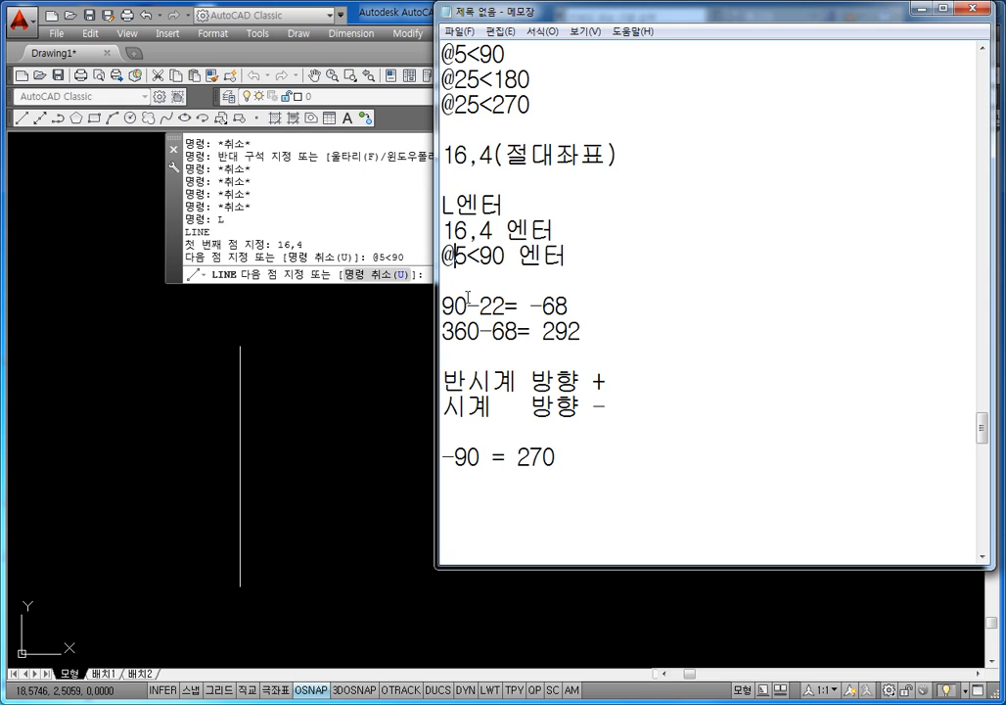
key("End")
key("Return")
type("@")
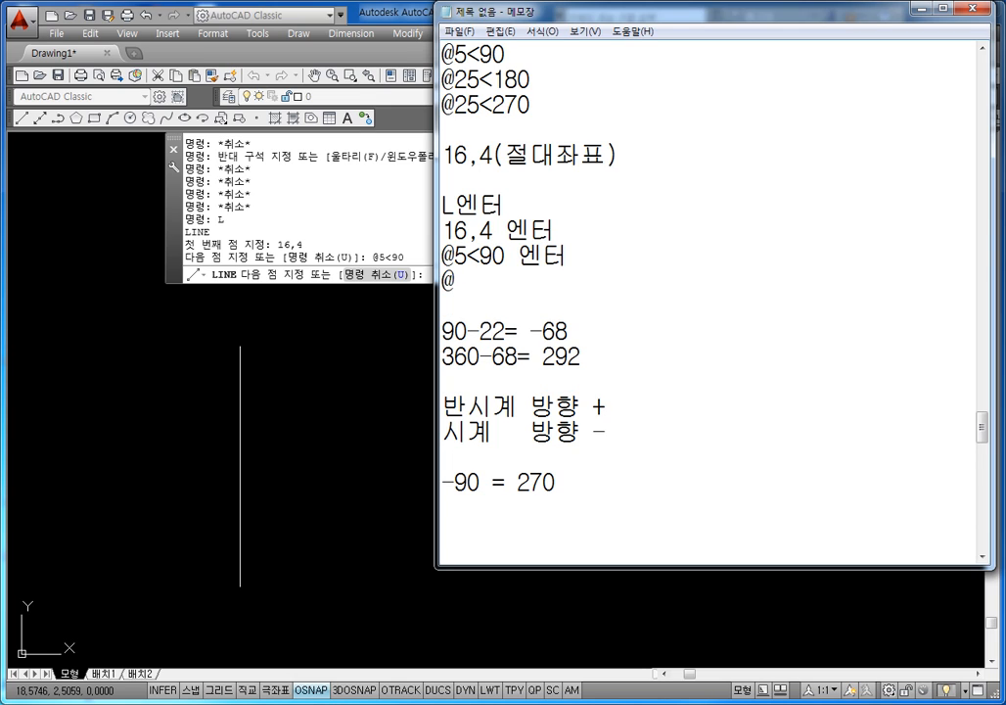
type("5.385")
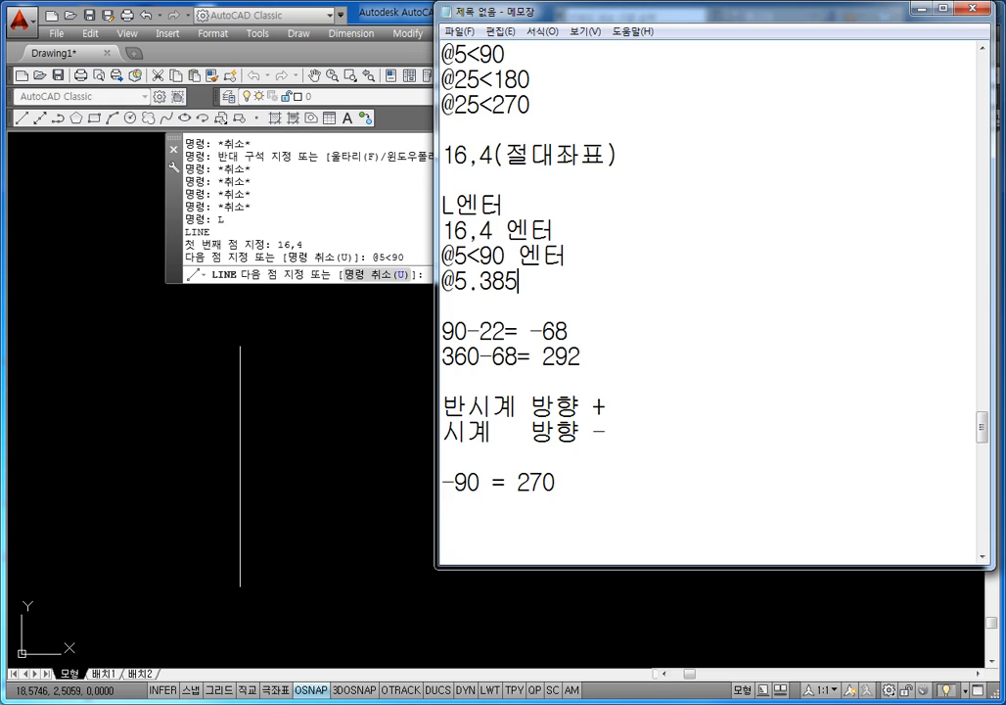
type("<292")
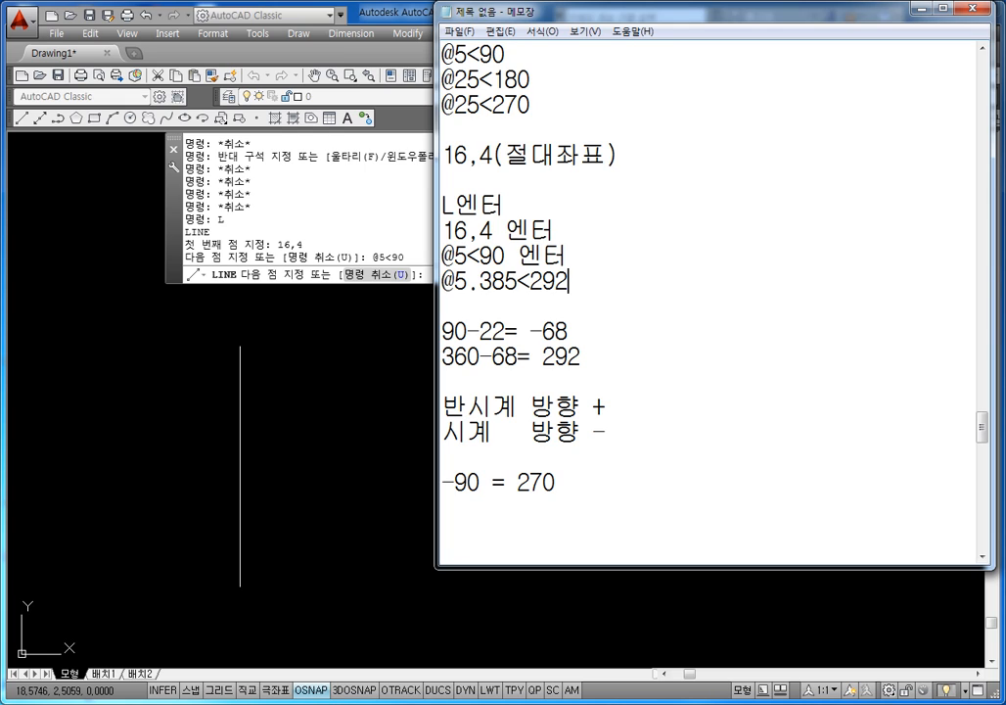
key("Return")
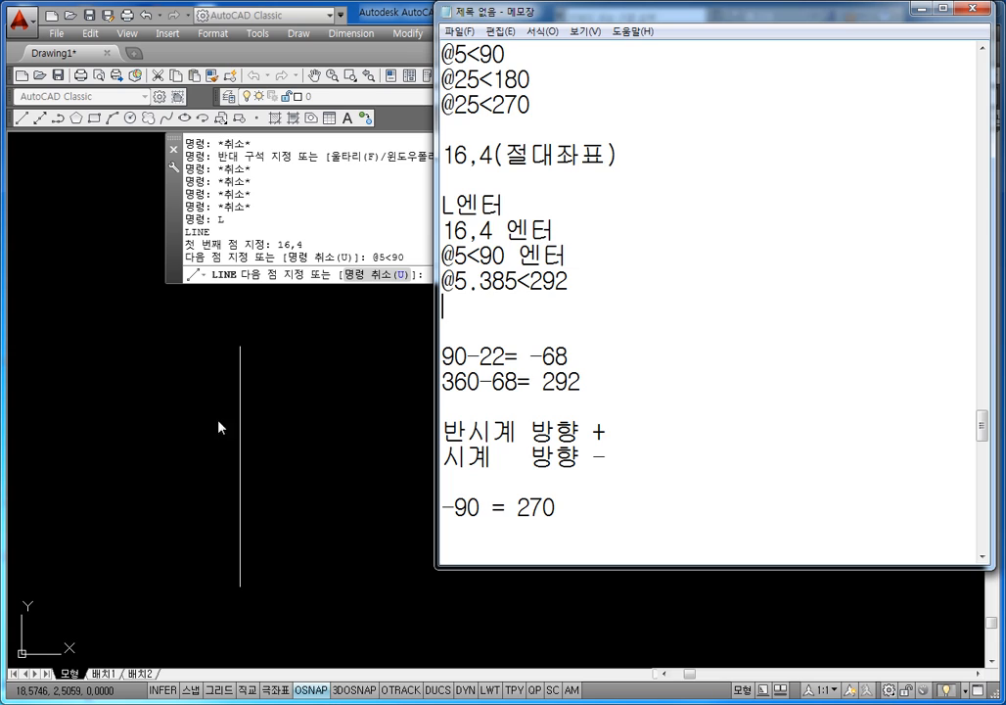
Step: Switch to AutoCAD and draw the second line segment with the relative polar coordinate @5.385<292
left_click_drag(572, 284, 530, 283)
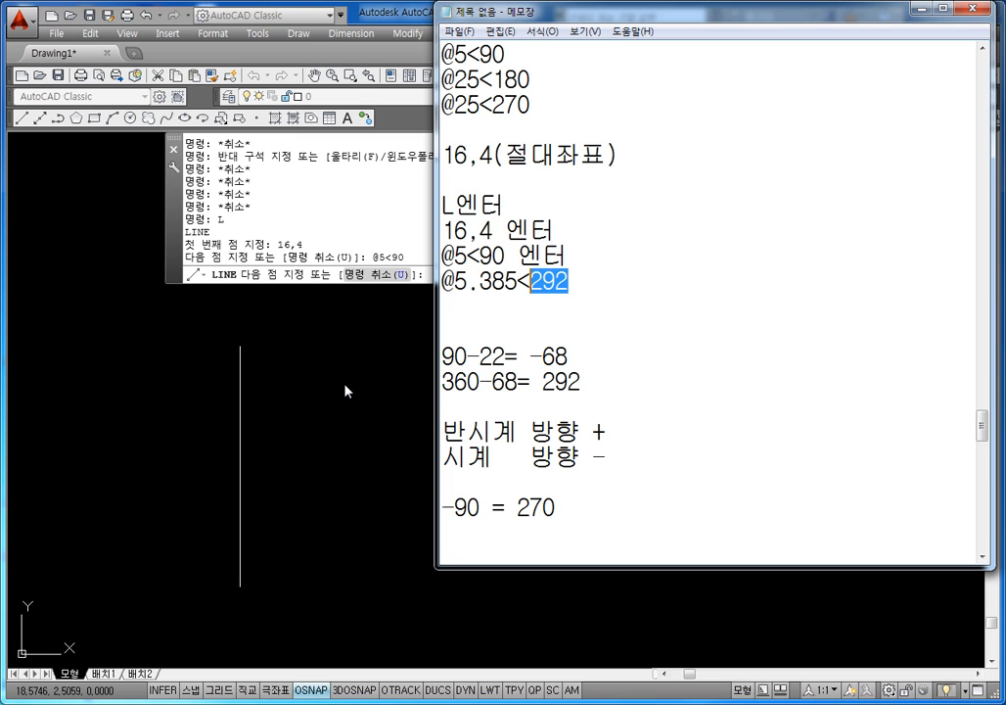
left_click(284, 386)
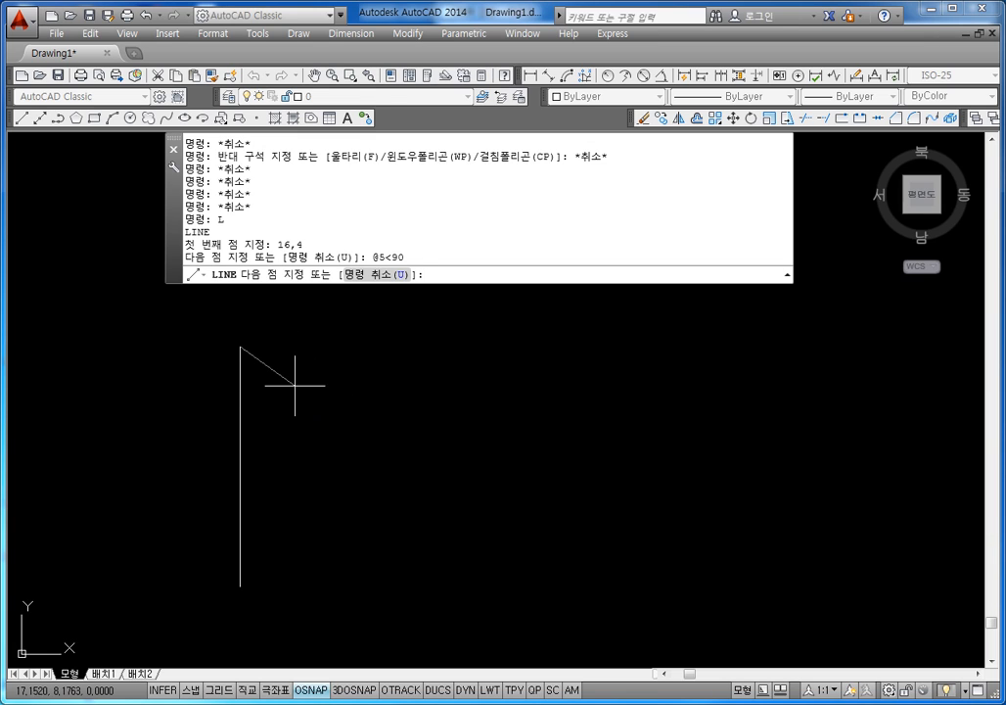
type("@")
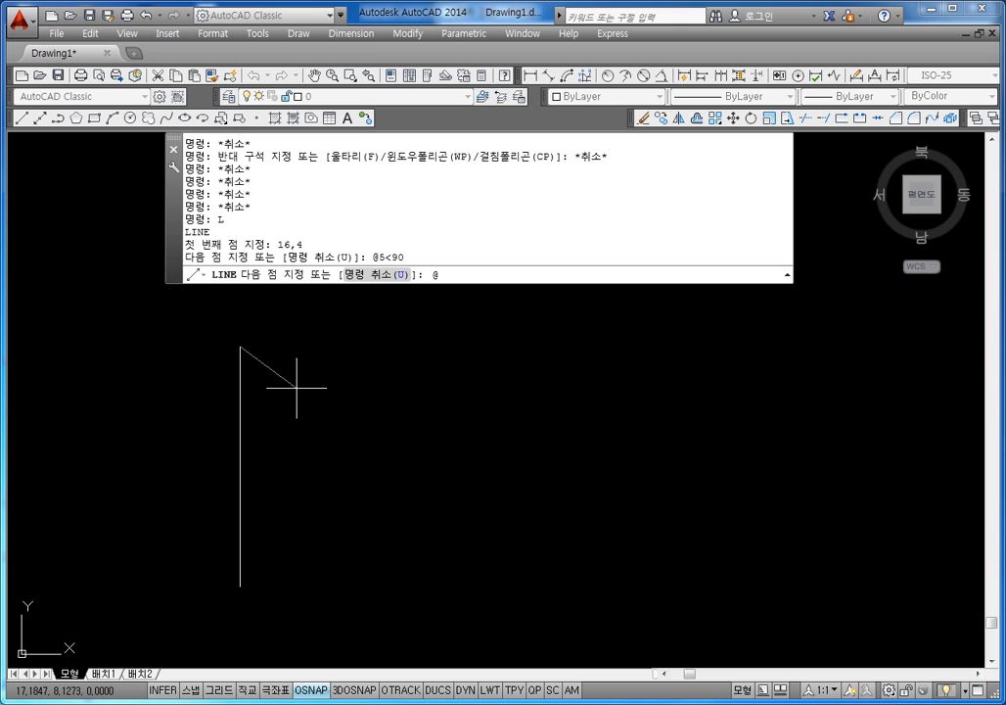
type("5.385<292")
key("Return")
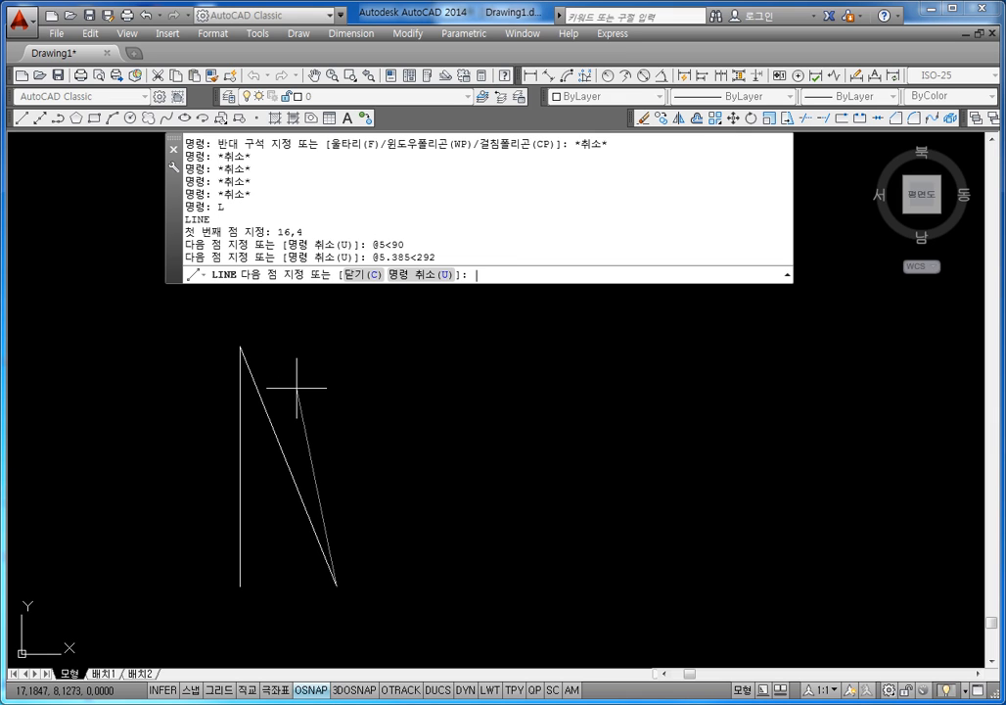
middle_click_drag(415, 492, 378, 458)
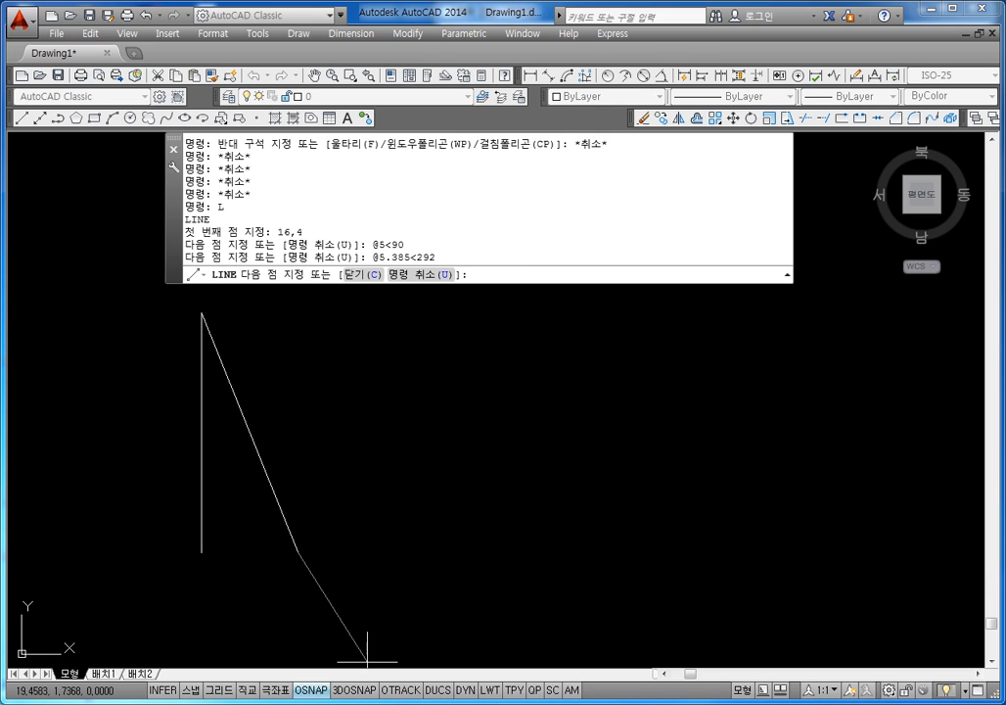
Step: Switch to the Notepad notes and add the line @5.385<68 below @5.385<292, followed by a new line
key("alt+Tab")
left_click(582, 284)
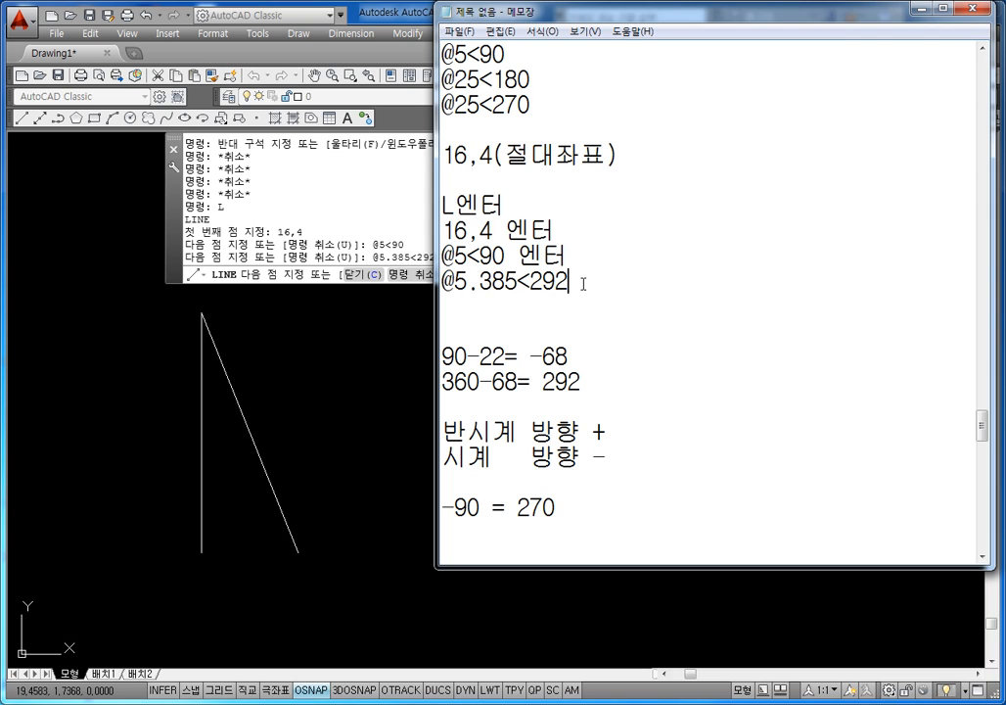
type("@")
key("BackSpace")
key("Return")
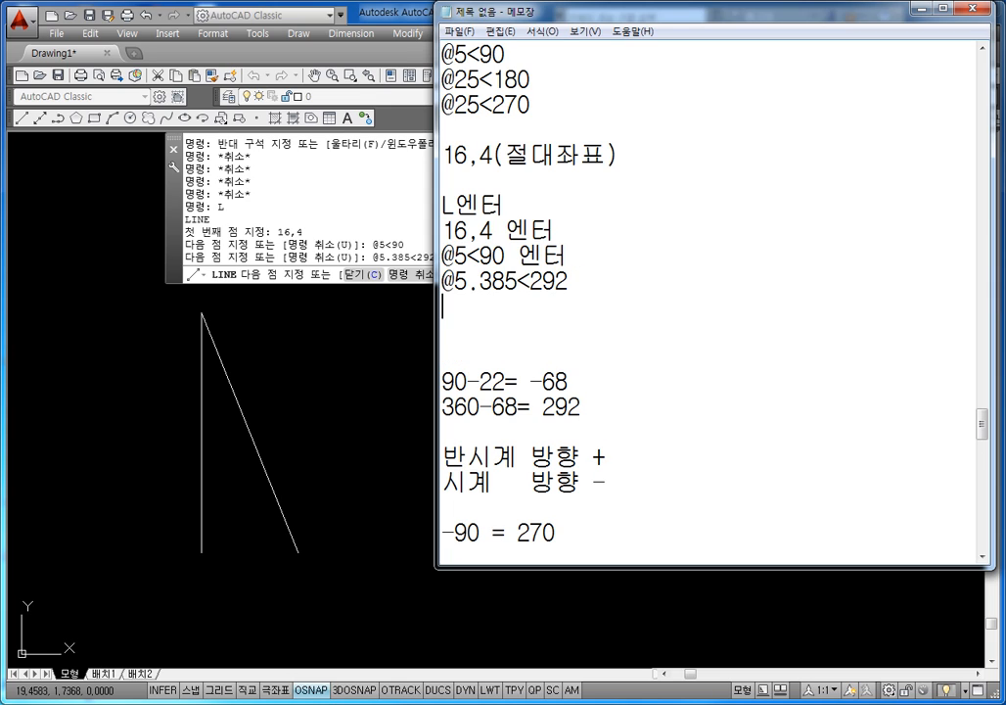
type("@5.385<")
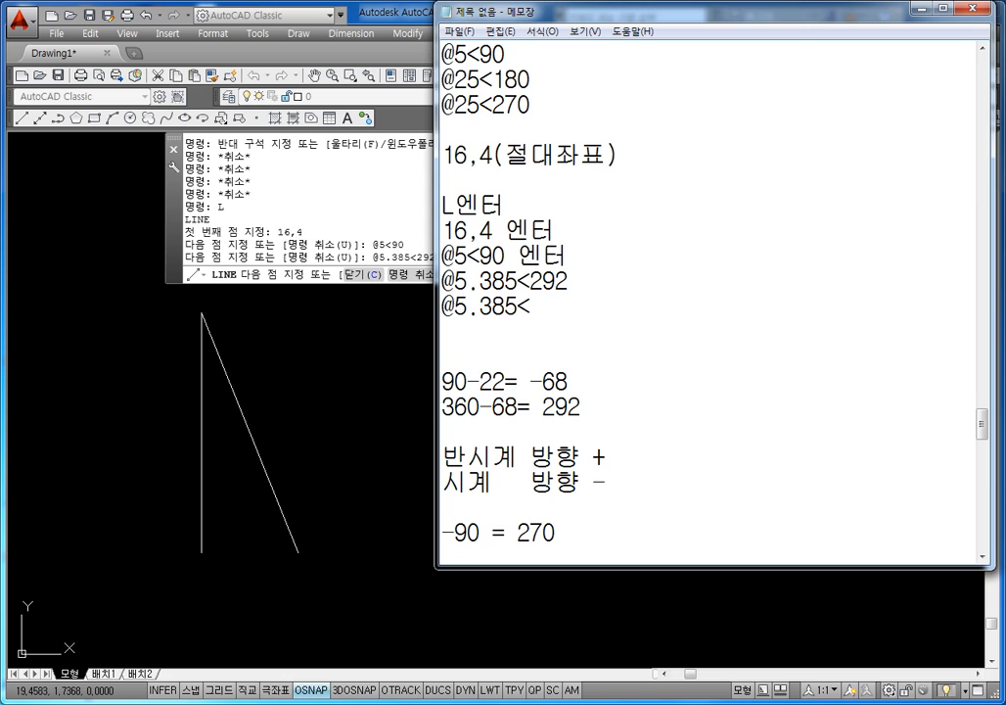
type("68")
key("Return")
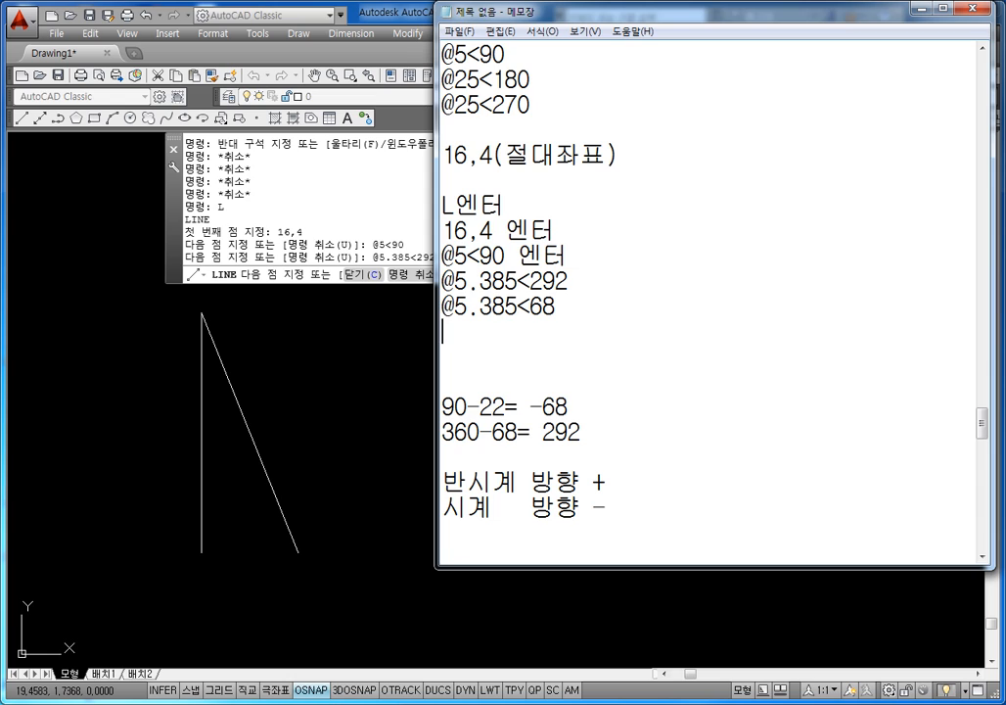
Step: Add the lines @5.385<292, @5.385<68 and @5<90 below @5.385<68 in the notes
type("@5.38")
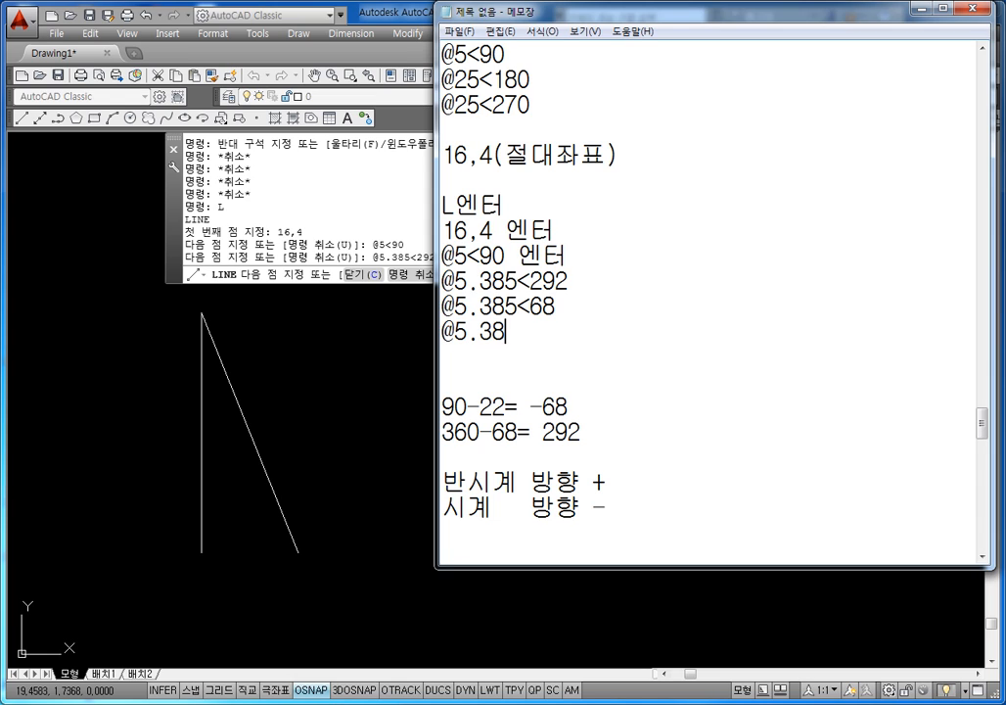
type("5<292")
key("Return")
type("@")
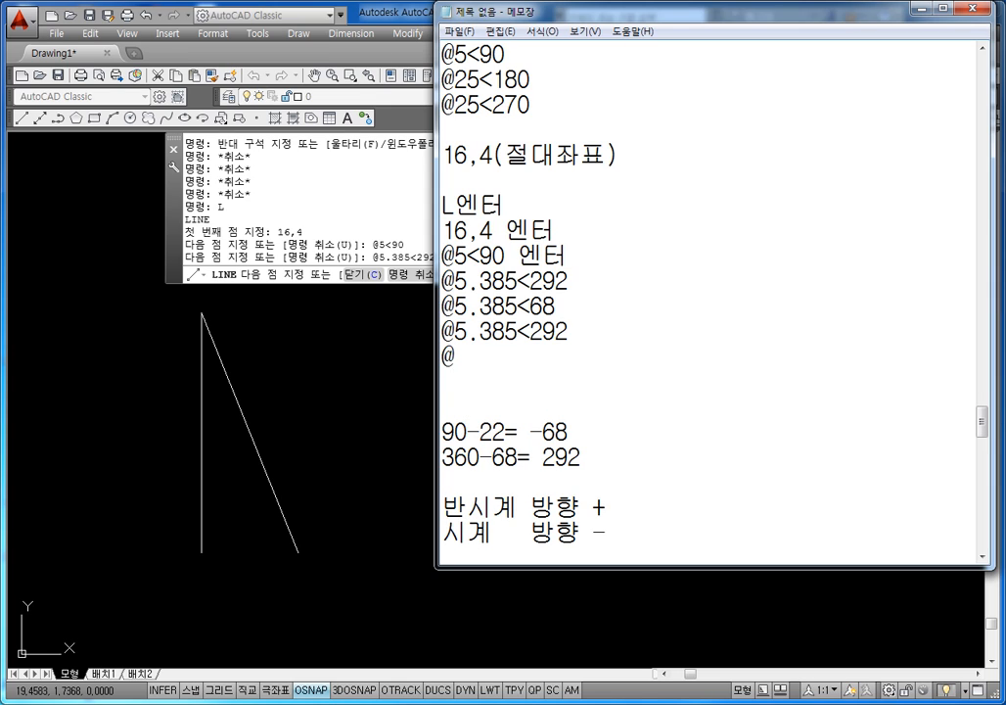
type("5.3")
key("BackSpace")
type(".385<68")
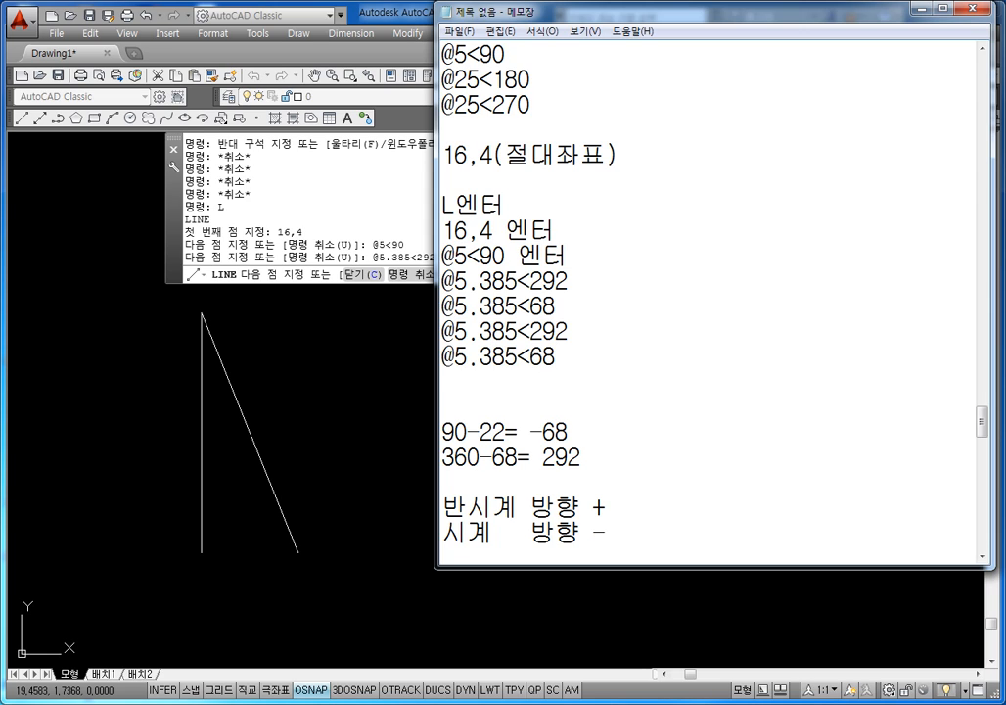
key("Return")
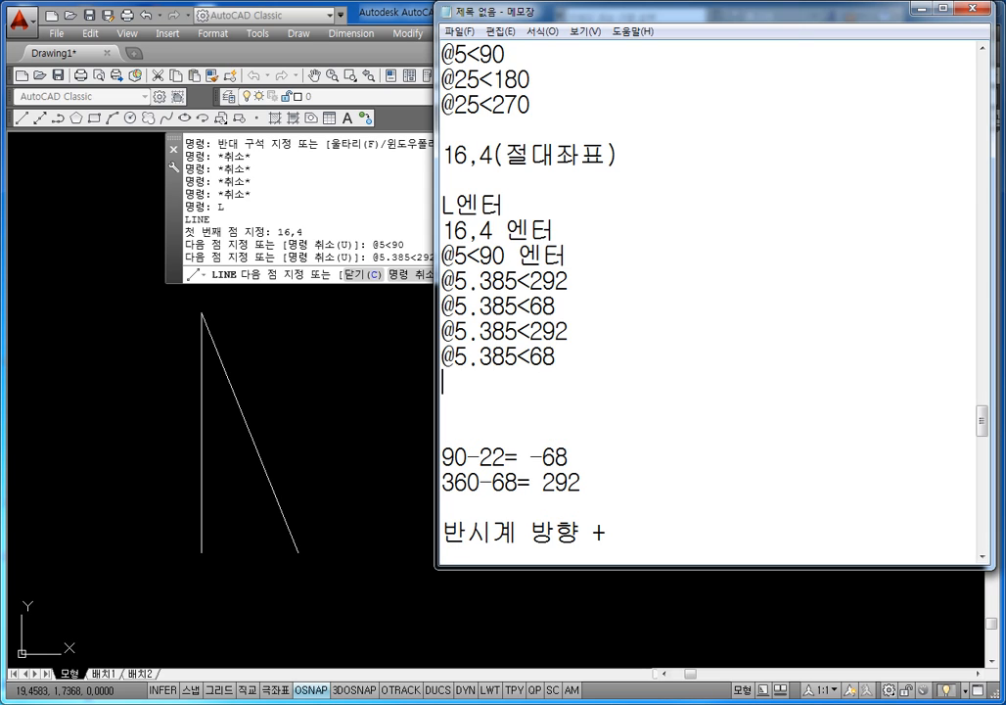
type("@5<90")
key("Return")
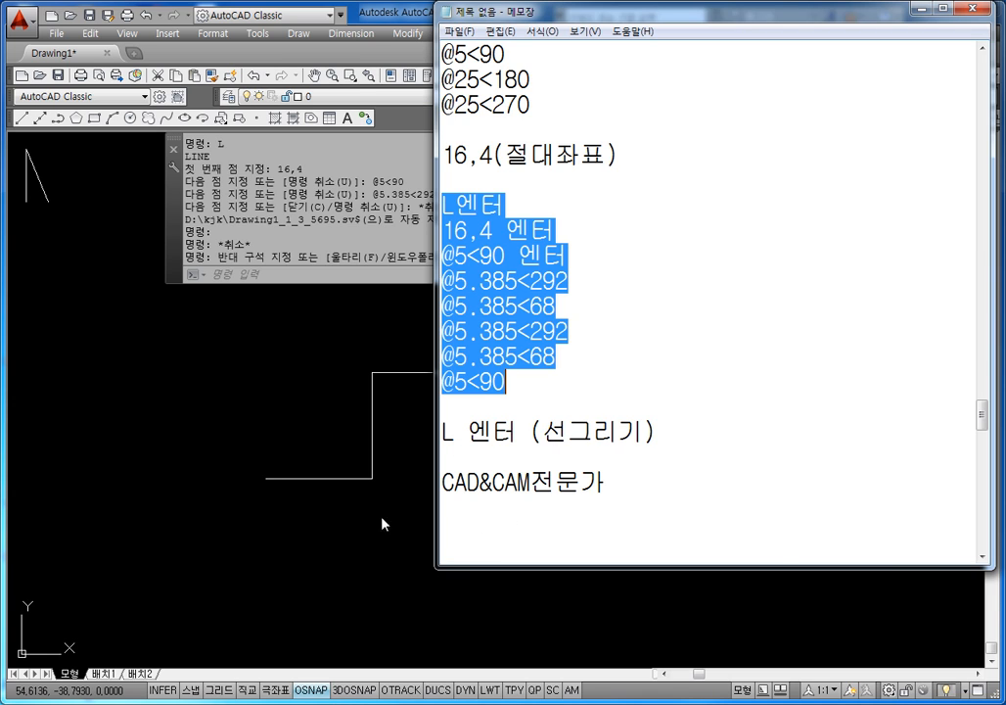
Step: Switch to AutoCAD and turn object snap off
left_click(367, 537)
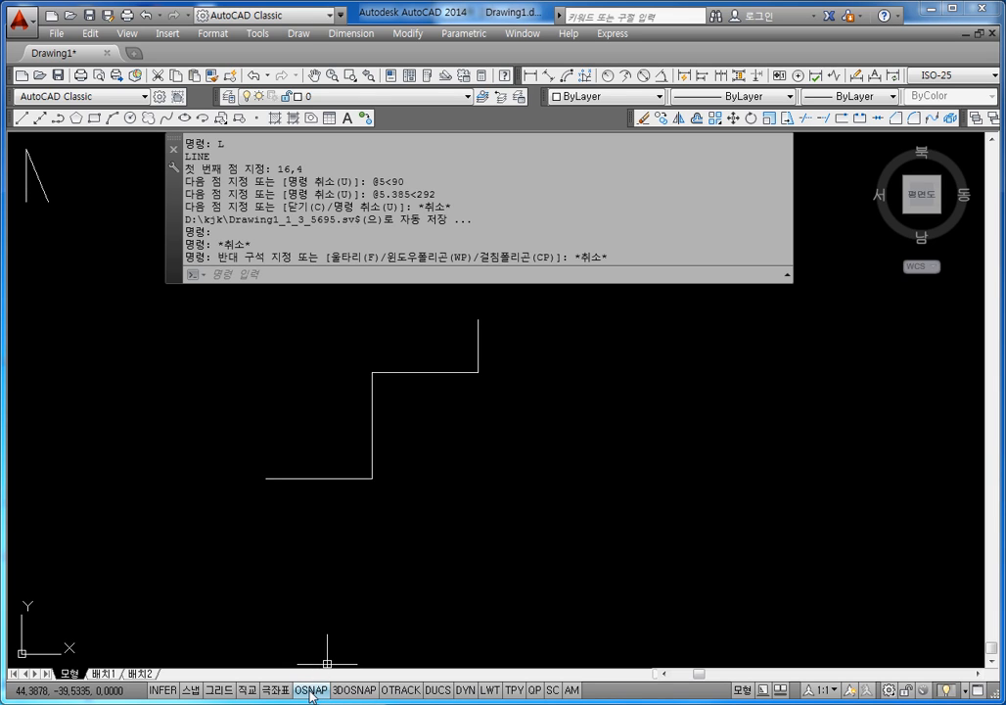
right_click(312, 693)
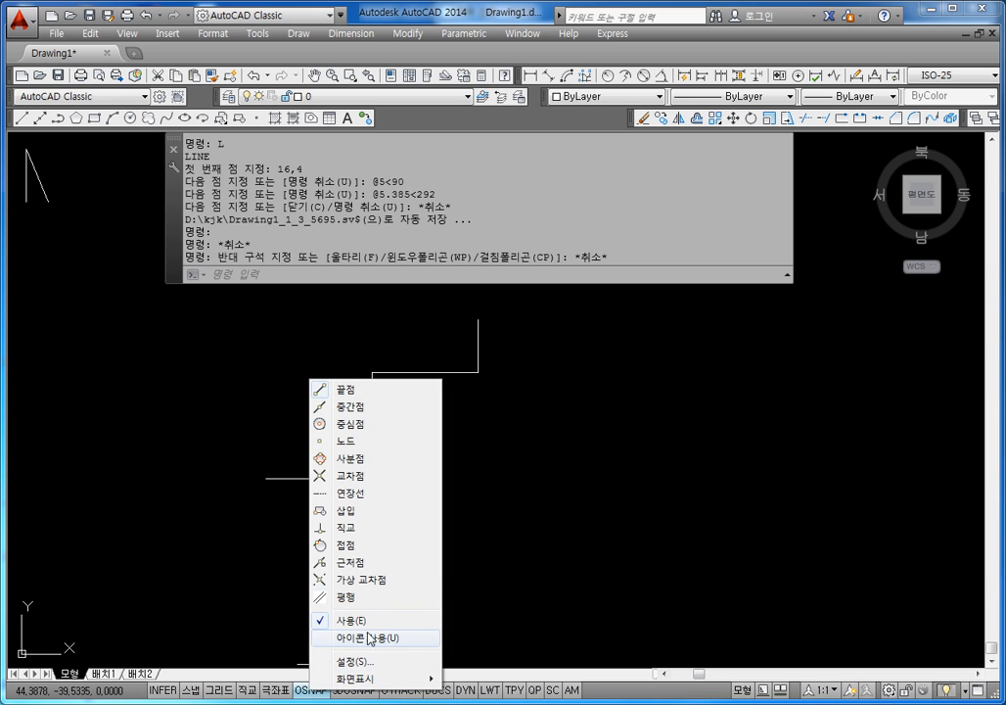
left_click(311, 693)
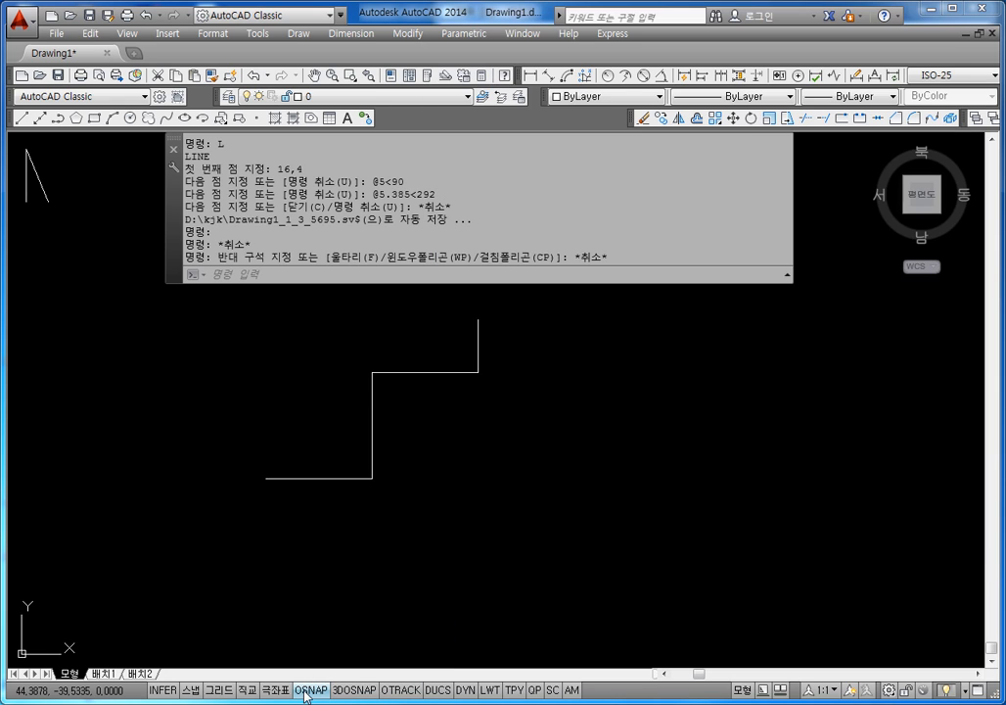
Step: Set the running object snap modes to endpoint, midpoint, quadrant and intersection, and apply the drafting settings
right_click(311, 693)
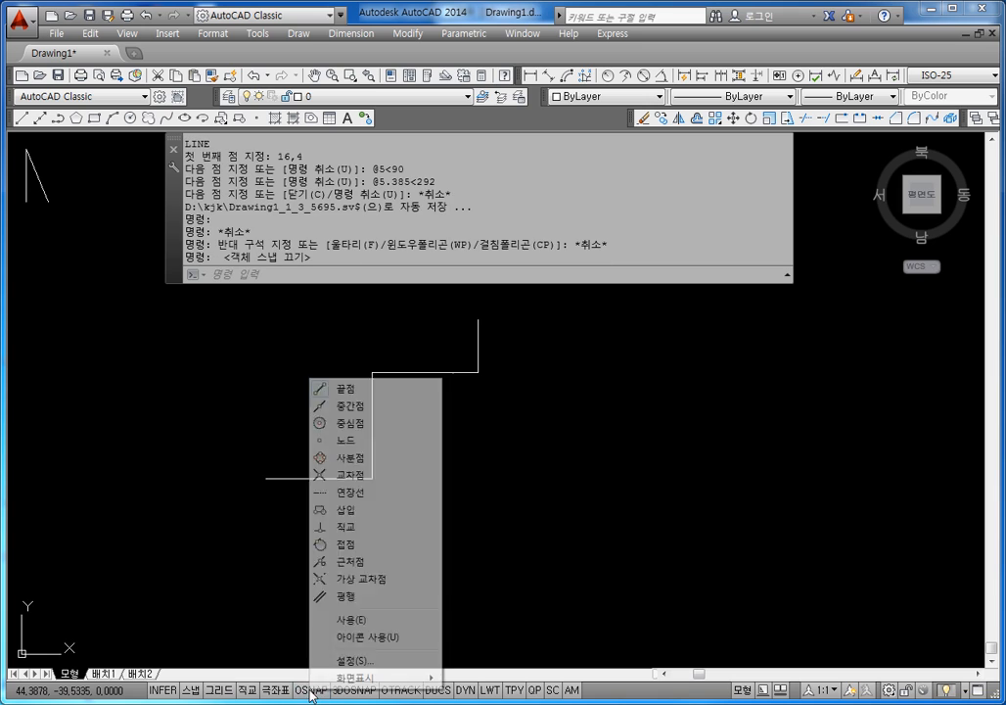
left_click(356, 662)
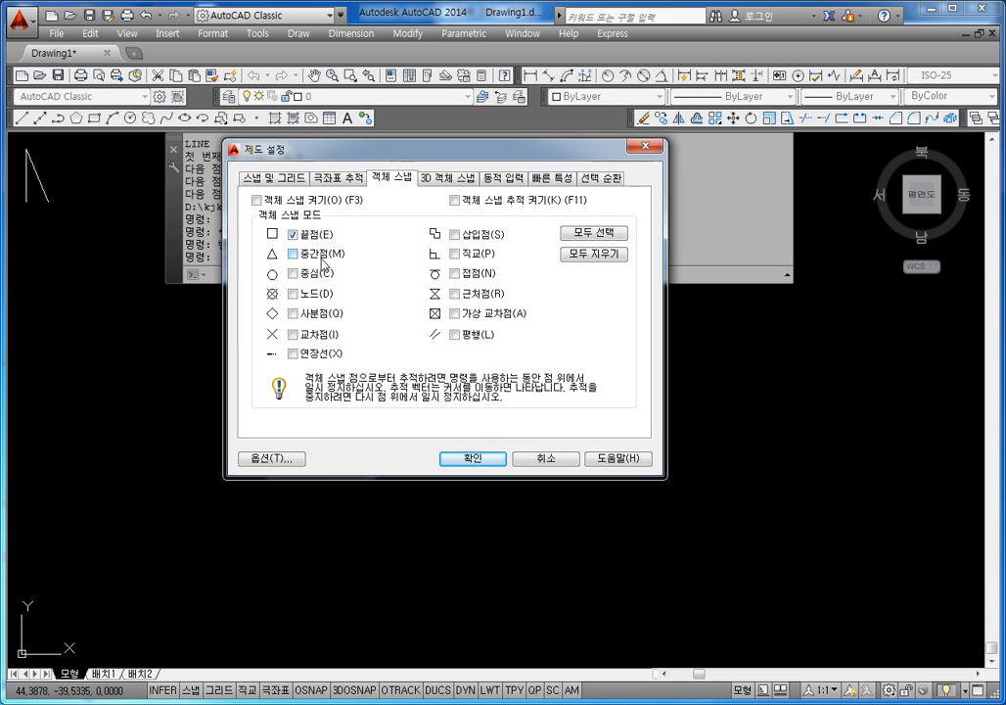
left_click(311, 236)
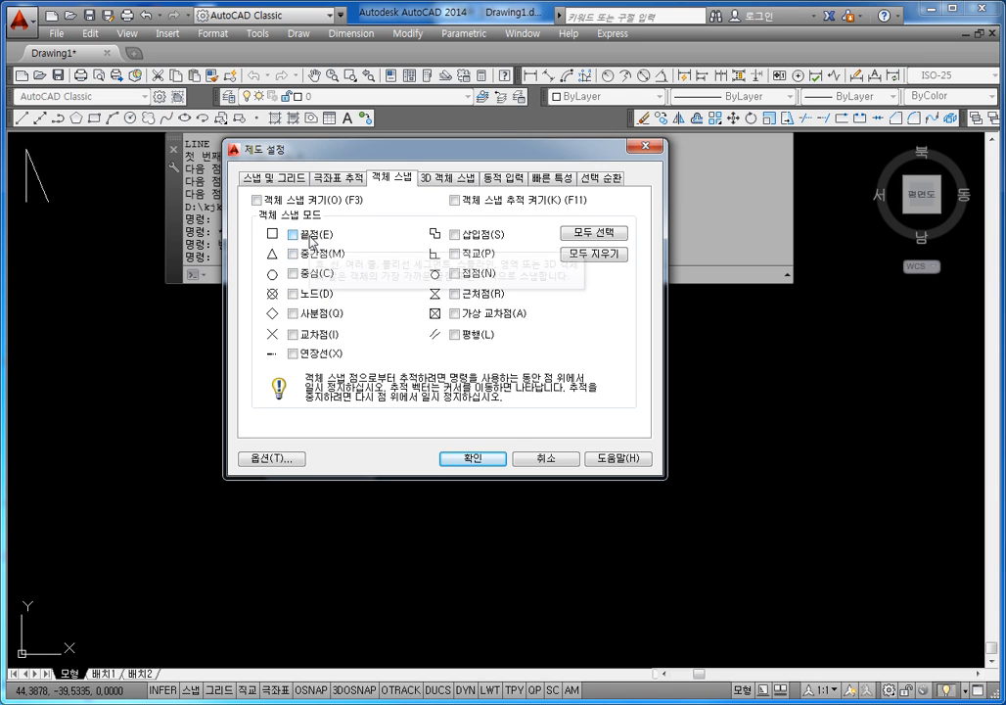
left_click(318, 254)
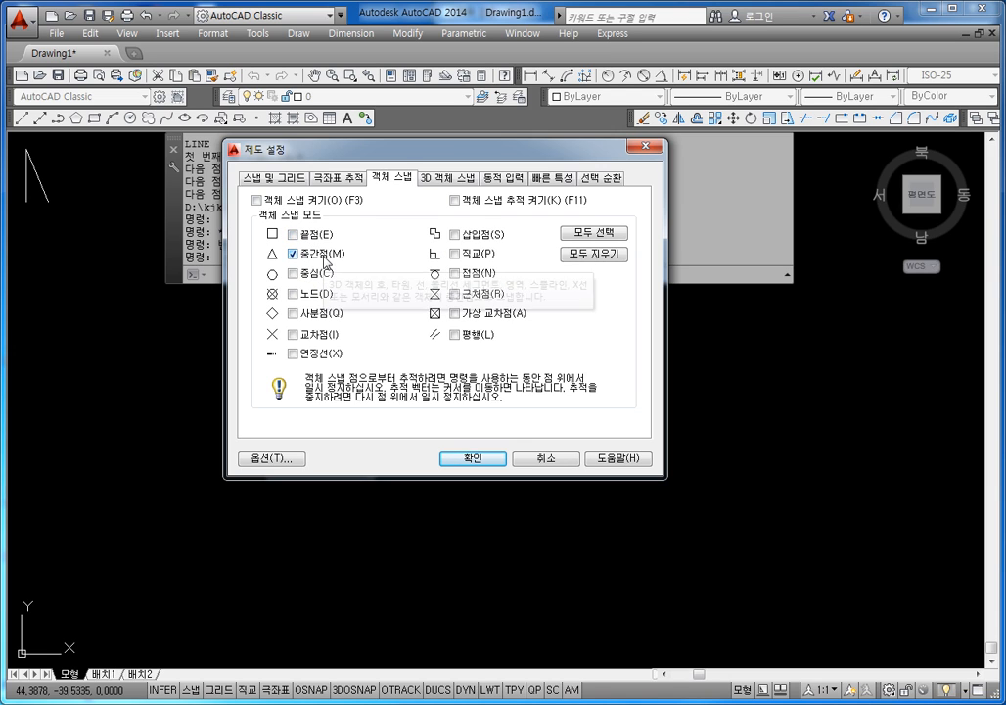
left_click(303, 338)
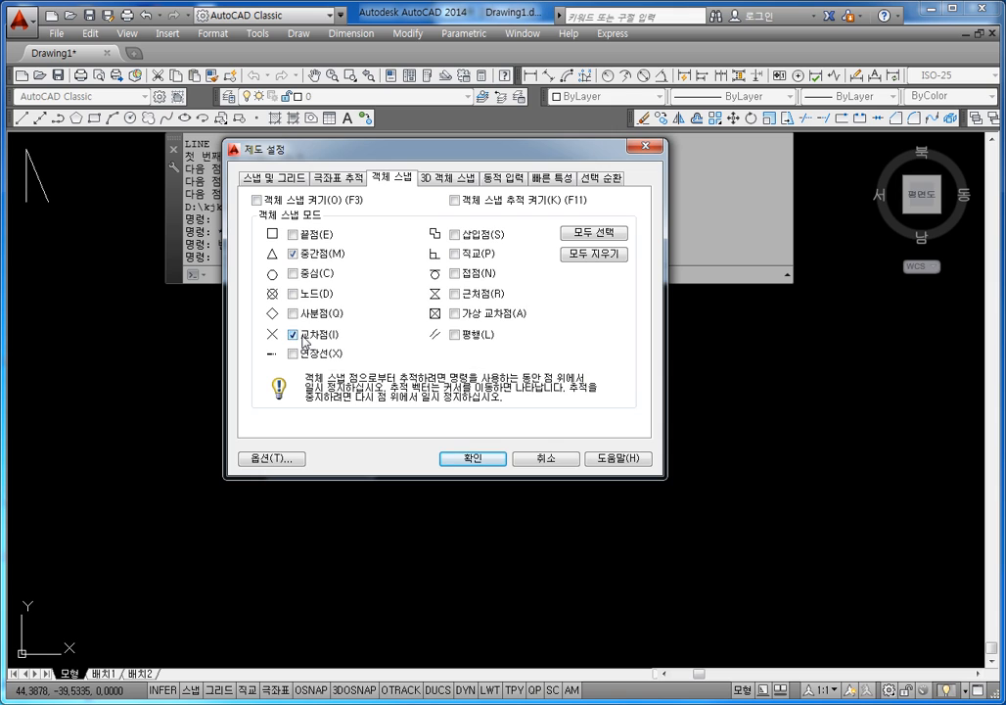
left_click(308, 235)
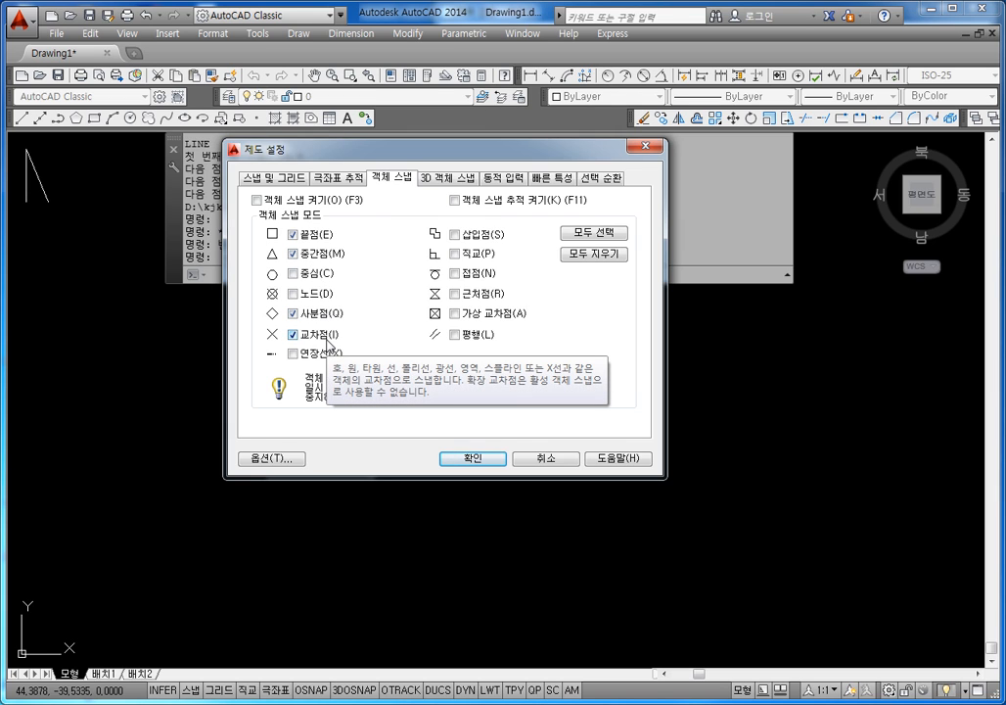
left_click(463, 463)
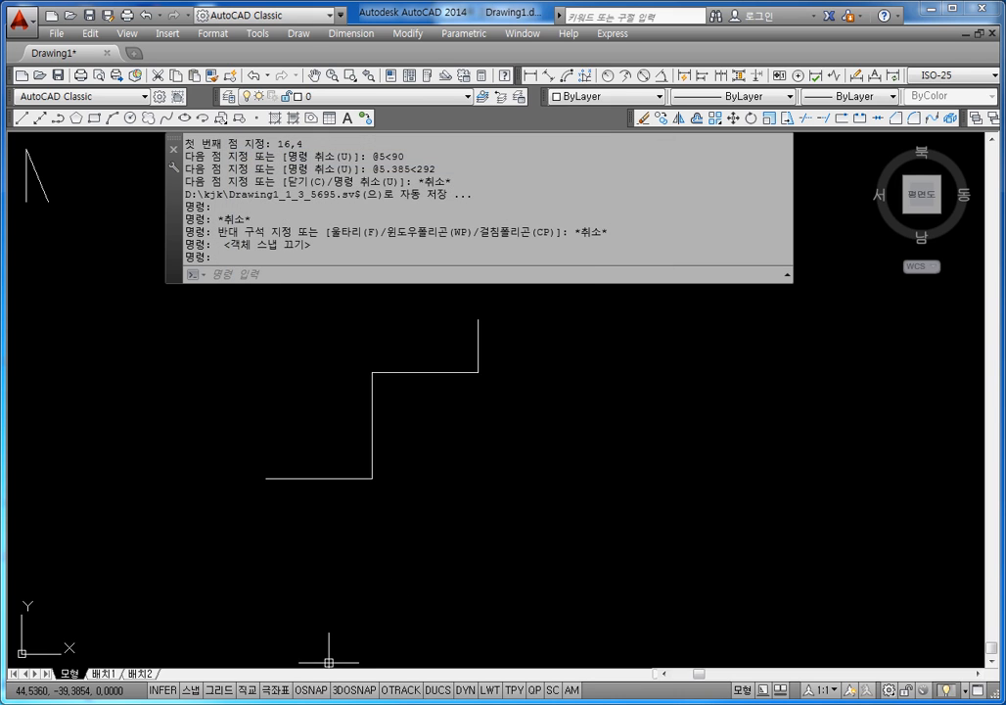
Step: Switch to the Notepad notes and minimize their window to return to AutoCAD
key("alt+Tab")
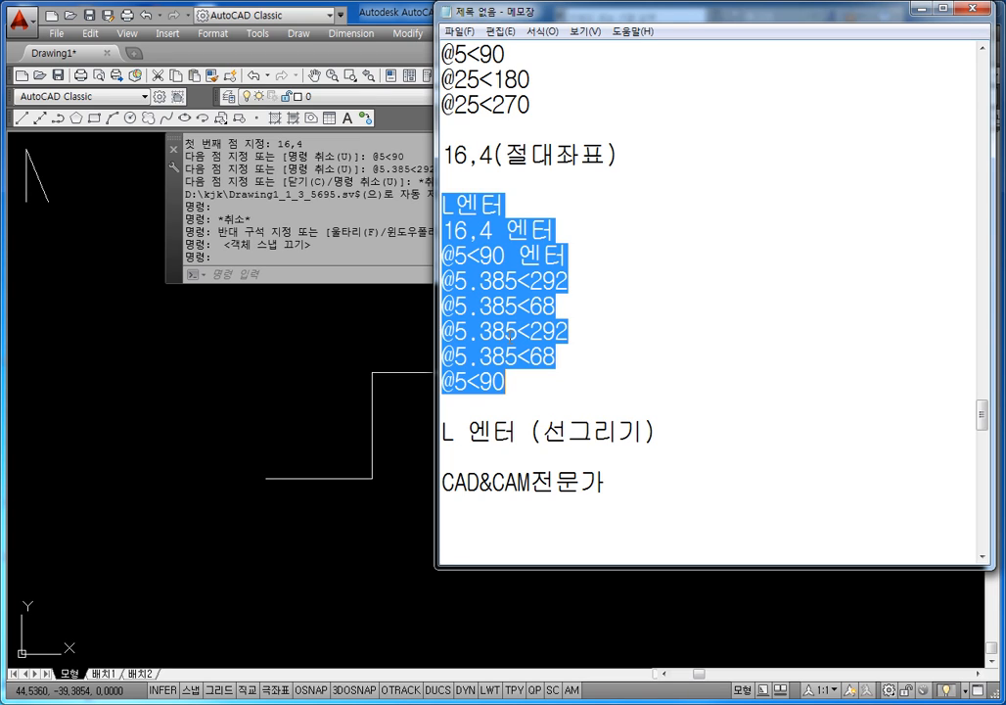
left_click(918, 11)
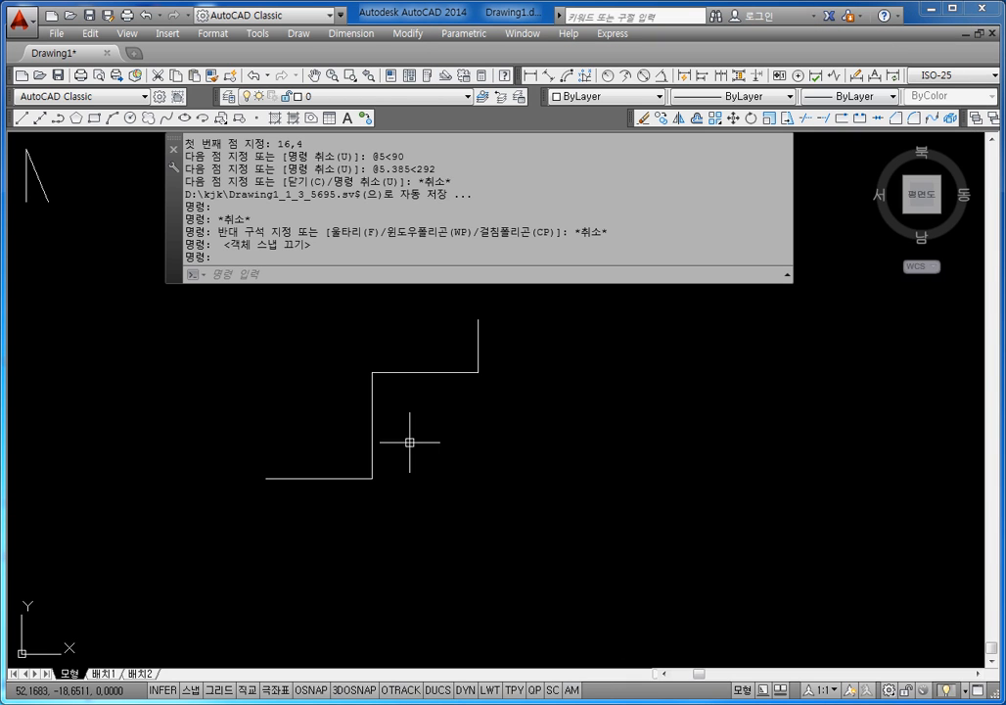
key("Escape")
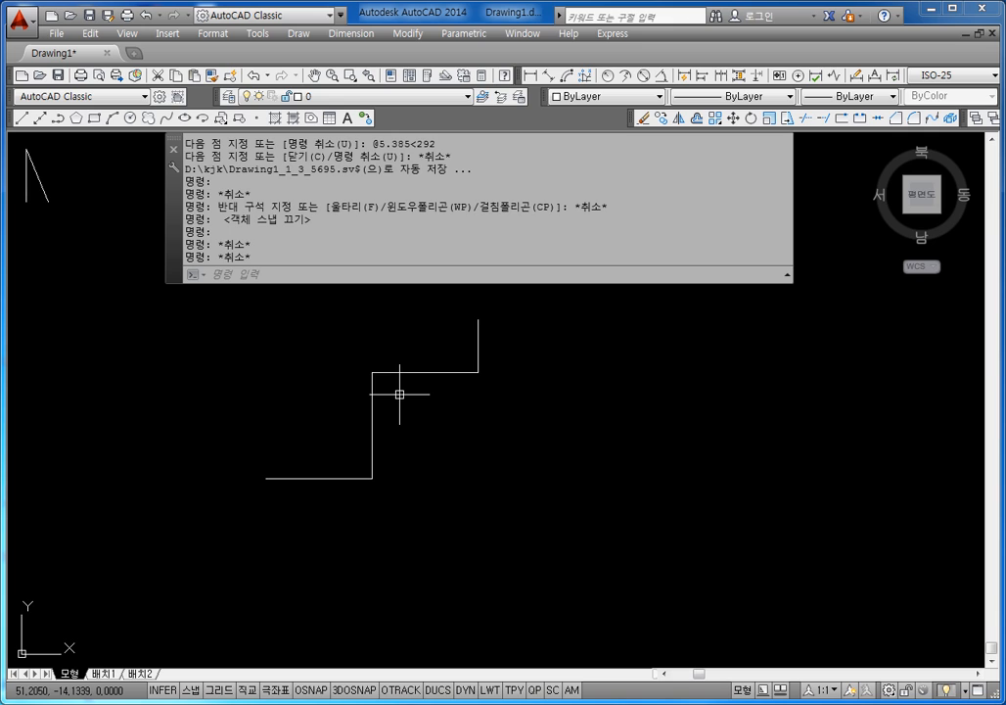
middle_click_drag(455, 435, 409, 399)
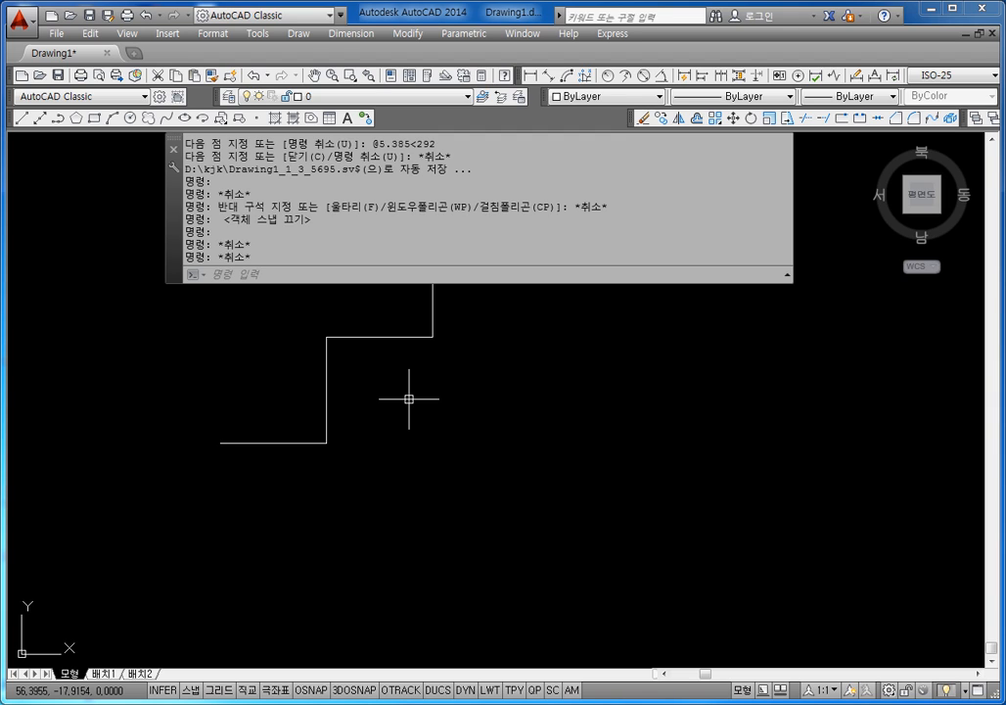
scroll(456, 442, "down", 2)
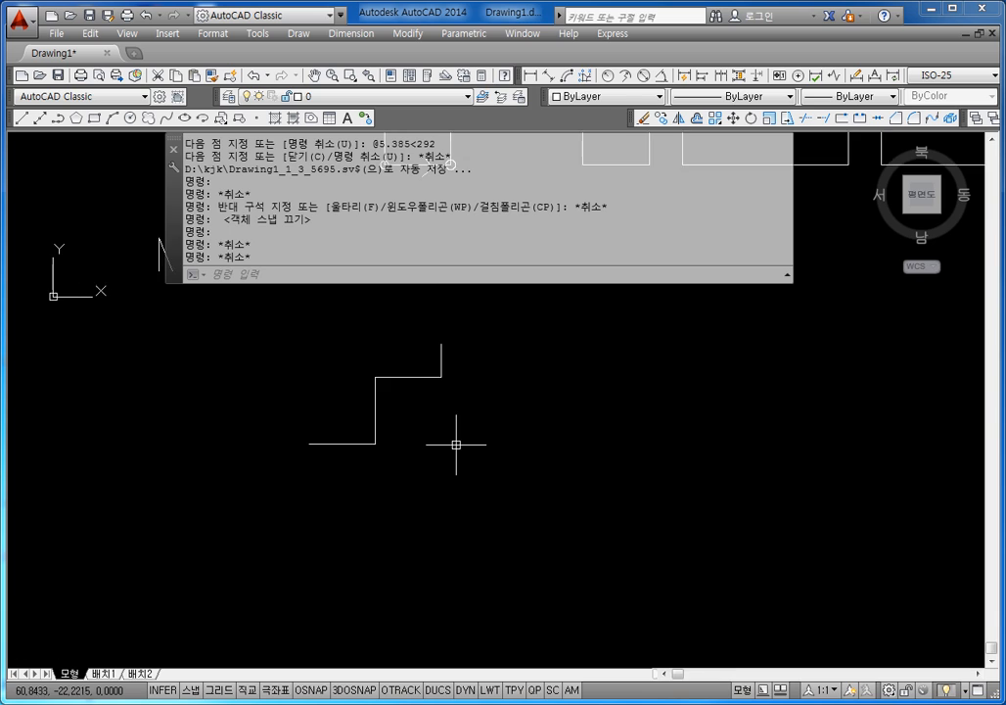
middle_click_drag(456, 442, 294, 433)
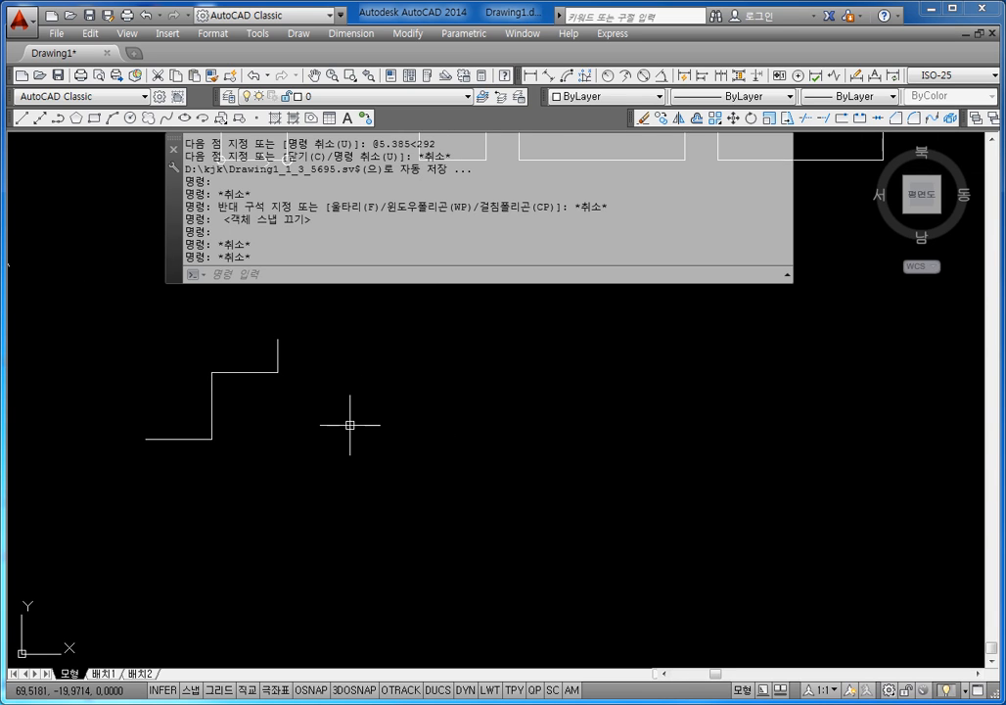
middle_click_drag(349, 425, 330, 404)
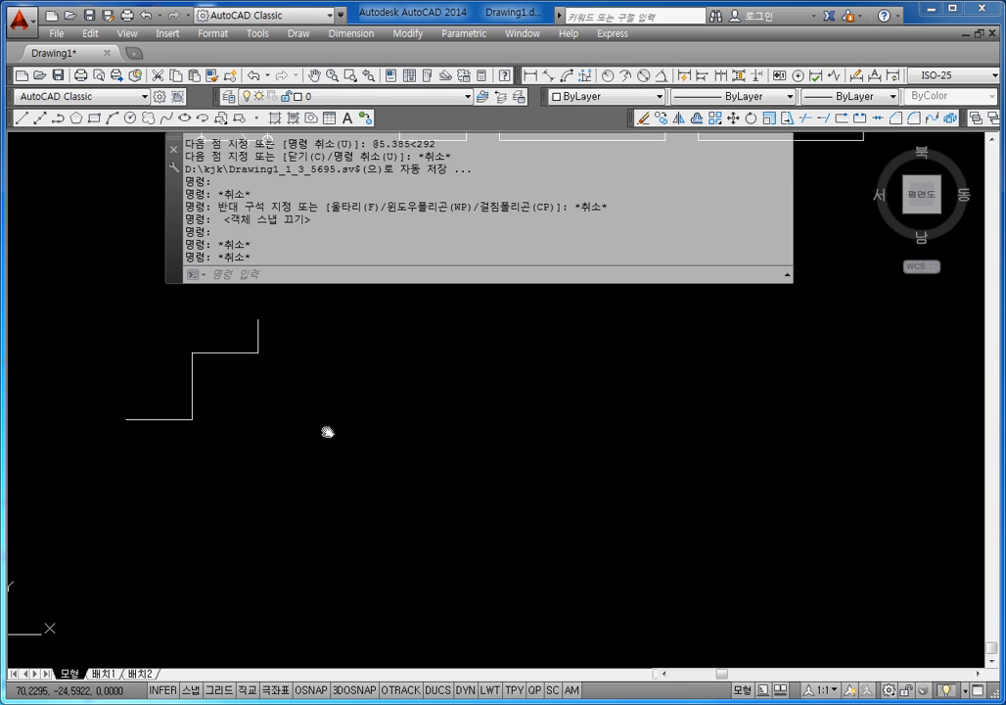
key("Escape")
key("Escape")
key("Escape")
key("Escape")
type("l")
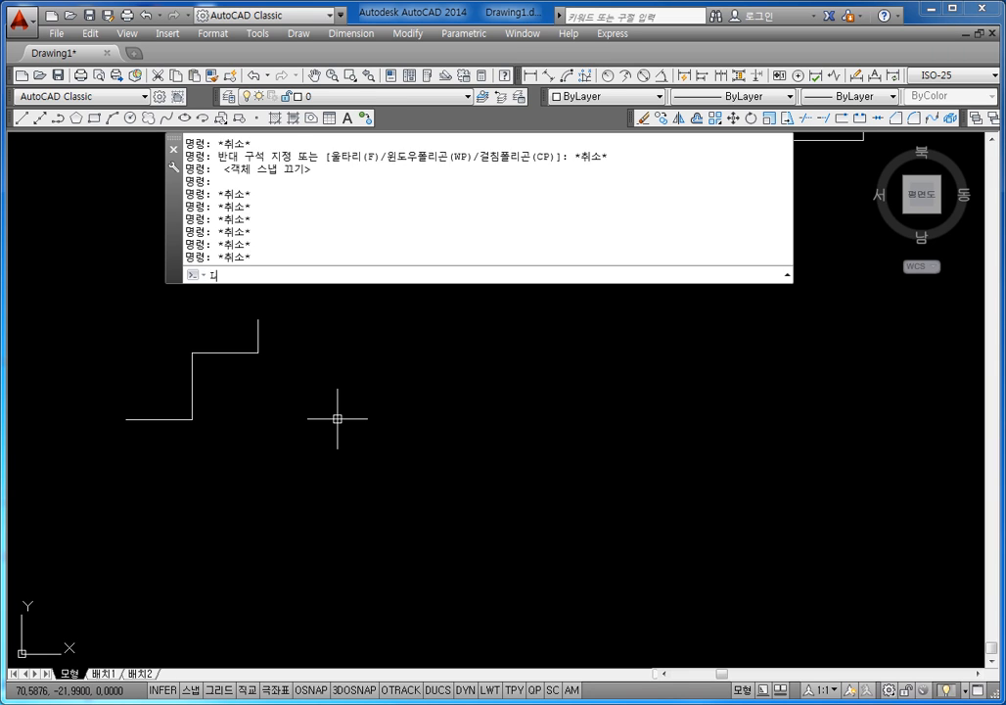
key("Return")
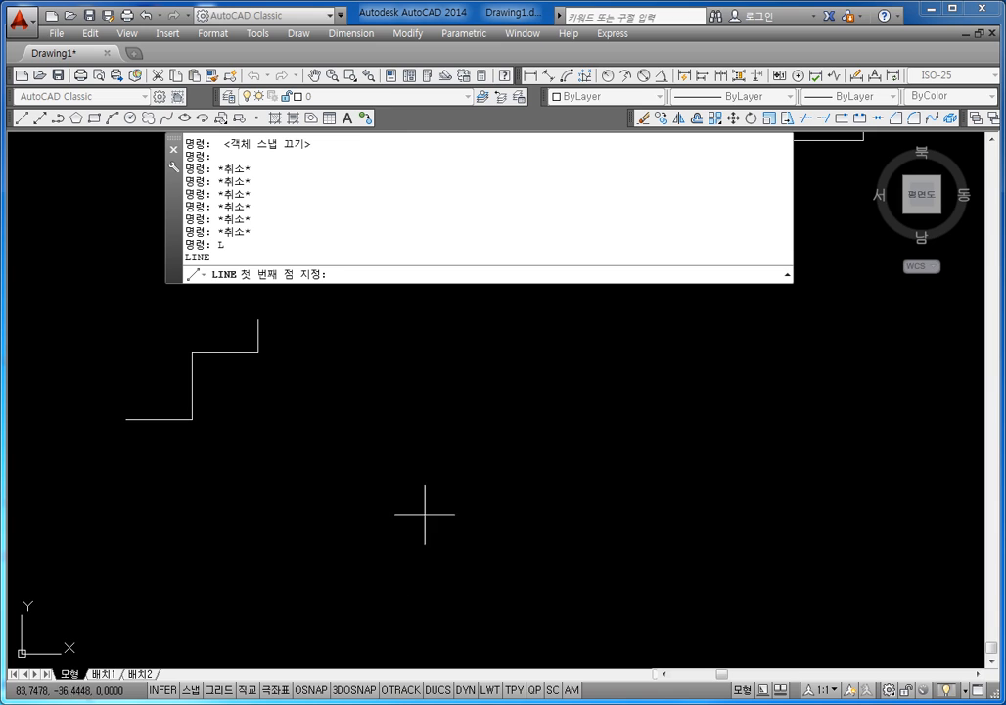
middle_click_drag(425, 515, 321, 478)
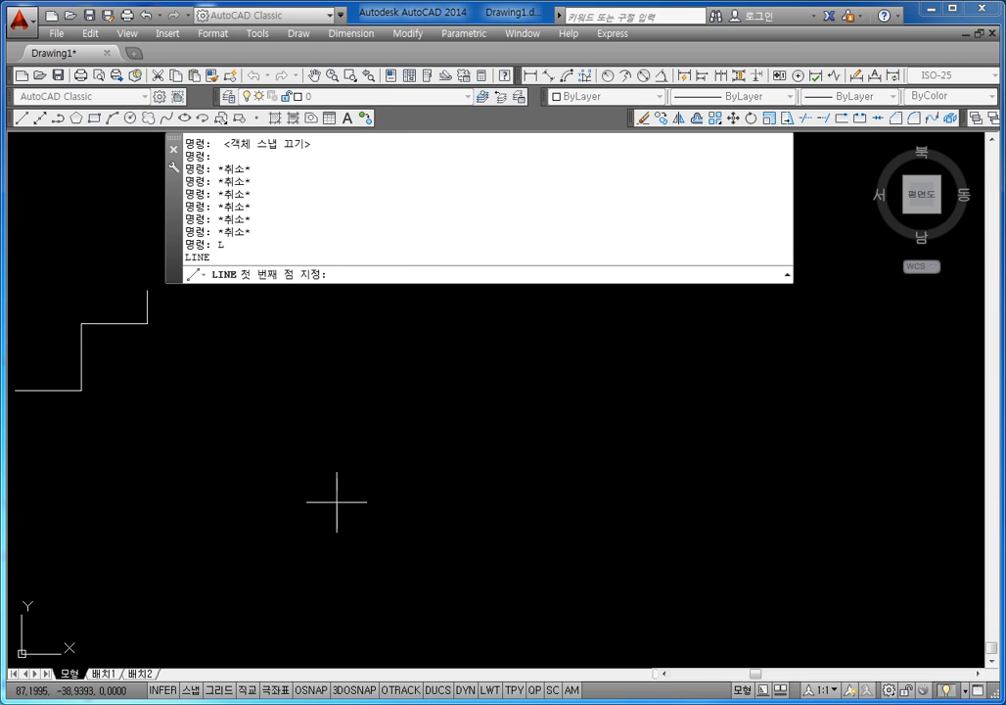
left_click(325, 491)
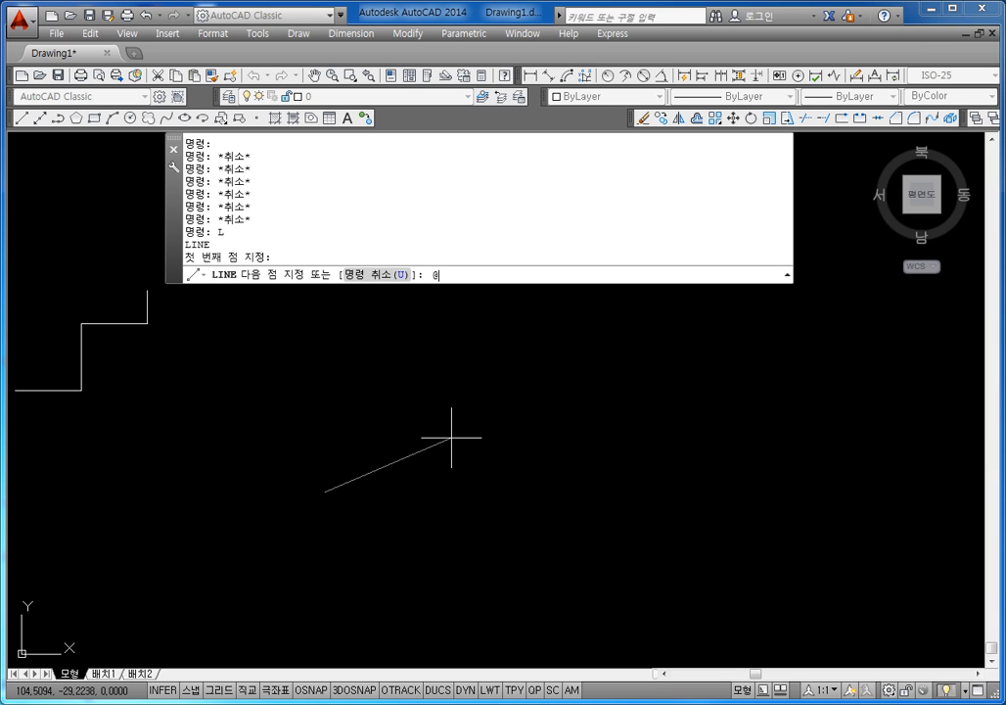
key("Return")
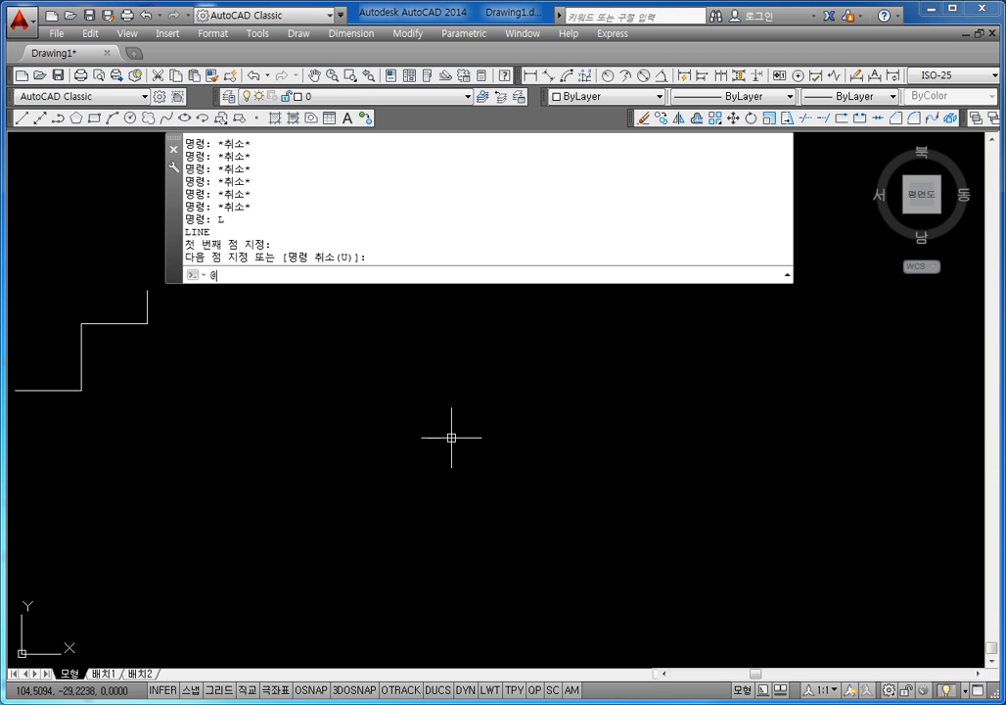
key("Escape")
key("Escape")
key("Escape")
type("l")
key("Return")
left_click(345, 438)
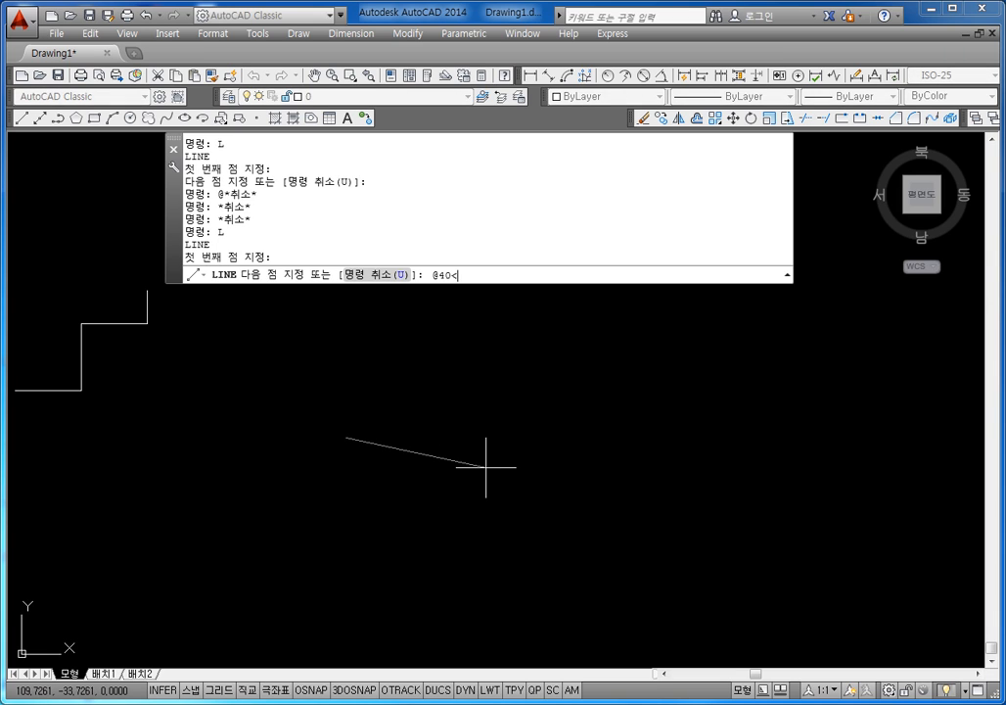
type("@40<0")
key("Return")
scroll(484, 465, "down", 5)
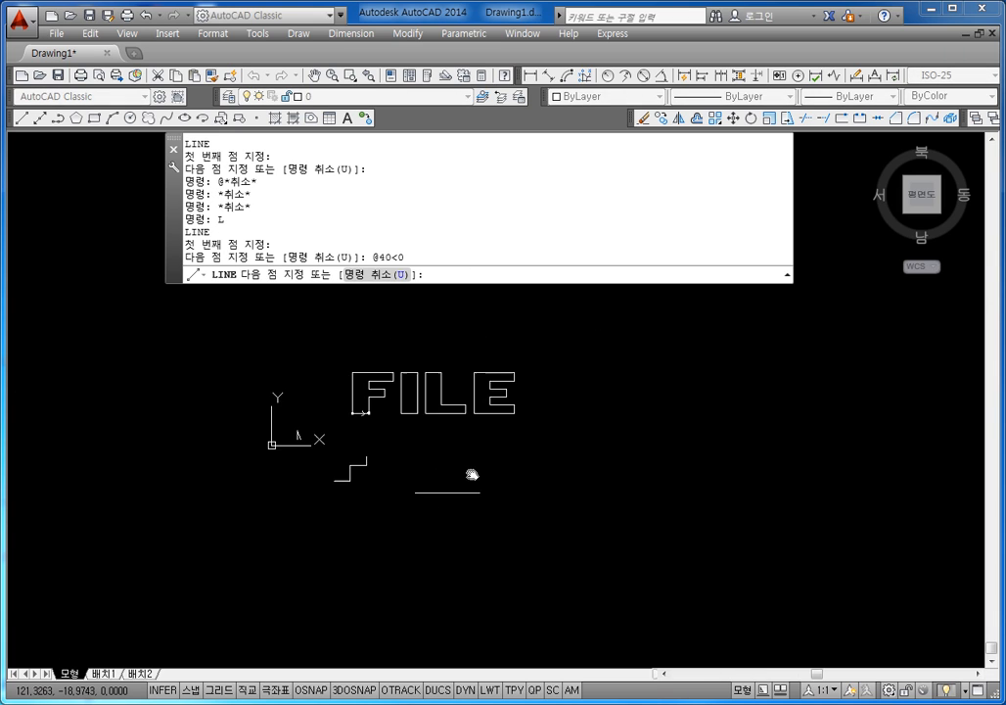
scroll(460, 476, "up", 2)
scroll(462, 476, "up", 4)
mouse_move(482, 476)
middle_mouse_down()
mouse_move(477, 453)
mouse_move(494, 487)
middle_mouse_up()
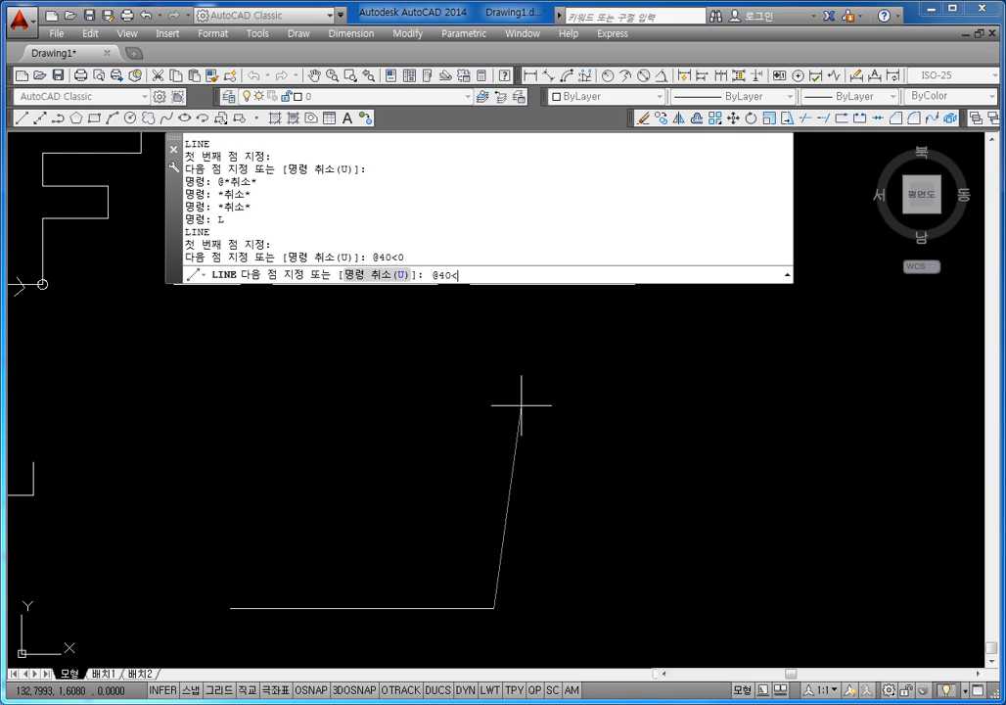
type("@40<90")
key("Return")
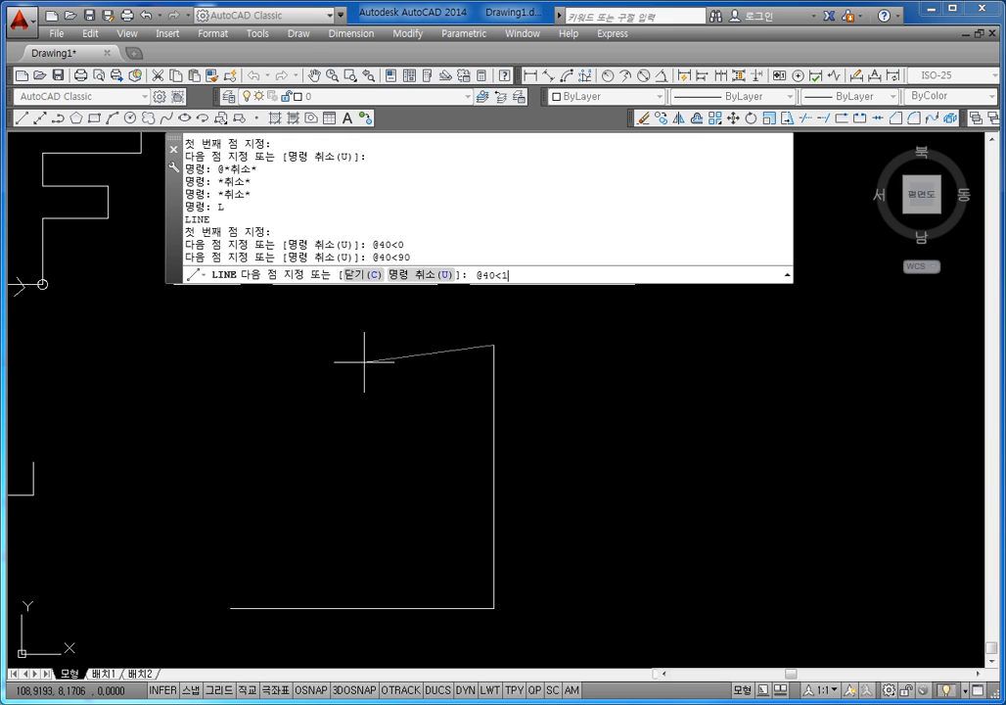
type("@40<180")
key("Return")
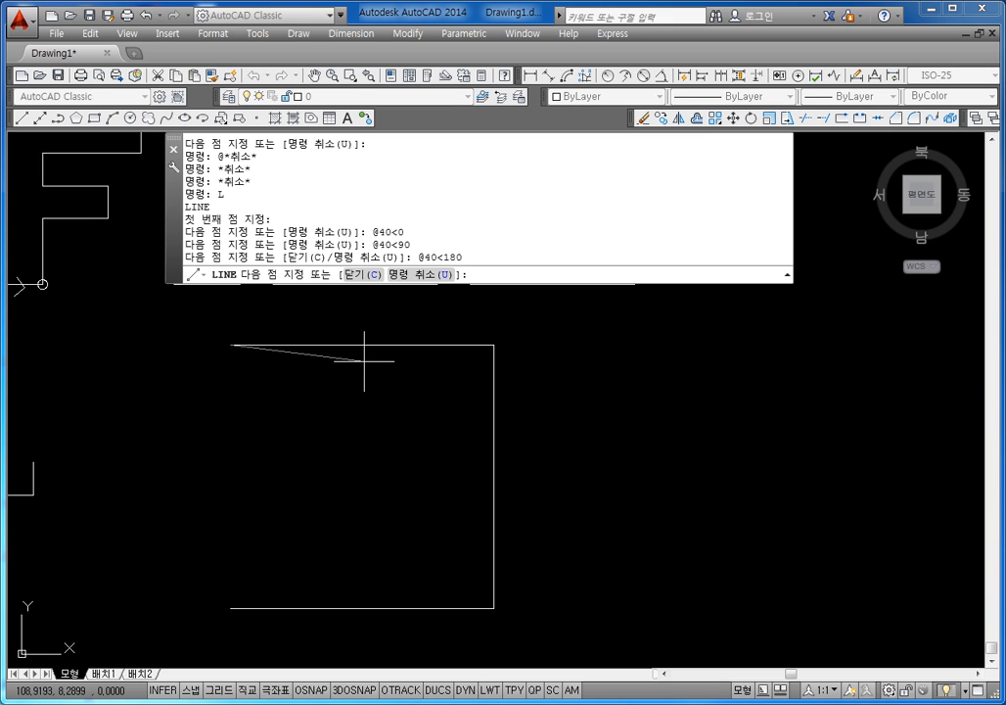
type("@")
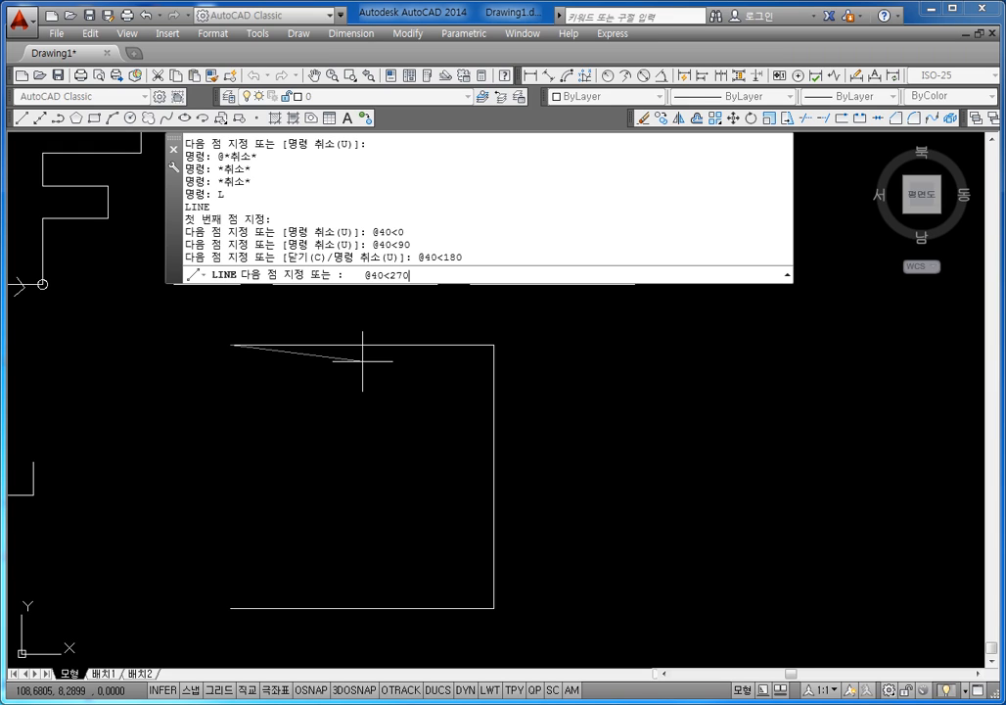
type("40<270")
key("Return")
key("Escape")
key("Escape")
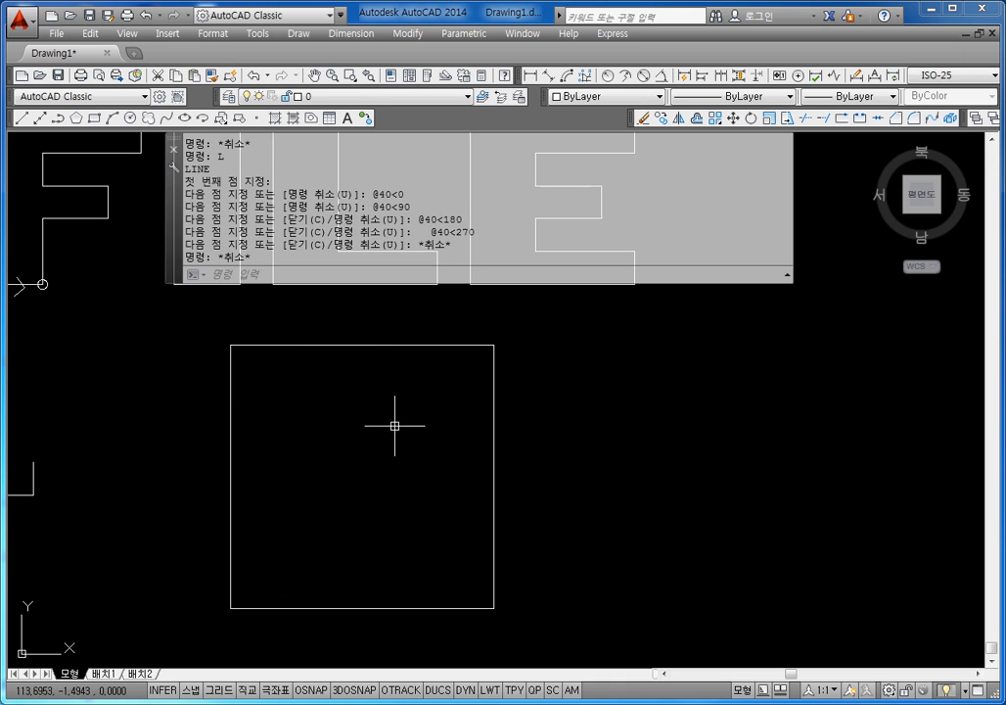
middle_click_drag(393, 422, 406, 370)
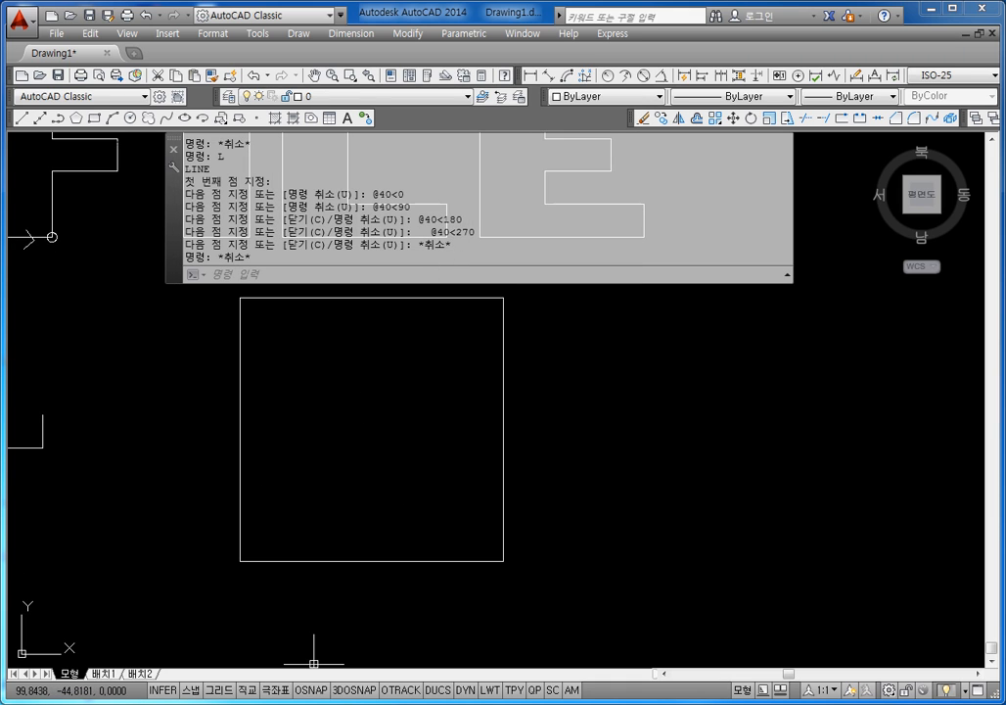
left_click(419, 702)
left_click(623, 399)
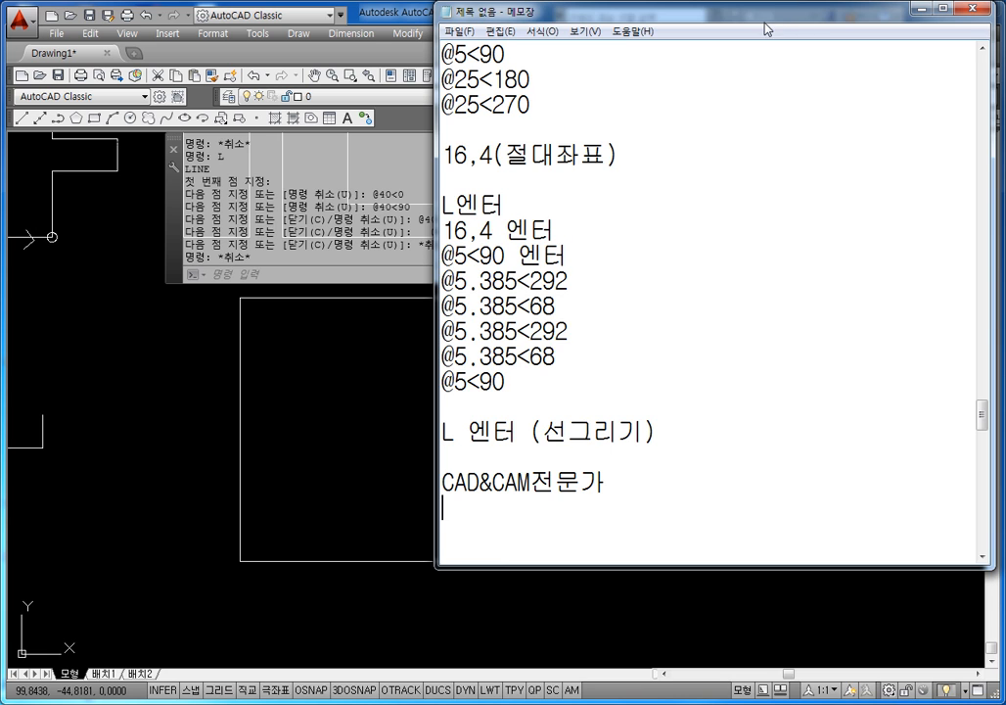
left_click_drag(755, 9, 865, 11)
left_click(465, 338)
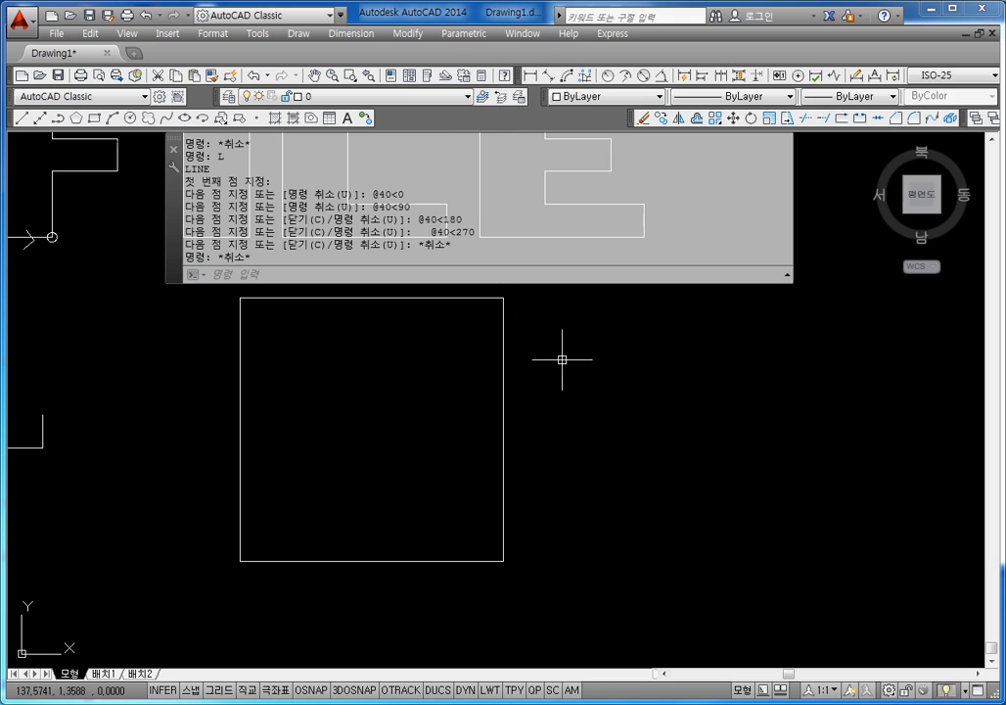
Step: Start a multiline text with the MT command and define its frame in the empty area beside the square
middle_click_drag(562, 355, 488, 337)
key("Escape")
key("Escape")
type("MT")
key("Return")
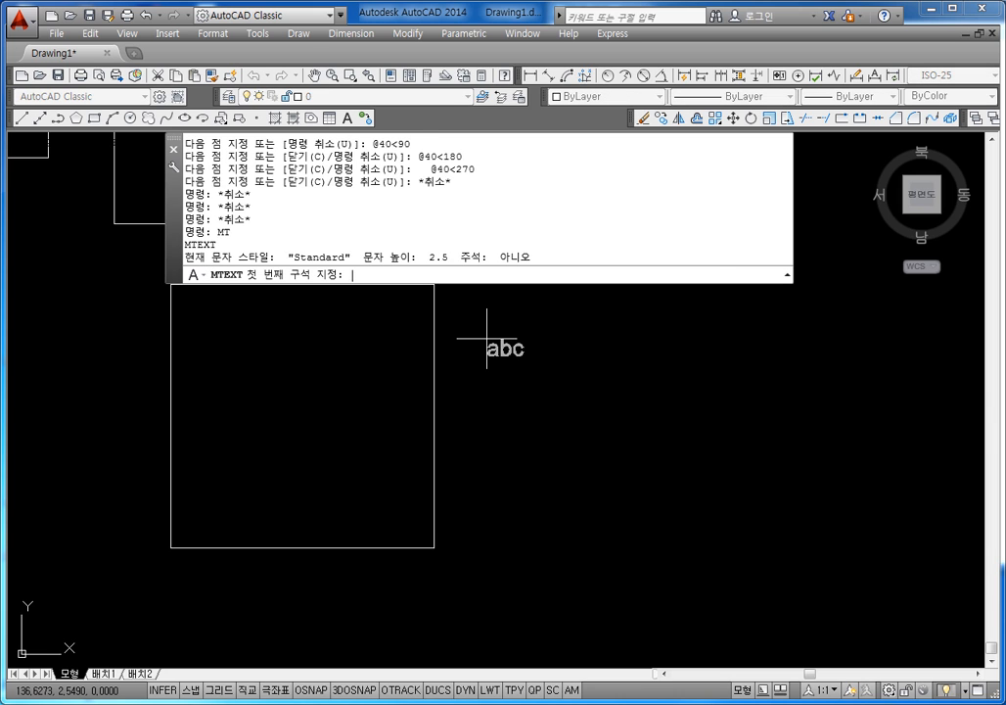
left_click(479, 323)
left_click(701, 579)
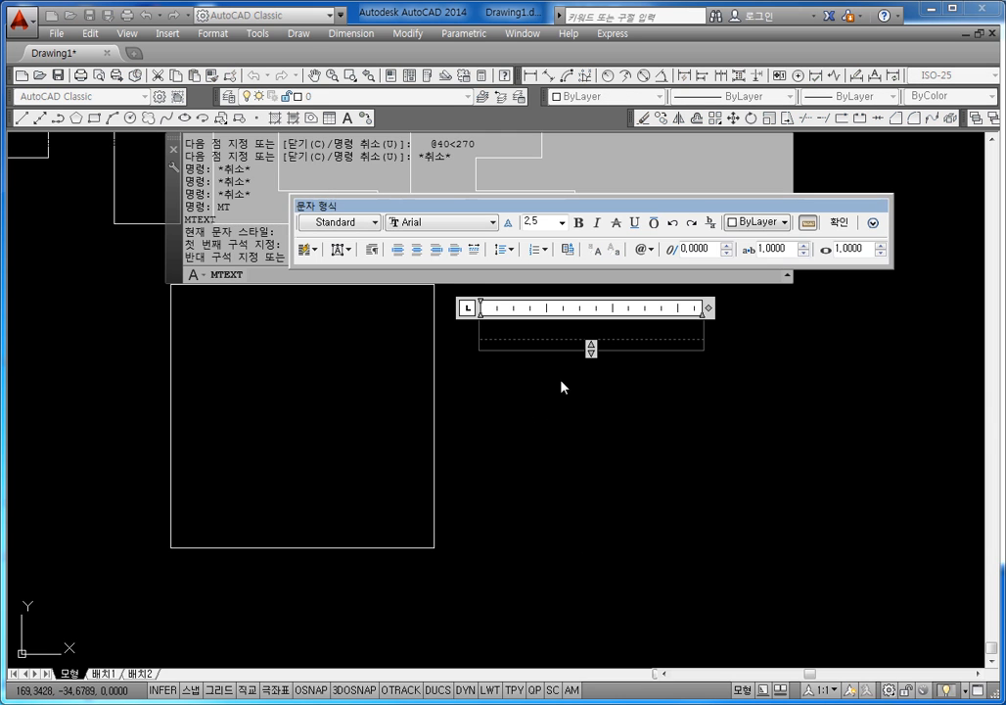
Step: Set the new text's height to 5 and its colour to yellow, clearing any trial characters
left_click(548, 222)
type("5")
key("Return")
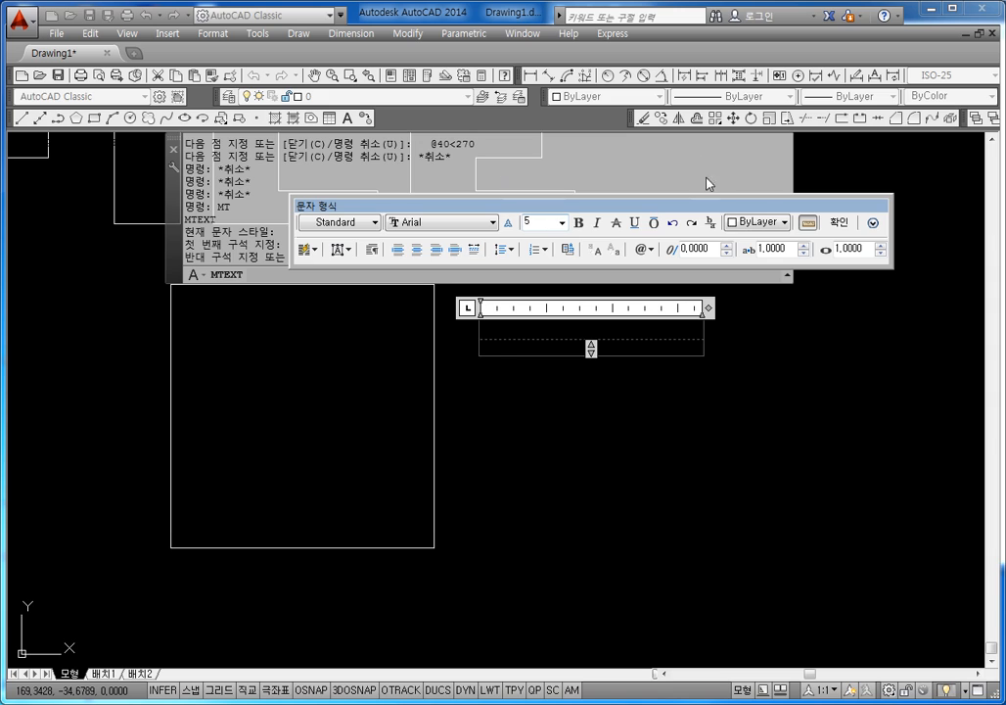
left_click(756, 222)
left_click(740, 273)
type("DSFSD")
key("BackSpace")
key("BackSpace")
key("BackSpace")
key("BackSpace")
key("BackSpace")
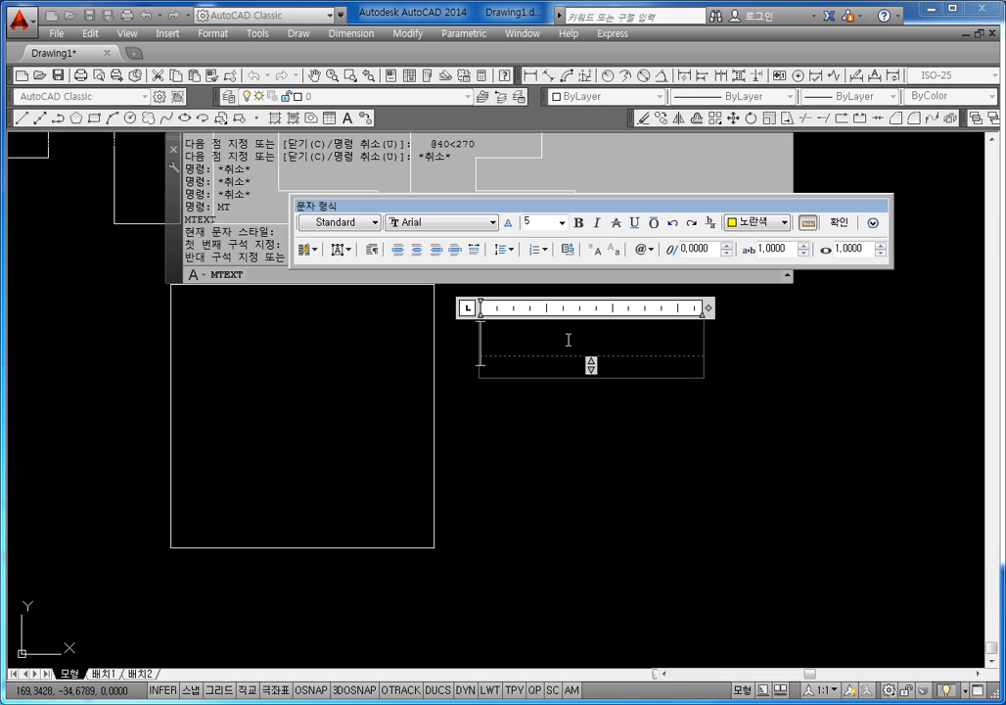
Step: Write "L 엔터" on the first line and "임의점 클릭" on the second line of the text
type("L DP")
key("BackSpace")
key("BackSpace")
key("Hangul")
type("ㅇㄴ")
key("BackSpace")
key("BackSpace")
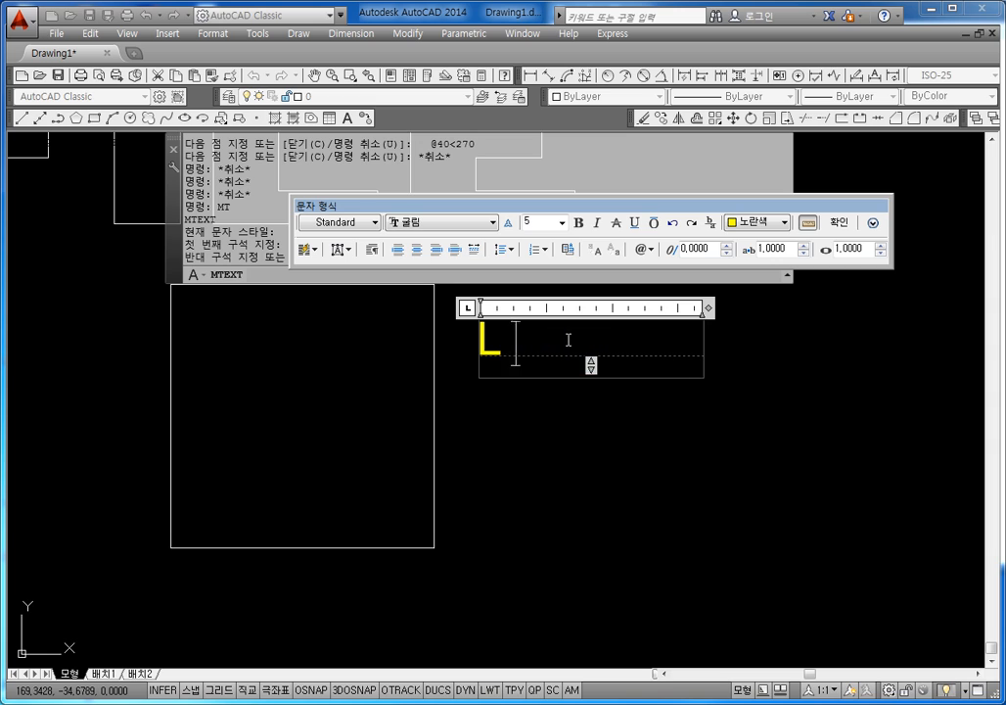
type("엔터")
key("Return")
type("임")
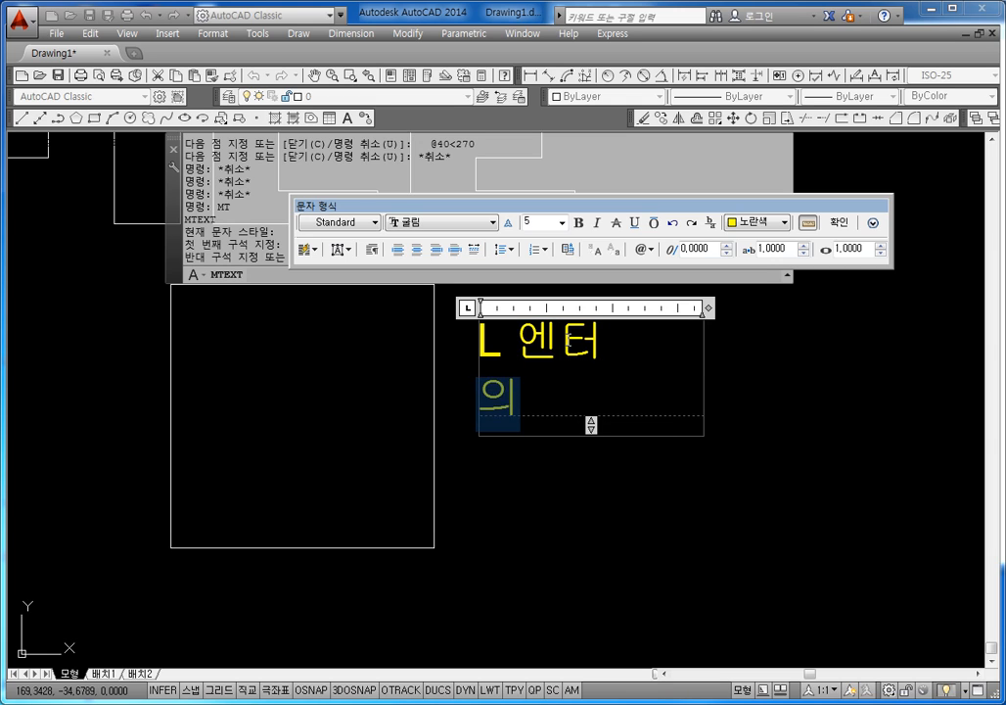
type("의점 클릭")
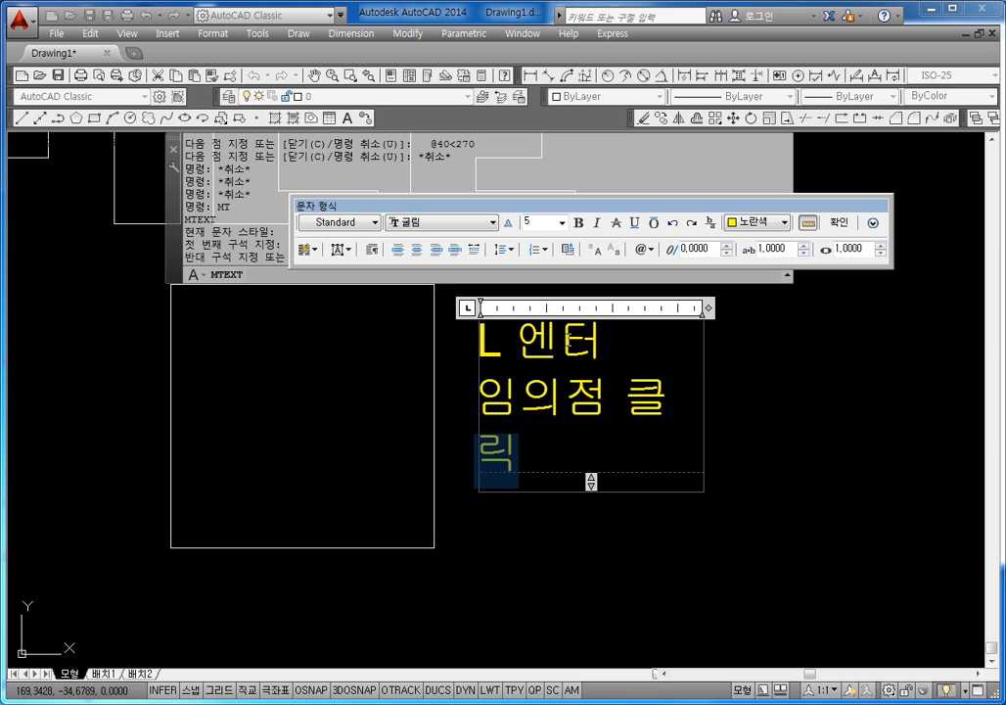
key("Return")
key("BackSpace")
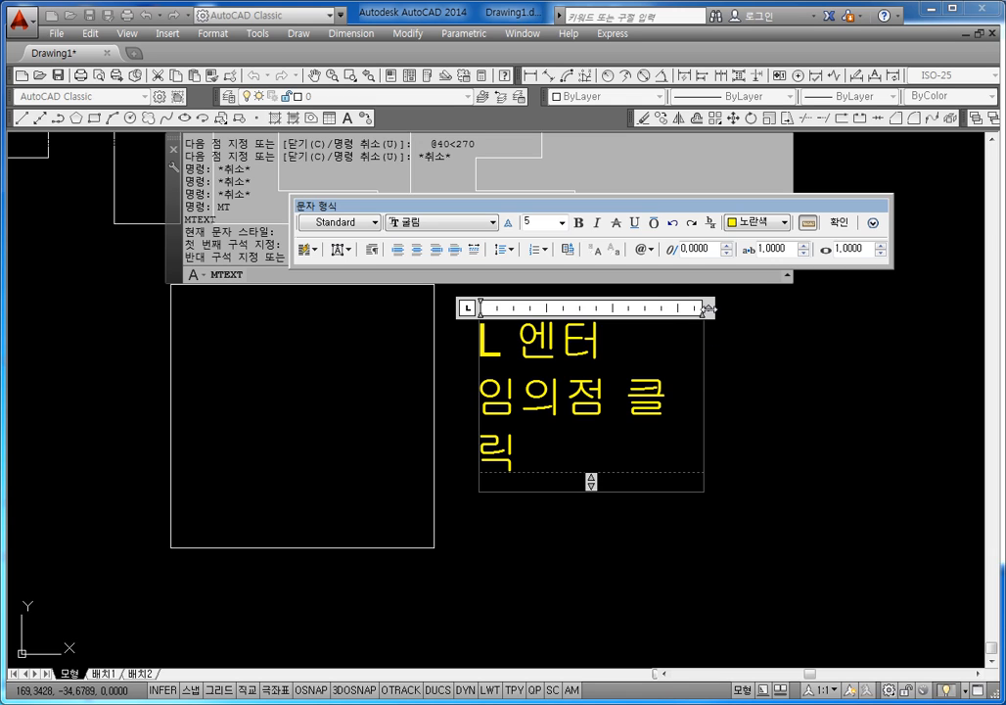
Step: Widen the text frame so that "임의점 클릭" fits on one line, and close the text editor
left_click_drag(710, 307, 816, 308)
left_click_drag(712, 397, 494, 330)
left_click(503, 340)
left_click(473, 341)
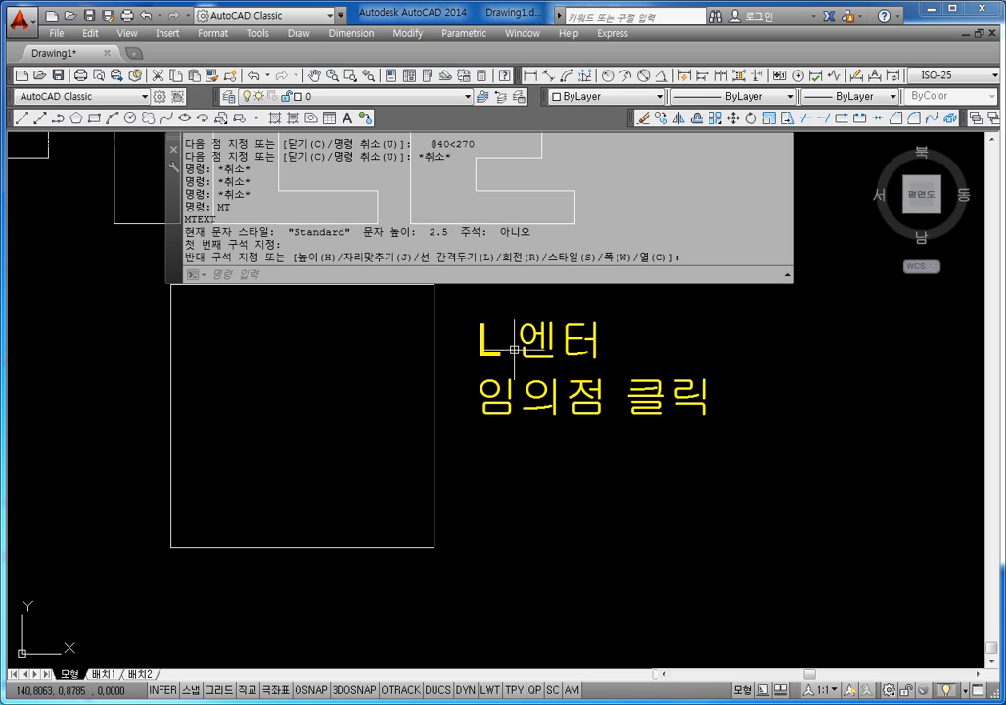
Step: Reopen the multiline text, set the height of both lines to 3.5 and close the editor
left_click(548, 344)
key("Escape")
key("Escape")
left_click(540, 337)
double_click(540, 338)
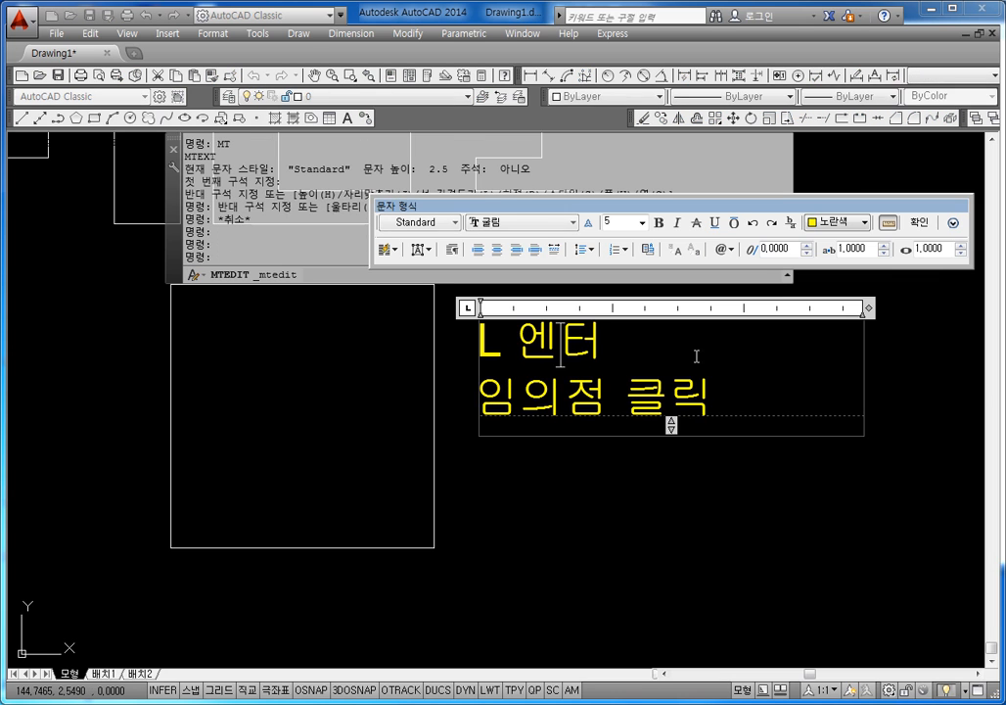
left_click_drag(710, 398, 487, 339)
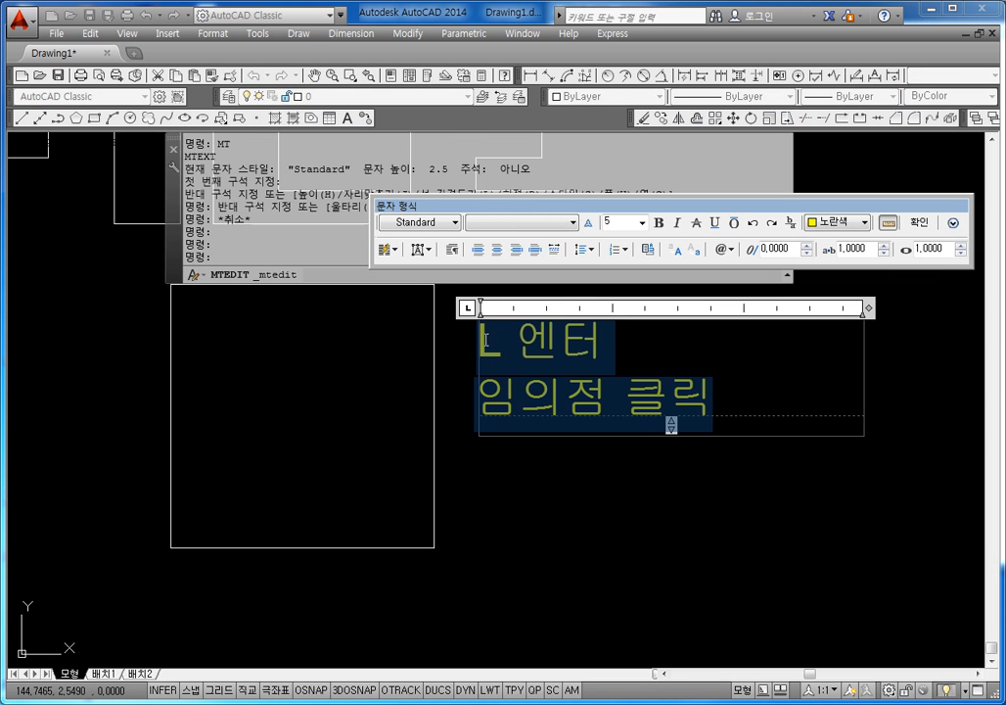
left_click(614, 223)
key("Return")
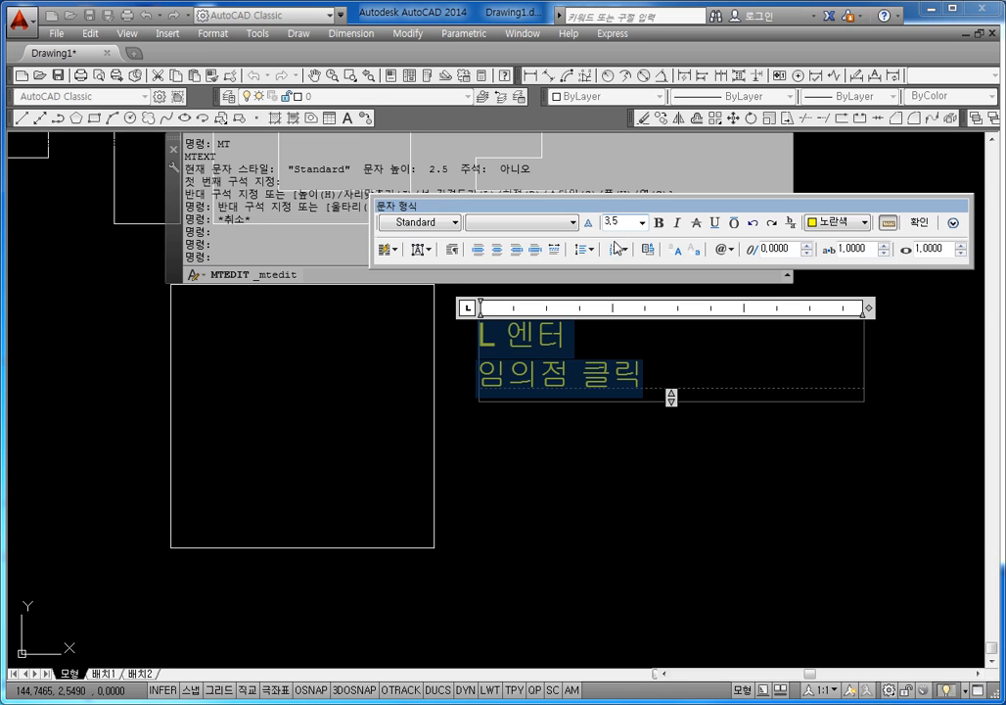
left_click(632, 415)
left_click(654, 382)
key("Escape")
left_click(624, 376)
double_click(624, 376)
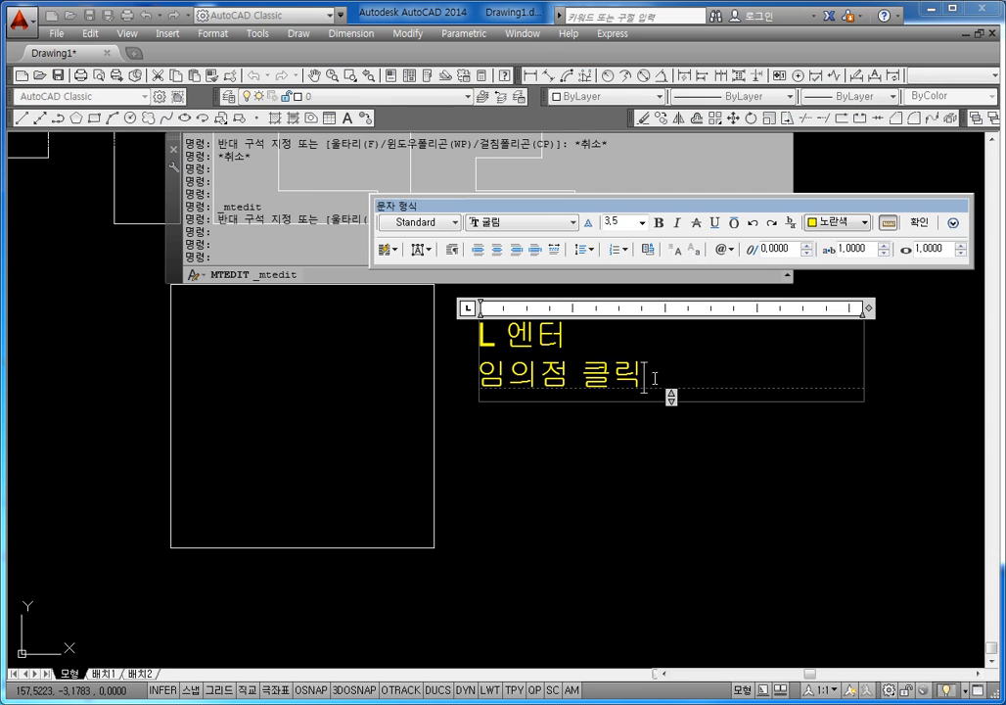
key("Return")
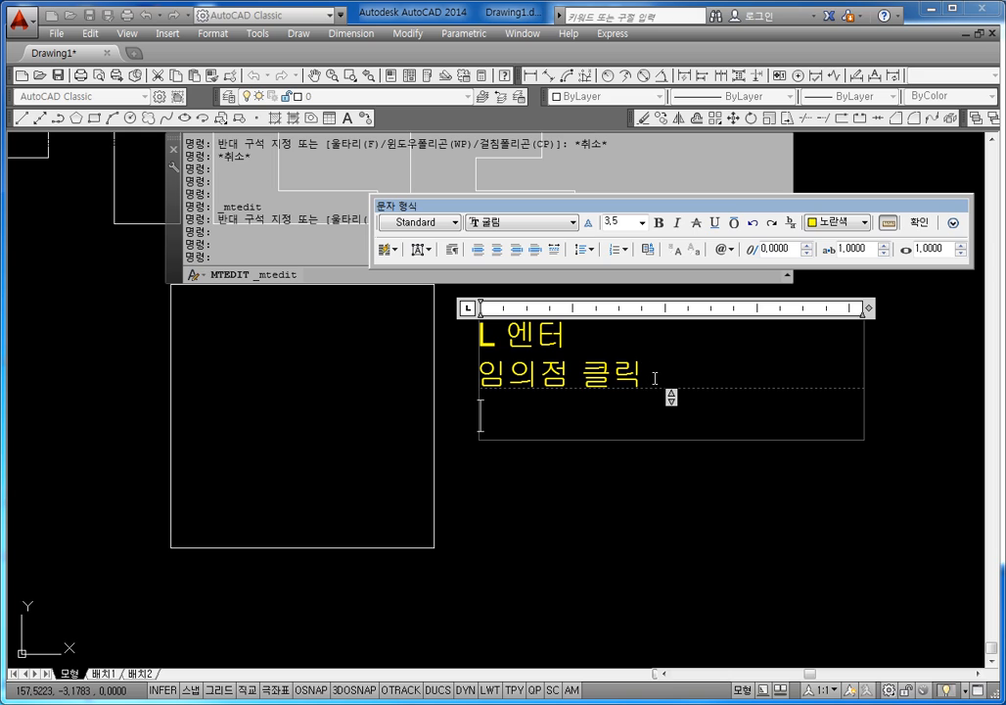
type("@")
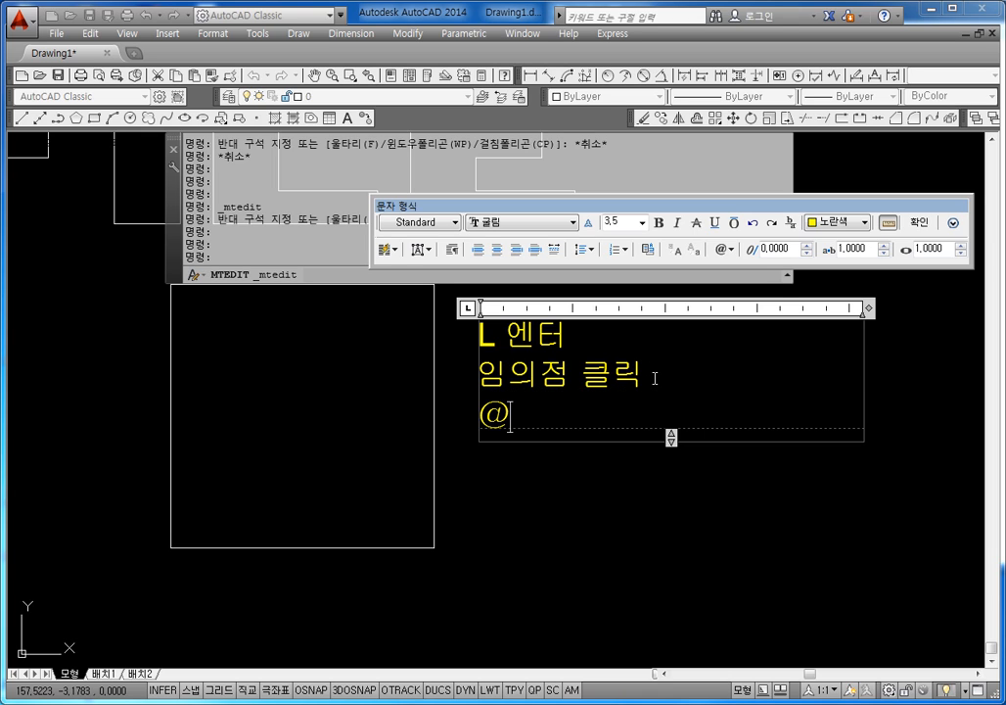
type("40<0")
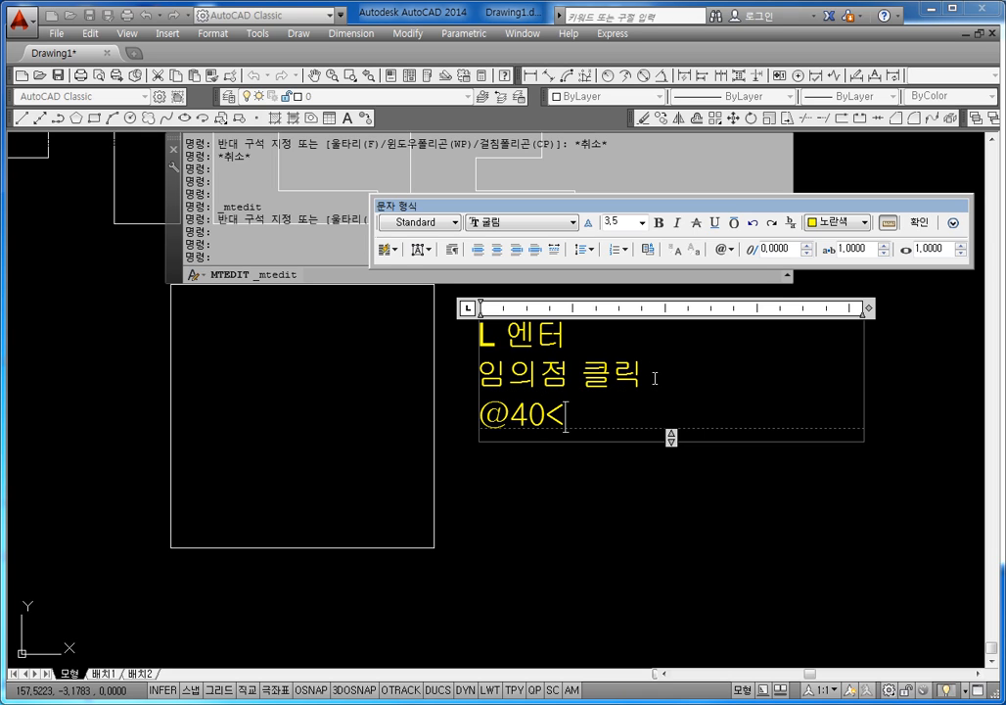
key("Return")
type("@40")
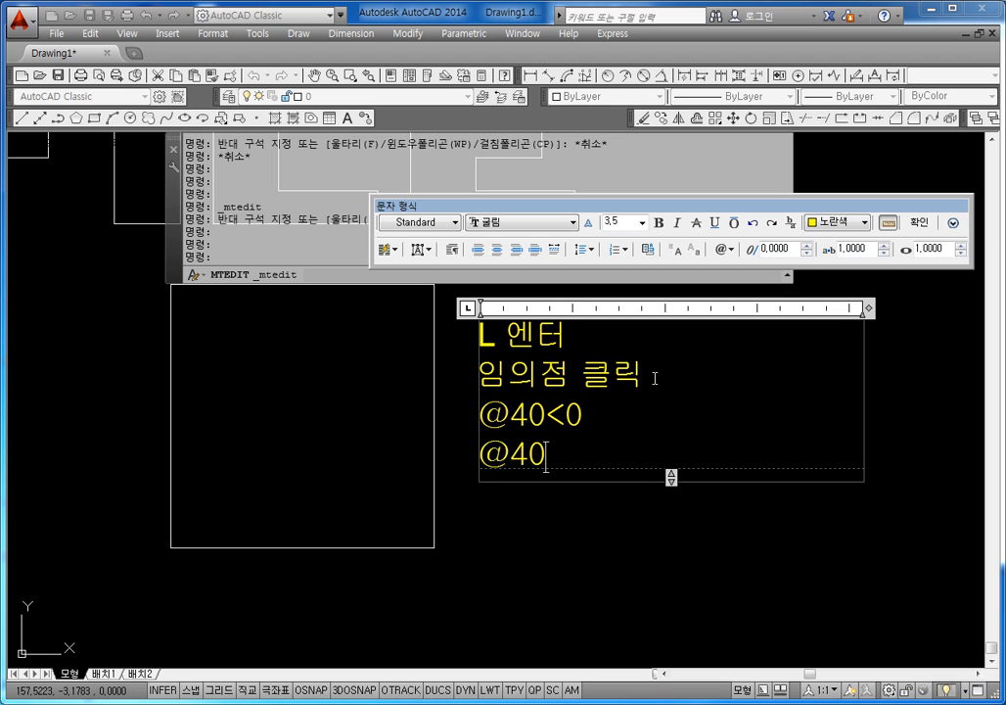
type("<90")
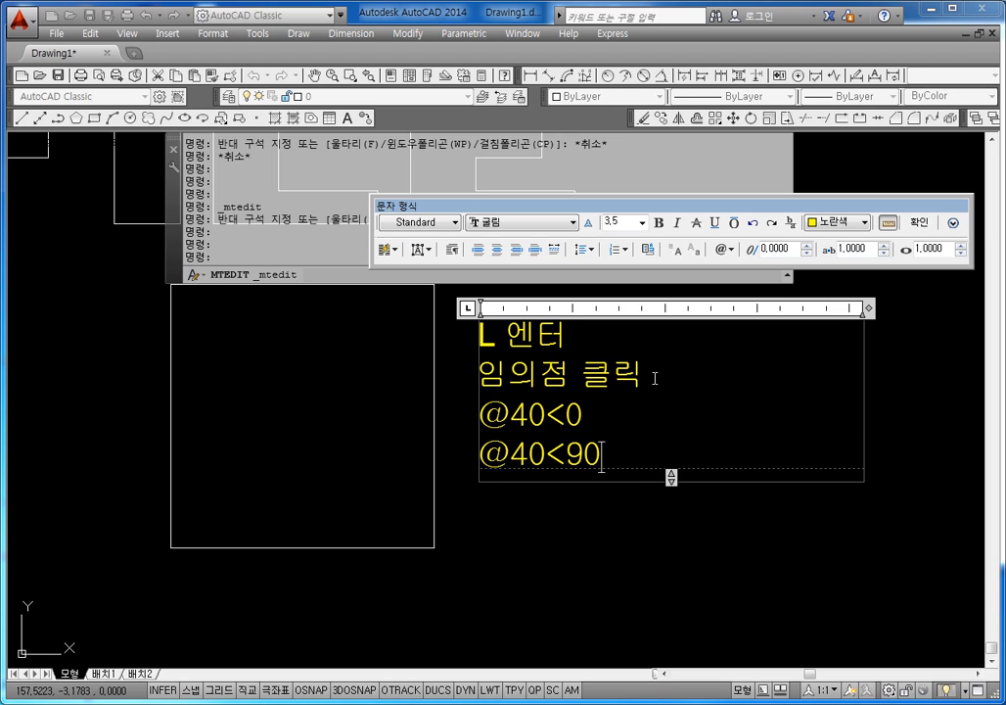
key("Return")
type("@40")
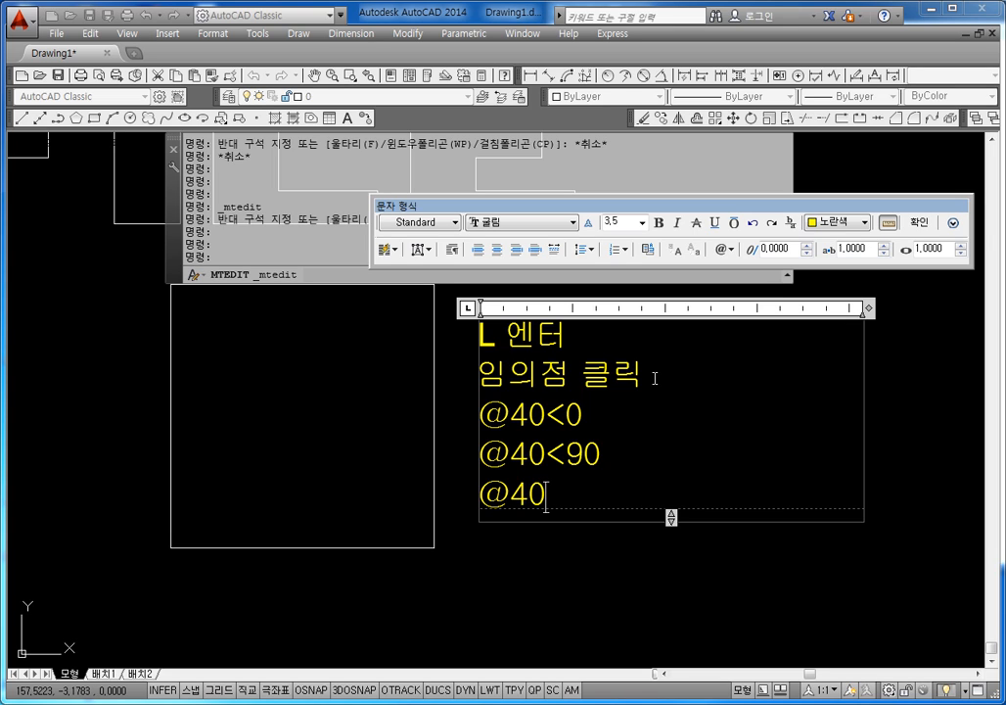
type("<180")
key("Return")
type("@40")
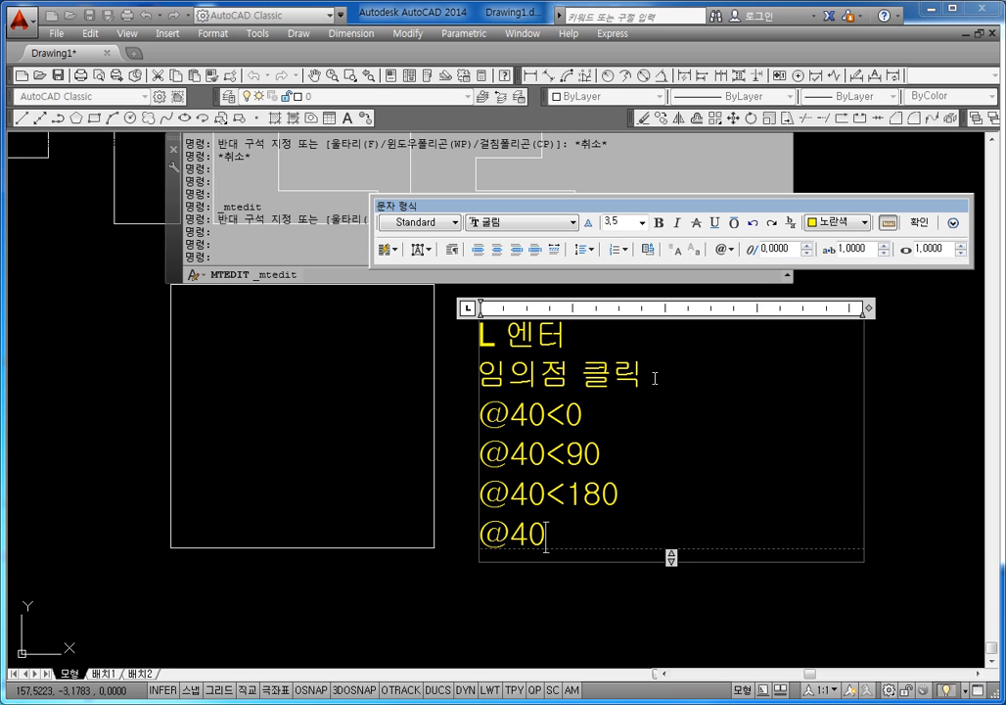
type("<270")
key("Return")
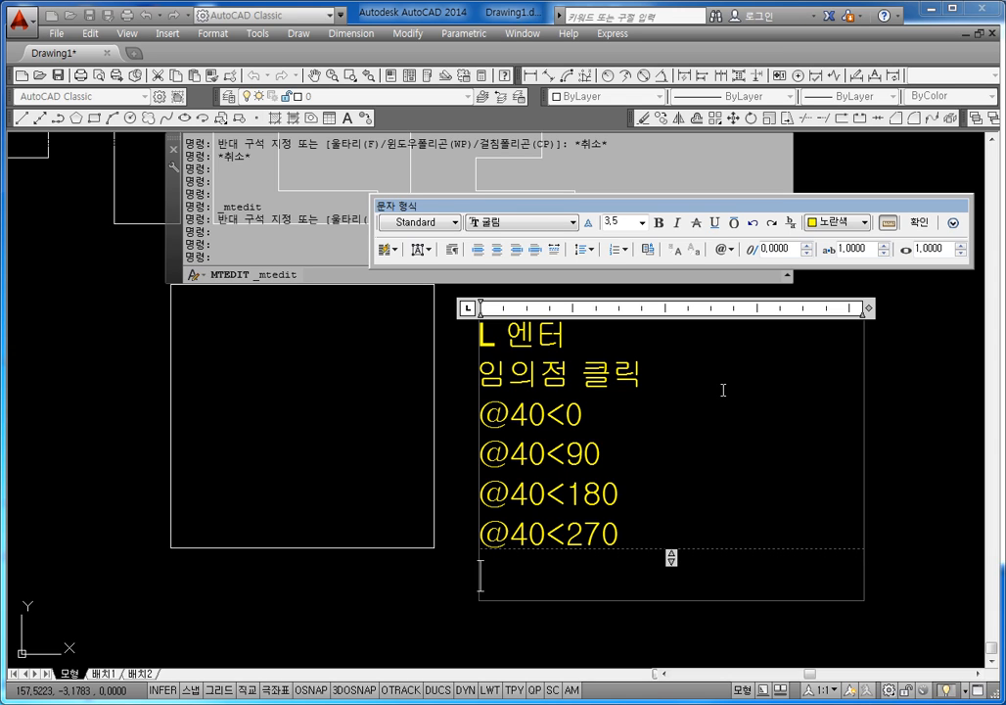
left_click(397, 396)
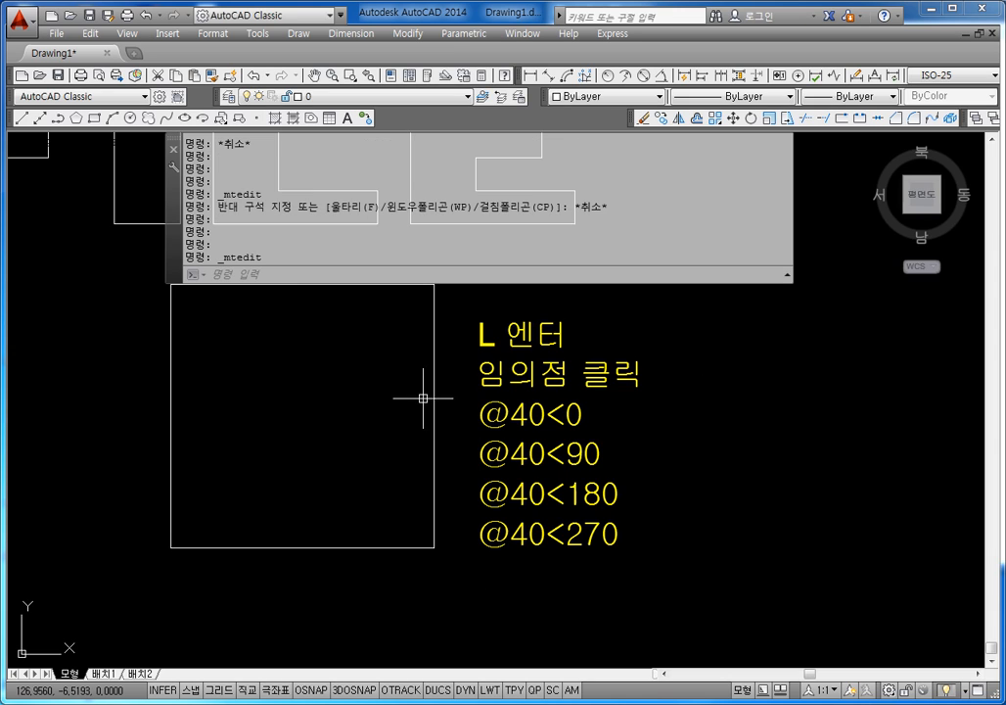
Step: Dock the command line above the drawing area and remove the Draw, Modify and Draw Order toolbars
middle_click_drag(418, 397, 417, 427)
left_click_drag(171, 201, 172, 71)
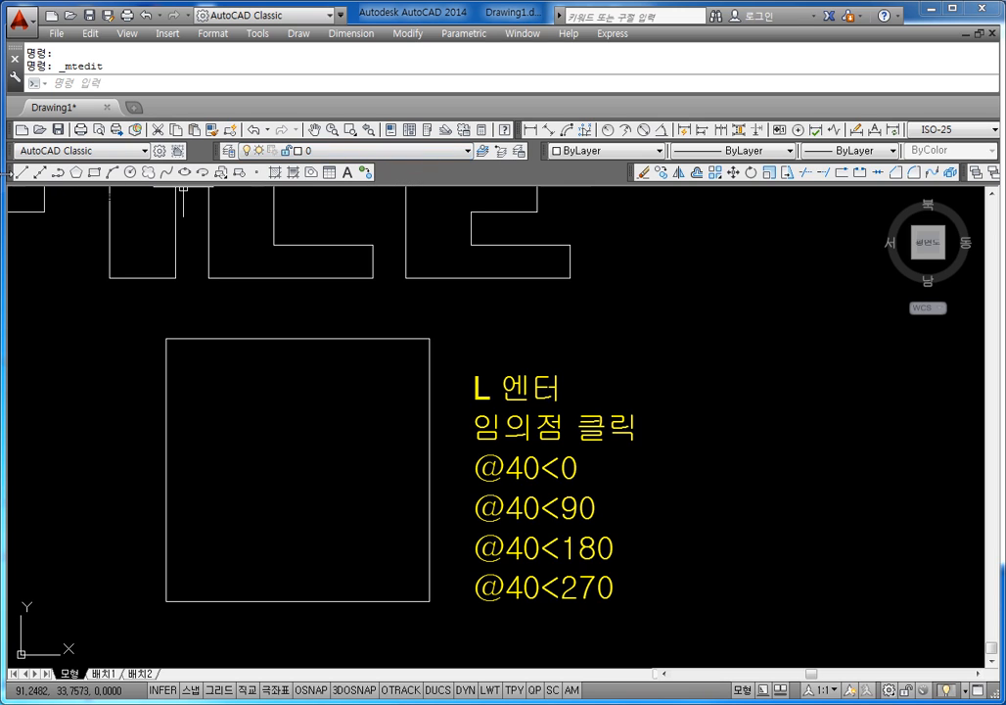
mouse_move(10, 176)
left_mouse_down()
mouse_move(51, 220)
mouse_move(9, 198)
mouse_move(233, 215)
mouse_move(224, 208)
left_mouse_up()
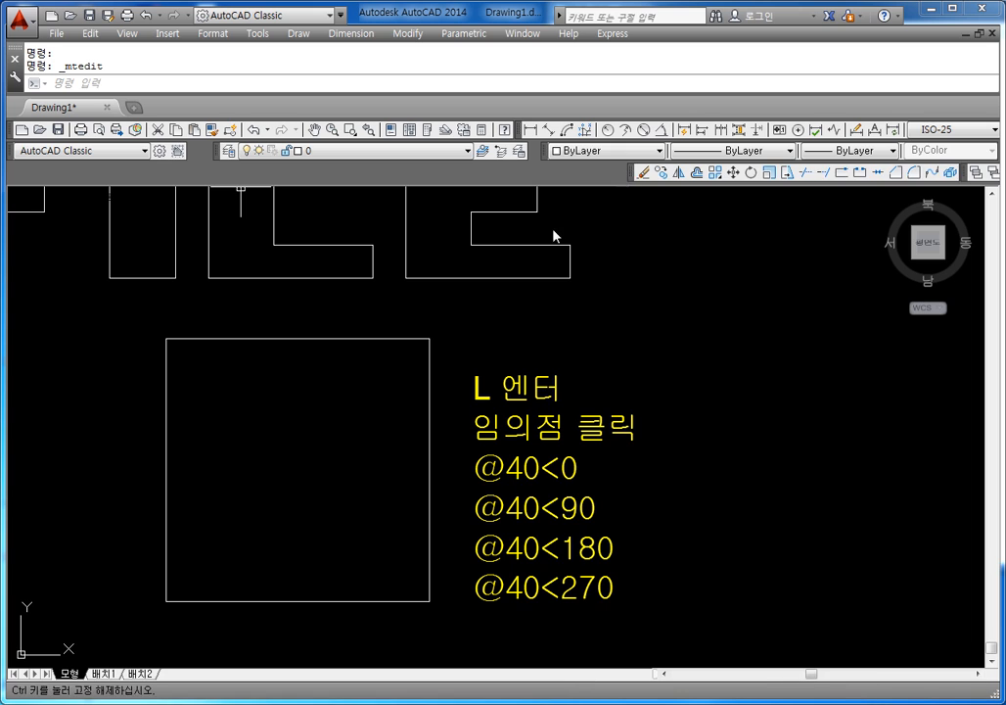
left_click_drag(553, 231, 555, 231)
left_click(722, 224)
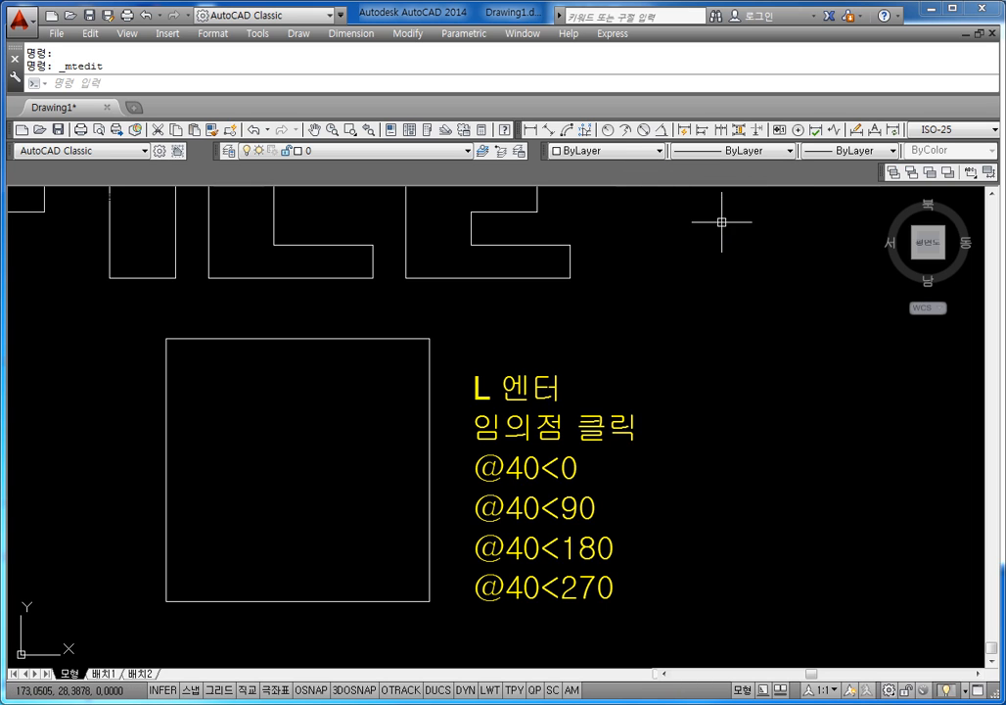
left_click_drag(883, 173, 735, 253)
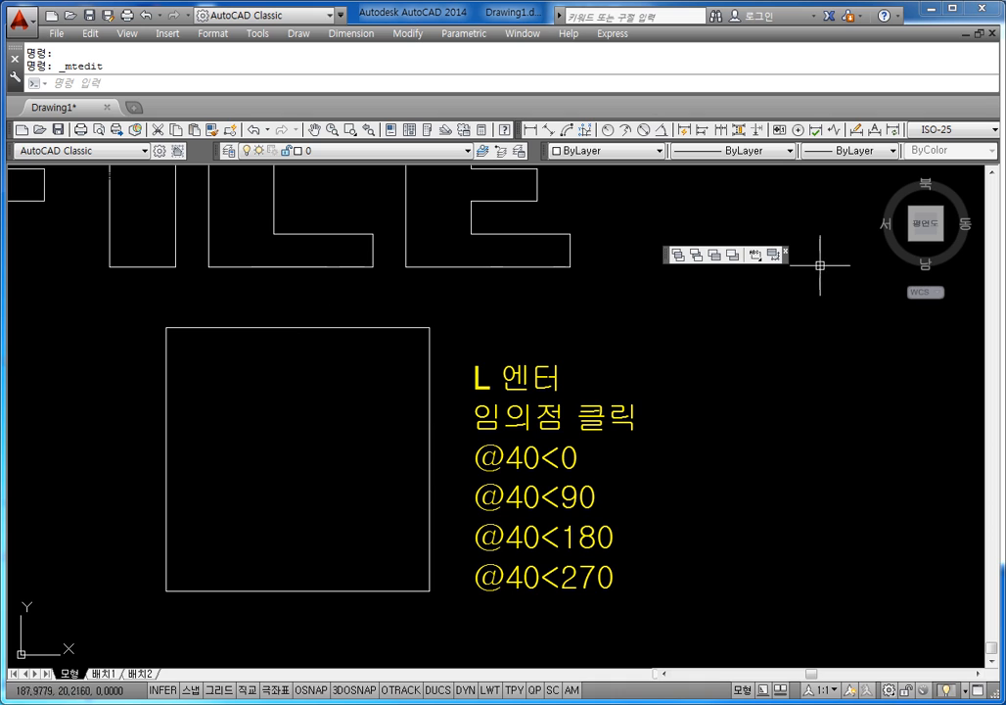
left_click(788, 254)
middle_click_drag(414, 371, 448, 349)
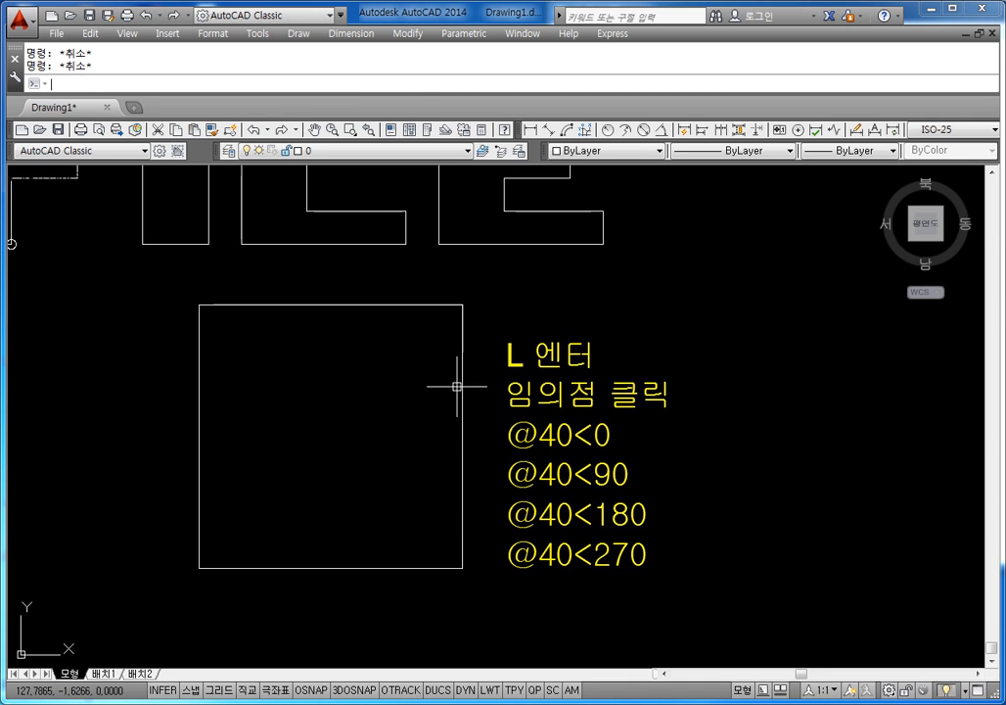
key("space")
middle_click_drag(345, 404, 349, 369)
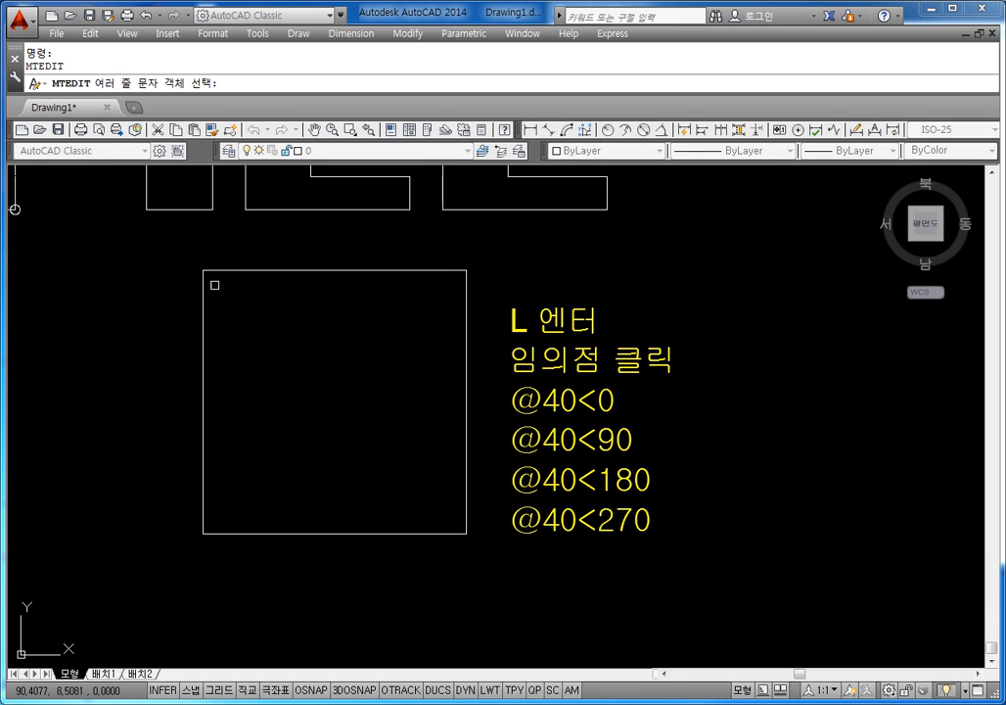
key("Escape")
key("Escape")
key("Escape")
key("space")
key("Escape")
key("Escape")
Step: Turn on object snap and draw a diagonal line from the square's upper-left corner to its lower-right corner
type("L")
key("Return")
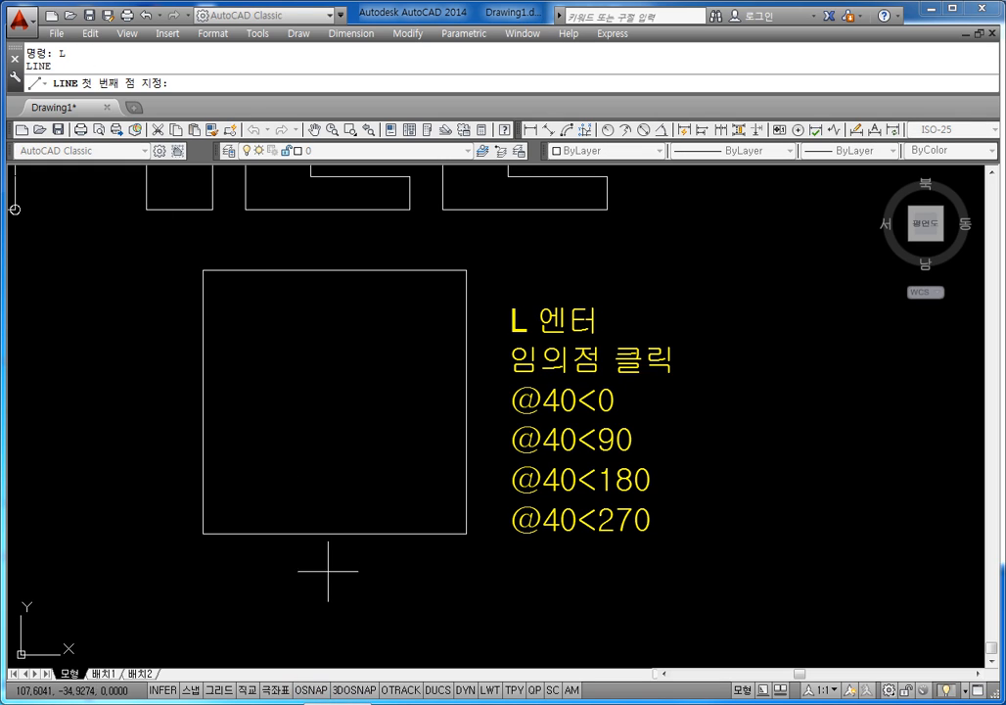
left_click(311, 690)
left_click(203, 269)
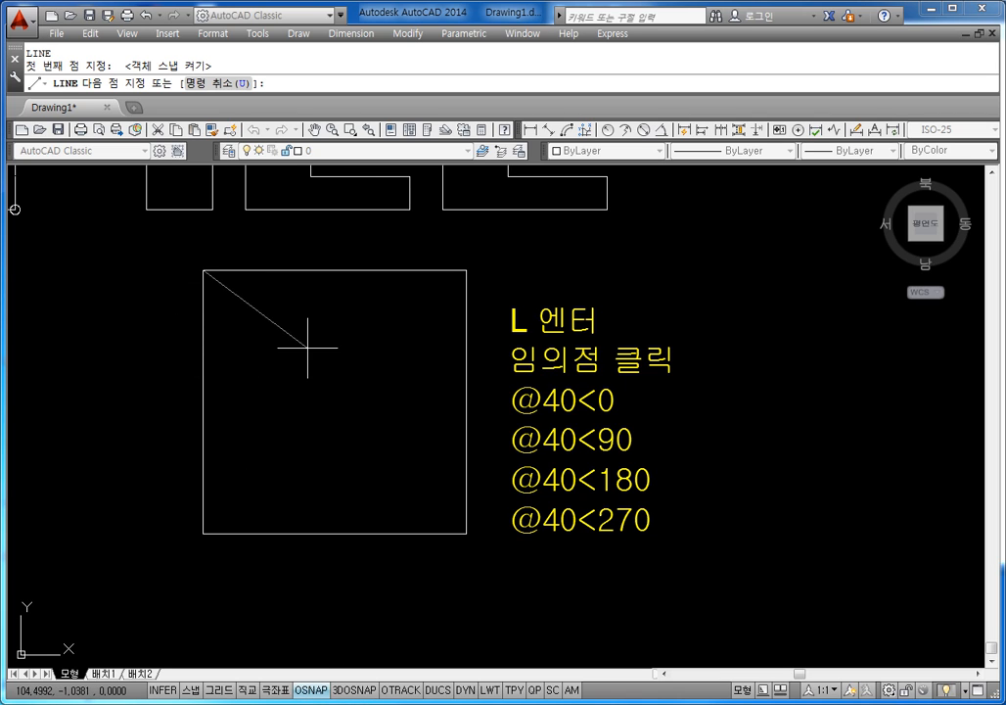
left_click(466, 533)
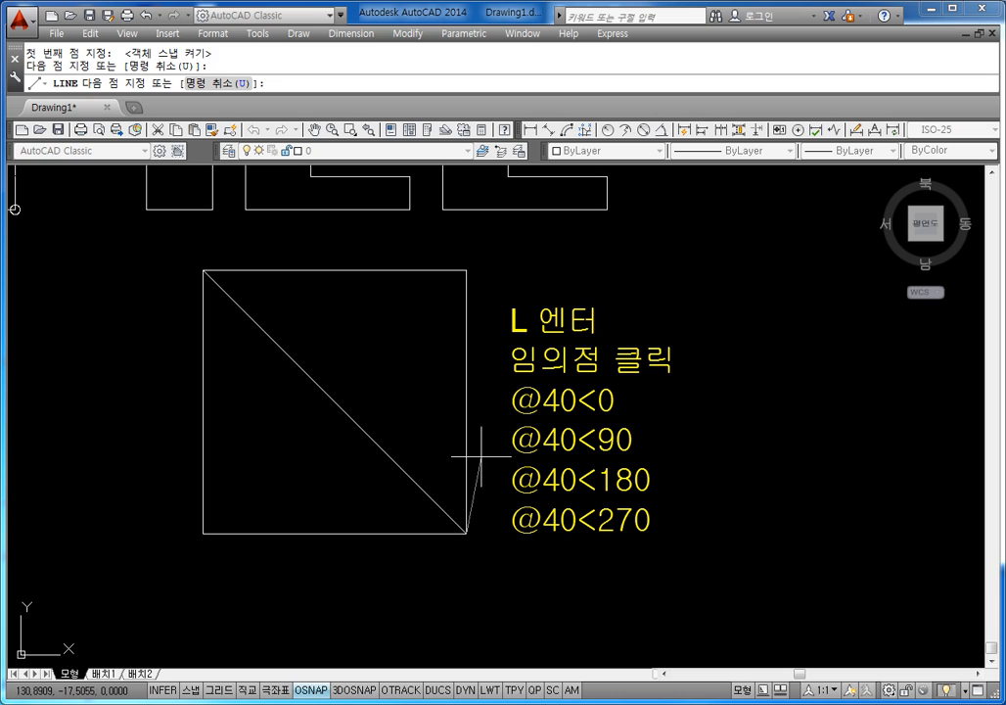
key("Return")
Step: Draw the second diagonal line from the square's upper-right corner to its lower-left corner
key("Return")
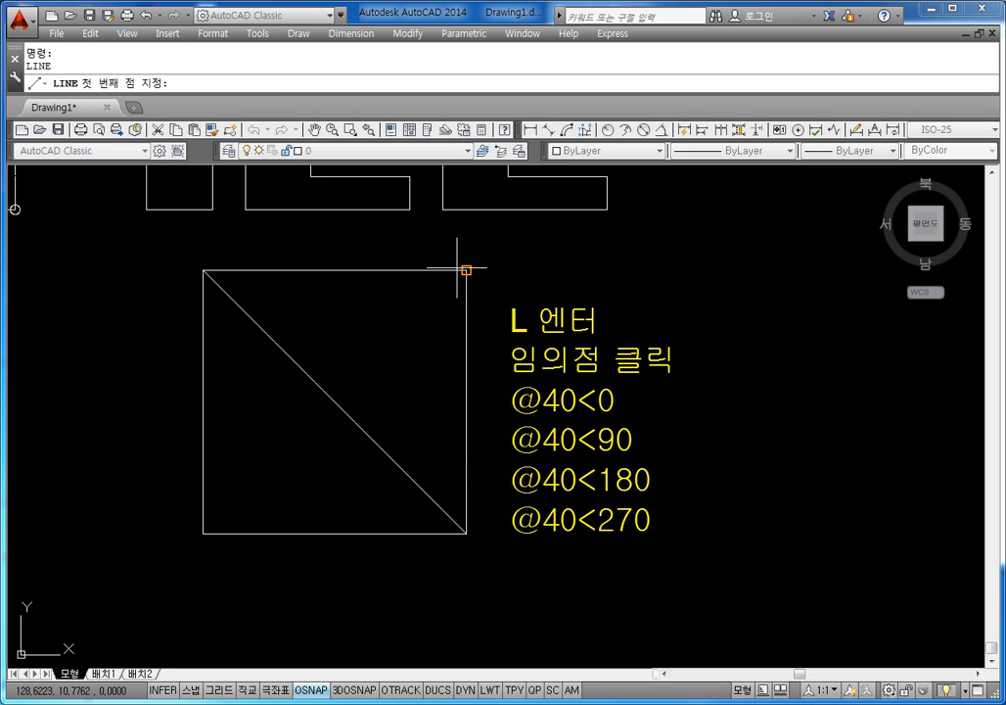
left_click(465, 270)
left_click(203, 534)
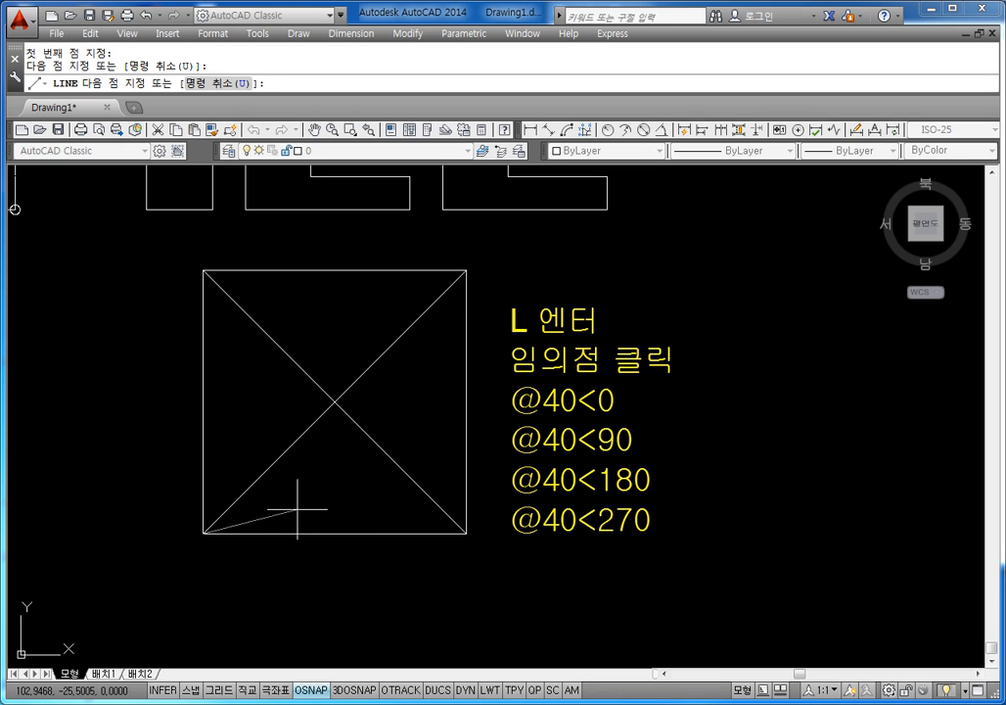
key("Return")
key("Return")
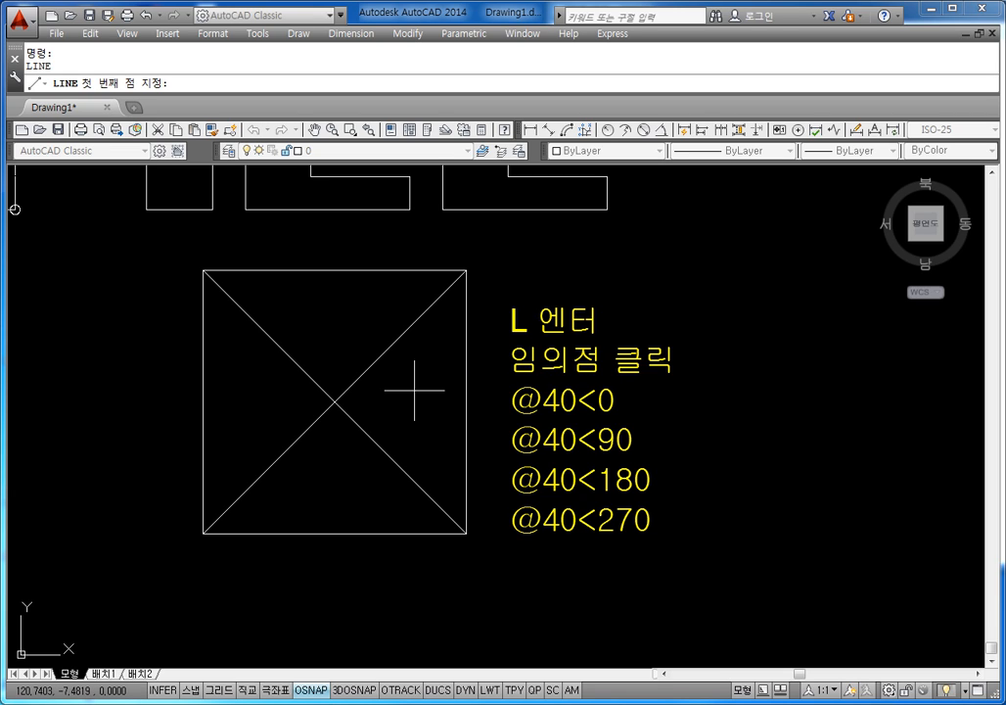
left_click(163, 428)
key("Escape")
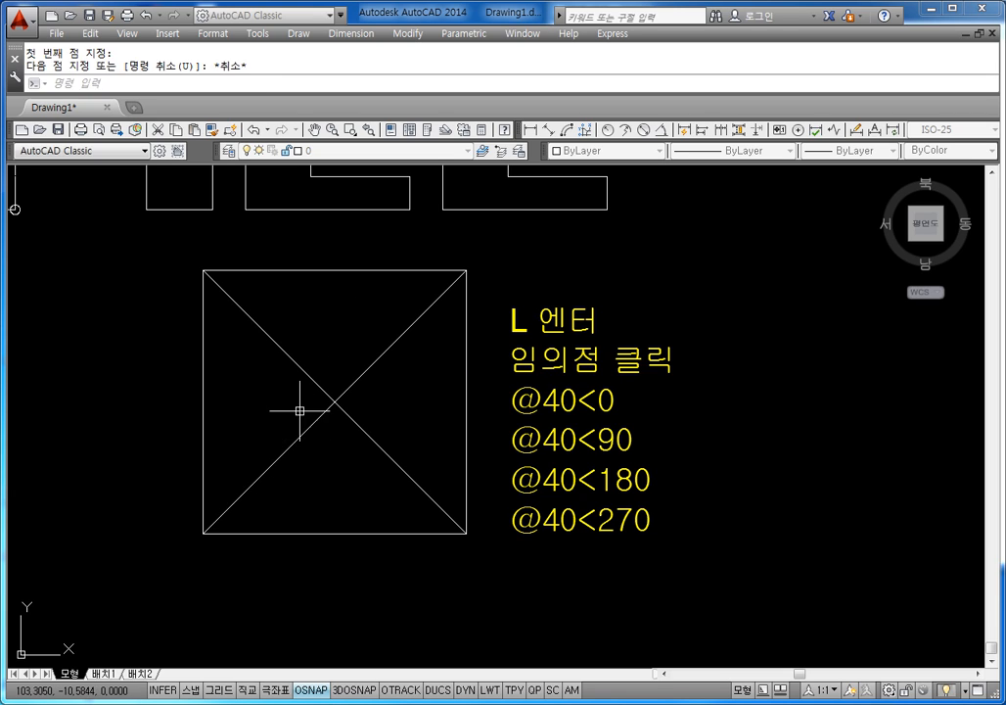
key("Escape")
key("Escape")
Step: Draw a vertical line from the midpoint of the square's upper edge to the midpoint of its lower edge
type("l")
key("Return")
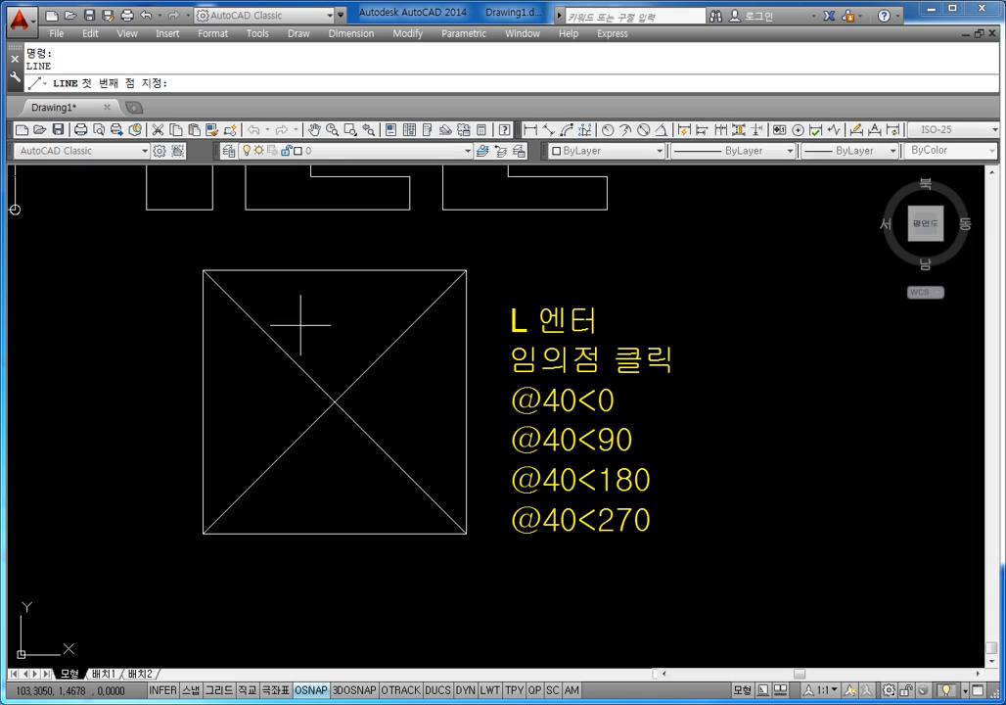
left_click(336, 271)
left_click(335, 533)
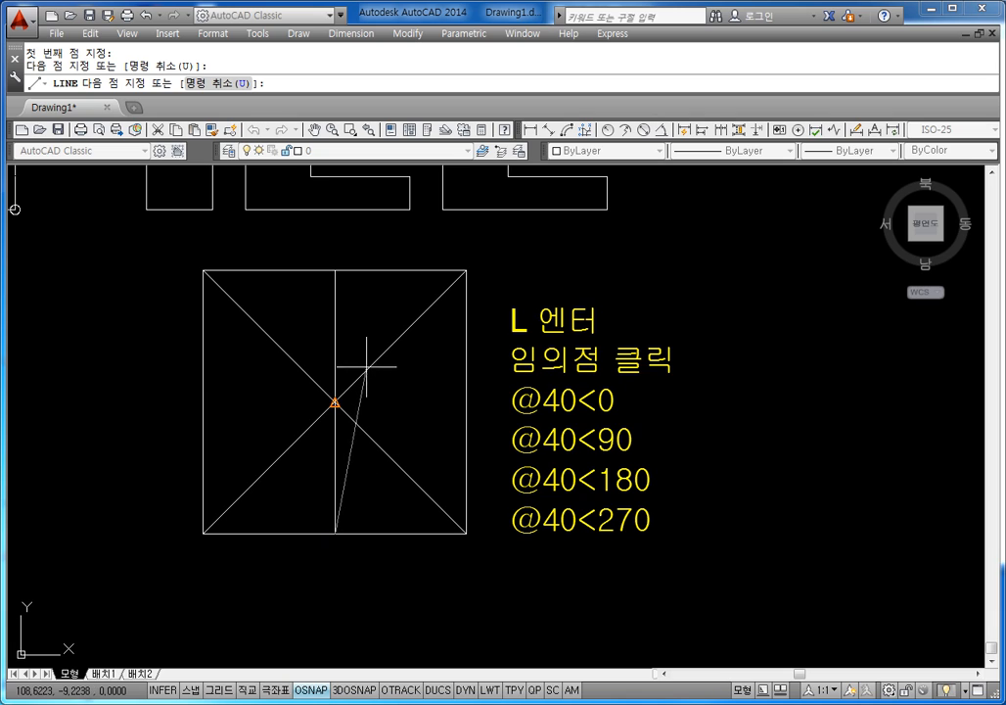
key("Return")
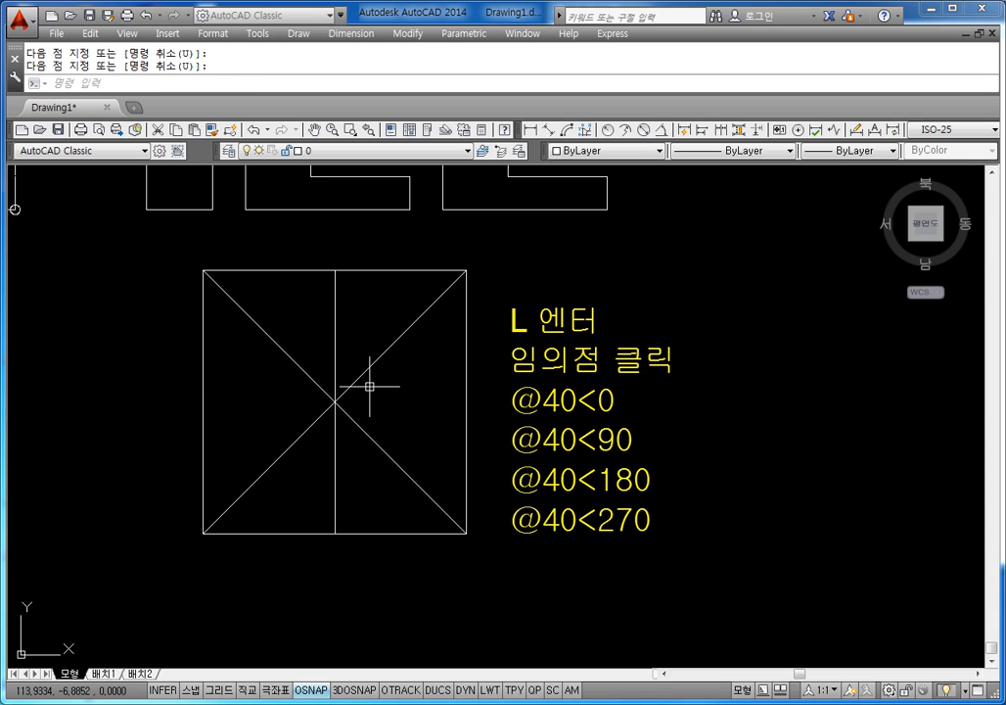
Step: Draw a horizontal line from the midpoint of the square's left edge to the midpoint of its right edge
key("Return")
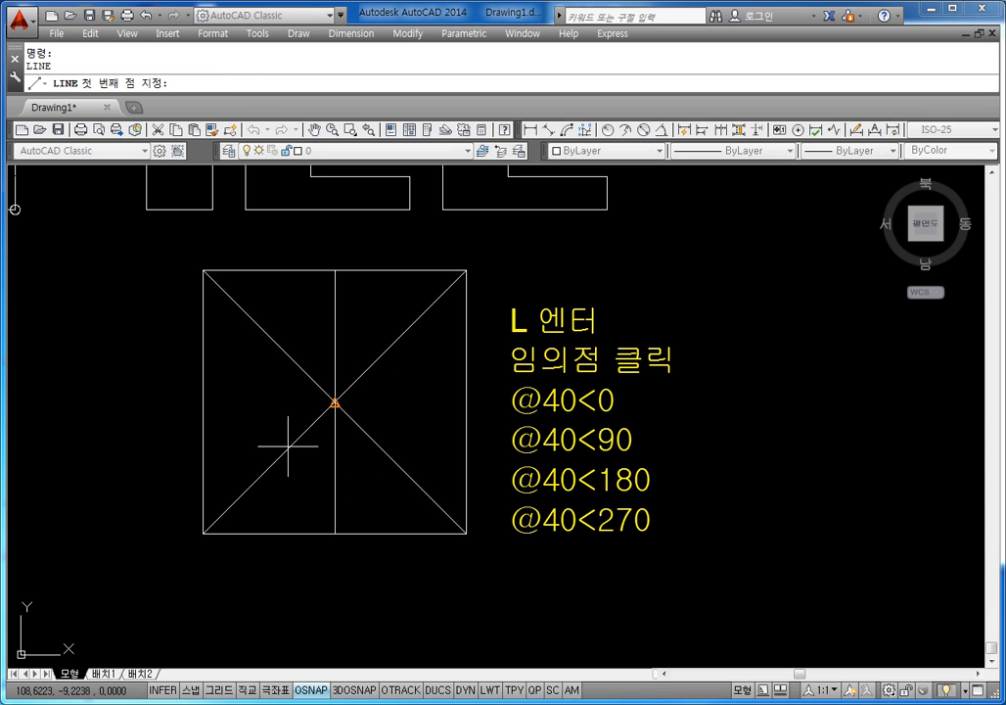
left_click(203, 403)
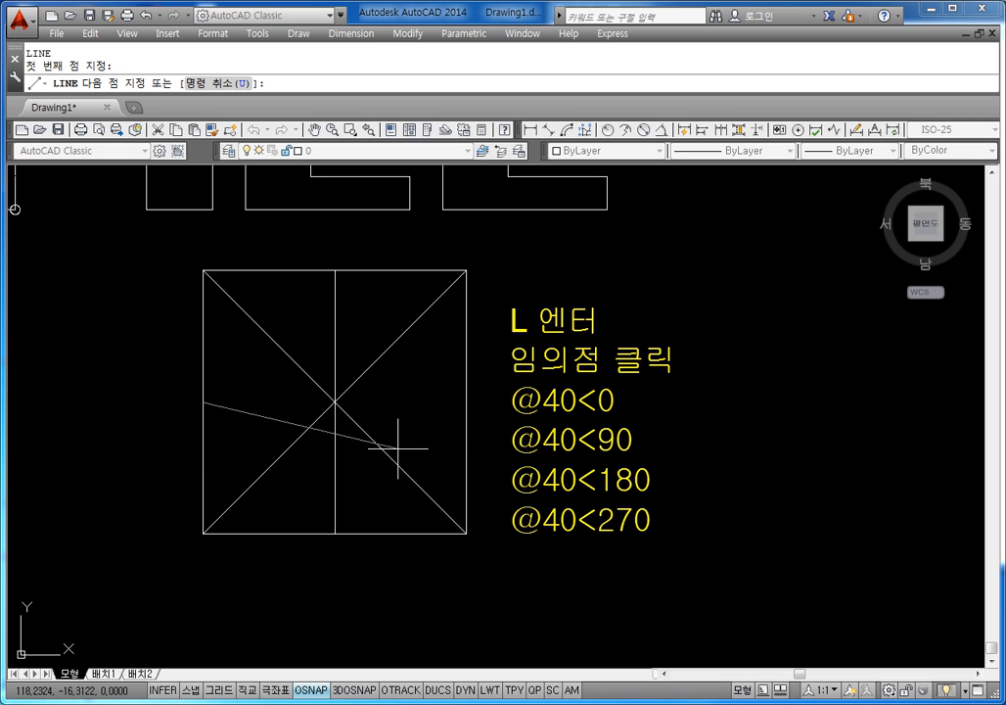
left_click(466, 402)
key("Return")
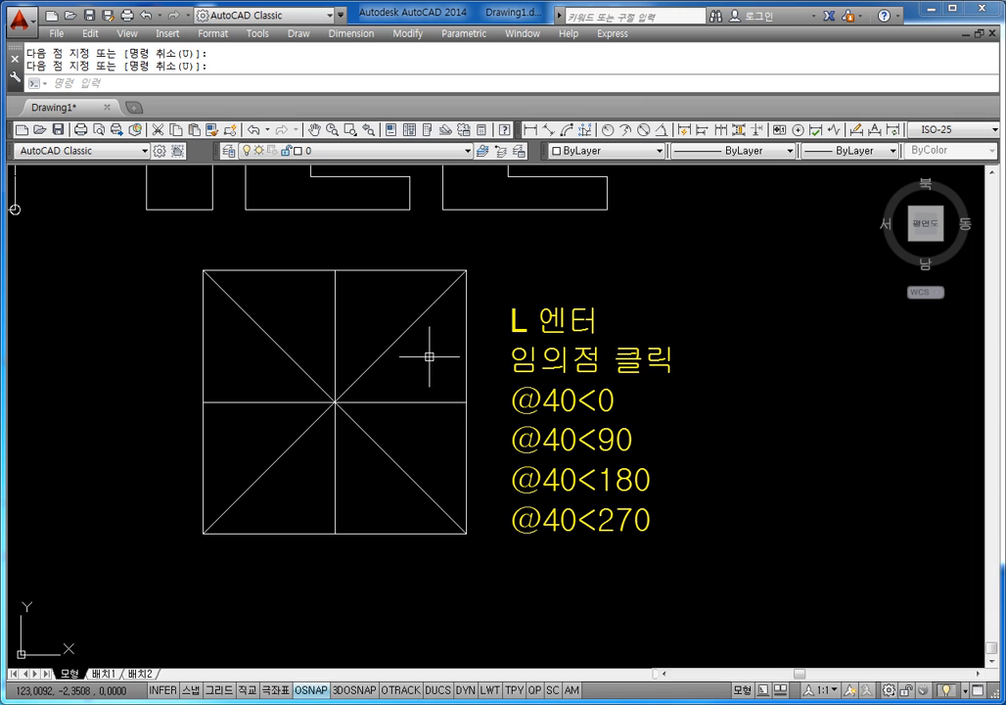
Step: Draw a closed diamond inside the square by connecting the midpoints of its four edges with lines
type("l")
key("Return")
left_click(335, 270)
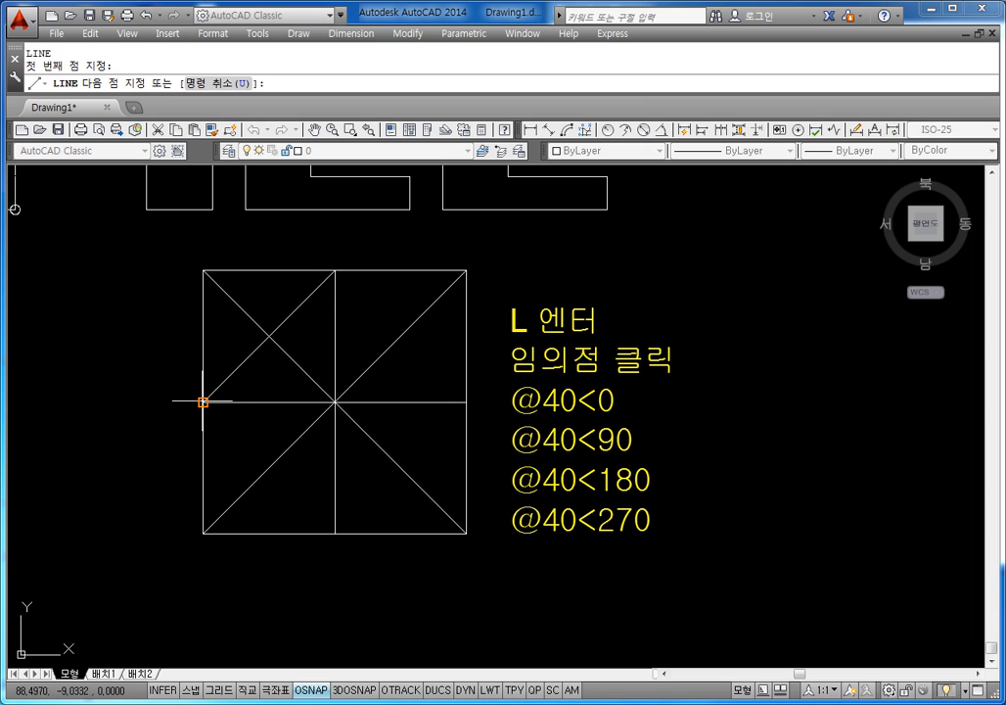
left_click(203, 401)
left_click(335, 534)
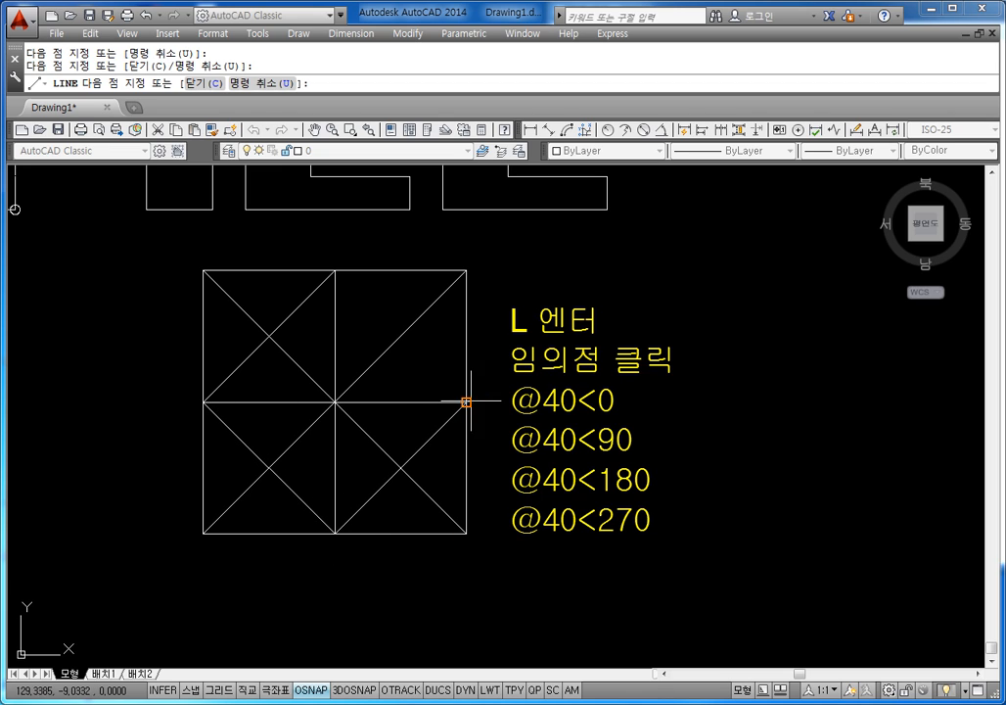
left_click(335, 270)
key("Return")
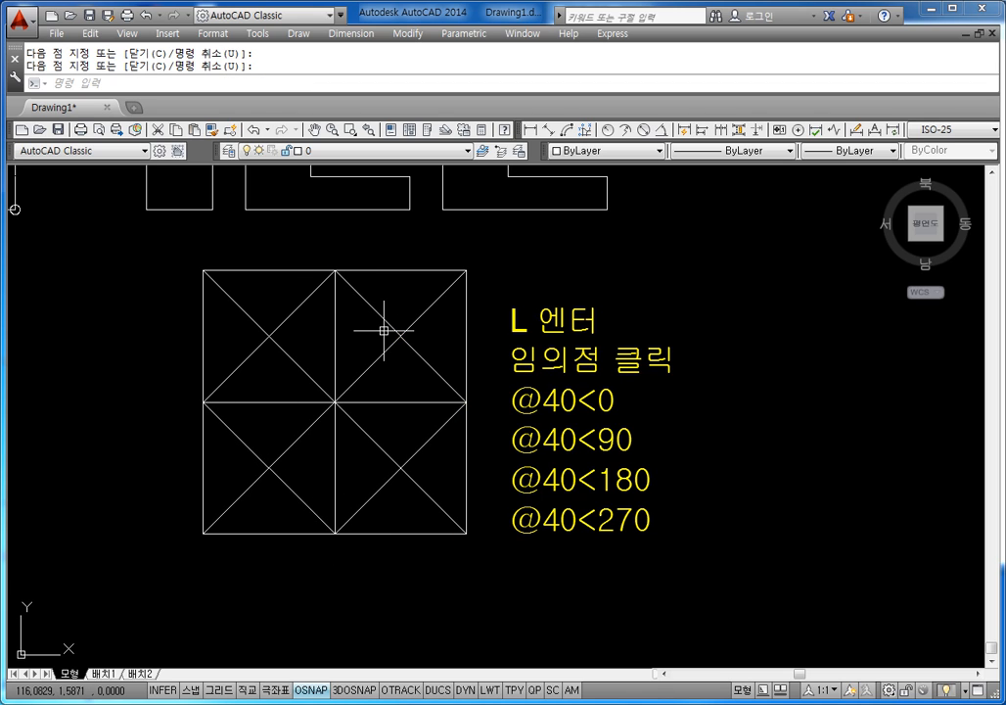
Step: Draw a smaller square with lines through the four points where the diamond crosses the diagonals
type("l")
key("Return")
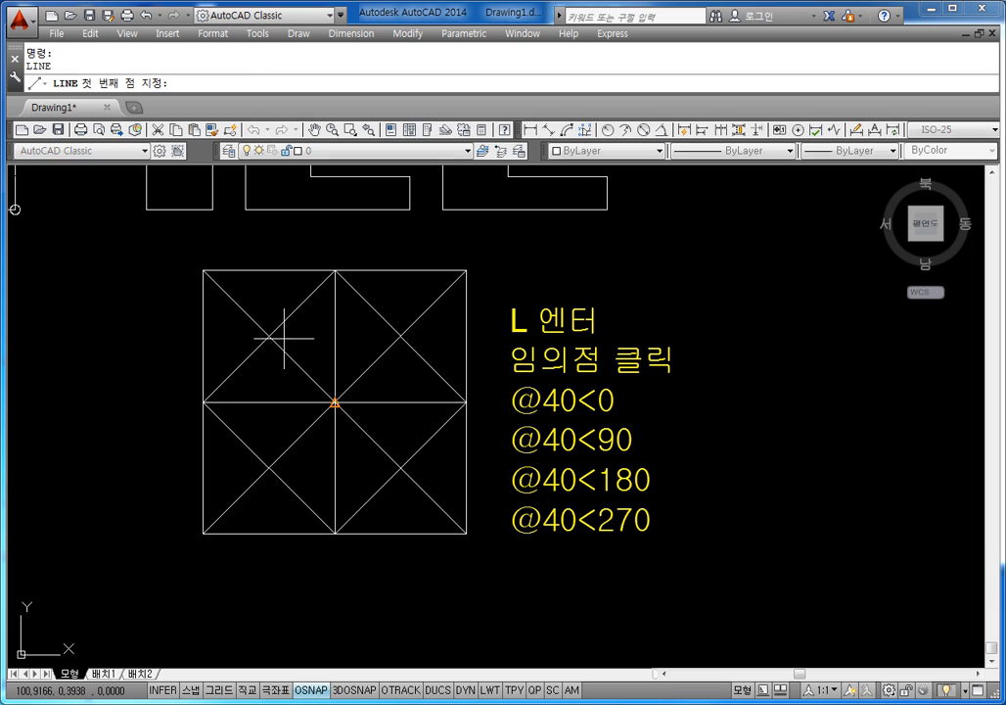
left_click(269, 334)
left_click(269, 466)
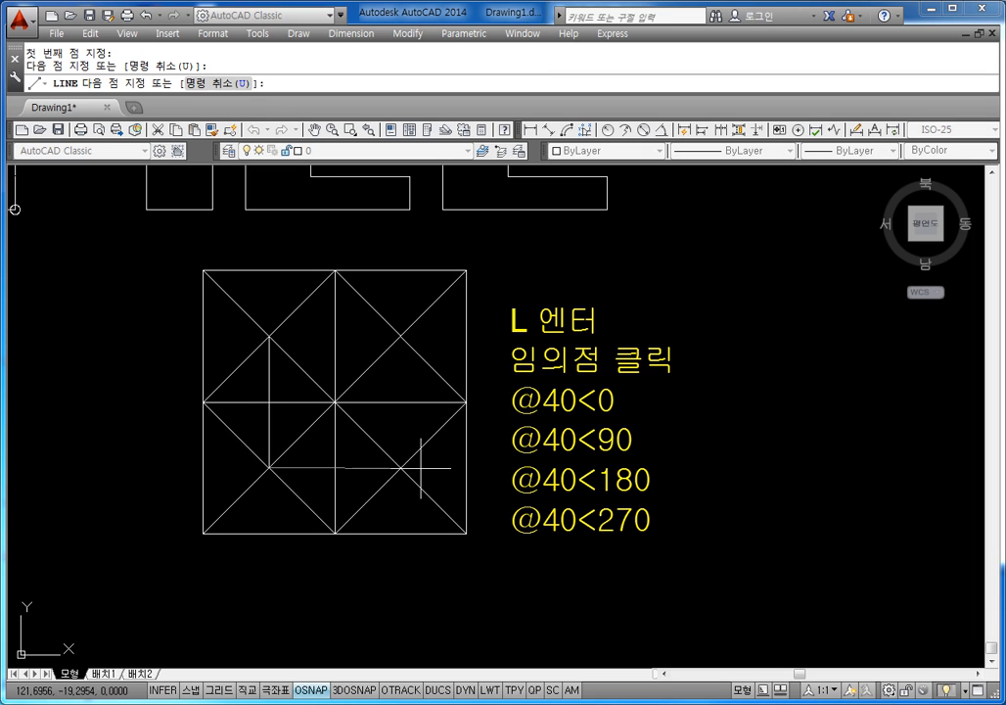
left_click(400, 467)
left_click(400, 335)
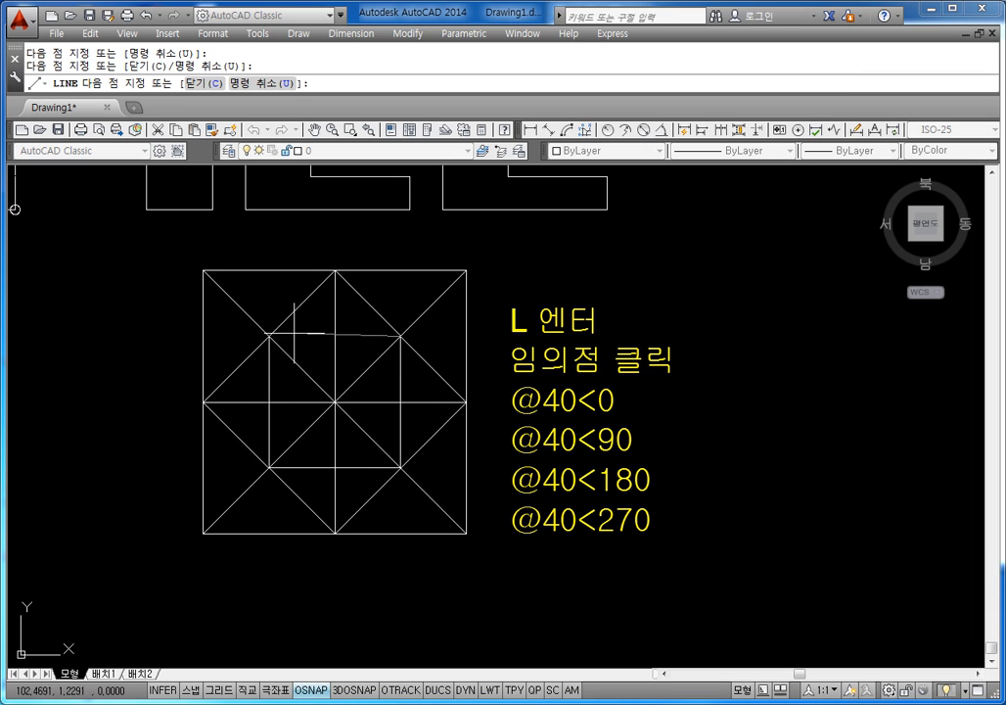
left_click(269, 335)
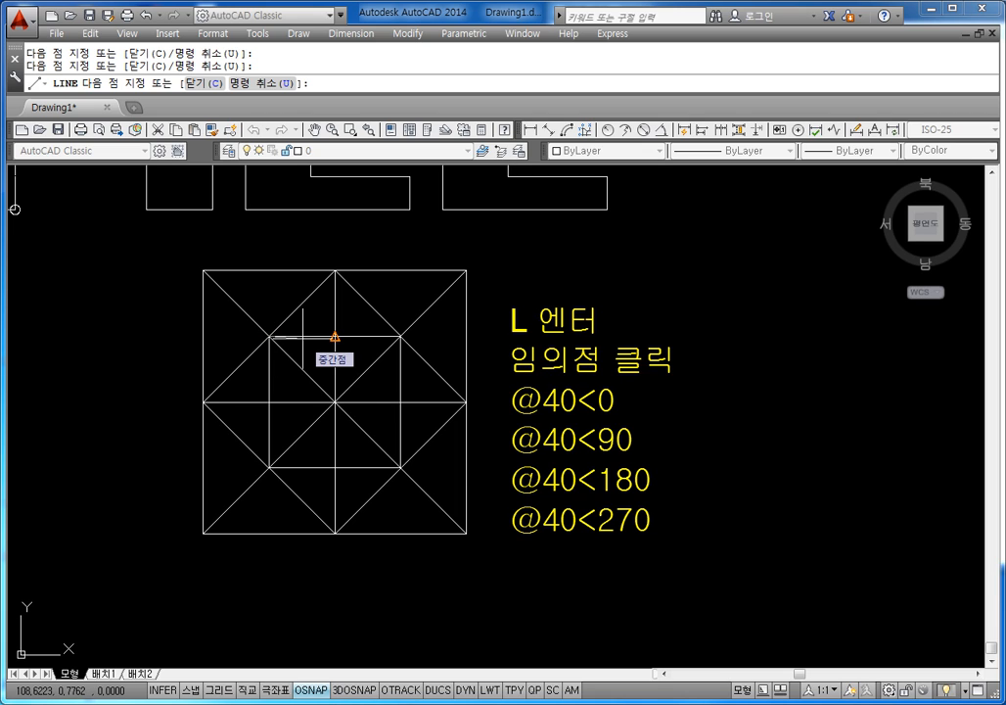
key("Return")
Step: Draw a second diamond by connecting the midpoints of the inner square's four sides with lines
key("Return")
left_click(334, 336)
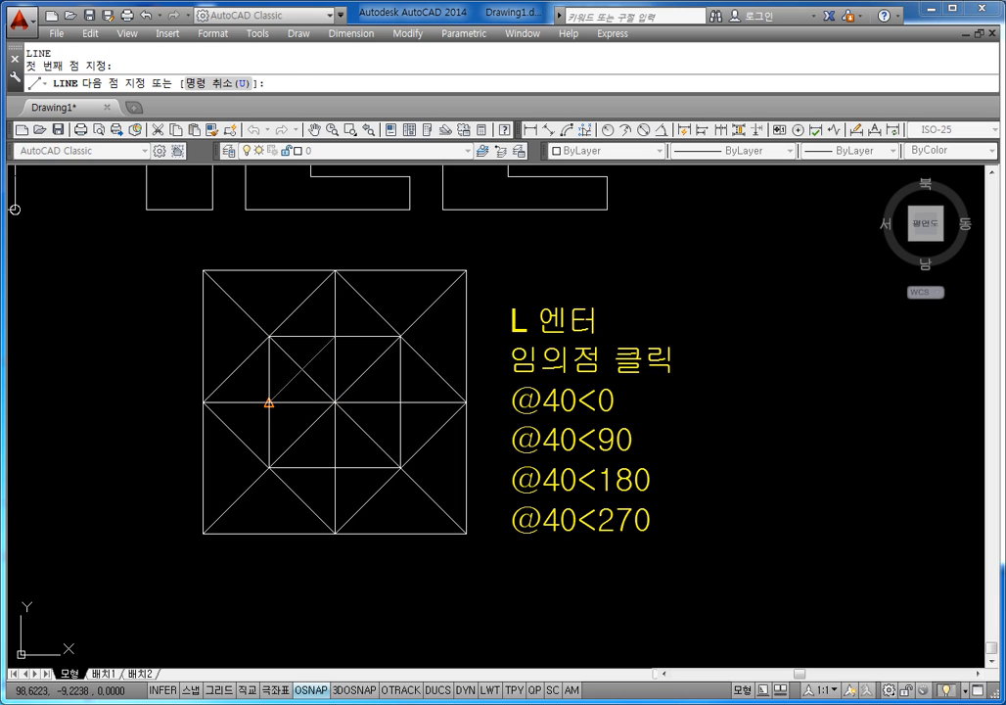
left_click(269, 401)
left_click(333, 467)
left_click(400, 401)
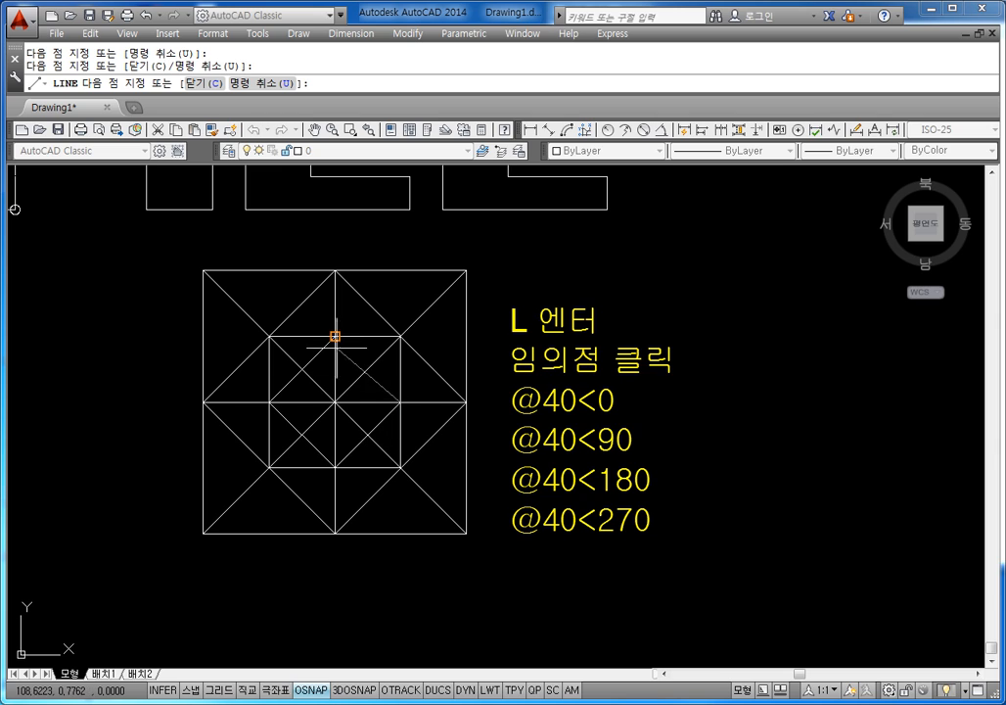
left_click(334, 337)
key("Return")
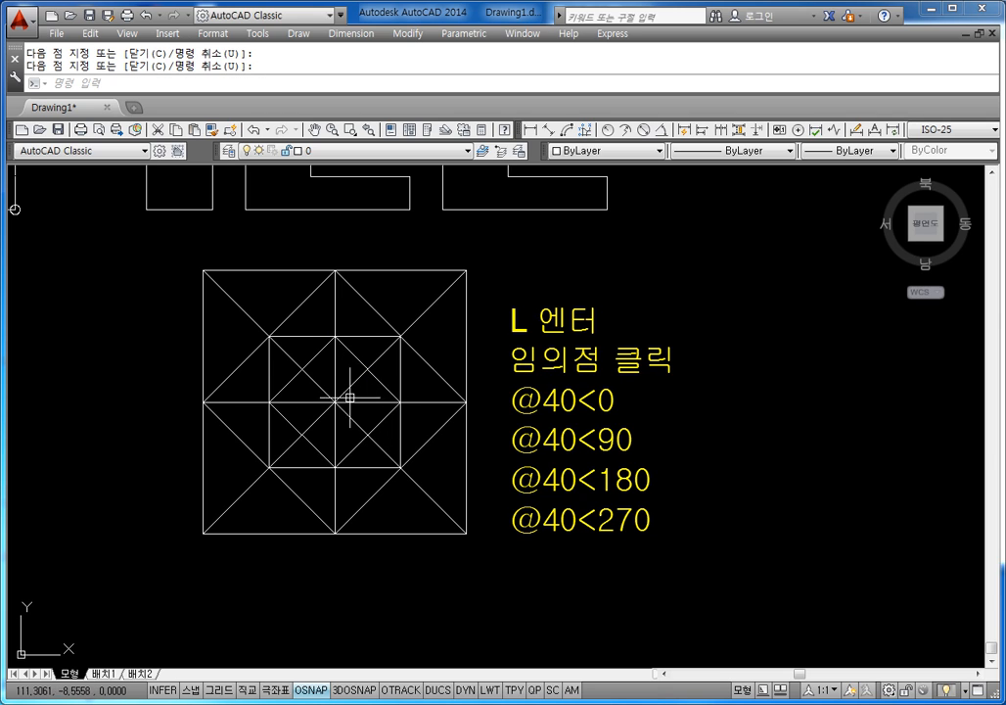
Step: Draw the innermost square with lines through the points where the smaller diamond crosses the diagonals
key("Return")
left_click(334, 401)
left_click(301, 434)
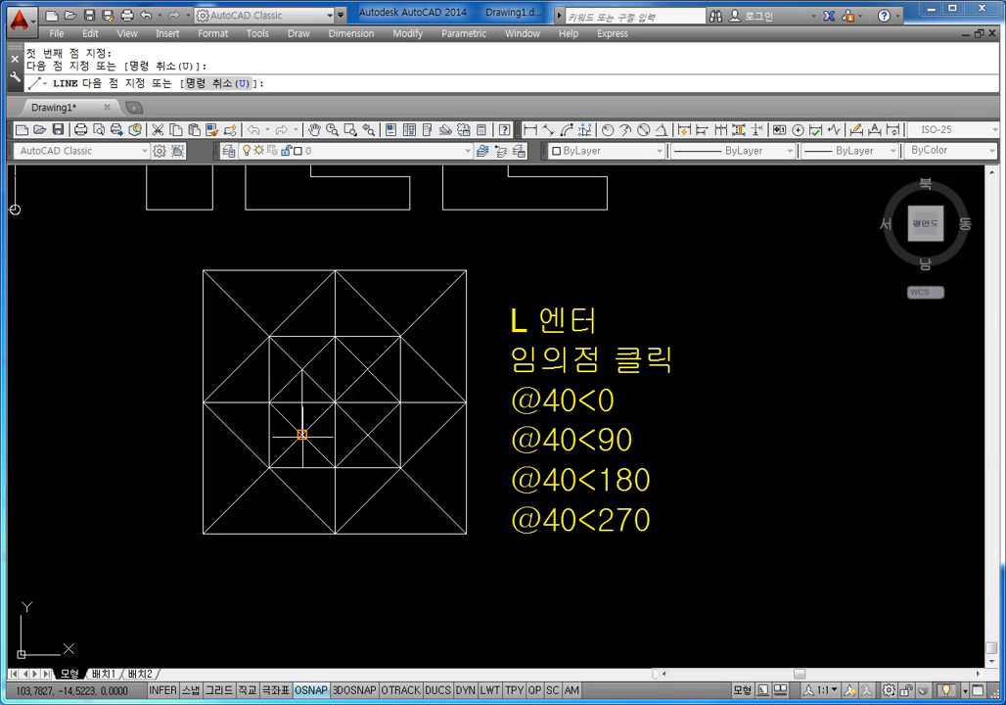
left_click(367, 433)
left_click(367, 369)
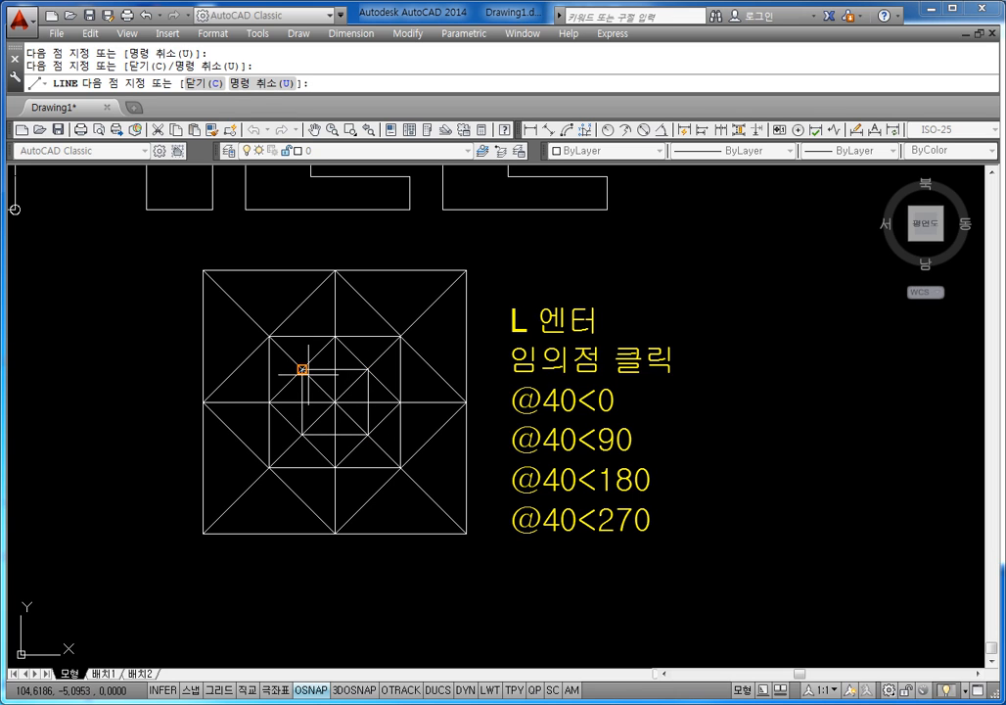
left_click(301, 369)
key("Escape")
scroll(509, 401, "down", 4)
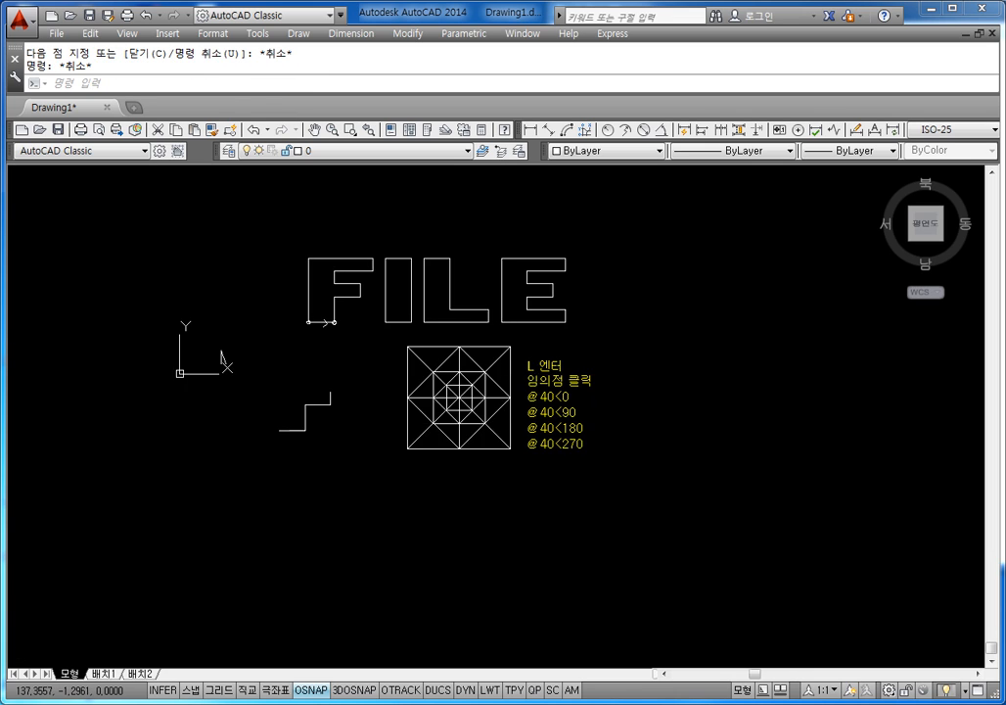
scroll(539, 422, "up", 4)
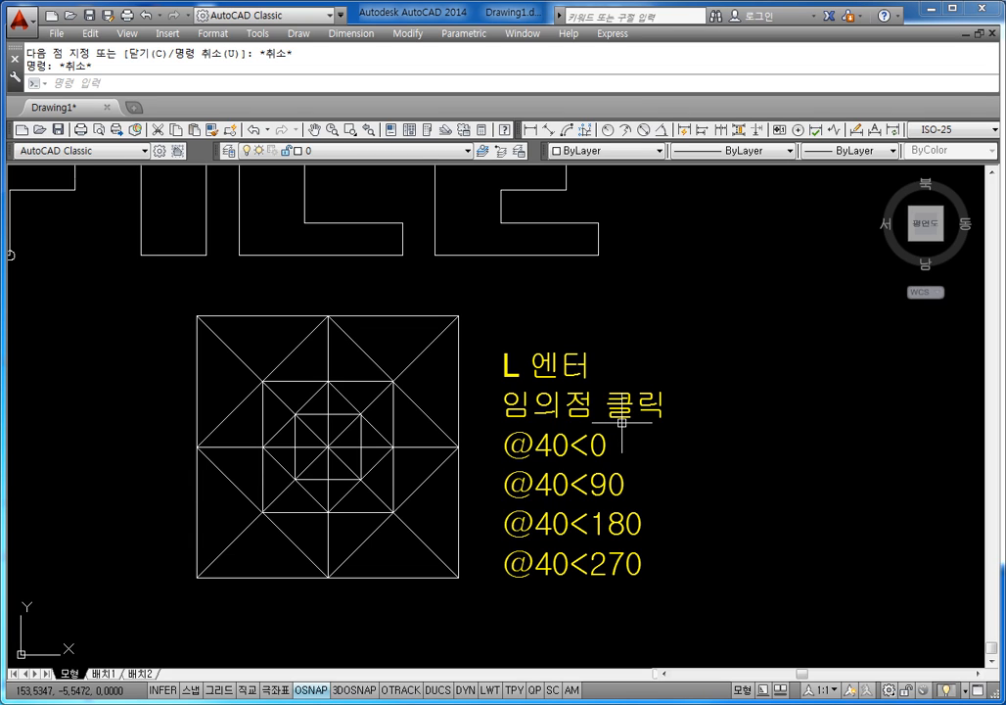
scroll(621, 423, "down", 2)
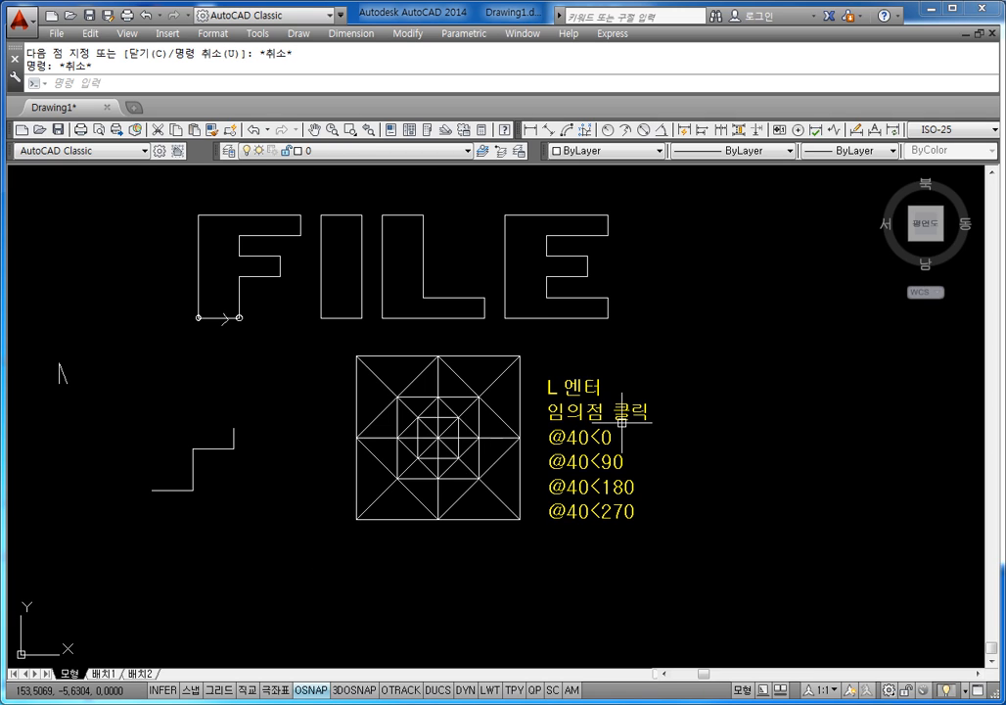
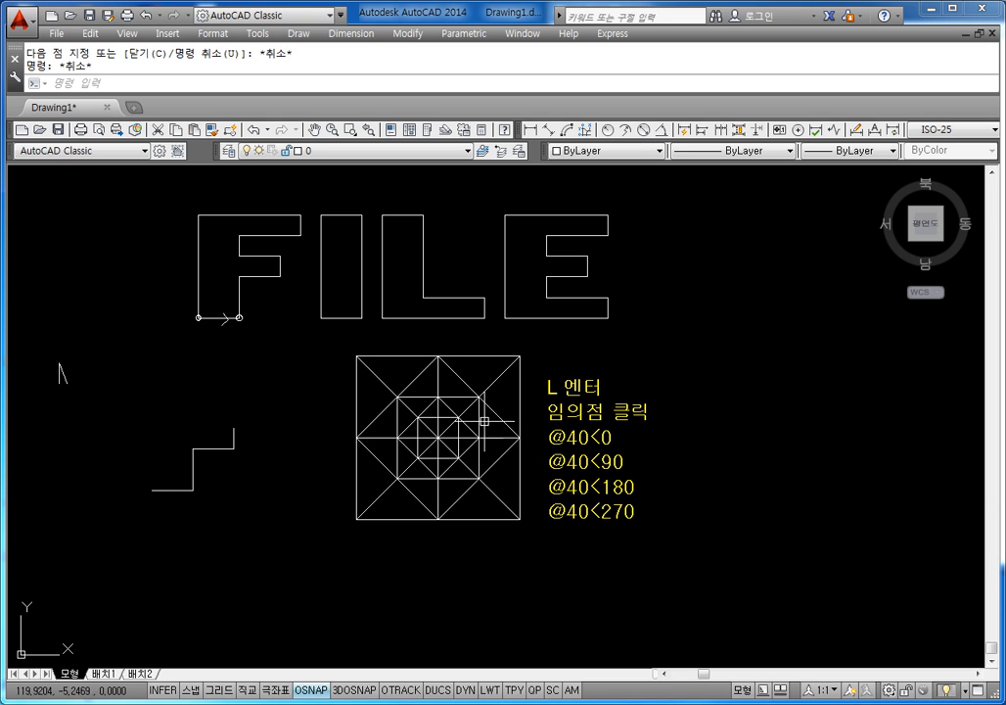
middle_click_drag(564, 452, 474, 447)
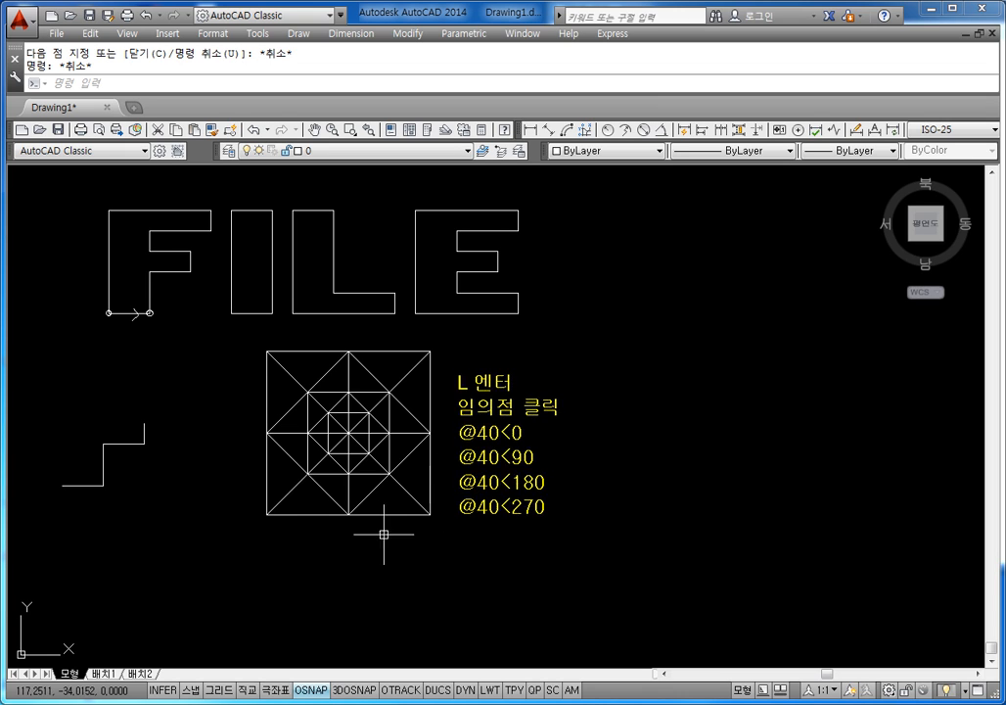
middle_click_drag(290, 604, 387, 519)
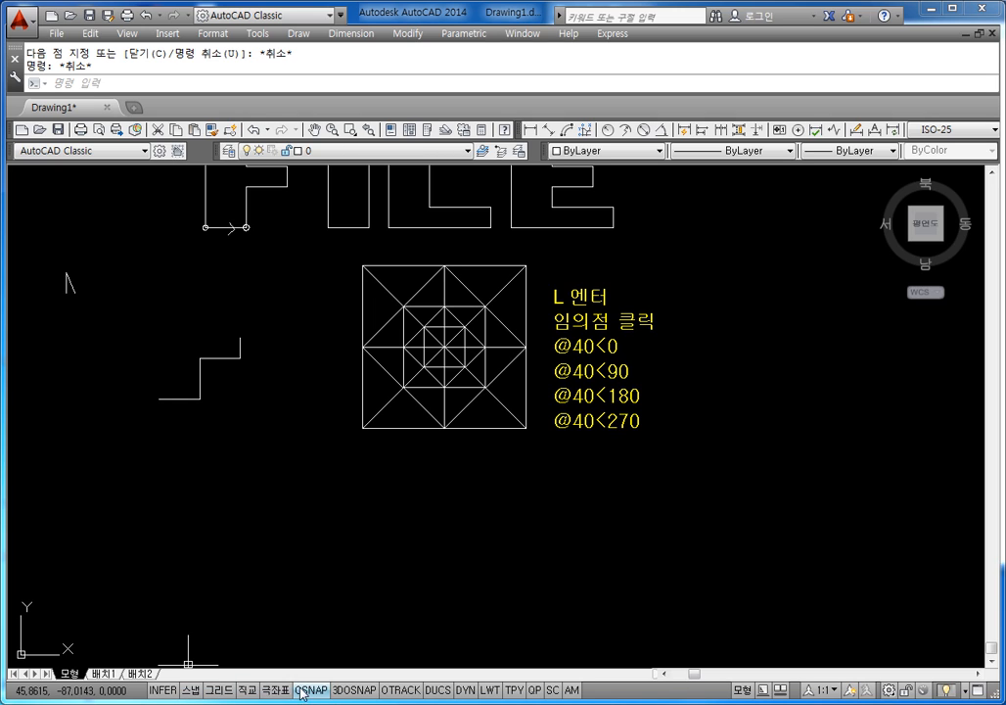
Step: Turn on snap mode
left_click(192, 691)
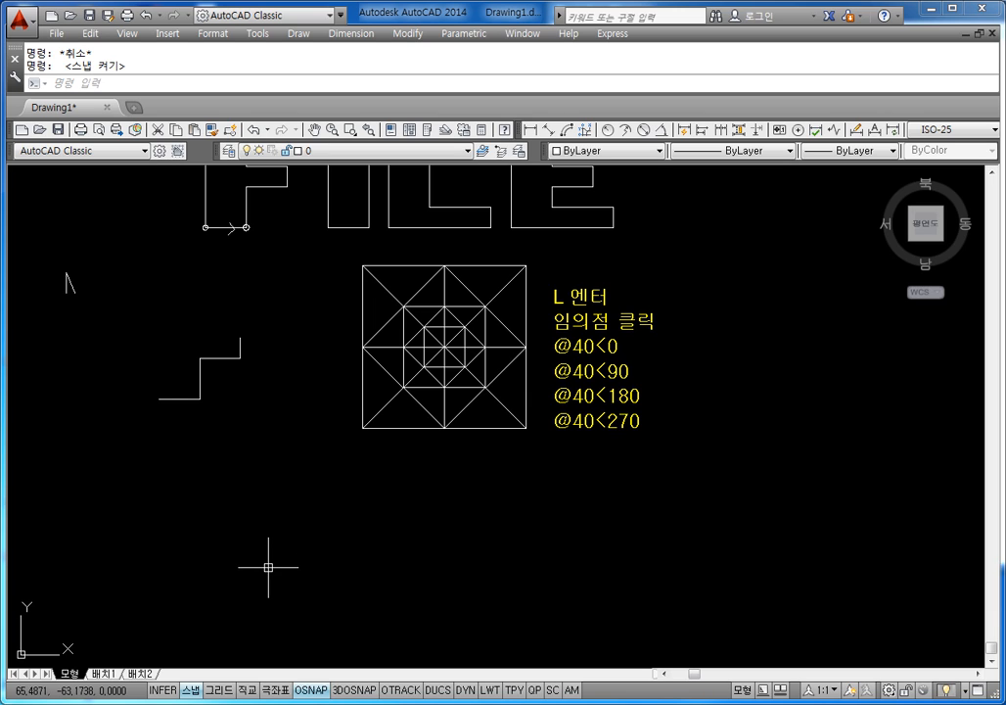
key("Escape")
Step: Draw a descending staircase of 10-unit line segments from 70,-30 to 100,-60, below the nested square pattern
type("L")
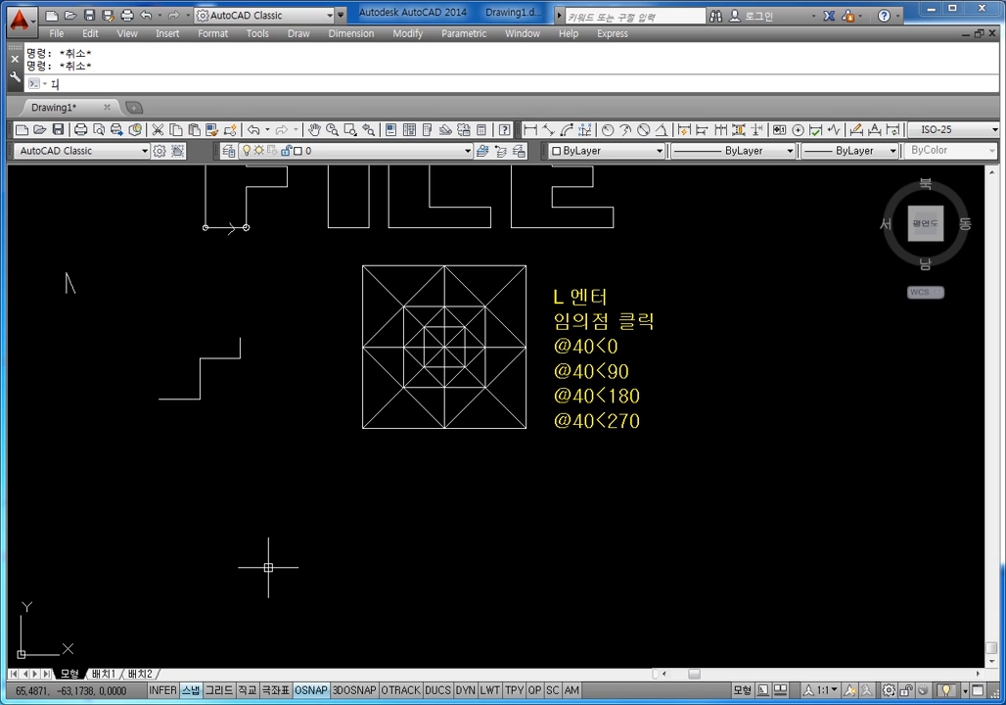
key("Return")
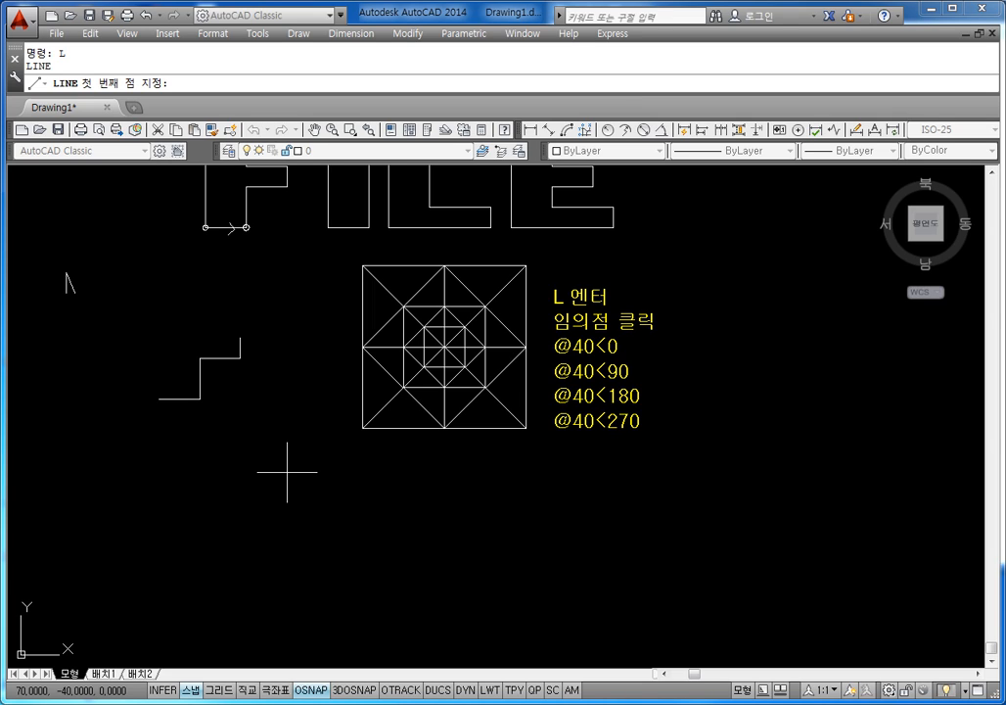
left_click(287, 429)
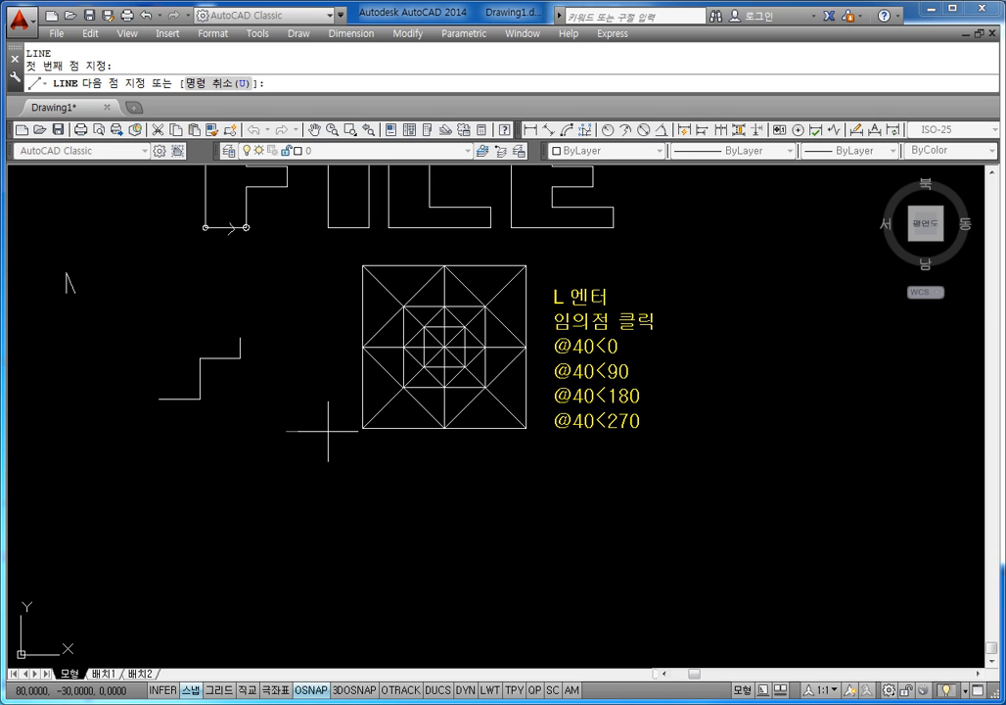
left_click(328, 431)
left_click(328, 471)
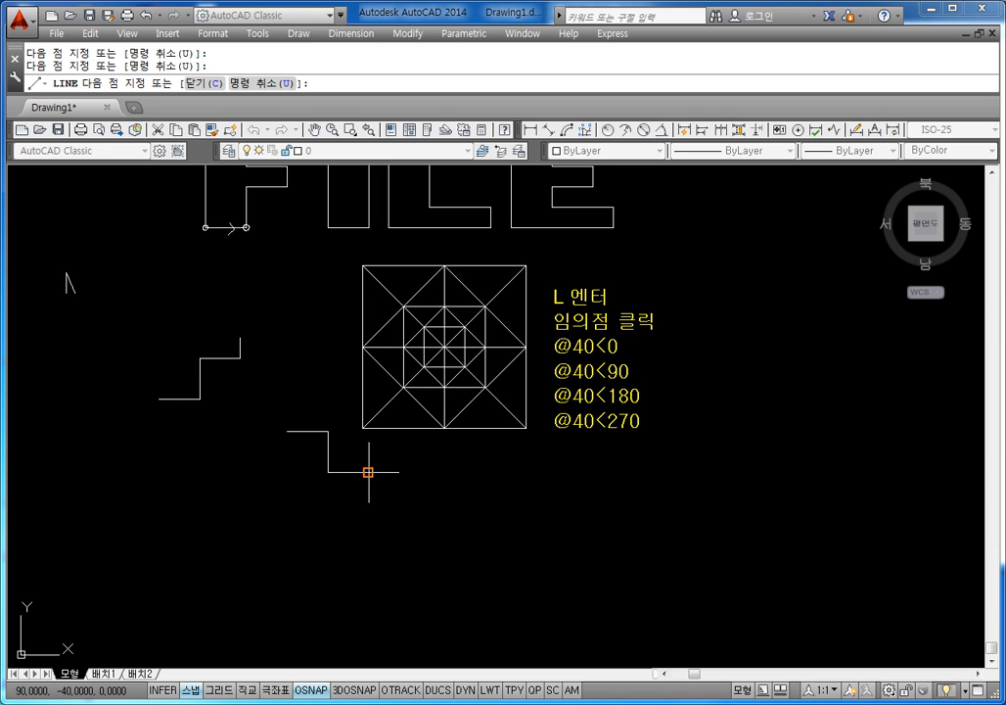
left_click(368, 471)
left_click(368, 512)
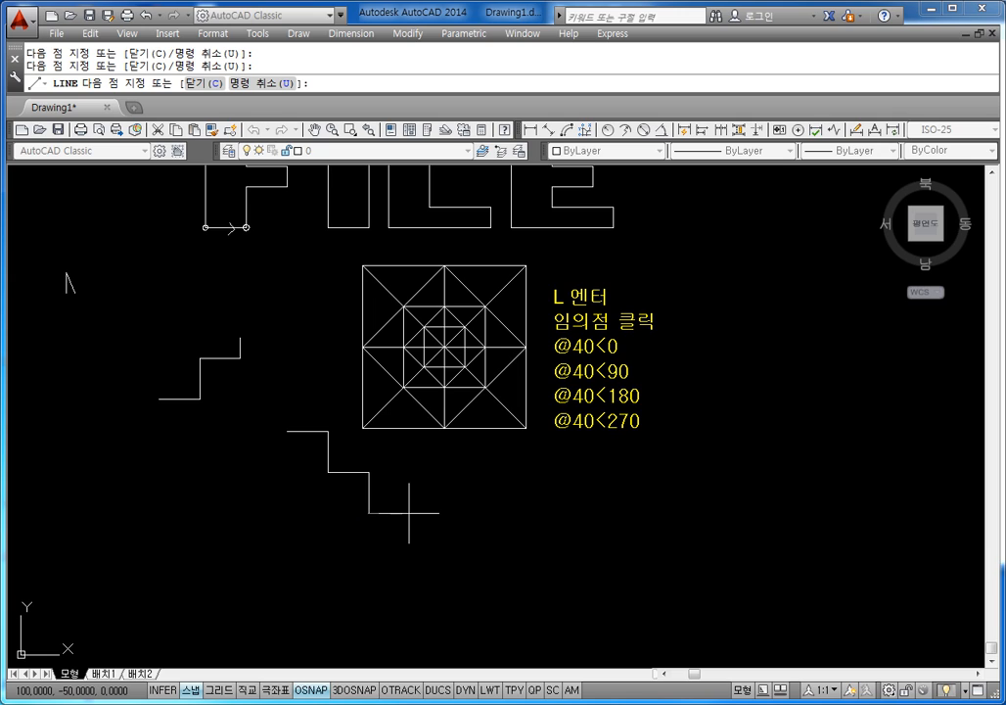
left_click(409, 512)
left_click(410, 554)
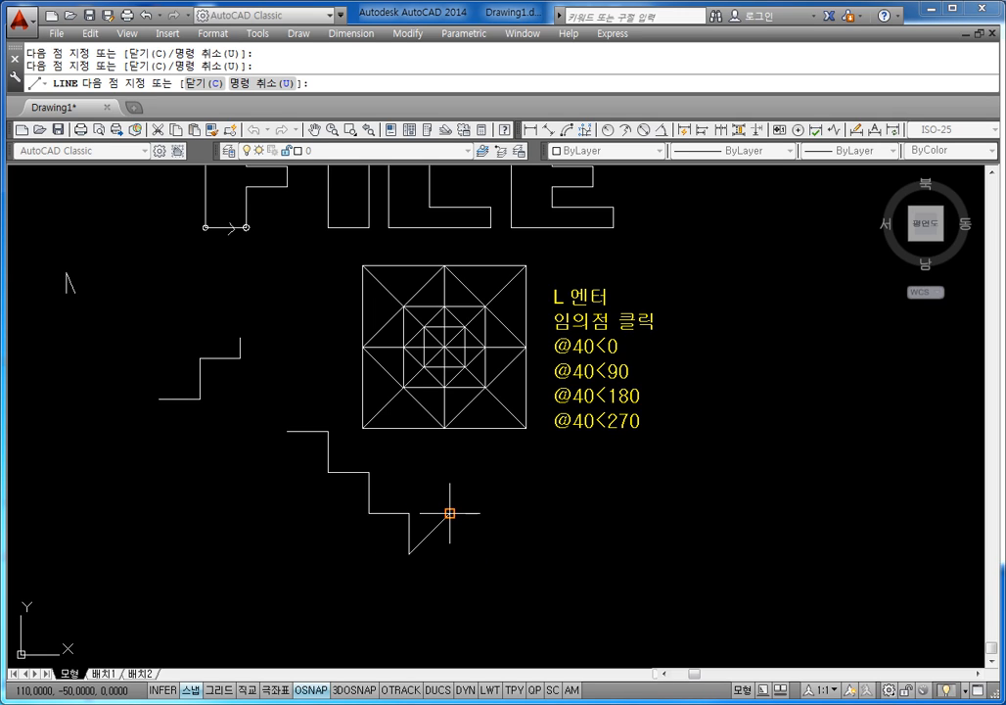
Step: Continue the line through 110,-50, 110,-40 and 100,-40 back to the staircase corner at 90,-40, and end it
left_click(449, 512)
left_click(449, 473)
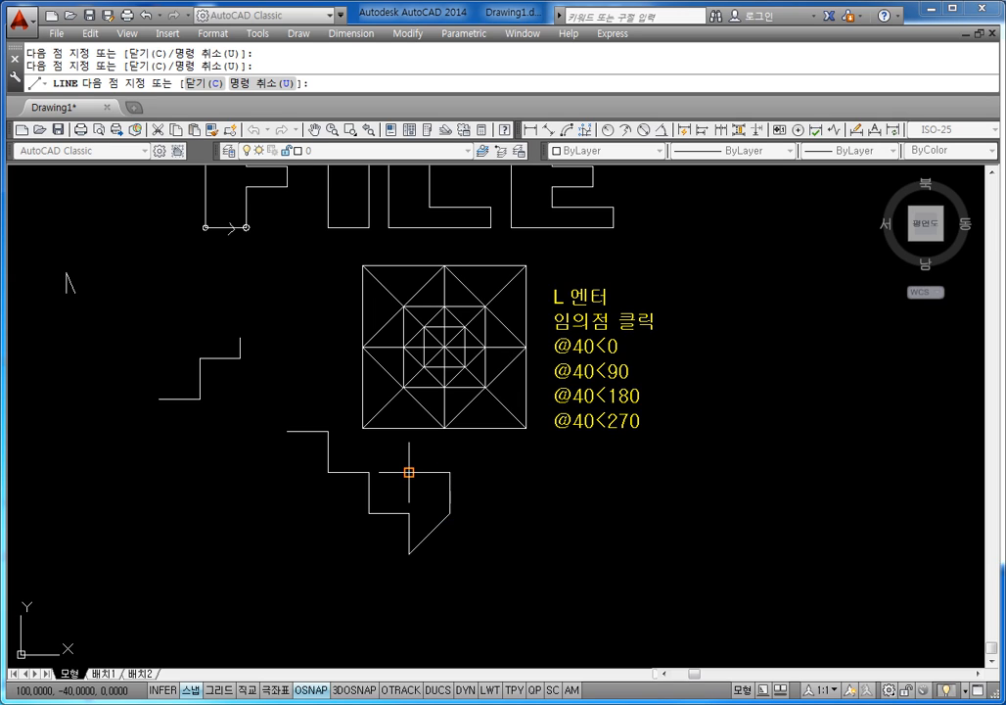
left_click(409, 472)
left_click(368, 473)
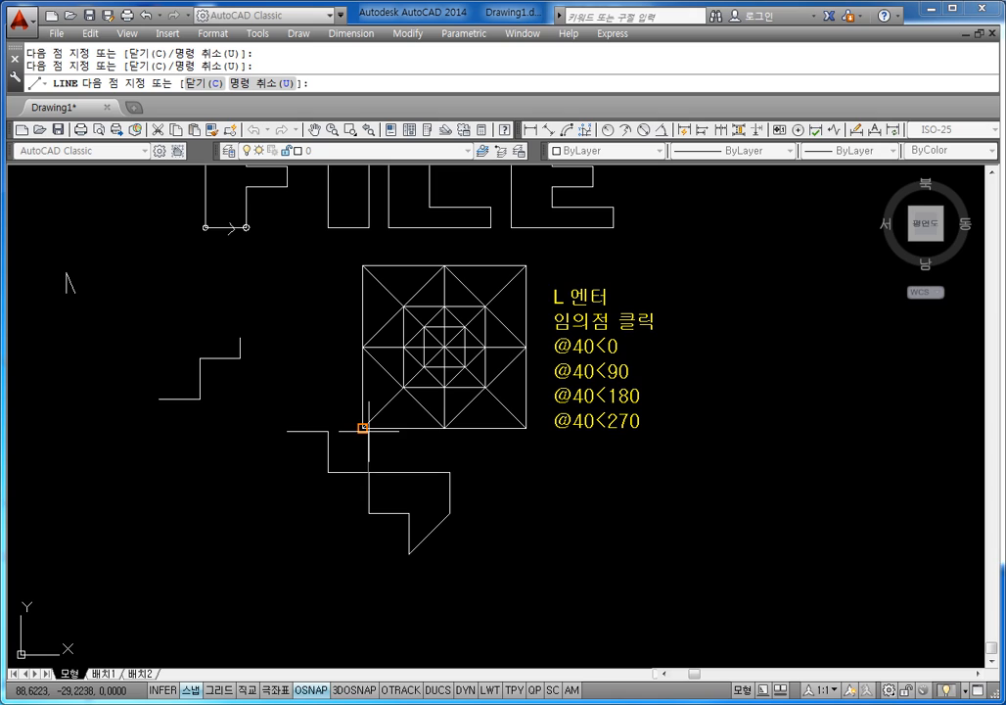
key("Escape")
key("Escape")
key("Escape")
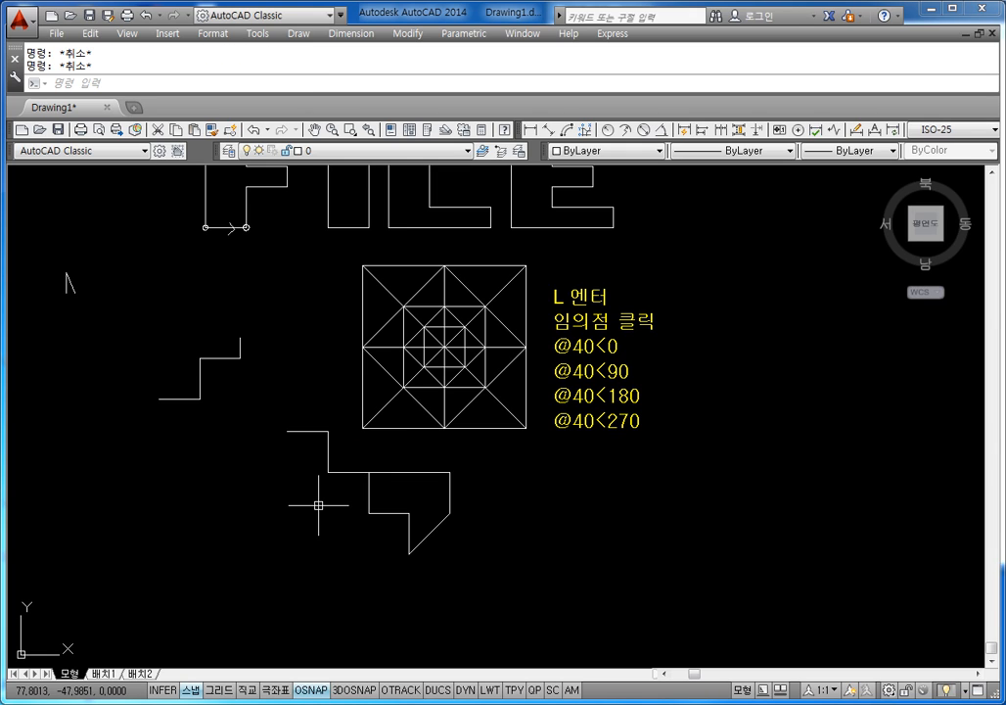
Step: Erase all the line segments of the staircase figure below the nested square pattern
left_click(473, 460)
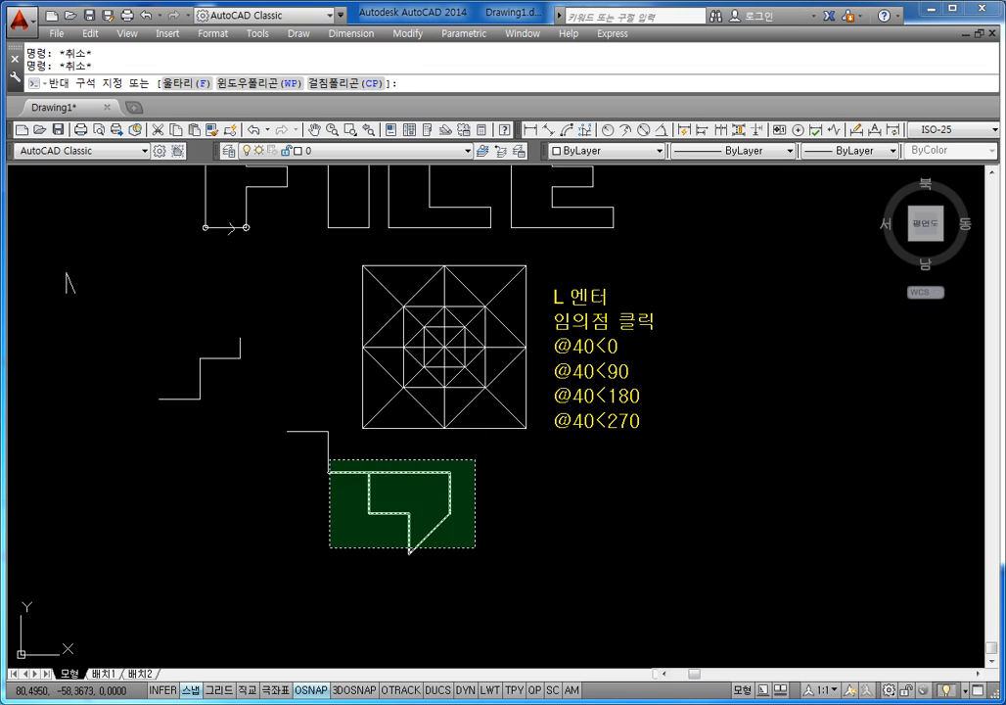
left_click(325, 551)
key("Delete")
left_click(334, 417)
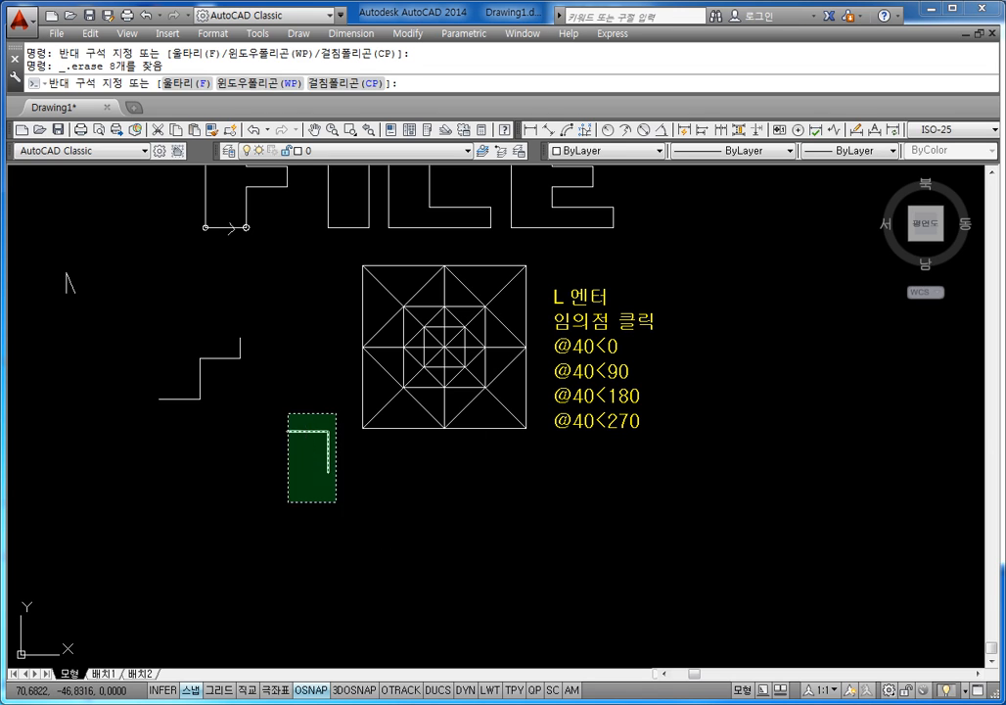
left_click(286, 504)
key("Delete")
key("Escape")
key("Escape")
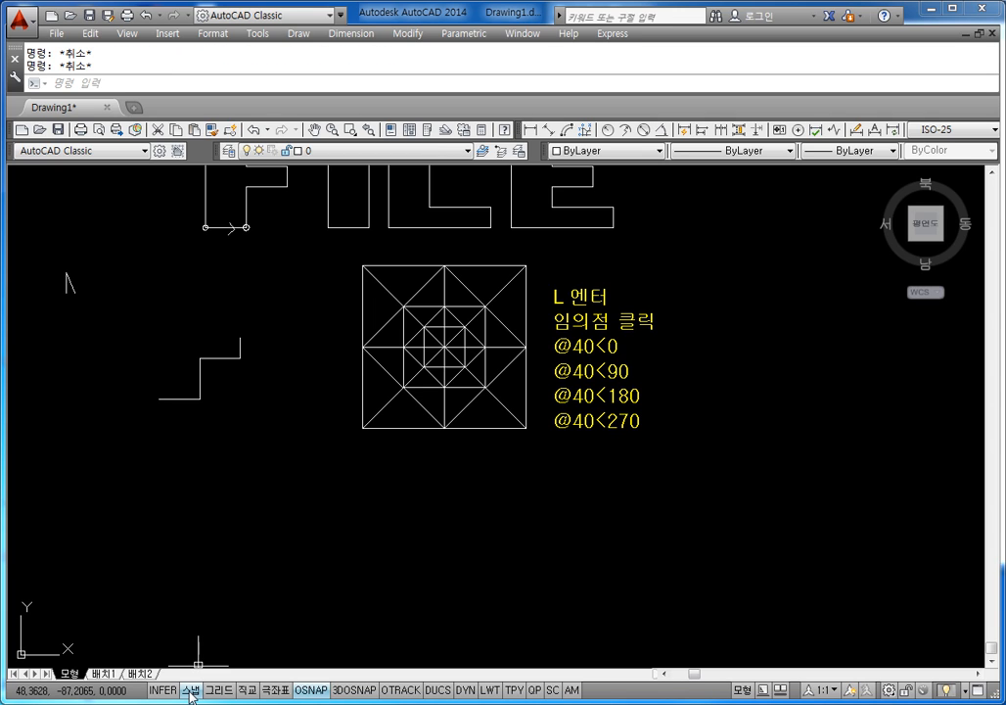
Step: Check the snap and grid spacing in the drafting settings
right_click(191, 691)
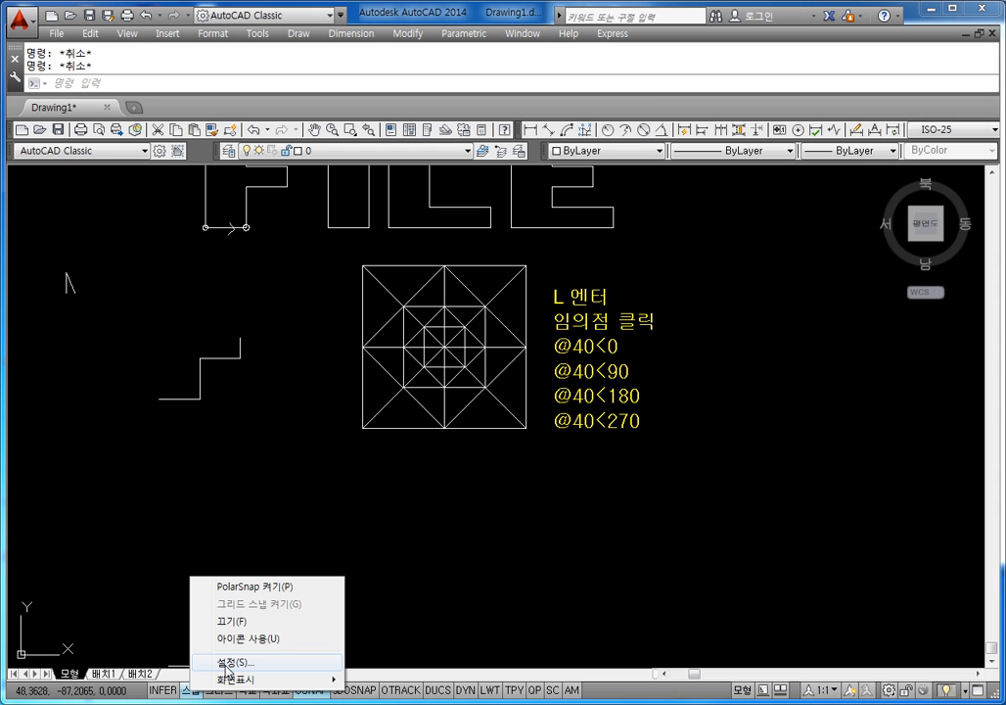
left_click(224, 662)
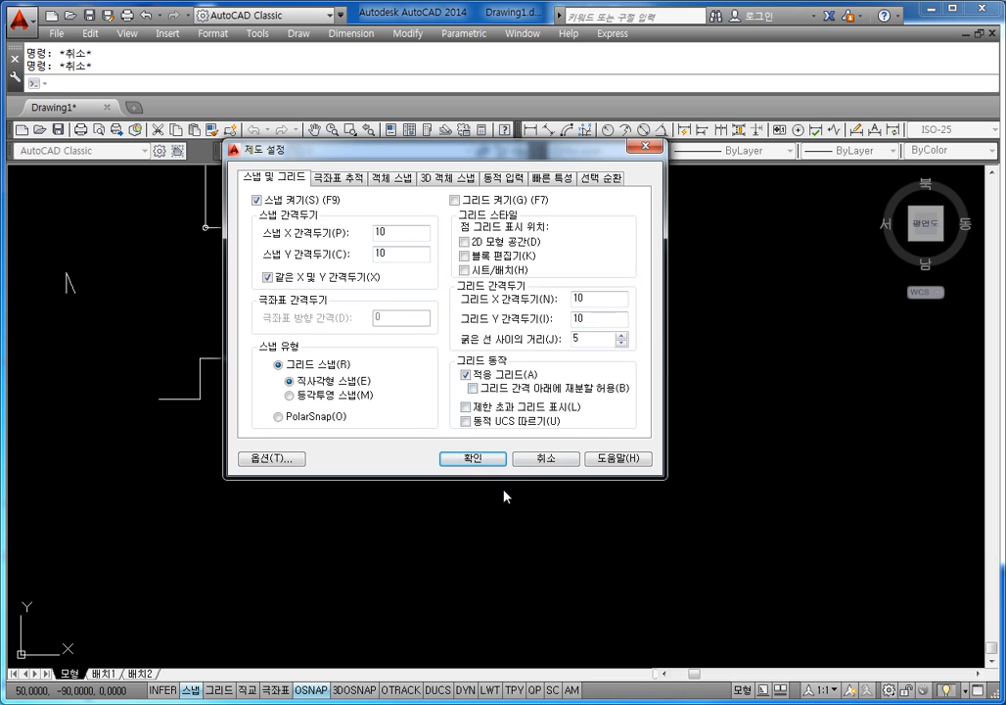
left_click(480, 466)
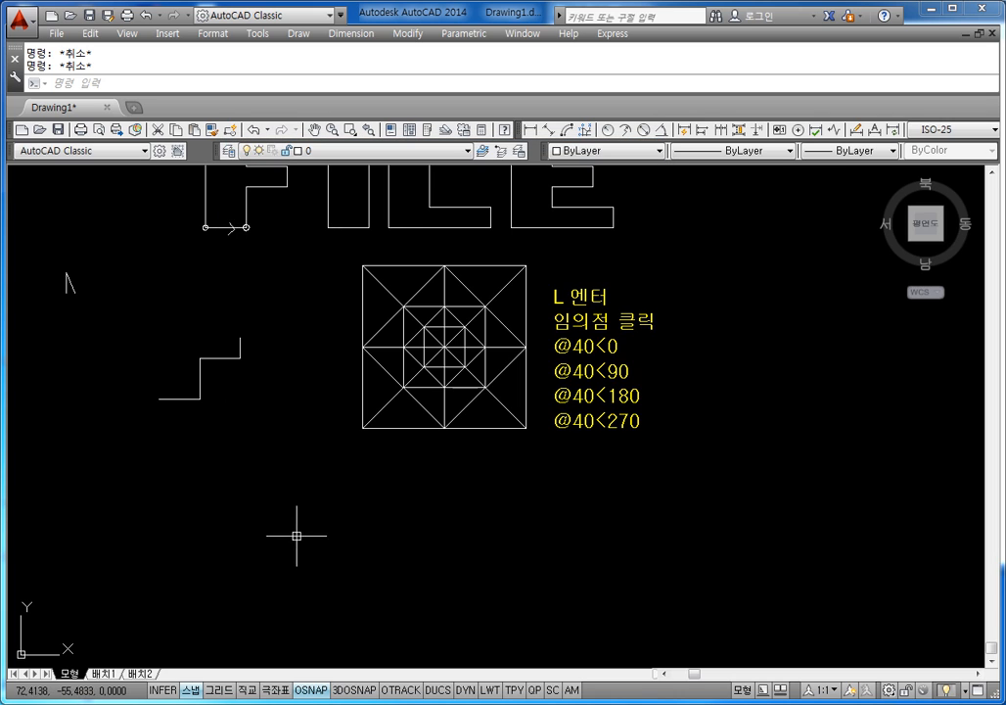
Step: Draw snapped lines from 50,-60 horizontally to 80,-60 in 10-unit segments, and vertically up to 80,-40 for an arrow outline
type("L")
key("Return")
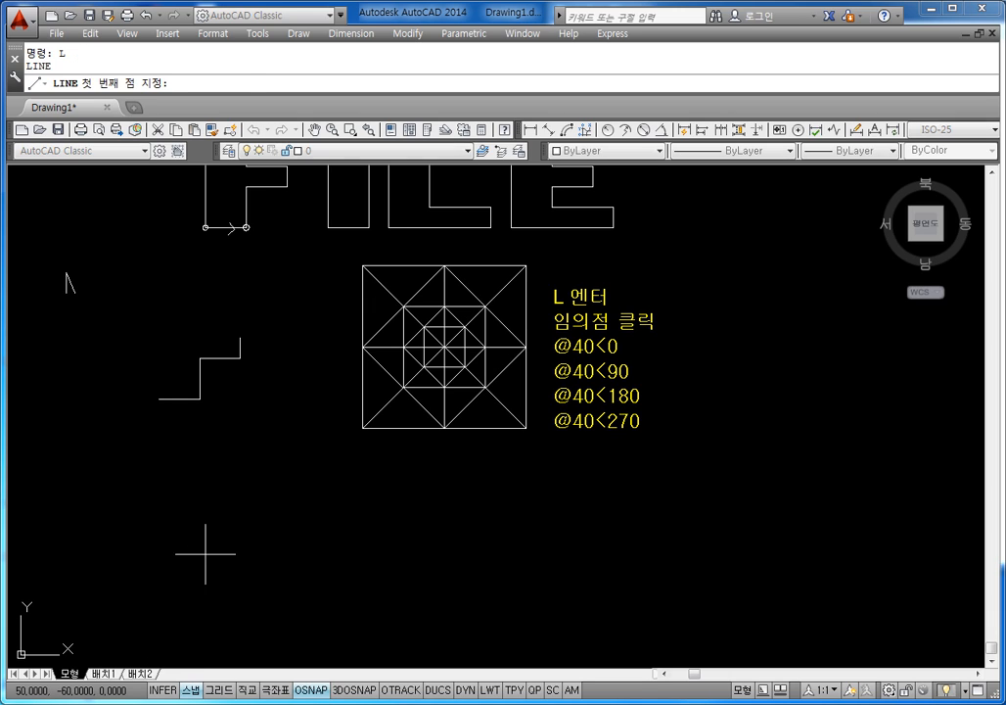
left_click(246, 554)
left_click(244, 553)
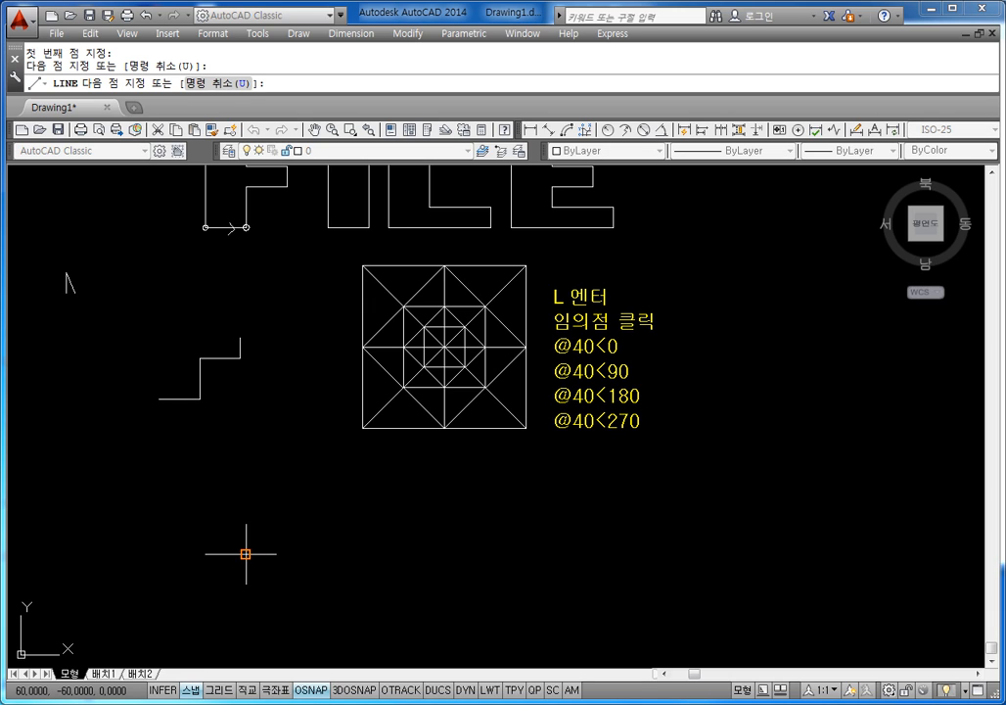
left_click(287, 554)
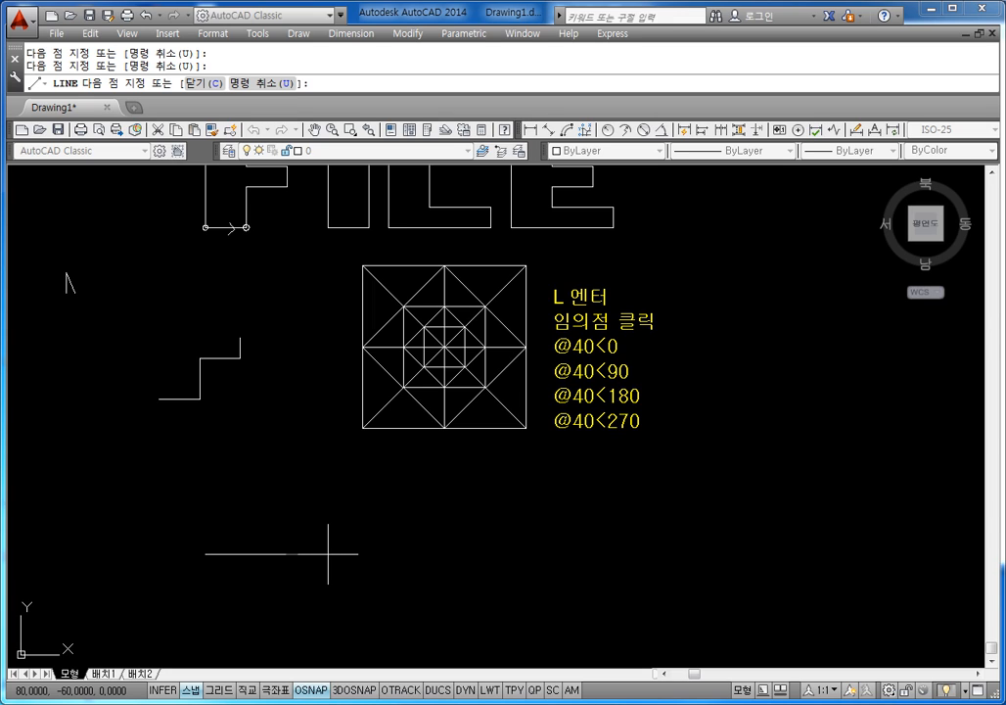
left_click(327, 554)
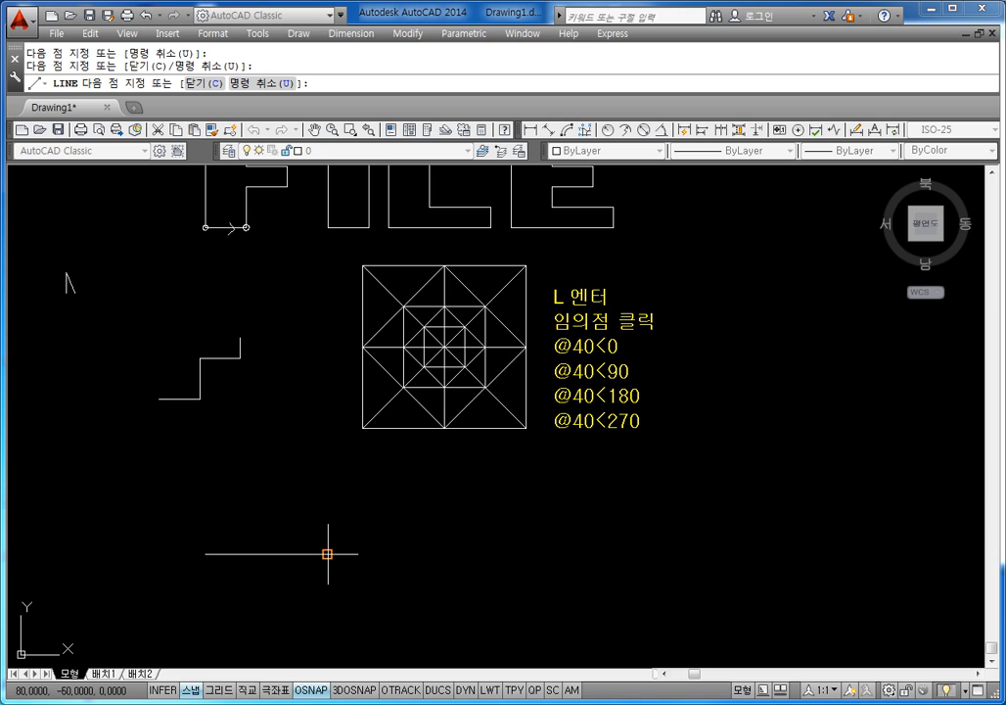
left_click(327, 512)
left_click(327, 472)
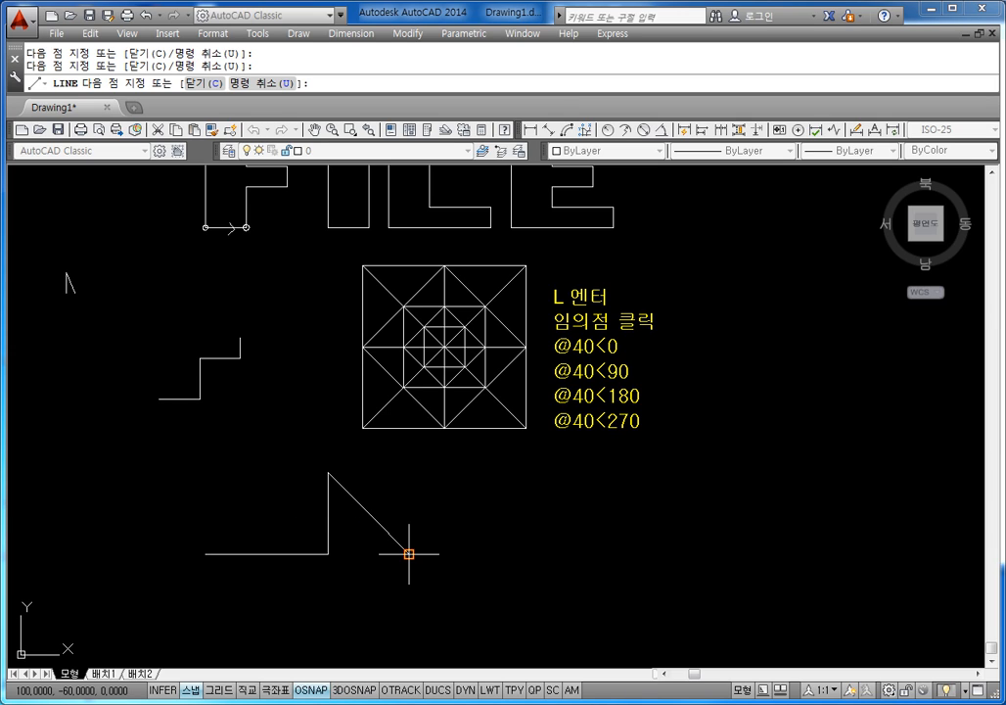
Step: Continue the arrowhead diagonally to 110,-70 and back to 80,-100, ending the outline vertically at 80,-90
left_click(449, 594)
scroll(449, 594, "up", 2)
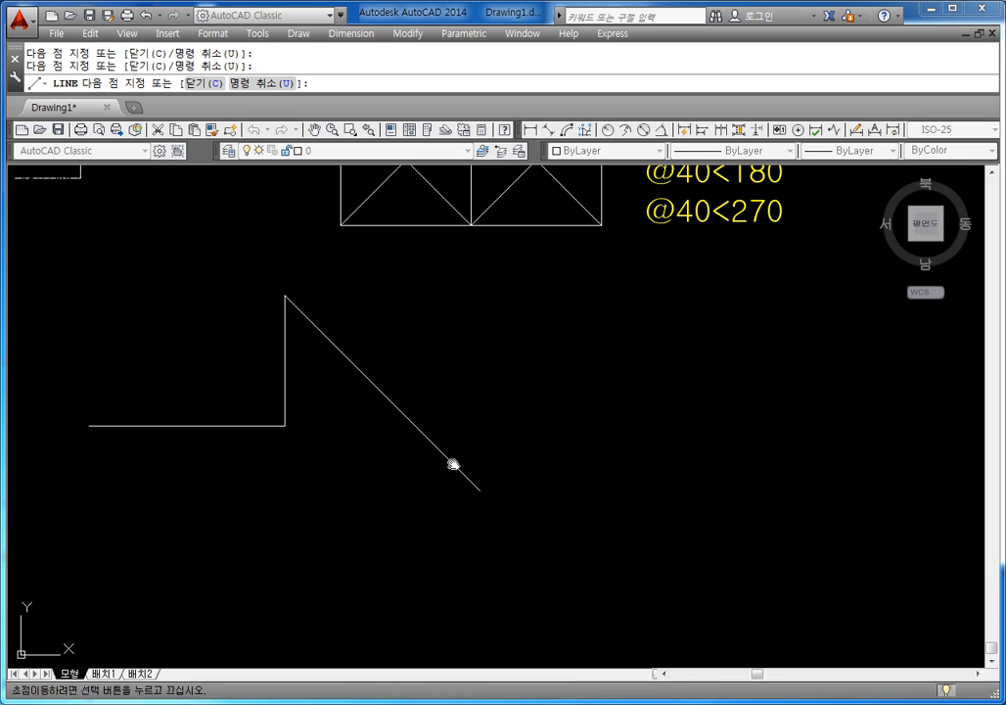
scroll(350, 621, "down", 2)
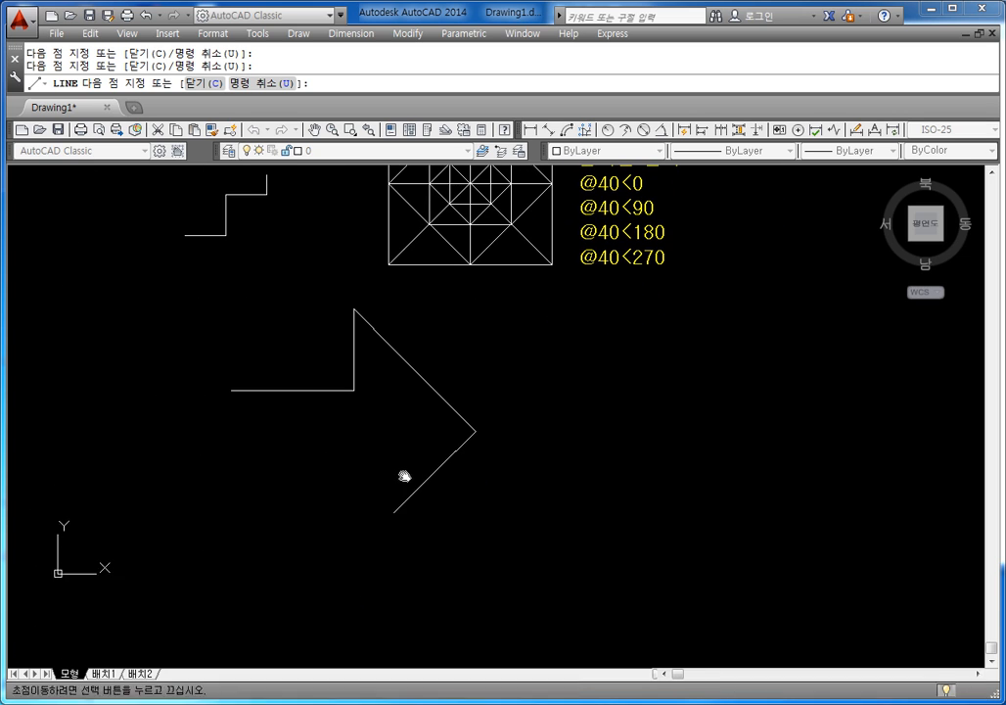
left_click(354, 551)
left_click(355, 512)
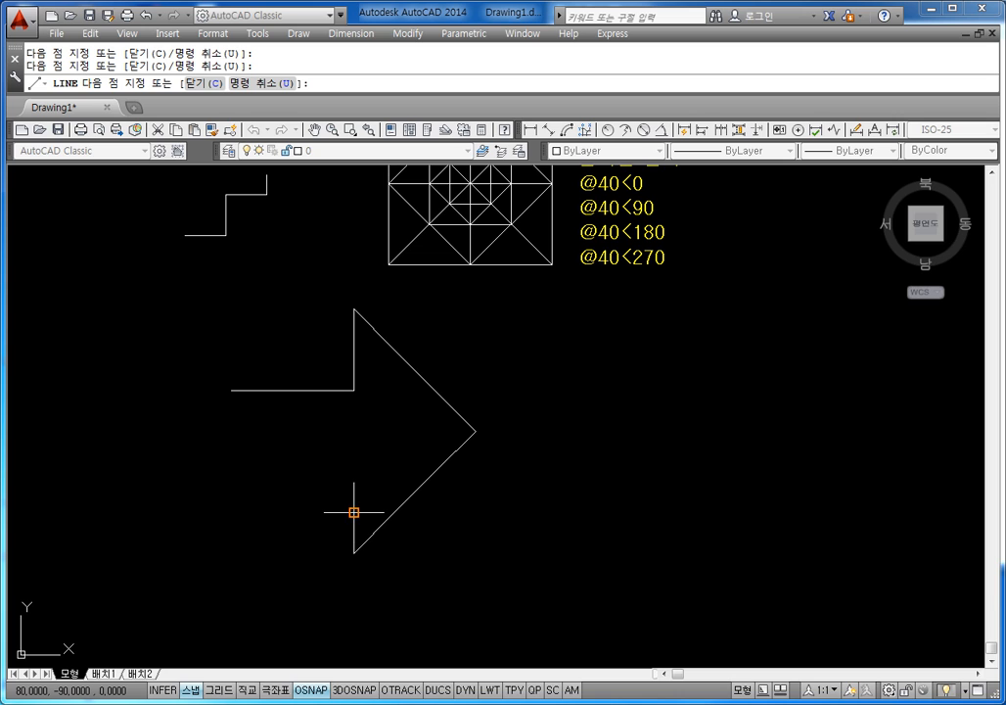
key("Escape")
scroll(387, 565, "up", 2)
key("Escape")
Step: Turn on the grid display
scroll(356, 498, "down", 3)
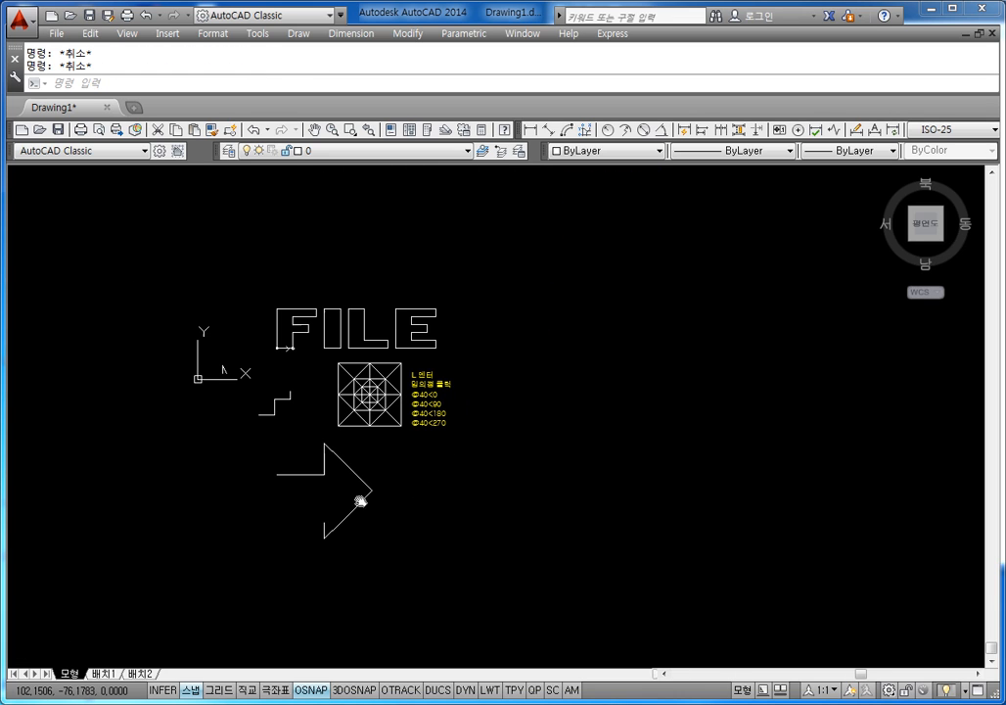
left_click(219, 689)
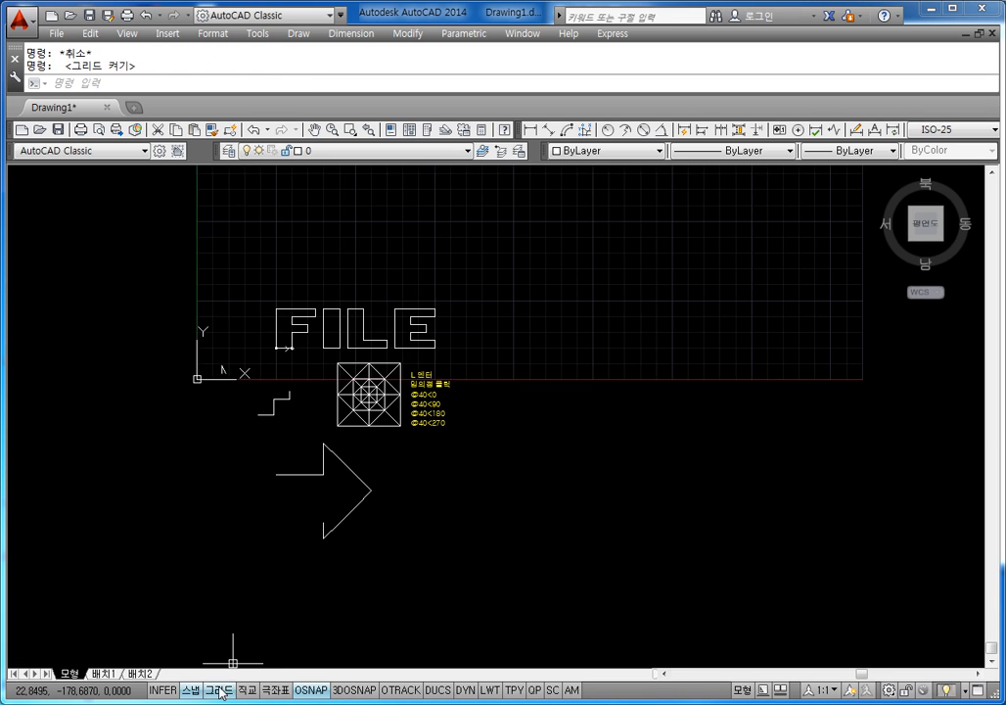
scroll(372, 460, "down", 4)
middle_click_drag(416, 410, 389, 440)
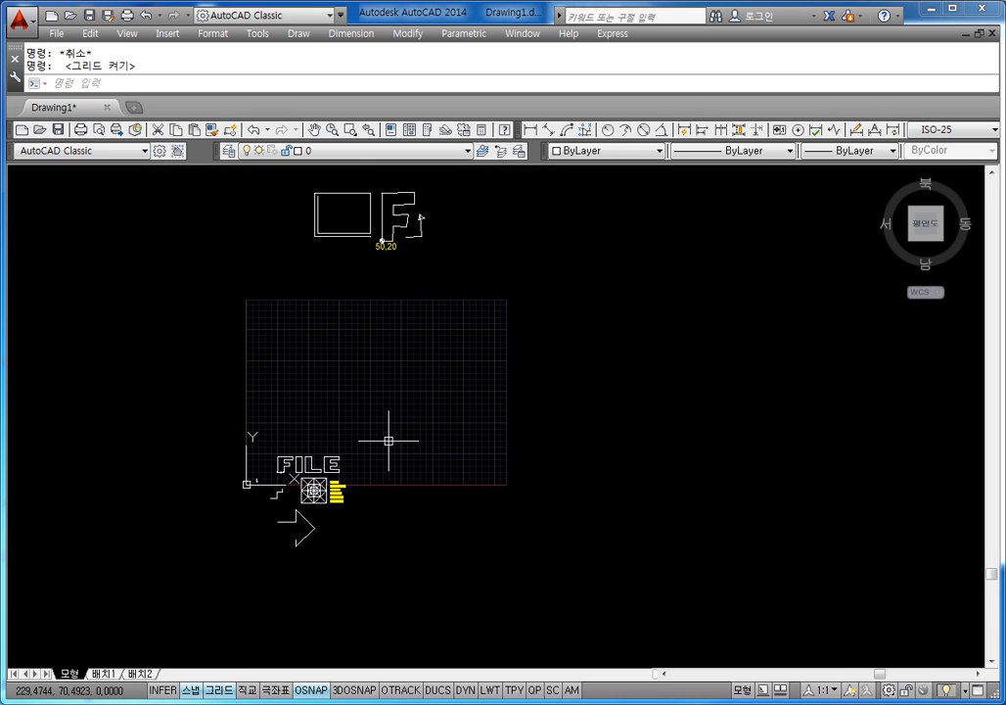
scroll(335, 396, "up", 4)
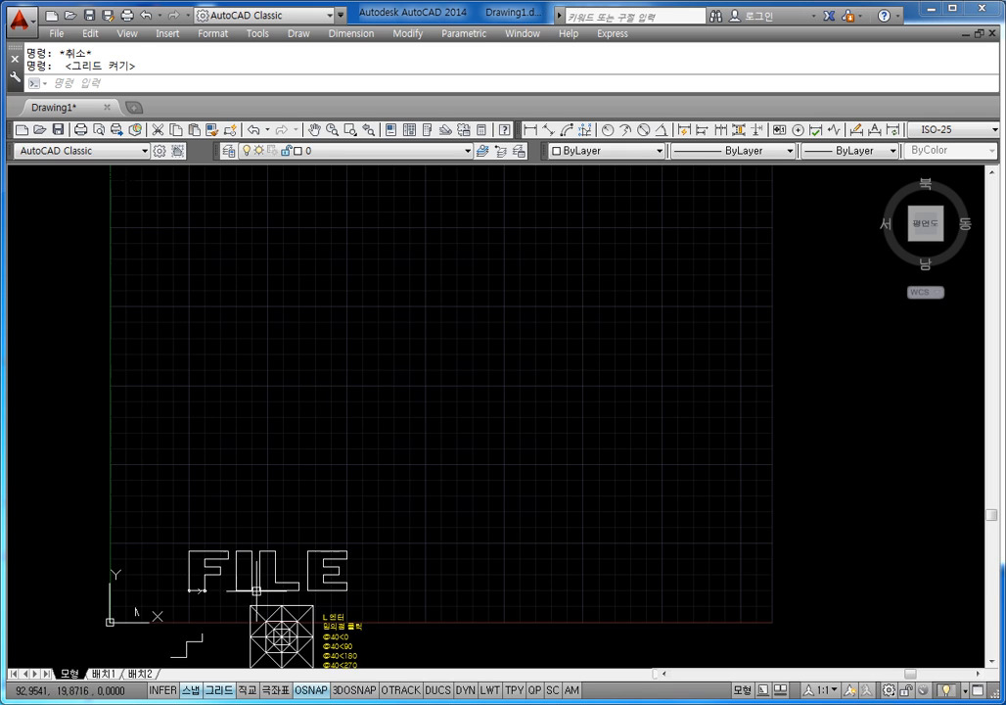
middle_click_drag(351, 408, 307, 451)
Step: Draw a V-notch line on the grid through 150,200, 160,200, 160,190, 170,180, 180,190, 180,200 and 190,200
key("Escape")
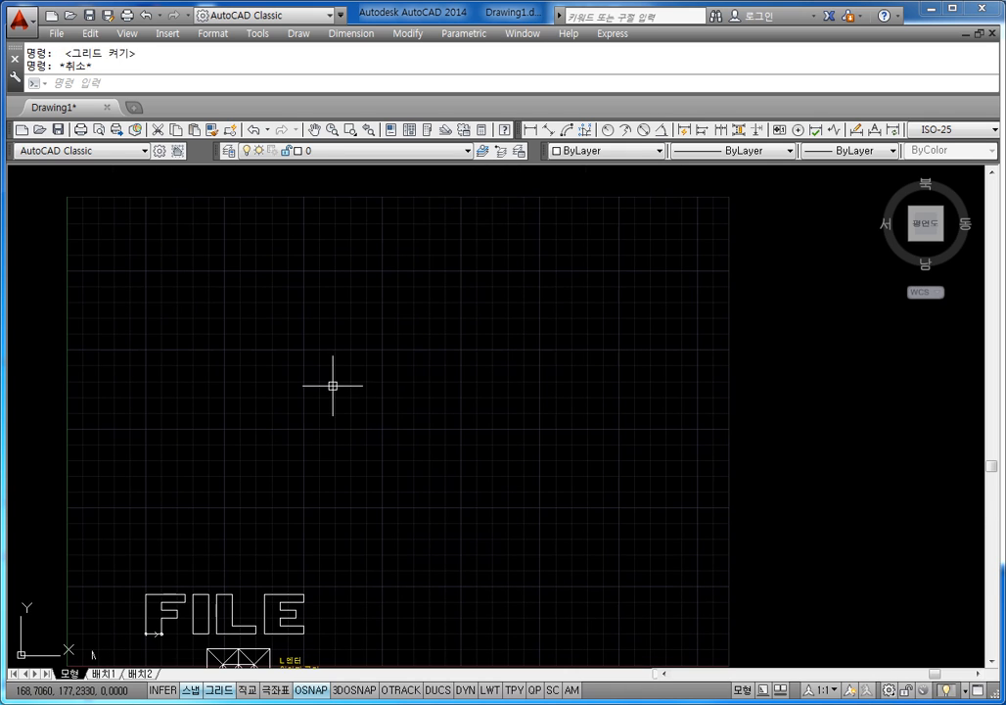
key("Escape")
type("ㅣ")
key("Return")
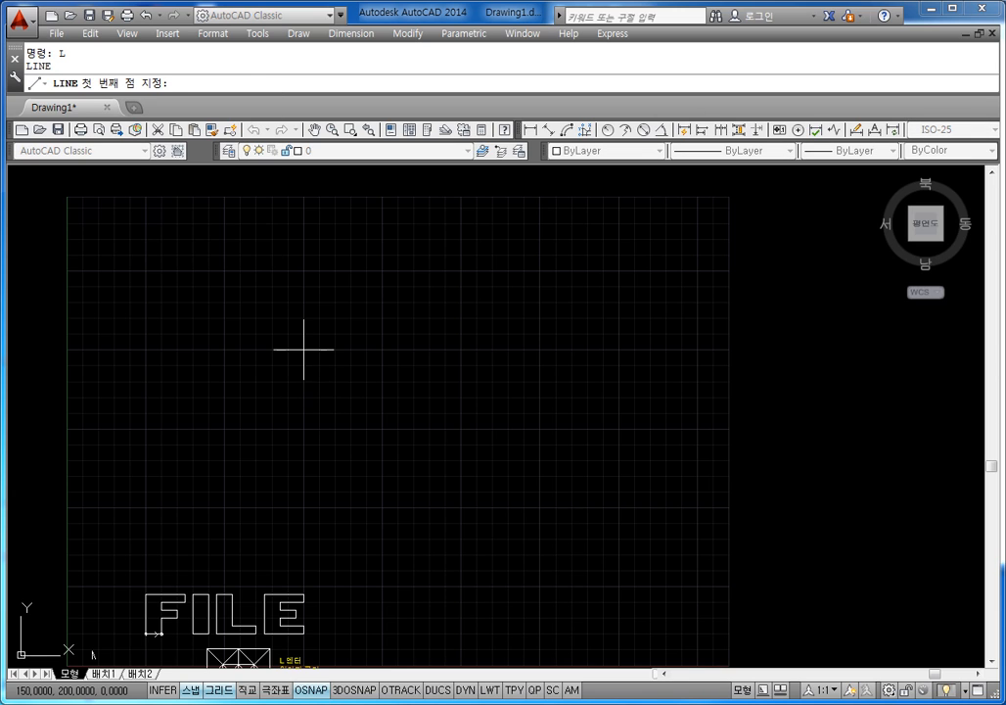
left_click(304, 348)
left_click(319, 353)
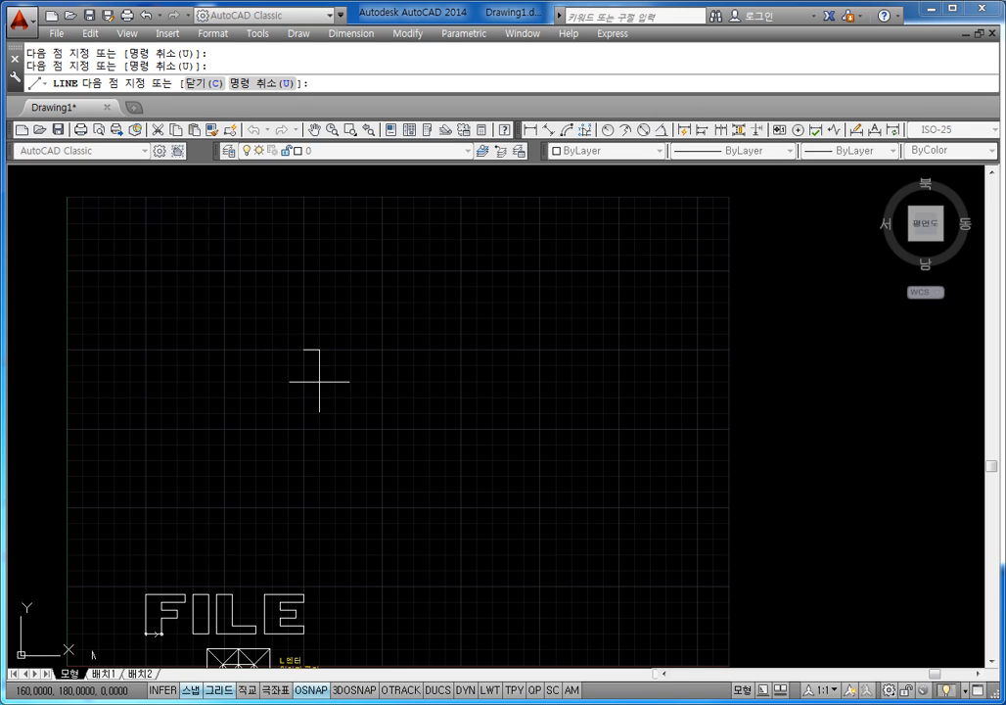
left_click(335, 382)
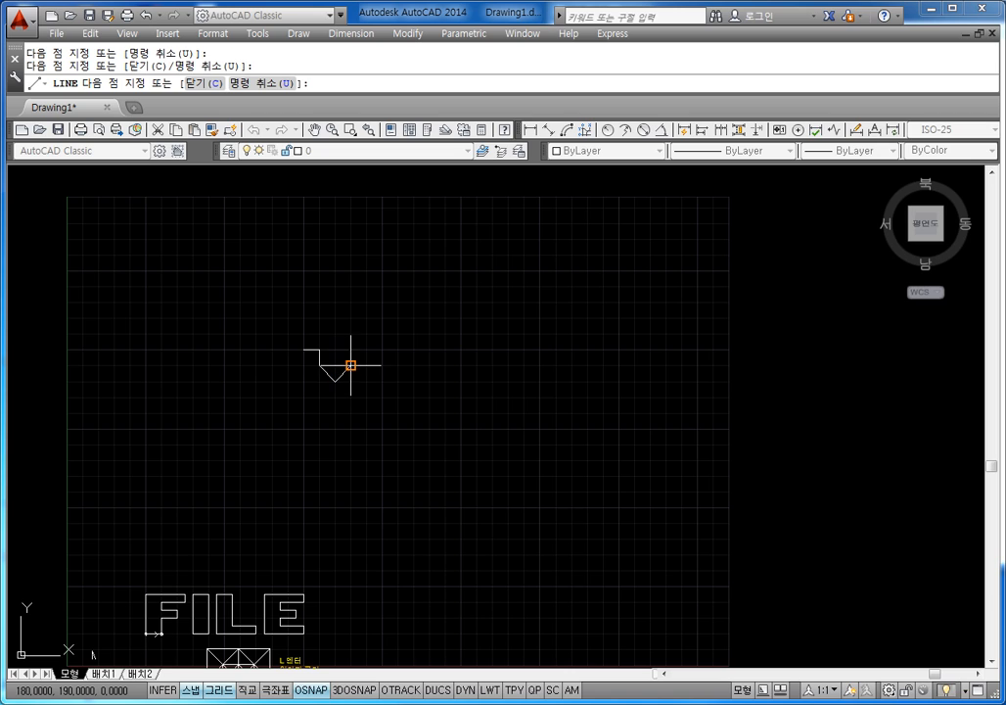
left_click(366, 348)
left_click(351, 365)
left_click(351, 350)
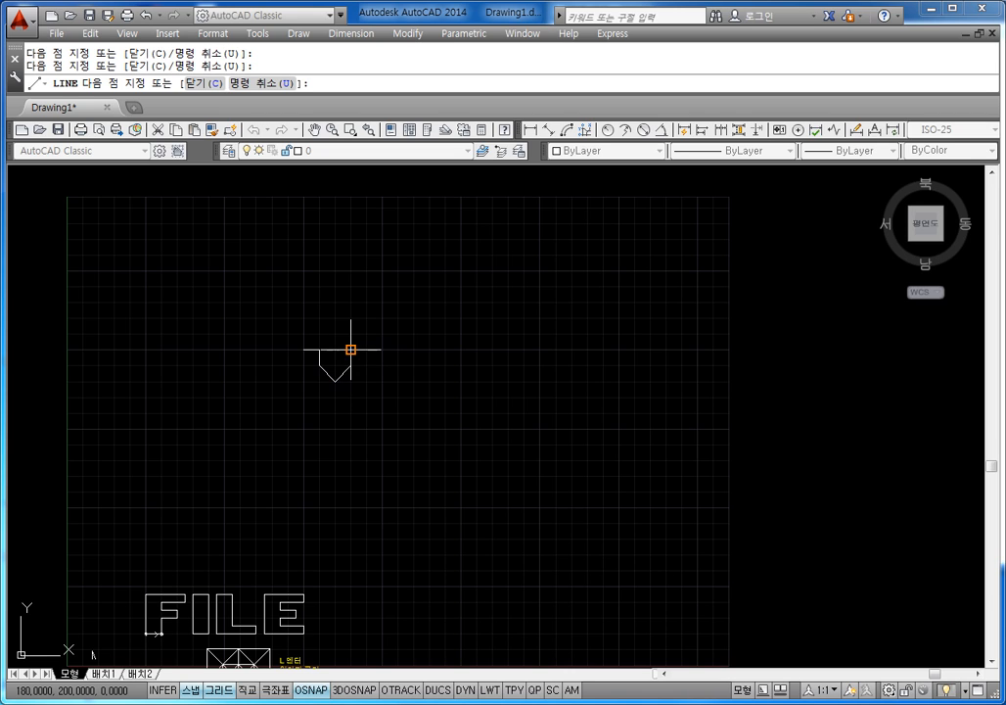
key("Escape")
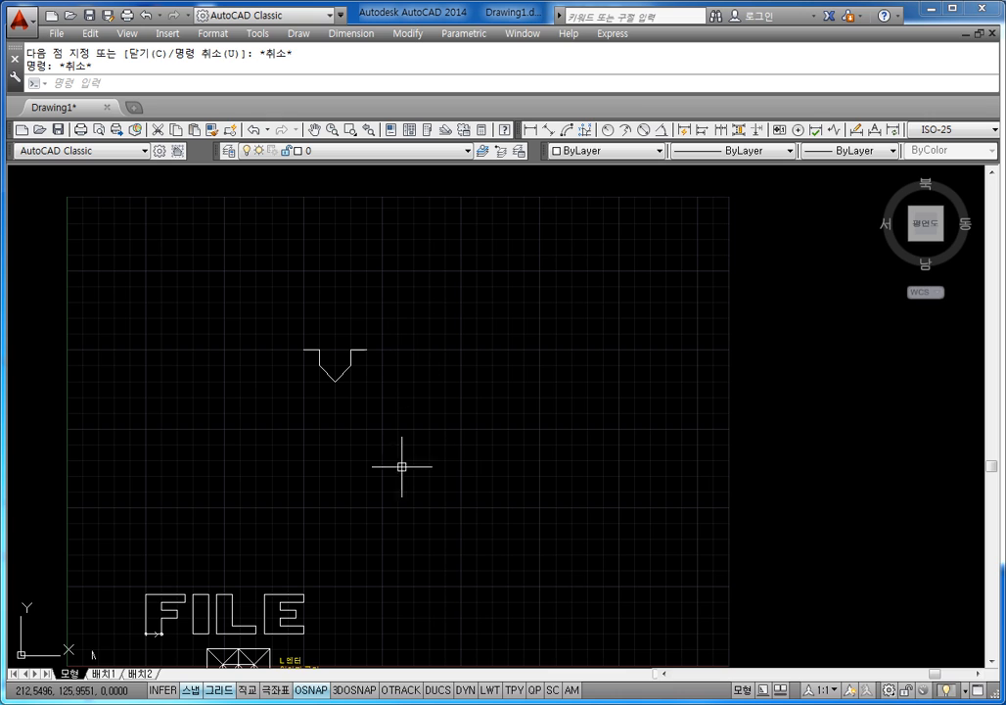
middle_click_drag(312, 496, 308, 411)
key("Escape")
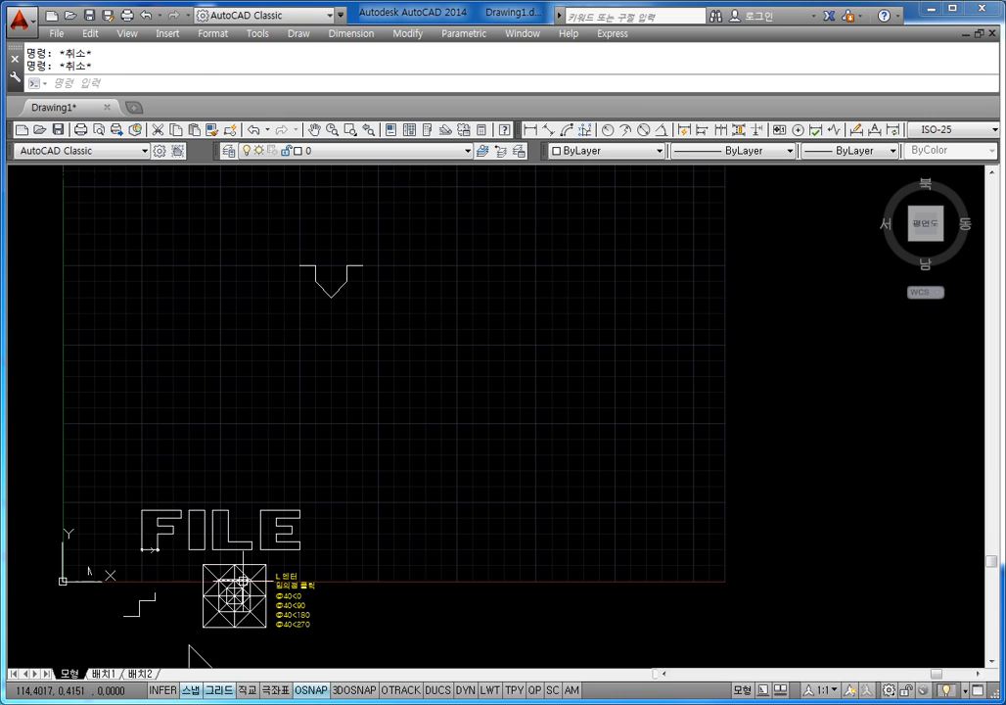
Step: Review the snap and grid X and Y spacing values in the drafting settings
right_click(220, 689)
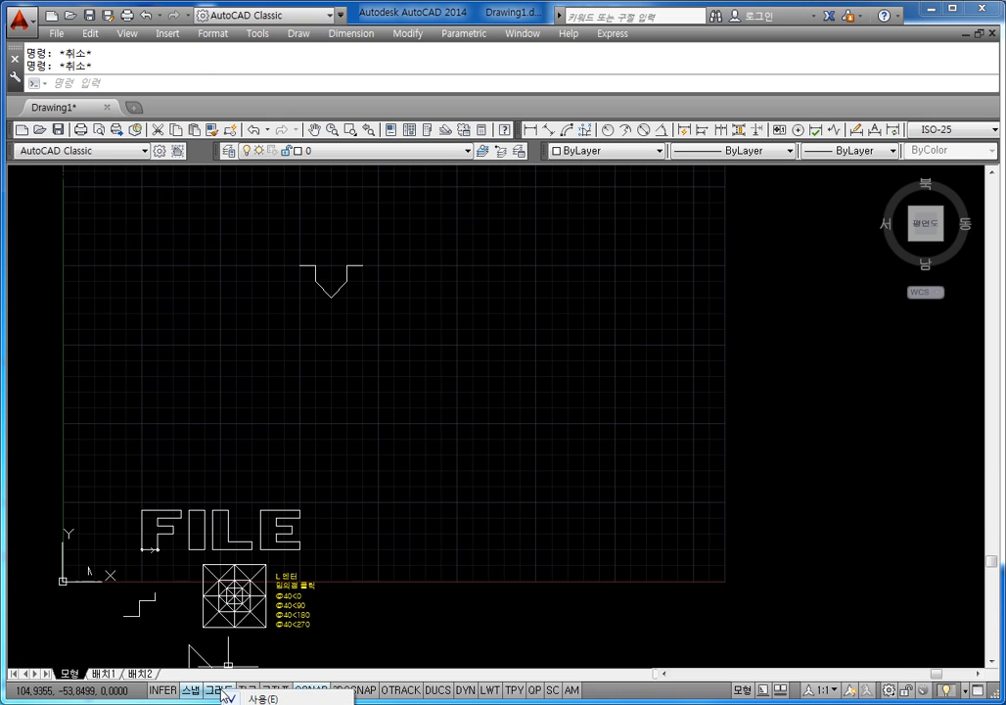
left_click(269, 703)
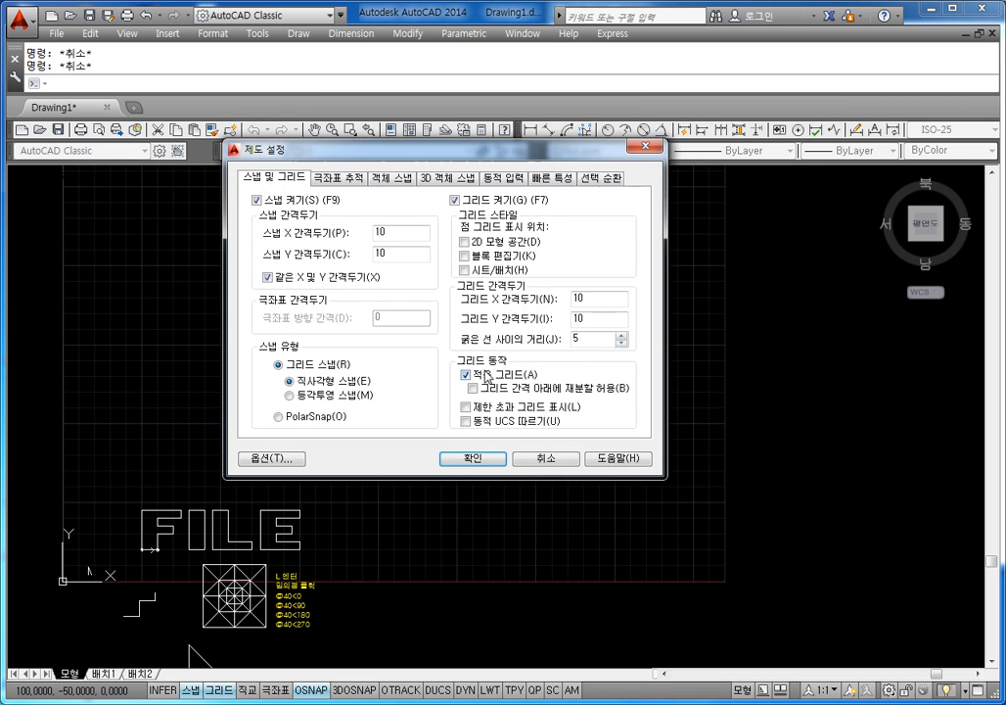
double_click(601, 299)
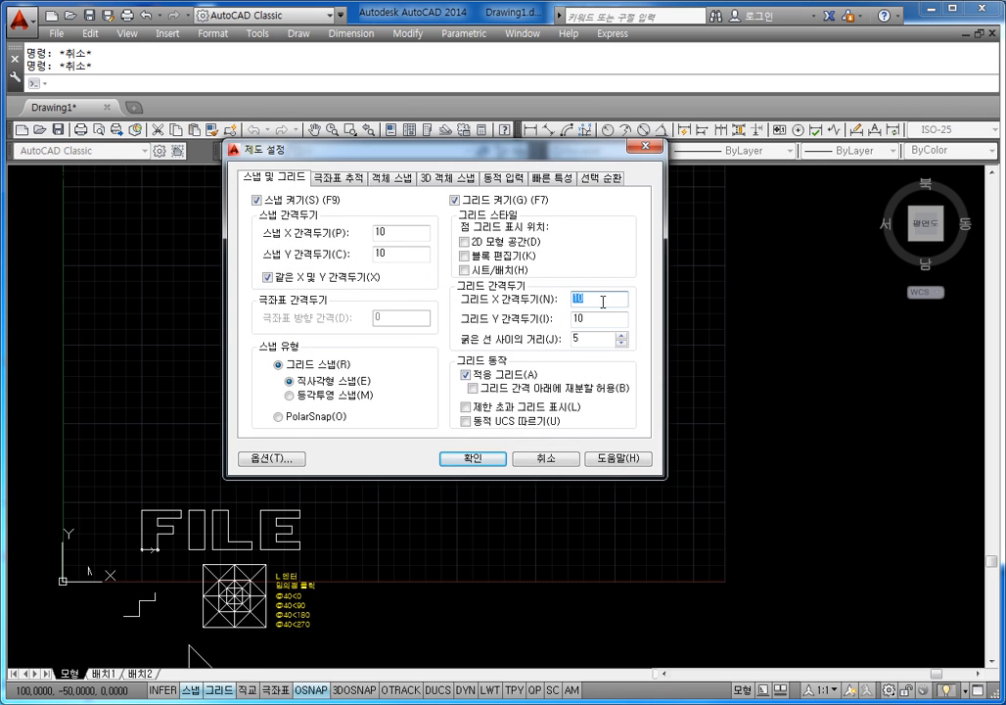
left_click(578, 318)
double_click(374, 233)
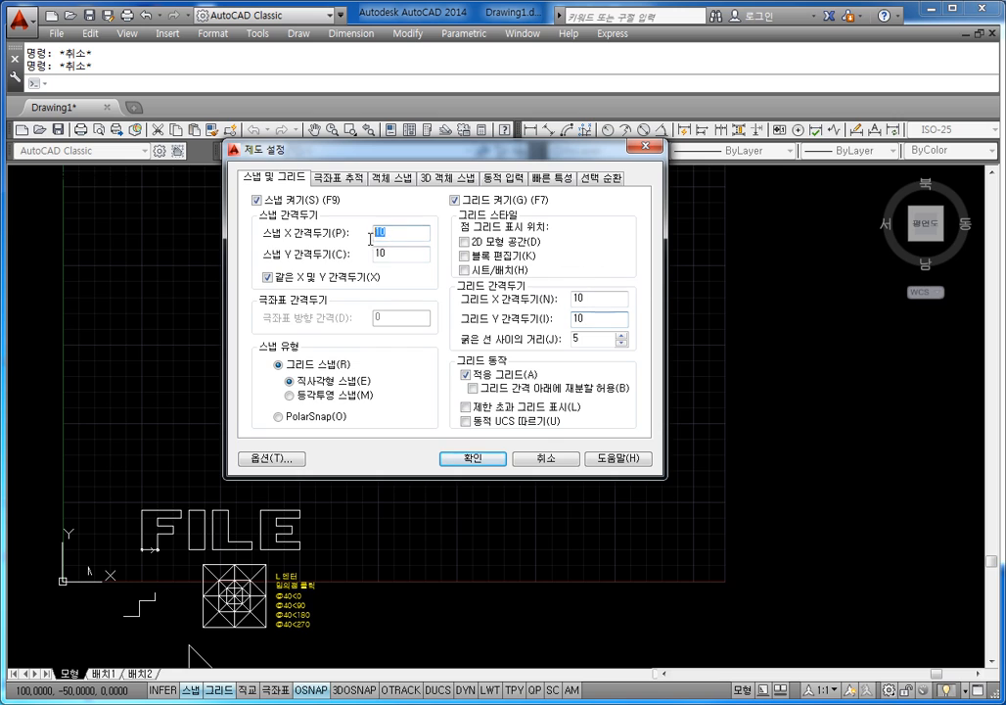
double_click(387, 253)
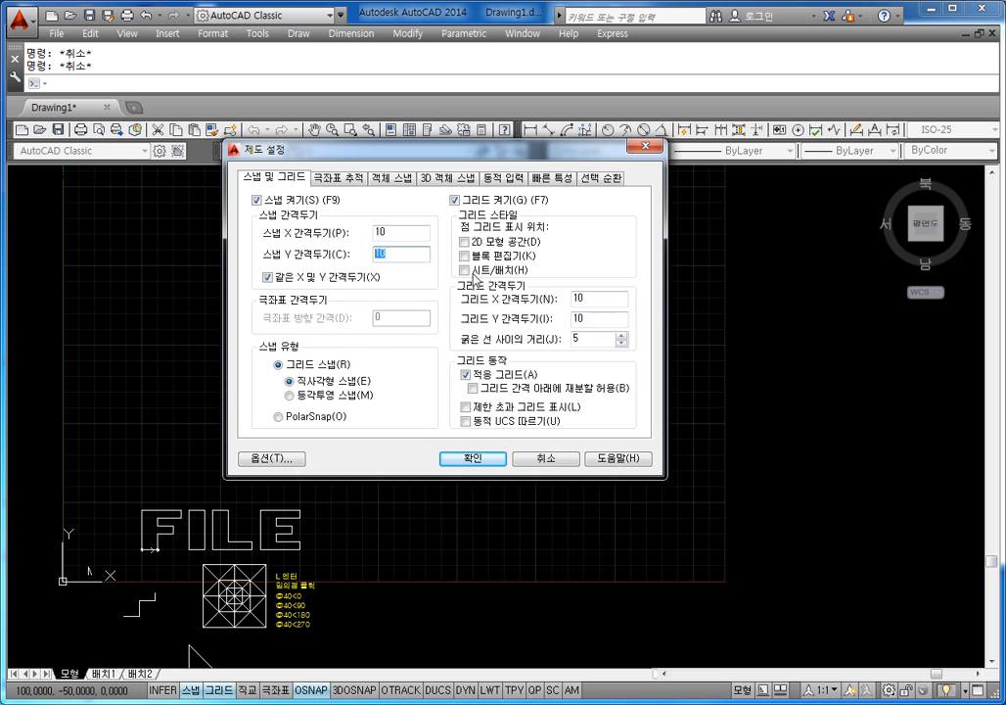
double_click(587, 299)
double_click(584, 318)
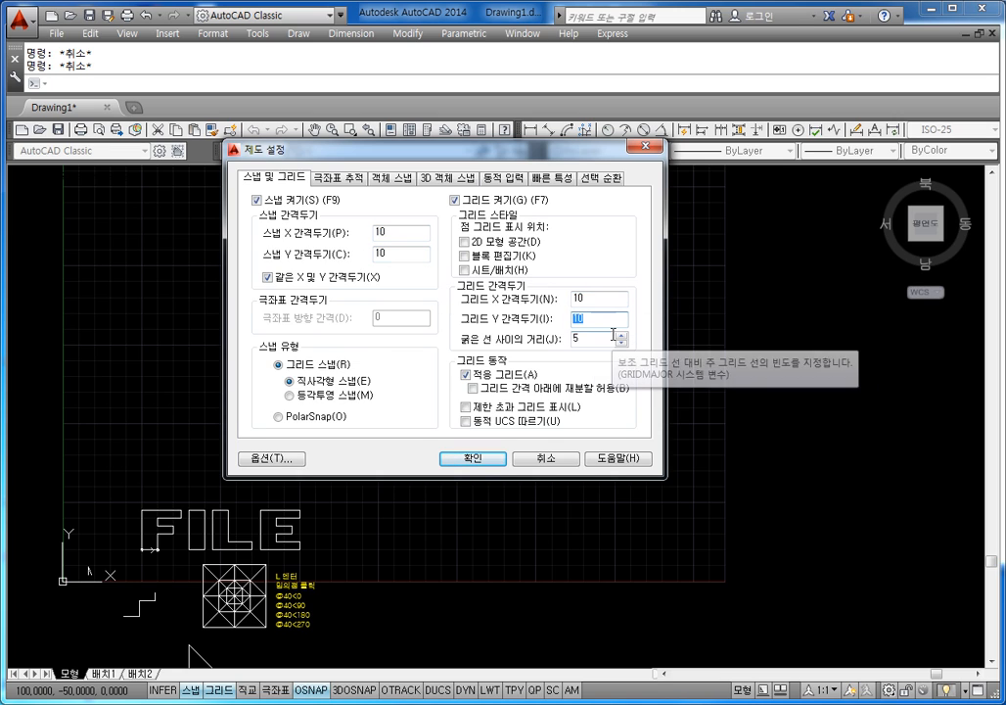
left_click(478, 458)
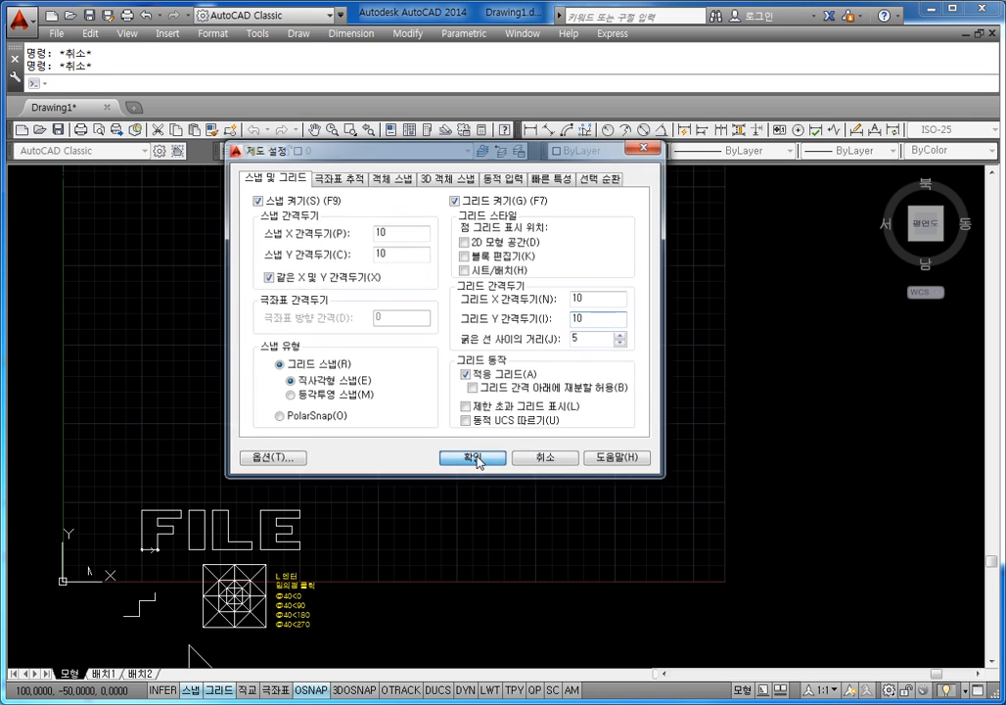
Step: Turn off both the grid display and snap mode
key("Escape")
key("Escape")
key("F7")
key("F9")
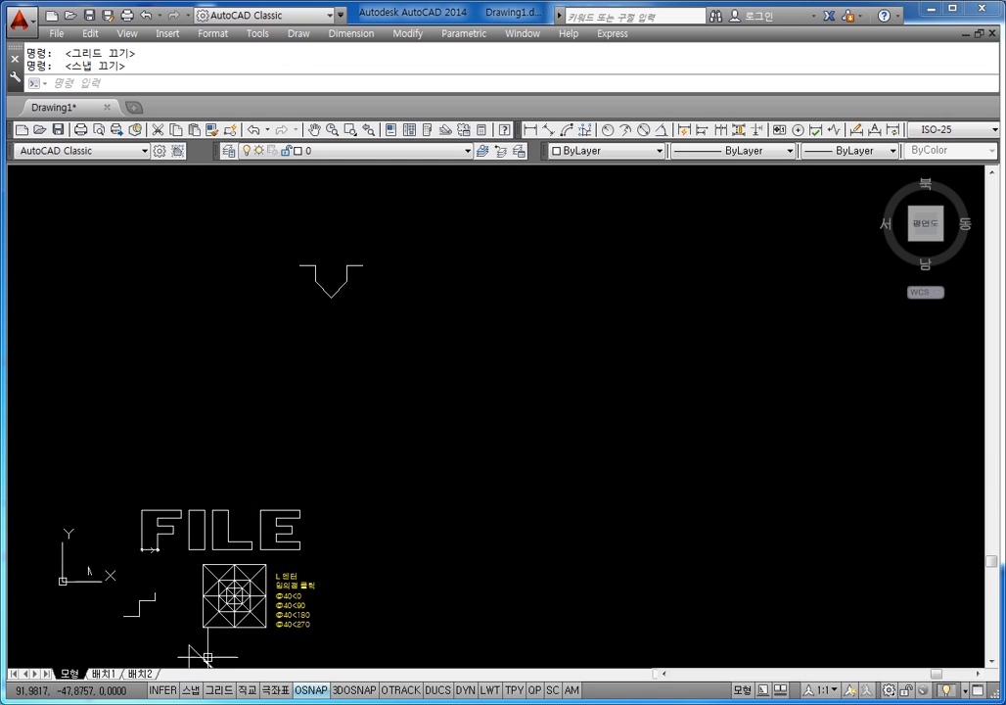
key("Escape")
key("Escape")
Step: Erase the V-notch line segments above the FILE lettering
scroll(329, 474, "down", 4)
middle_click_drag(330, 474, 354, 392)
left_click(388, 298)
left_click(311, 340)
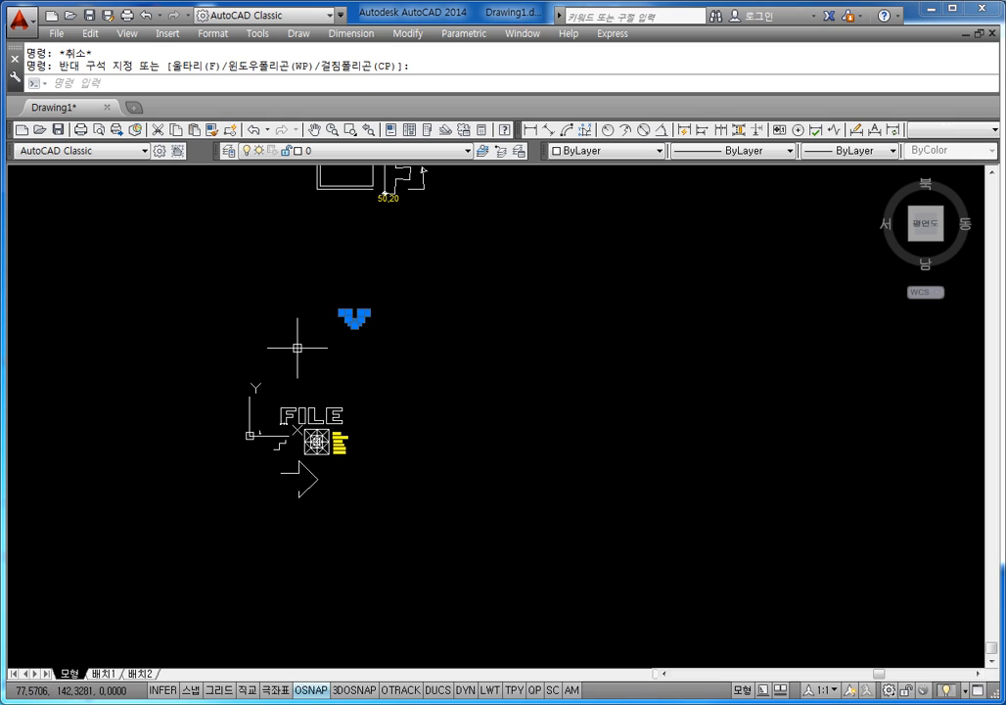
key("Delete")
scroll(345, 366, "up", 4)
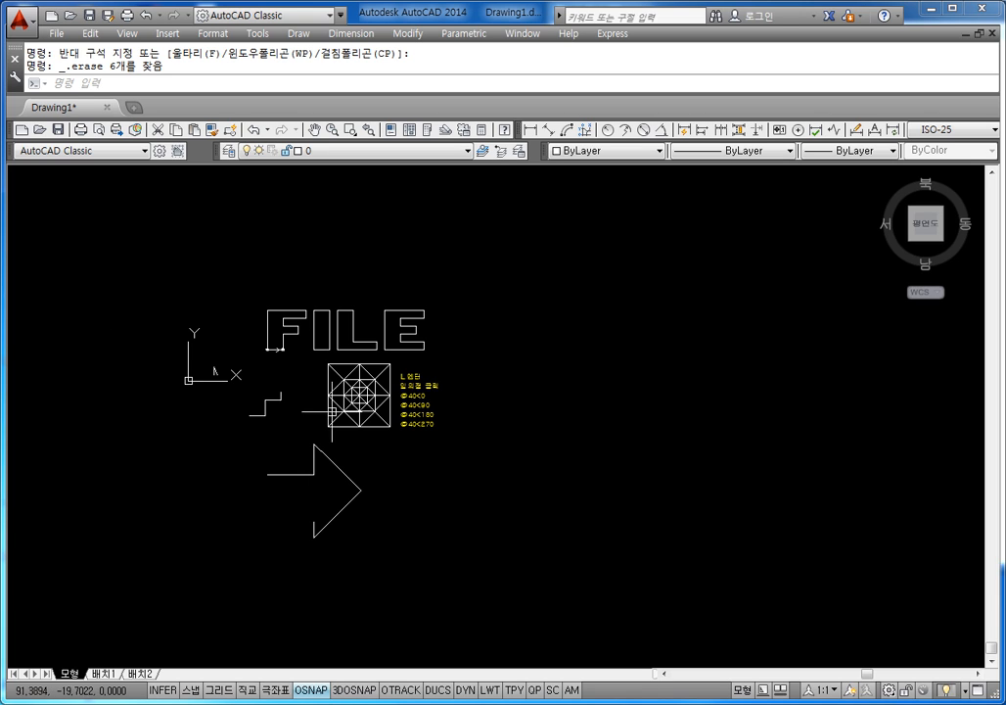
Step: Draw a circle with a radius of about 23 units in the empty area to the right of the yellow note
middle_click_drag(322, 403, 227, 360)
key("Escape")
key("Escape")
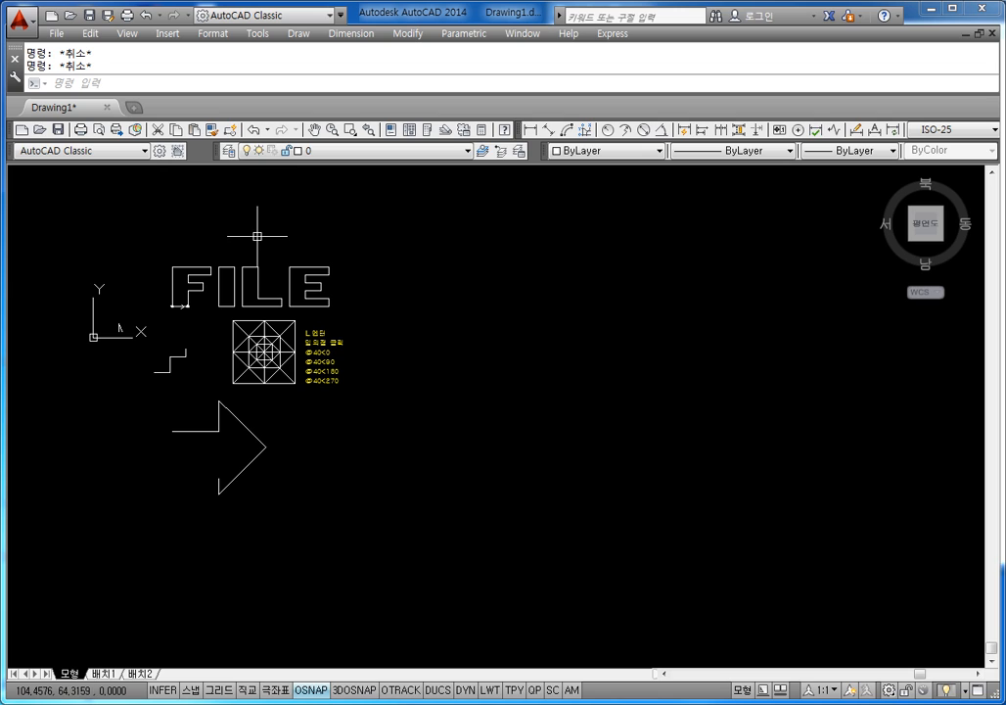
type("c")
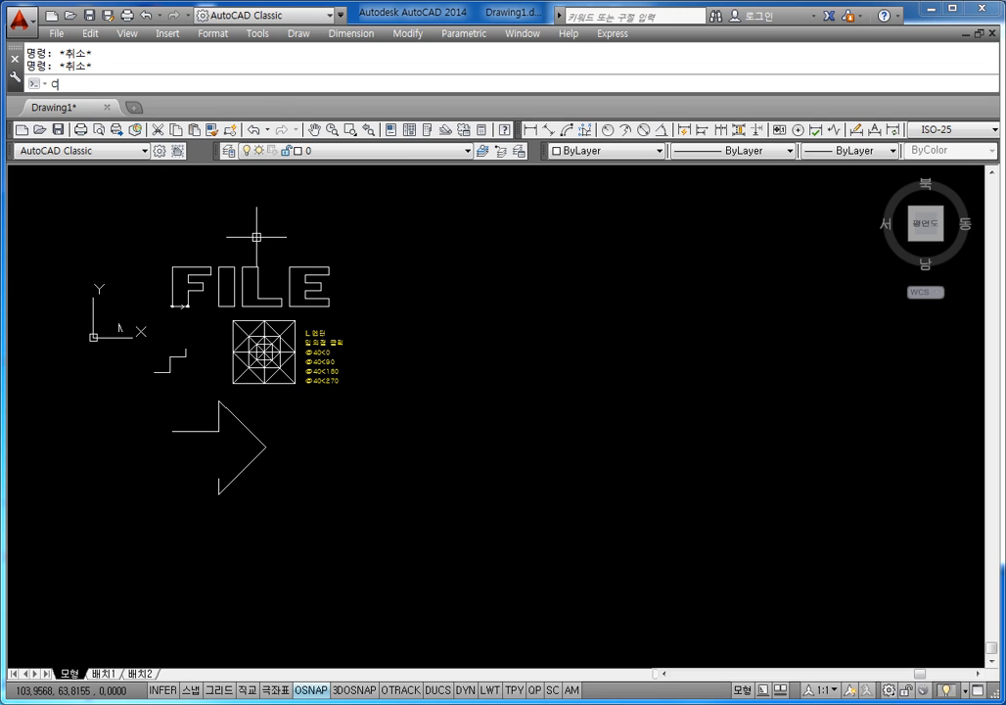
key("Return")
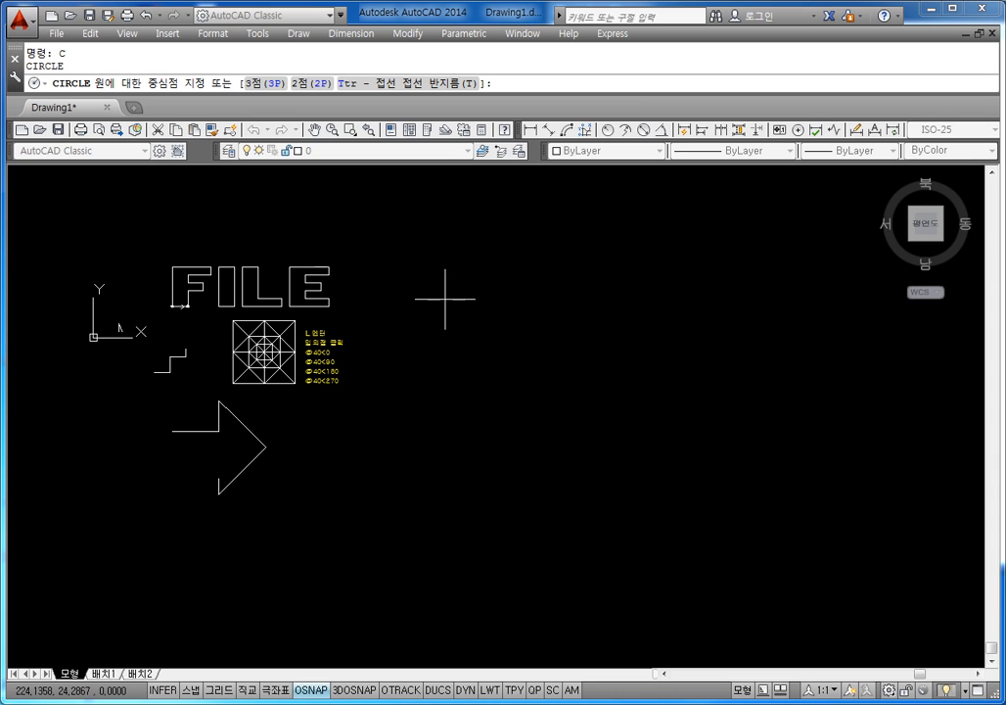
middle_click_drag(511, 331, 454, 321)
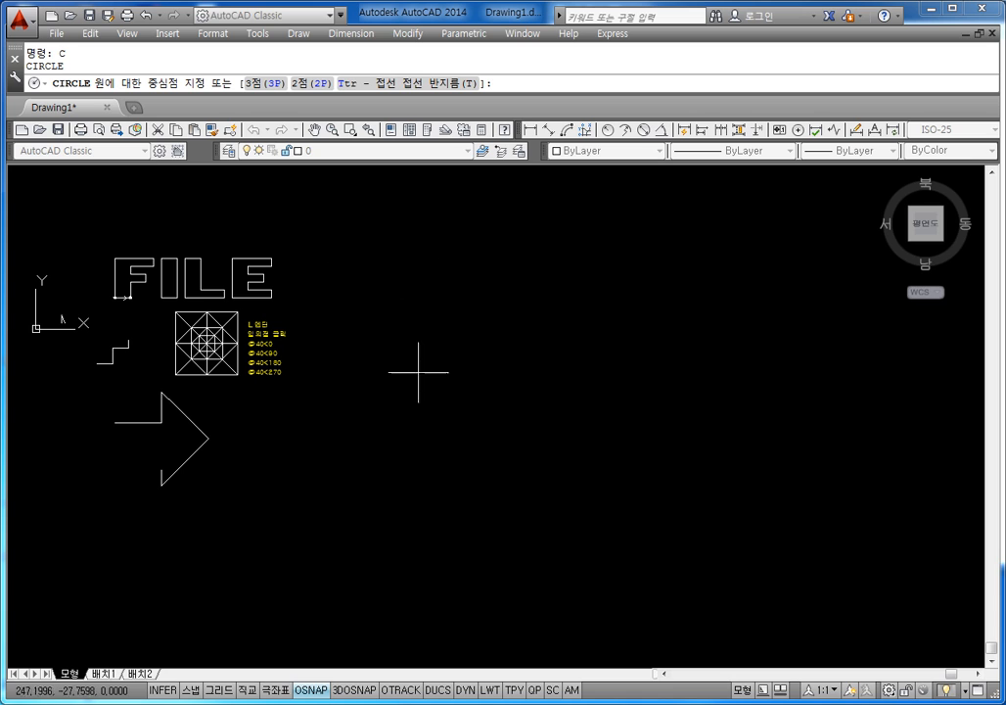
left_click(459, 364)
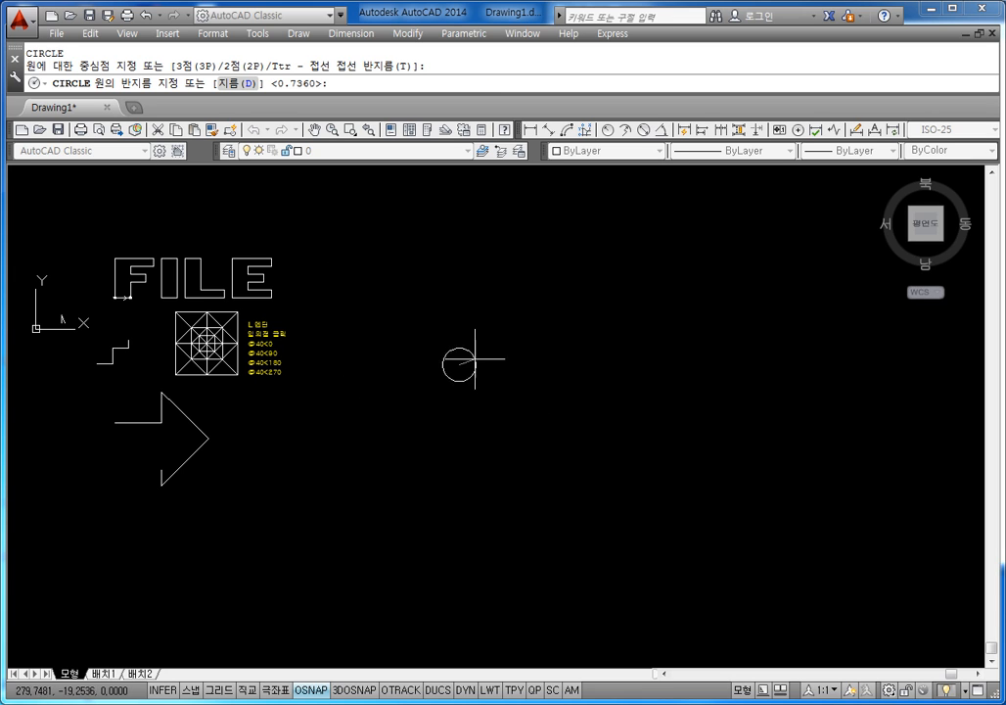
left_click(480, 335)
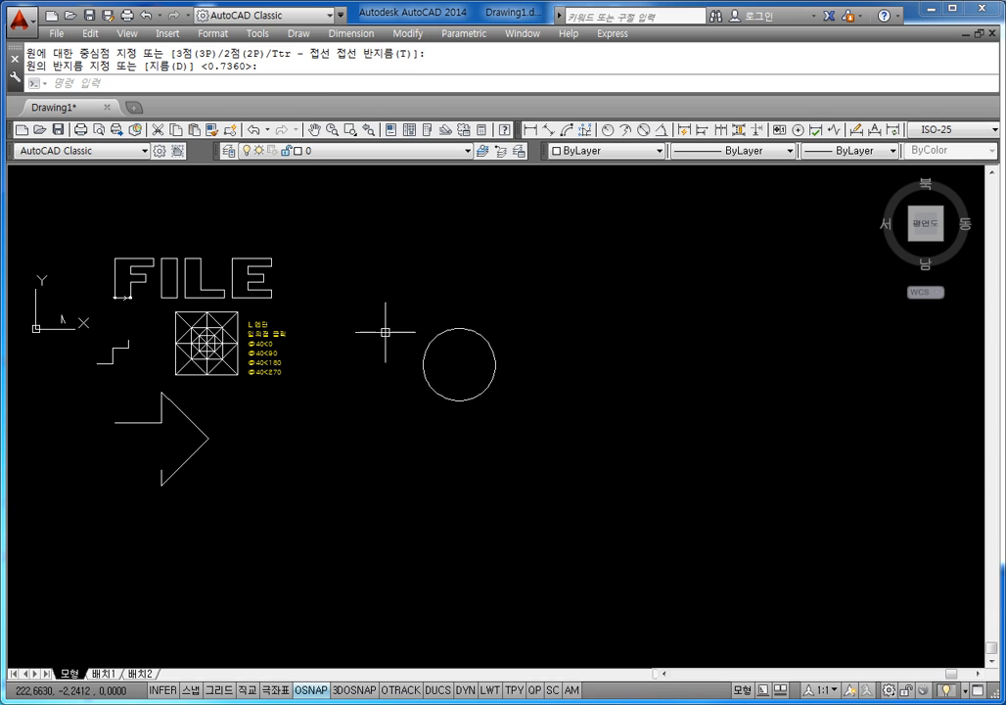
Step: Draw a second circle freehand, below the yellow note and to the lower left of the first circle
scroll(432, 360, "up", 4)
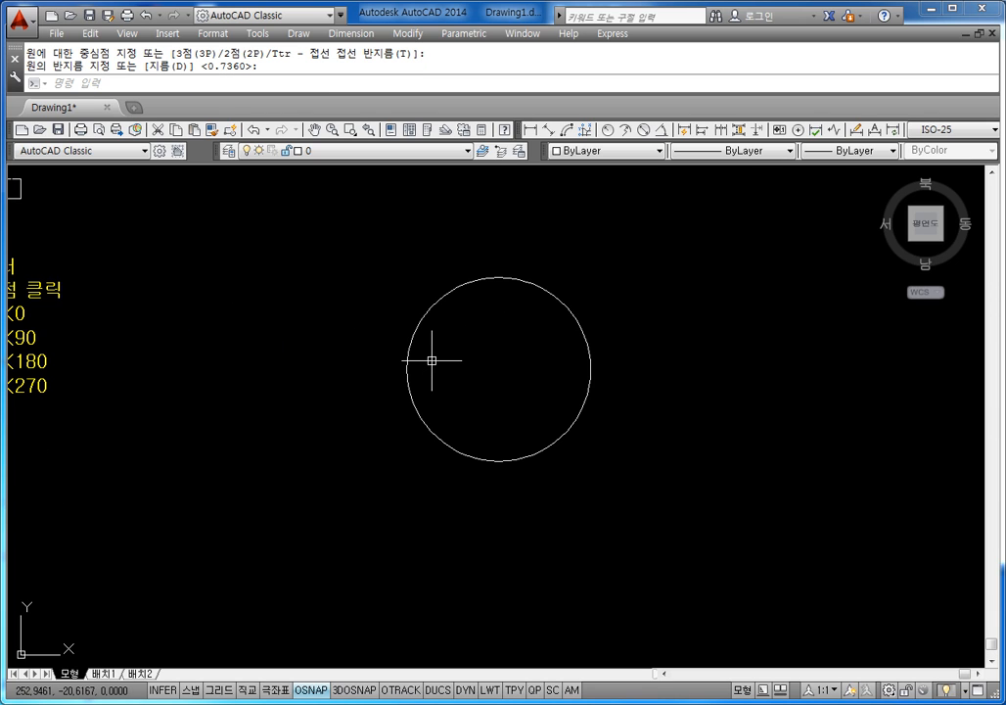
middle_click_drag(400, 348, 489, 348)
key("Escape")
key("Escape")
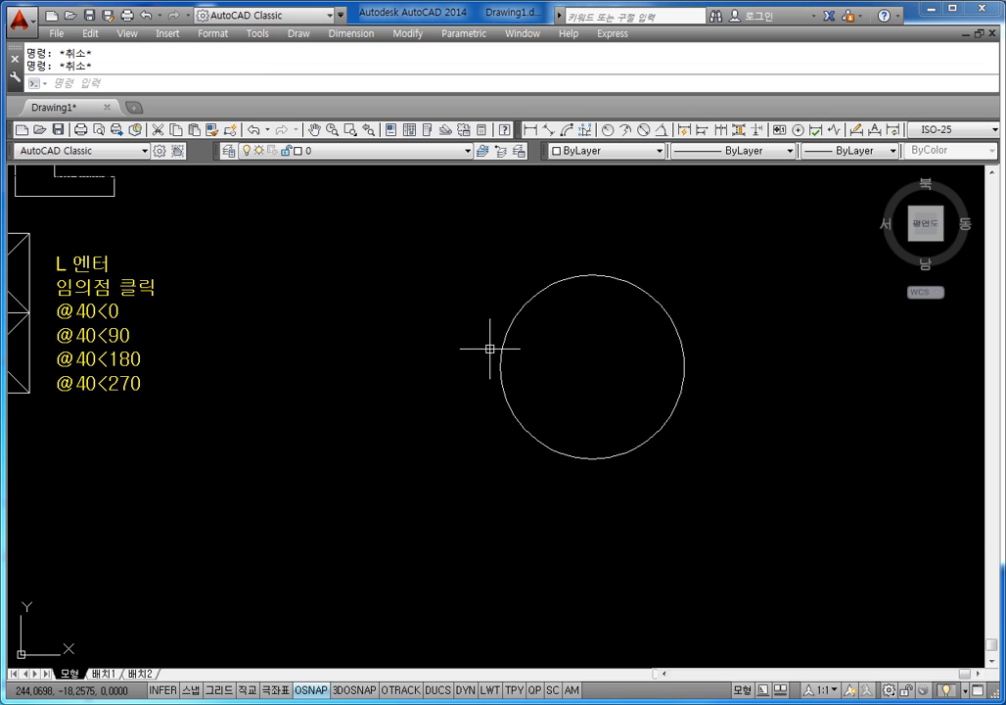
type("c")
key("Return")
left_click(298, 495)
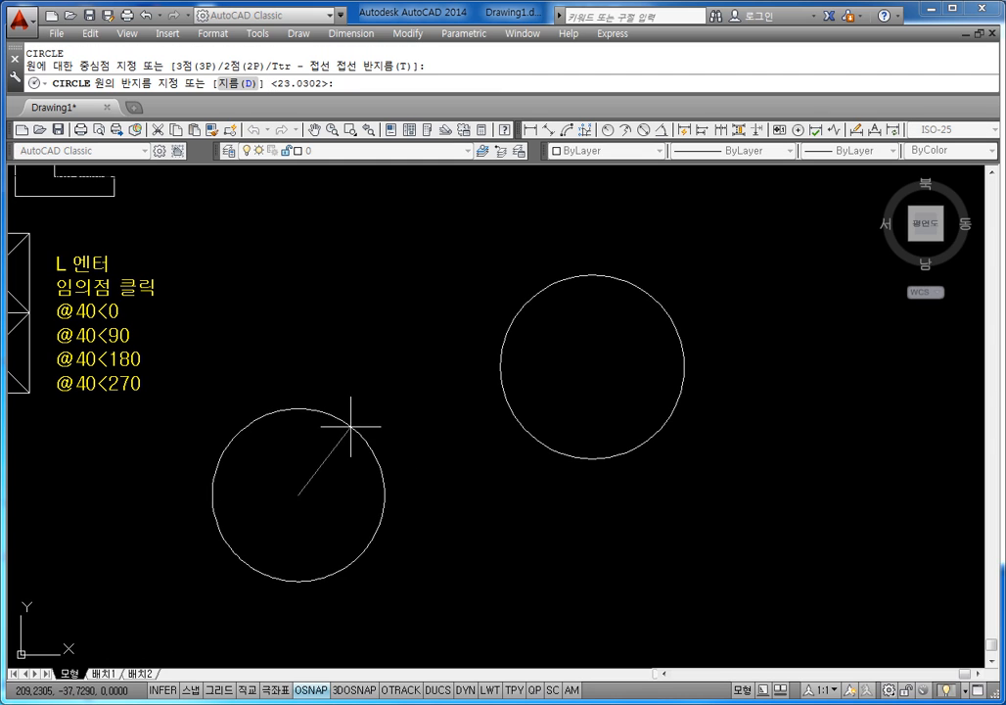
left_click(293, 443)
key("Escape")
Step: Open the yellow command note for editing and delete every line below "L 엔터"
scroll(241, 364, "up", 2)
scroll(366, 359, "up", 2)
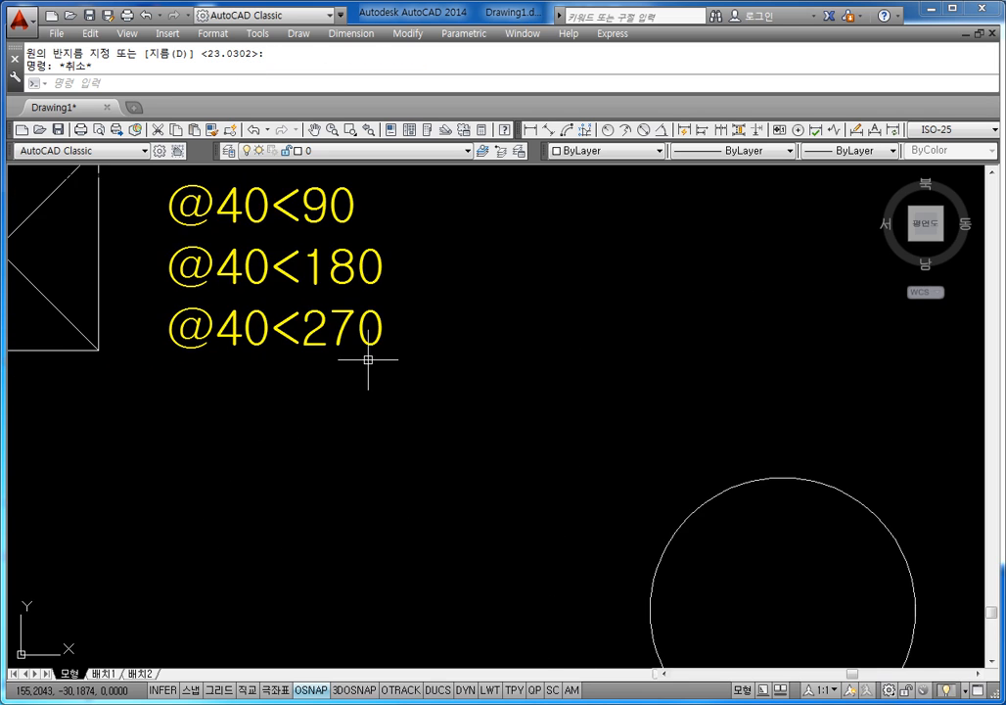
scroll(375, 406, "down", 2)
key("Escape")
double_click(363, 392)
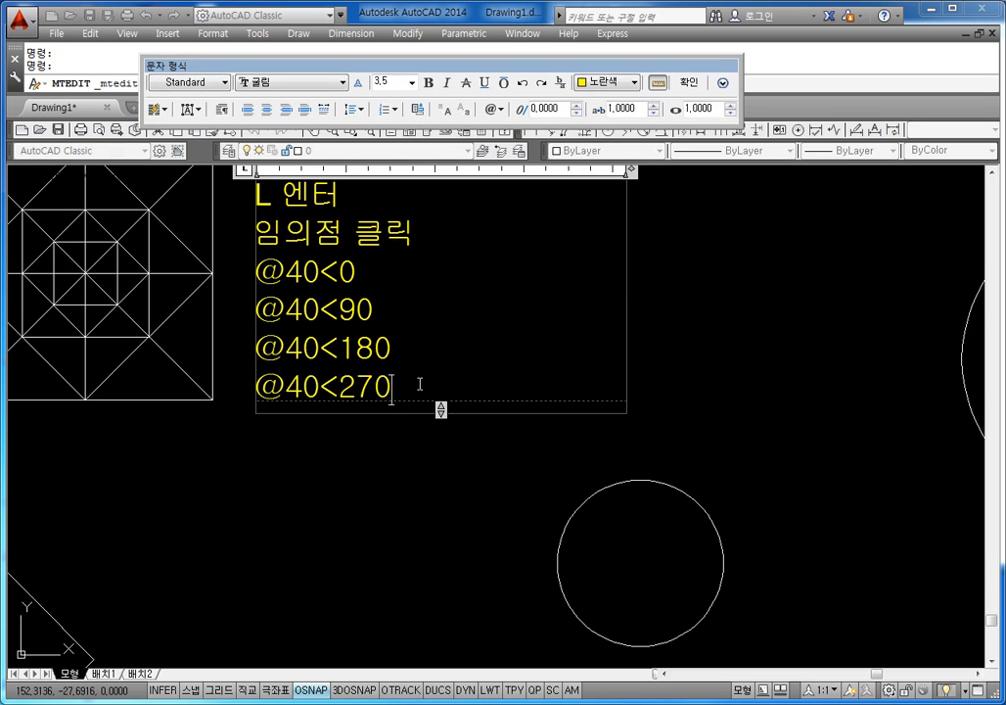
left_click_drag(415, 384, 267, 256)
key("Delete")
Step: Change the first line of the note to "C 엔터"
key("Up")
key("Right")
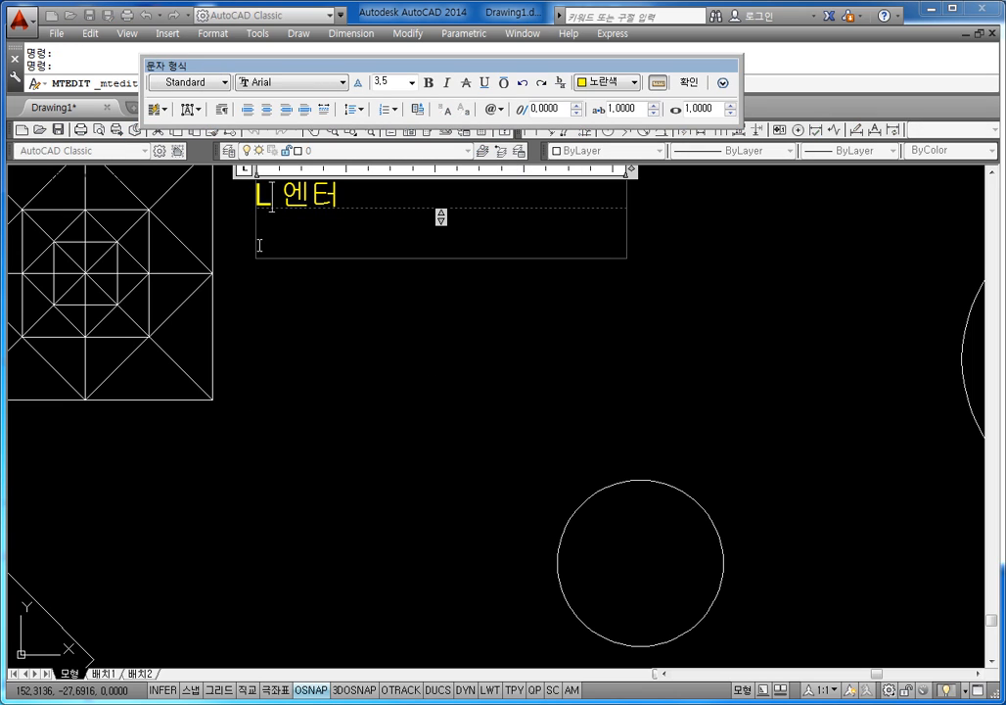
key("BackSpace")
type("C")
key("Right")
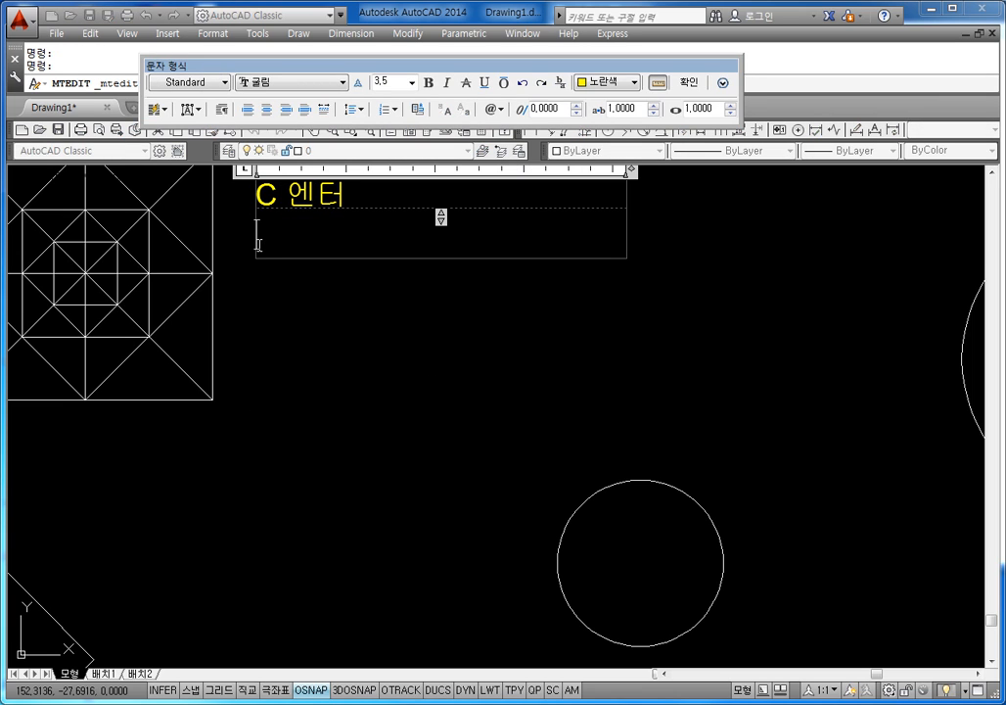
Step: Add "중심점 클릭" as the second line of the note and start a new line below it
type("WN")
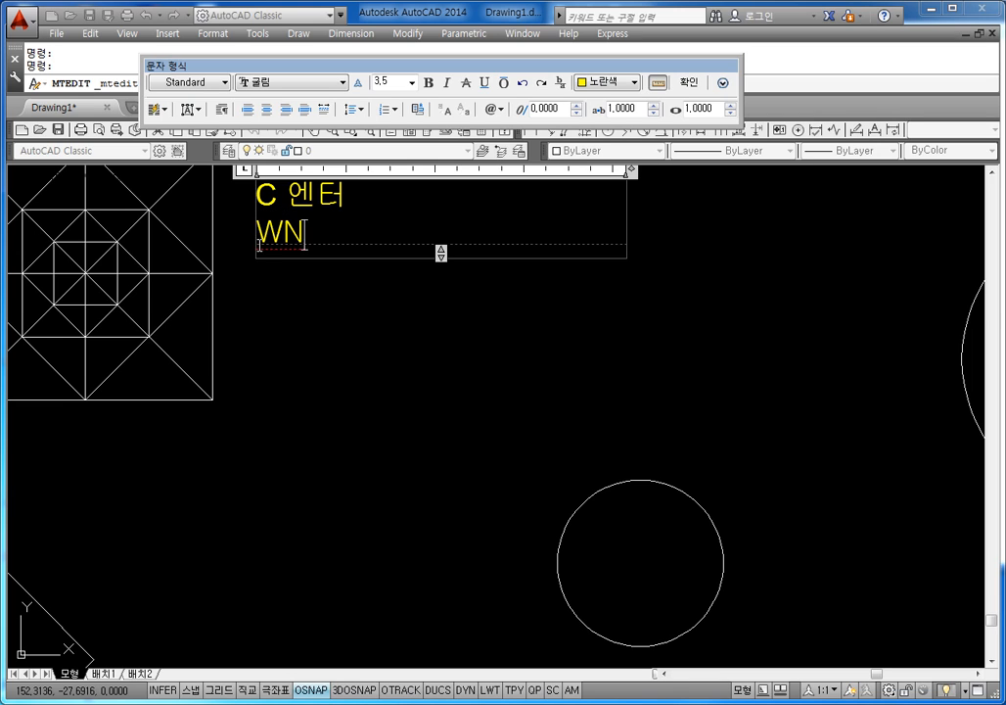
key("BackSpace")
key("BackSpace")
type("중시점 클릭")
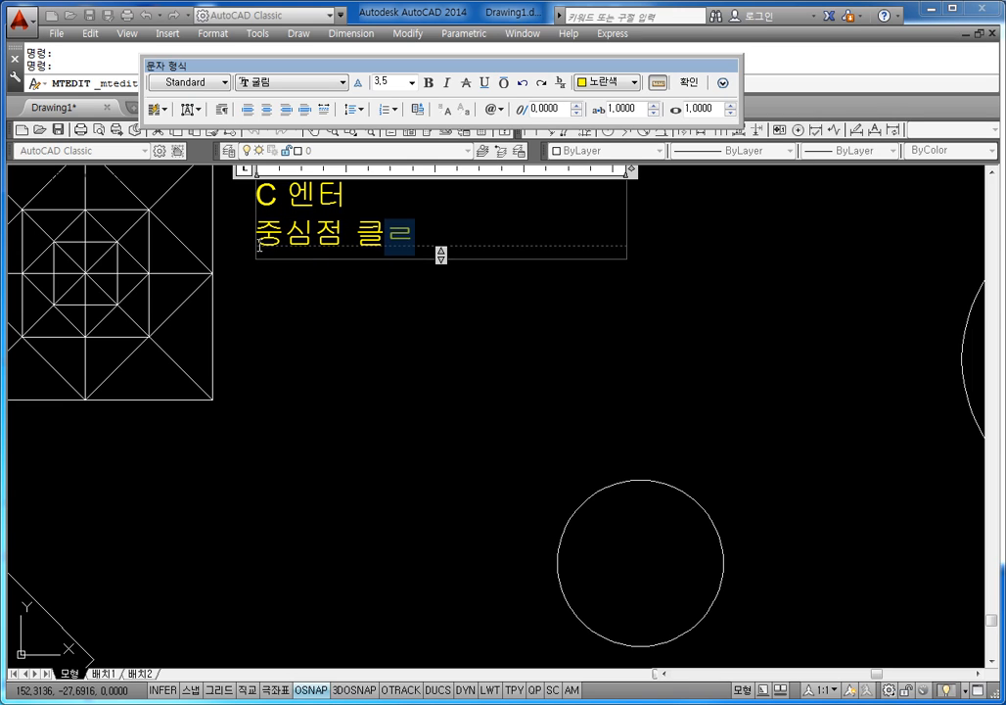
key("Return")
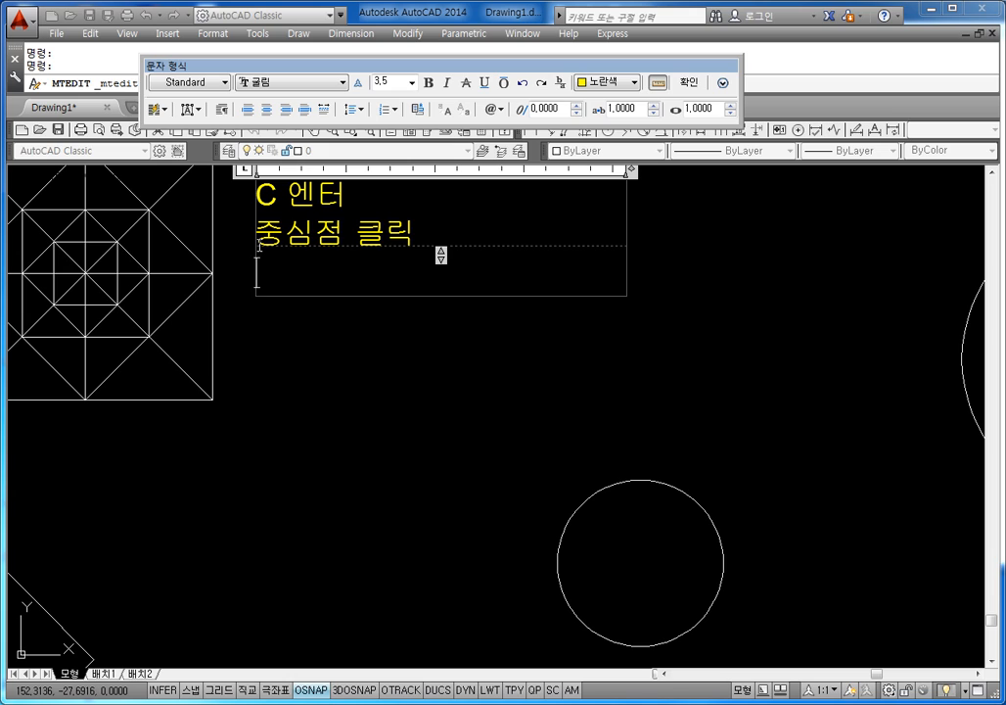
type("직경값")
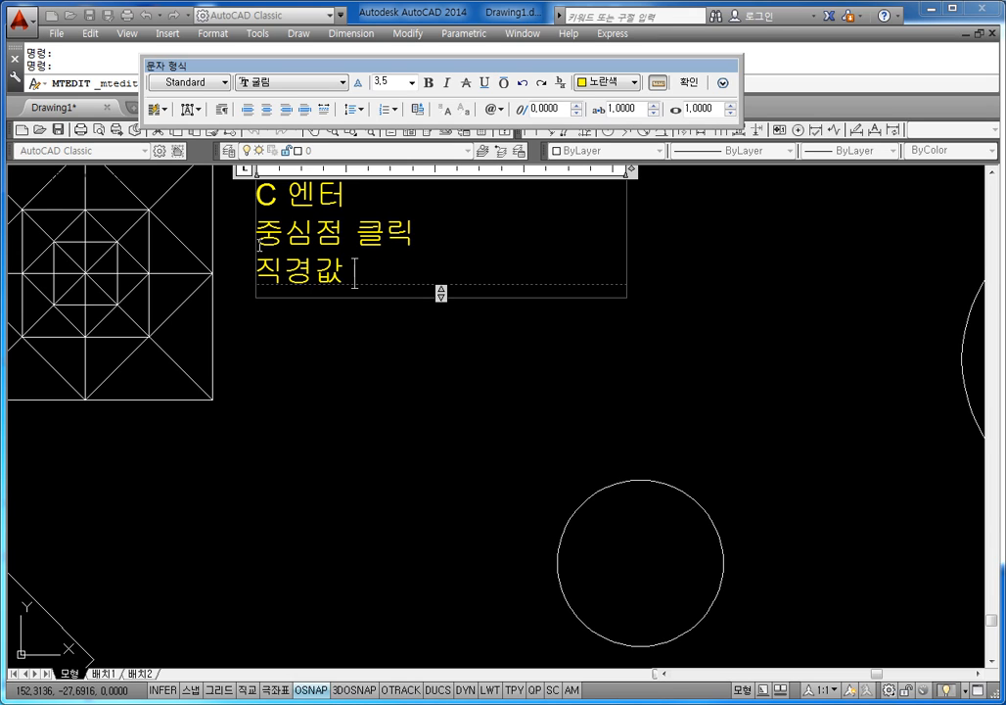
key("BackSpace")
type("에 해당되는 ㅈ")
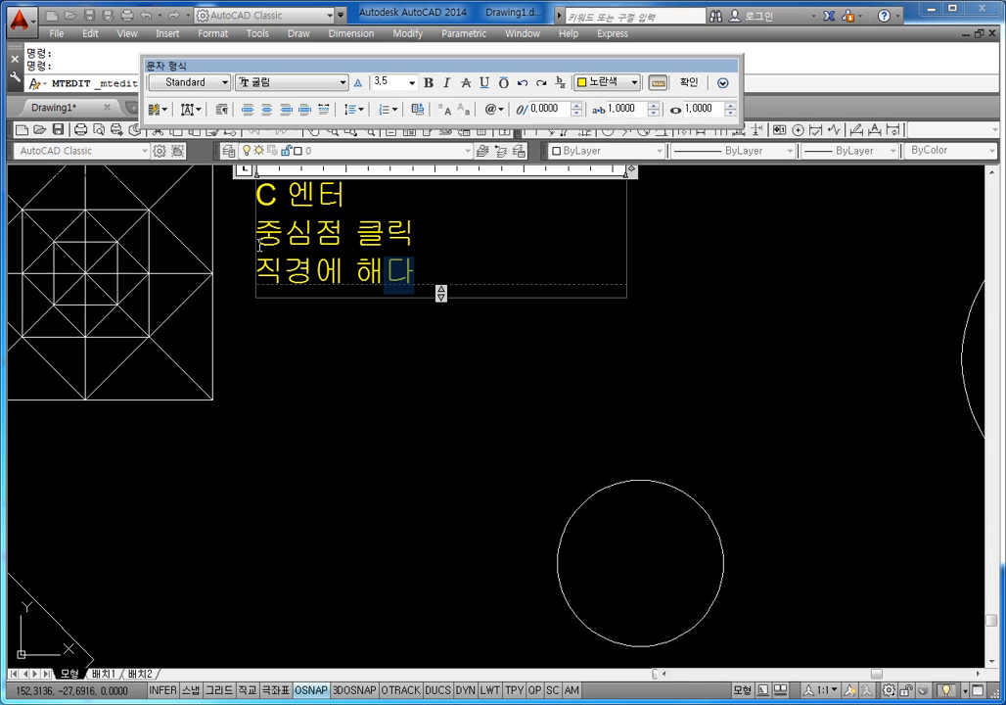
type("점클ㄹ")
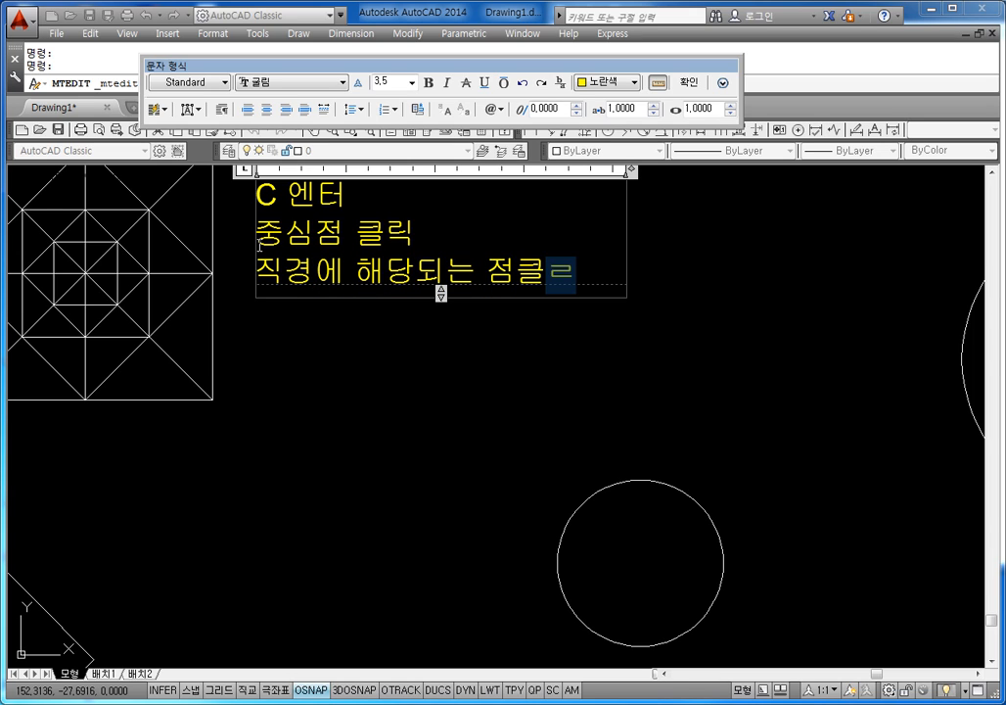
key("Return")
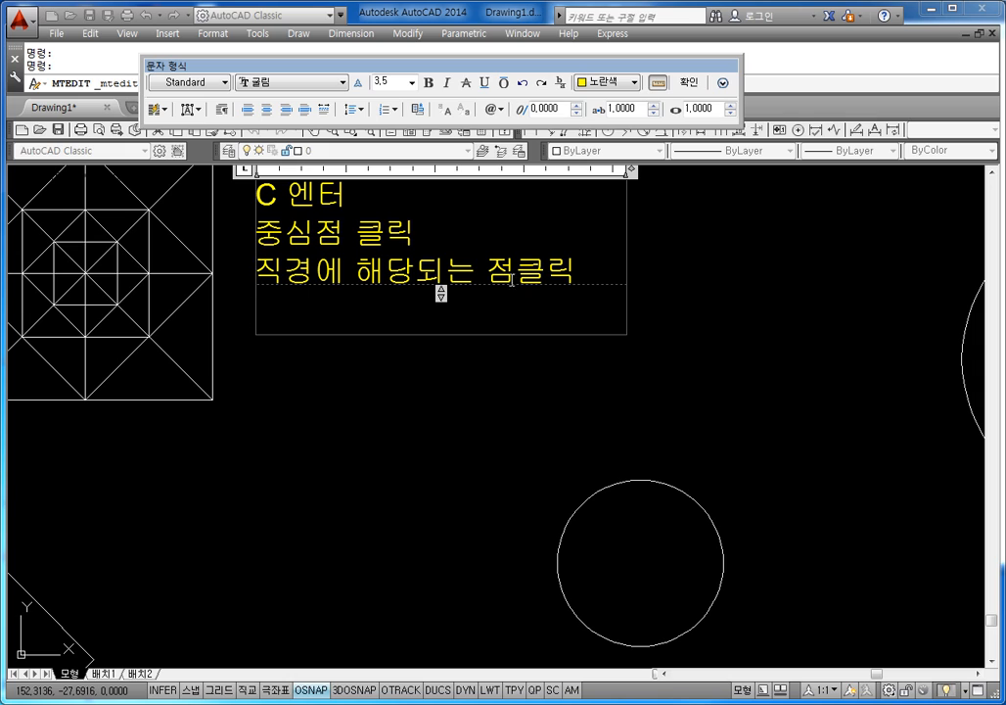
left_click(585, 275)
key("Return")
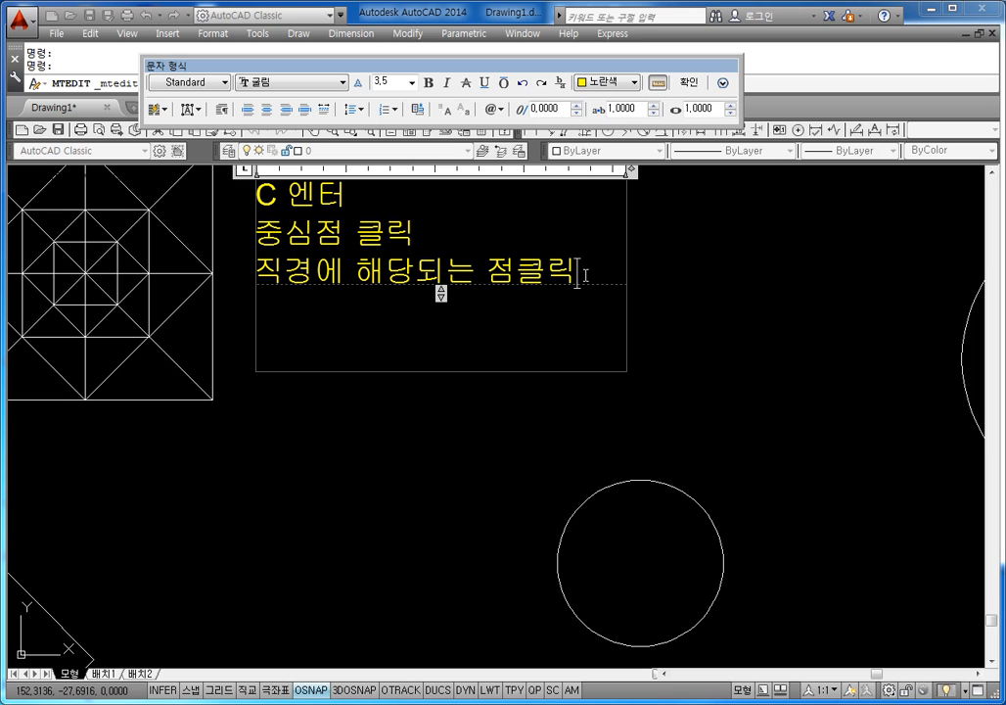
key("BackSpace")
key("BackSpace")
key("BackSpace")
key("BackSpace")
key("BackSpace")
key("BackSpace")
key("BackSpace")
key("BackSpace")
key("BackSpace")
key("BackSpace")
key("BackSpace")
key("BackSpace")
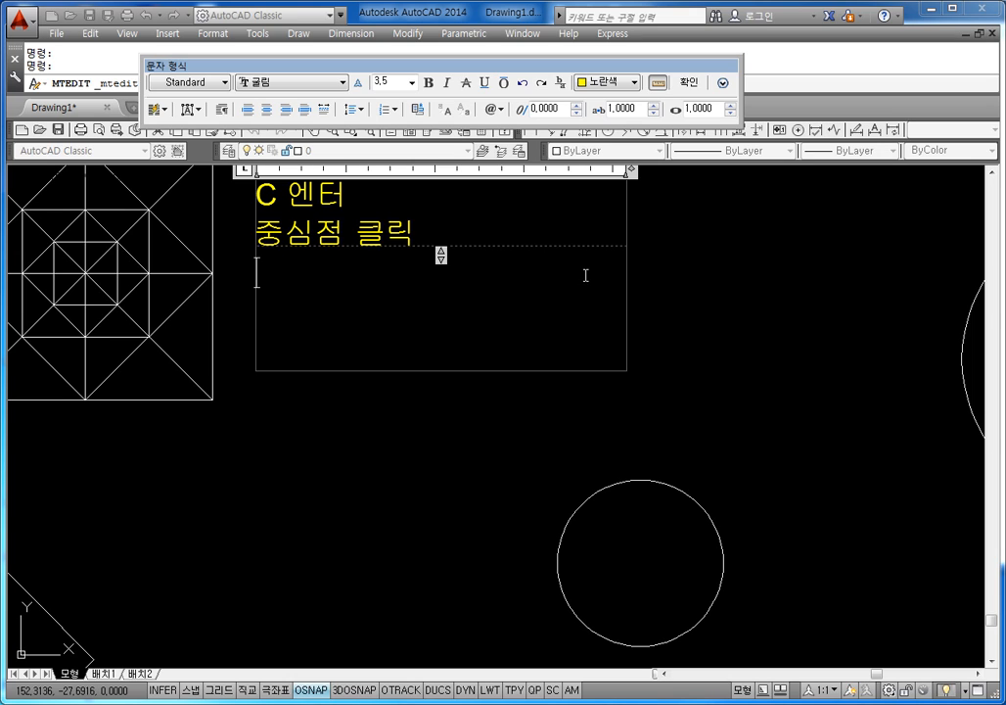
Step: Enter "좌표값 입력(상대좌표)" as the third line of the note
type("좌표값 입ㄱㄹ")
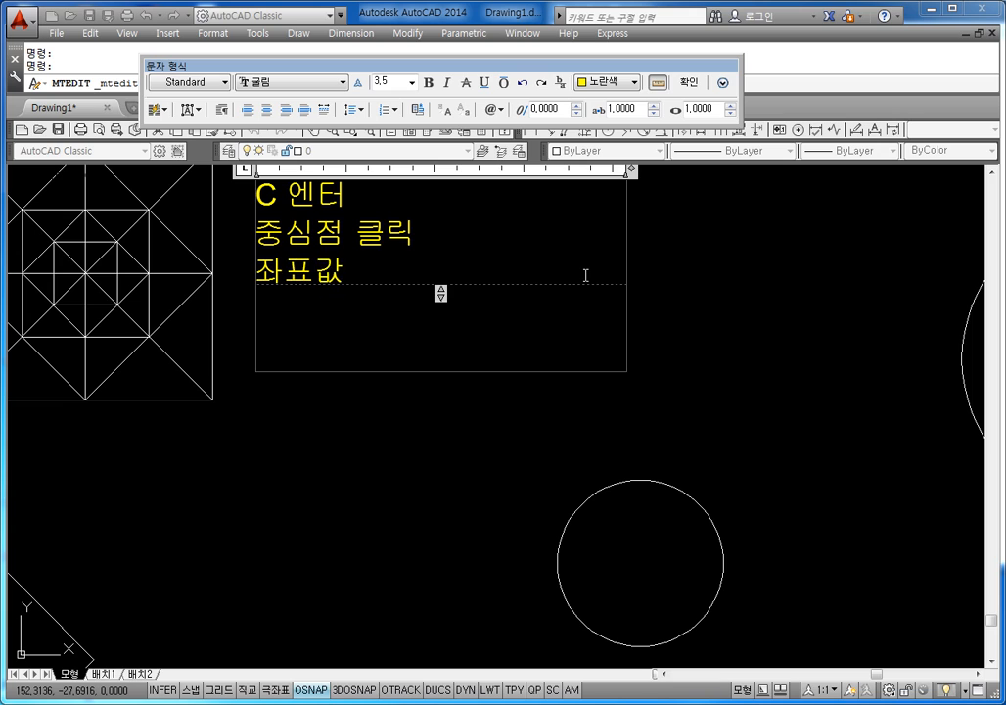
key("BackSpace")
key("BackSpace")
type("ㄹ(")
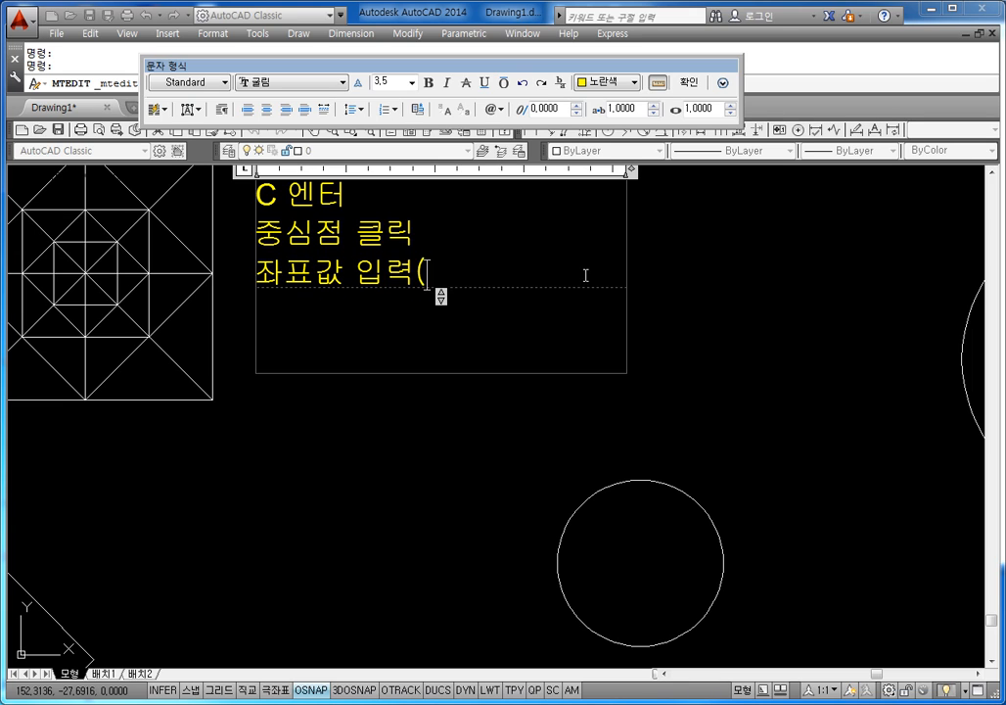
type("상대좌표)")
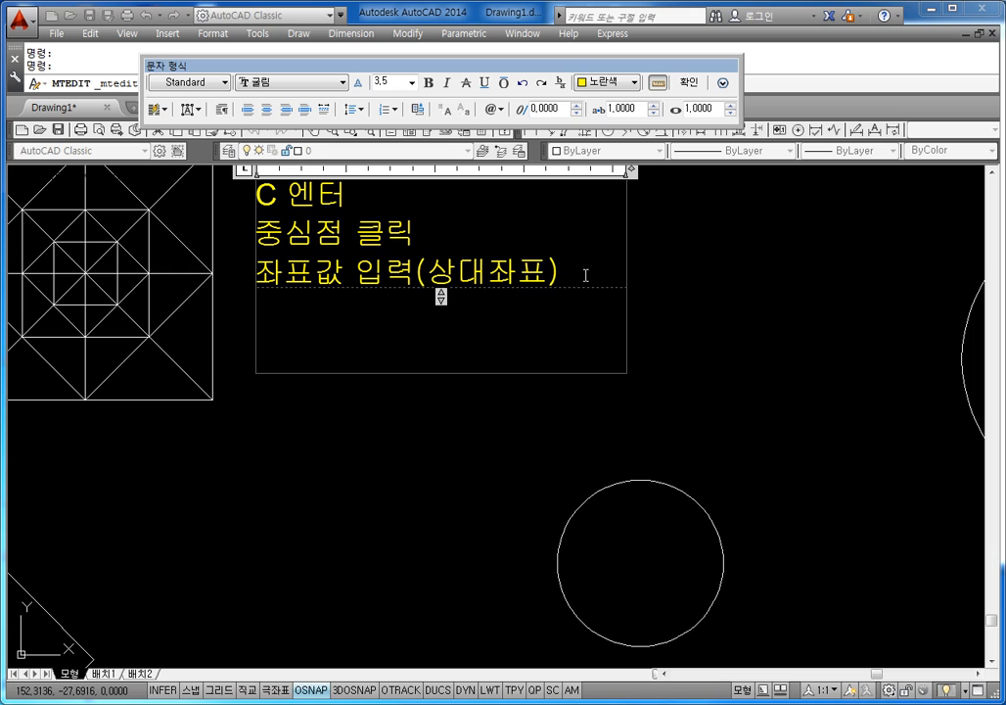
Step: Add "직경값 입력 가능함" as the fourth line of the note and finish editing the text
key("Return")
type("직경")
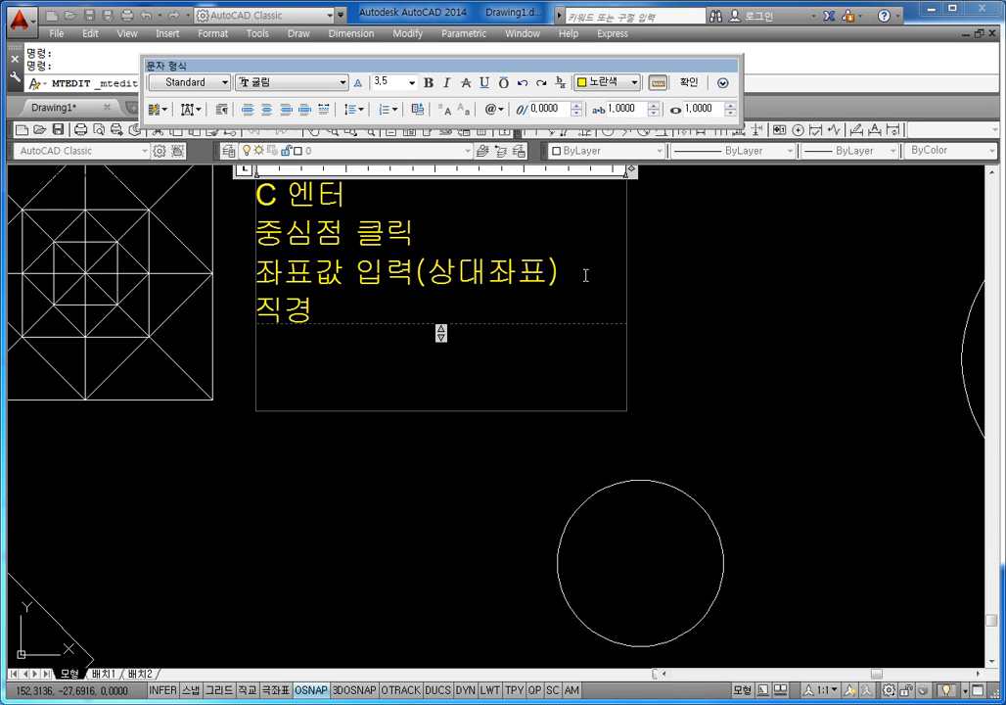
type("값 입력")
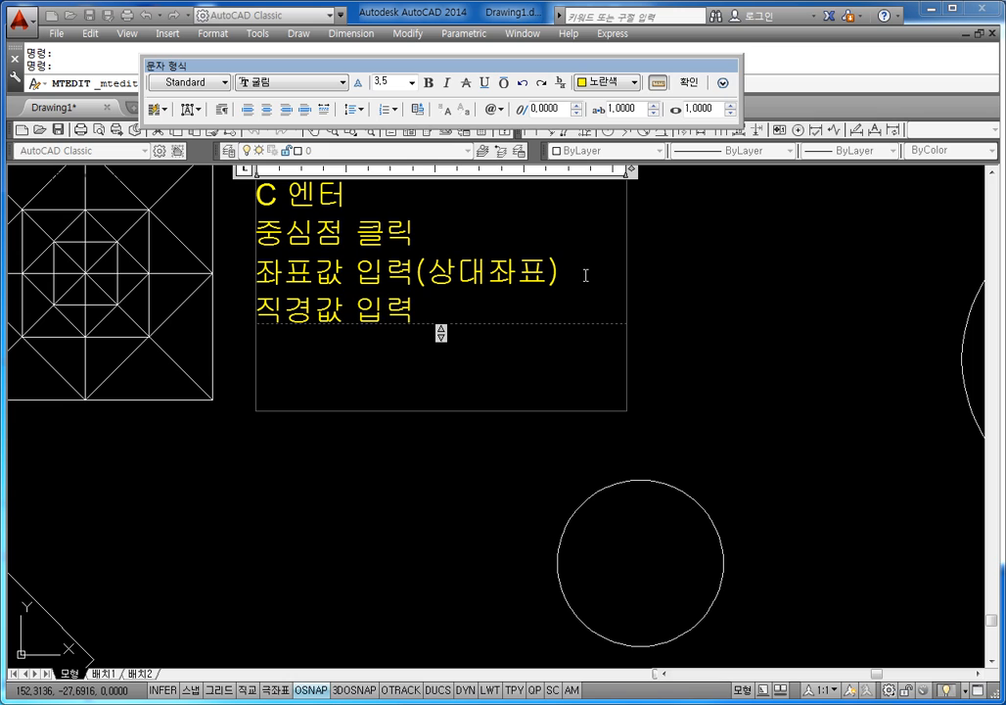
type(" 가능함")
key("Return")
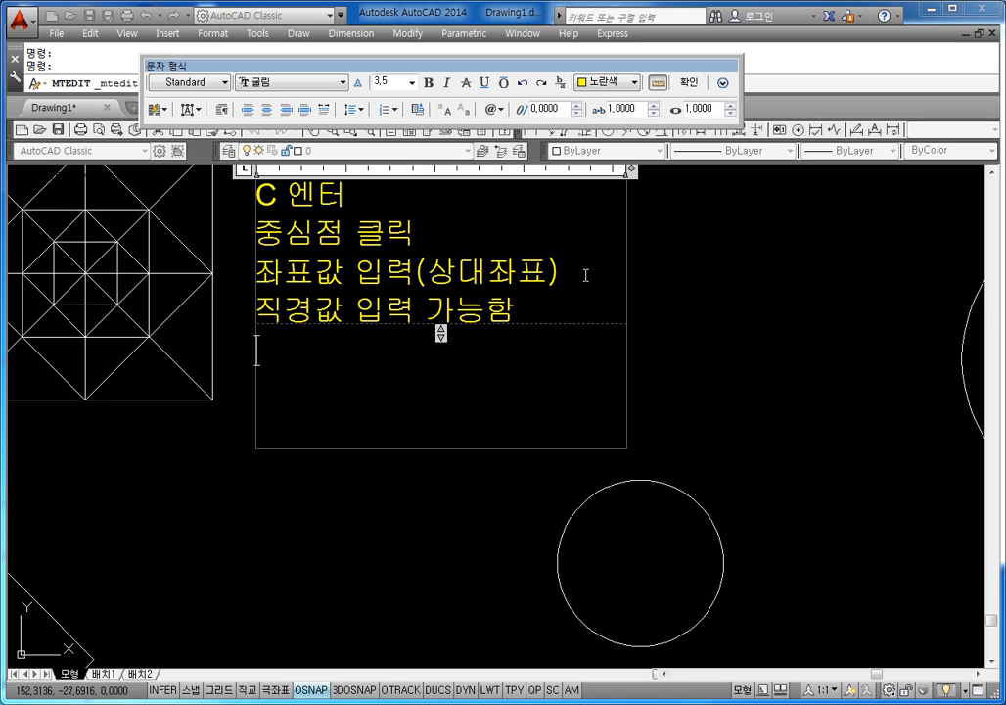
left_click(362, 531)
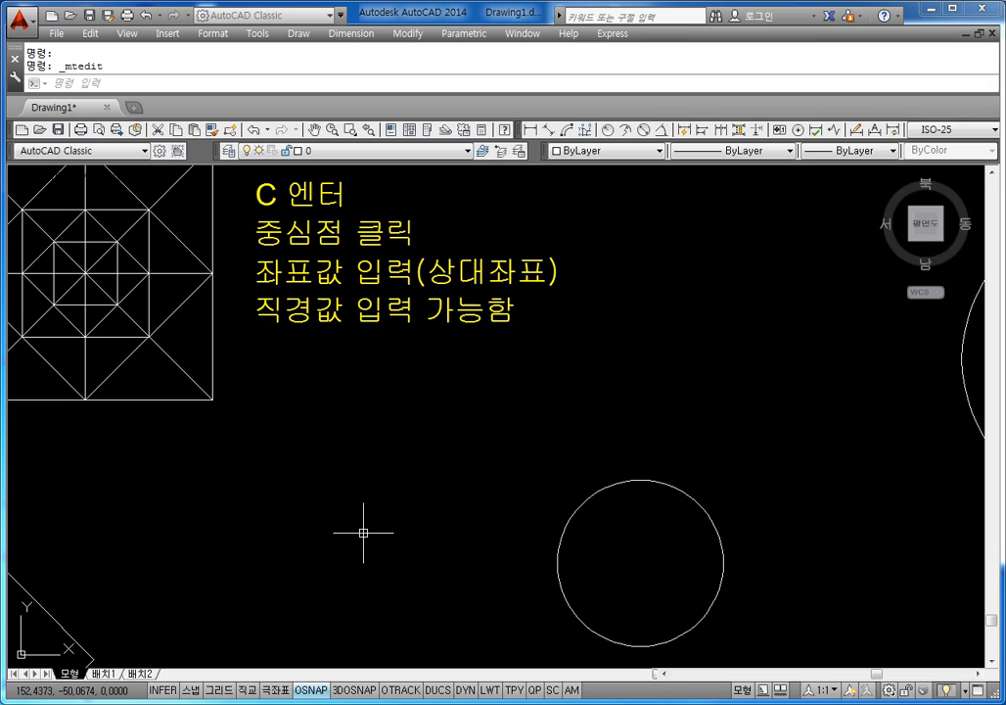
scroll(442, 485, "down", 6)
middle_click_drag(460, 505, 420, 472)
scroll(484, 468, "up", 2)
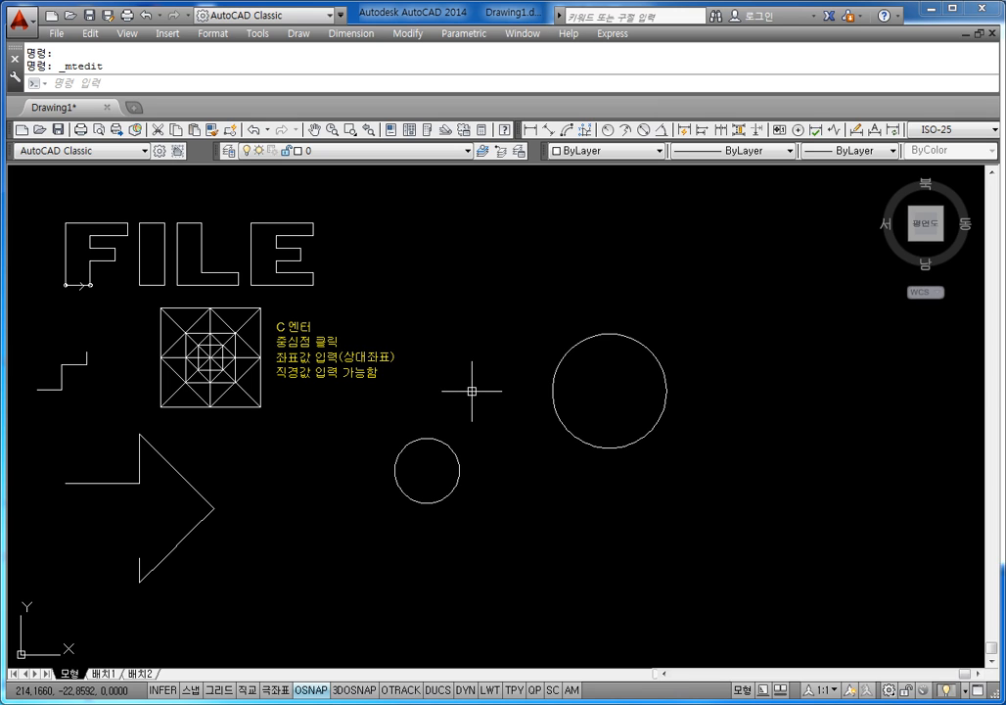
key("Escape")
key("Escape")
middle_click_drag(494, 266, 477, 302)
key("Return")
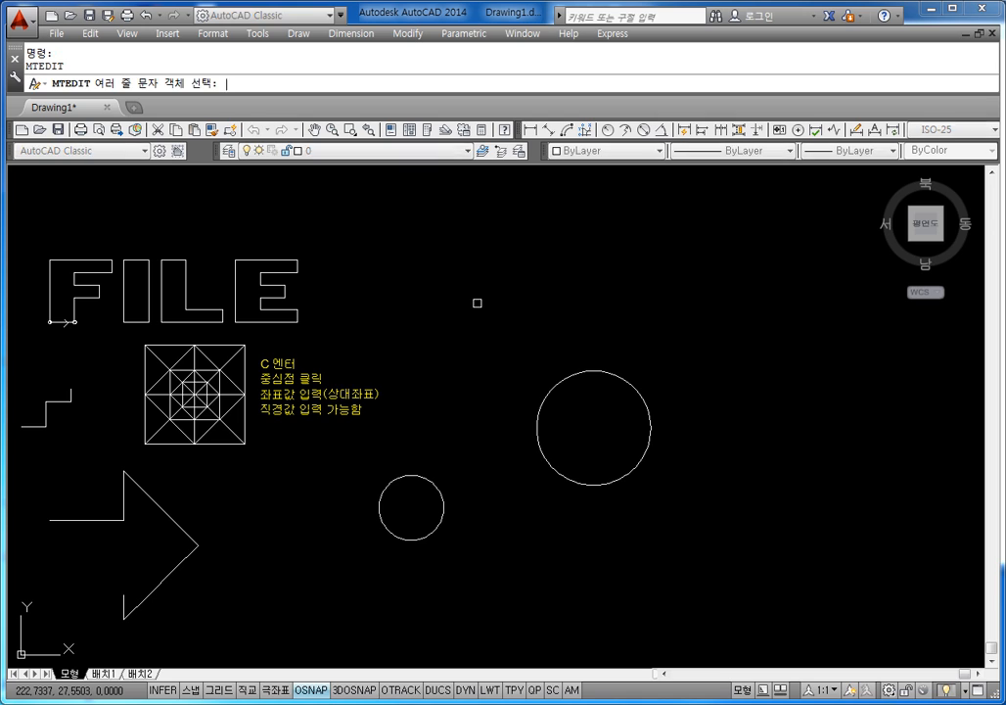
key("Escape")
key("Escape")
key("Return")
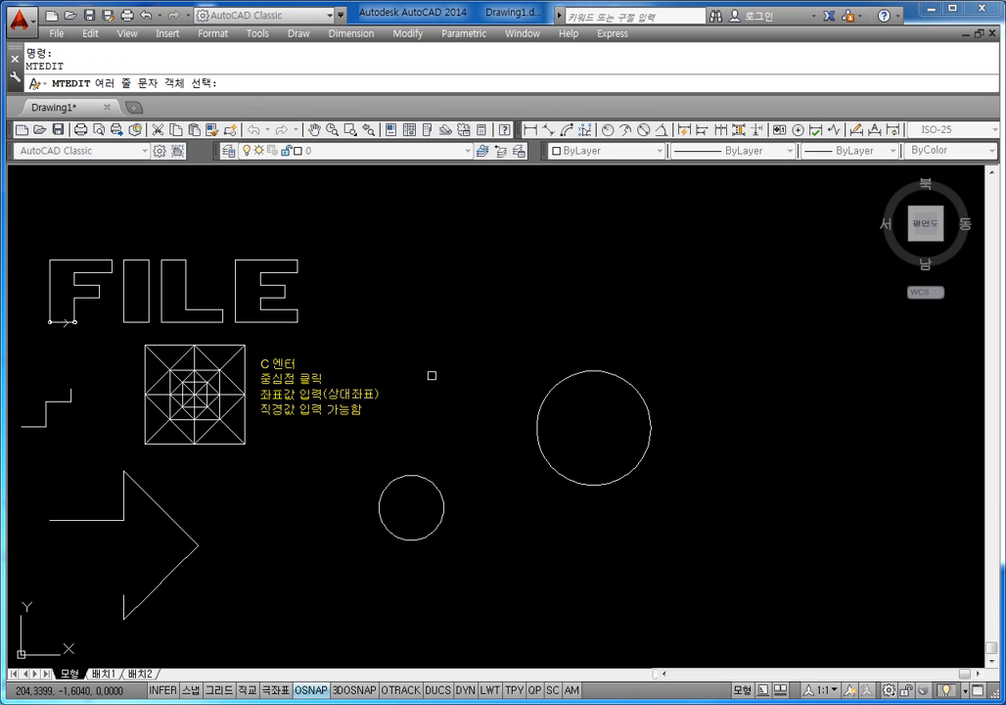
key("Escape")
type("c")
key("Return")
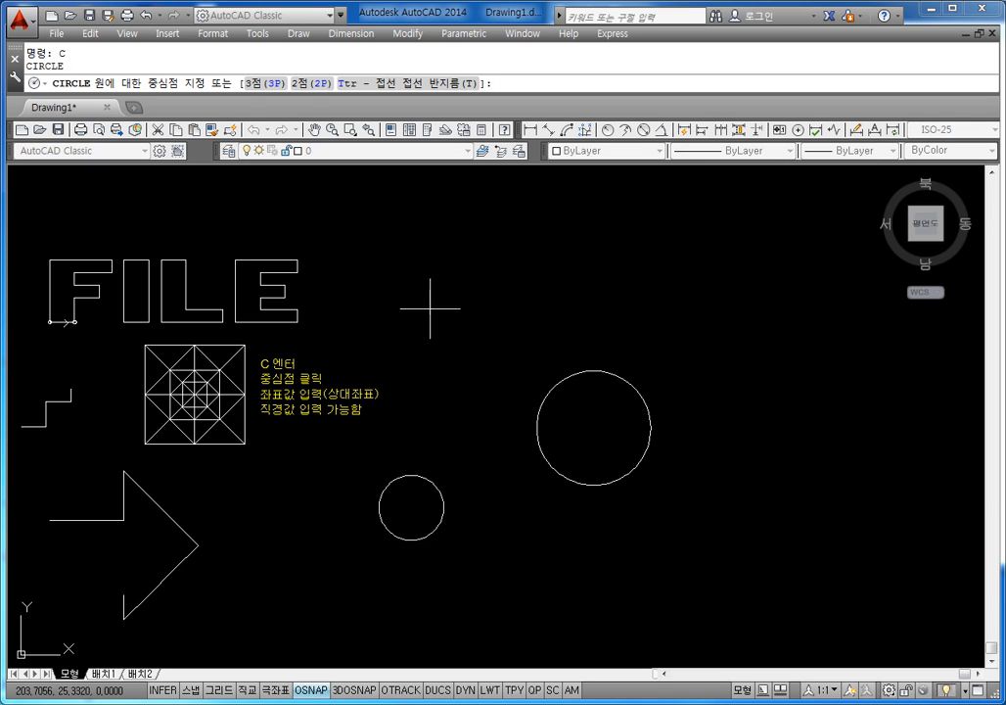
left_click(432, 304)
scroll(454, 302, "up", 2)
scroll(454, 302, "up", 2)
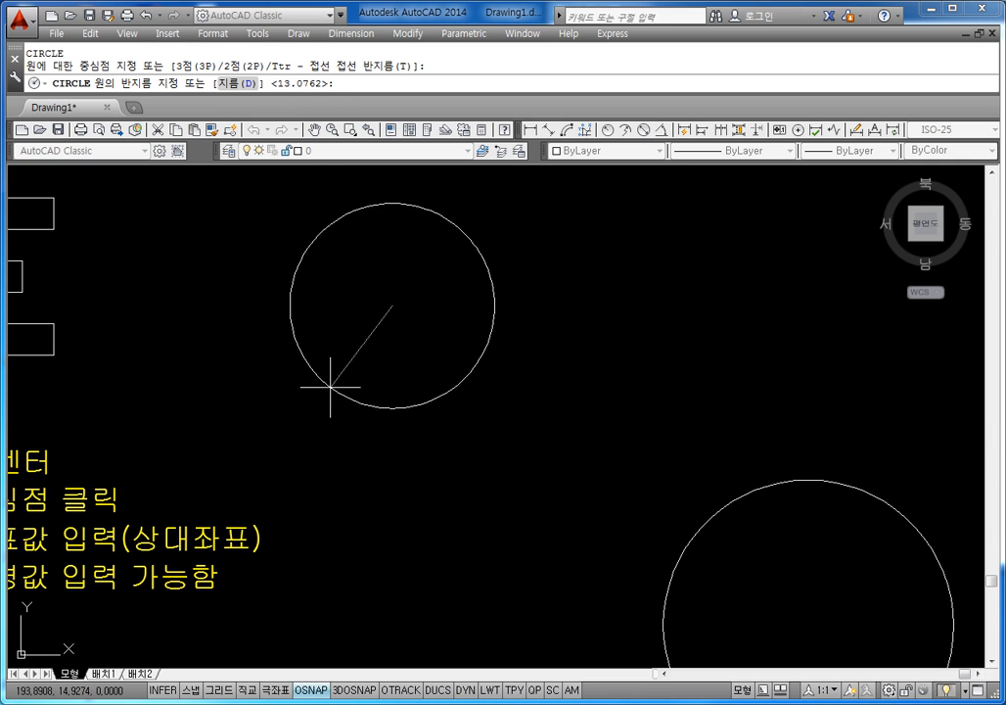
key("Escape")
key("Escape")
scroll(387, 258, "down", 2)
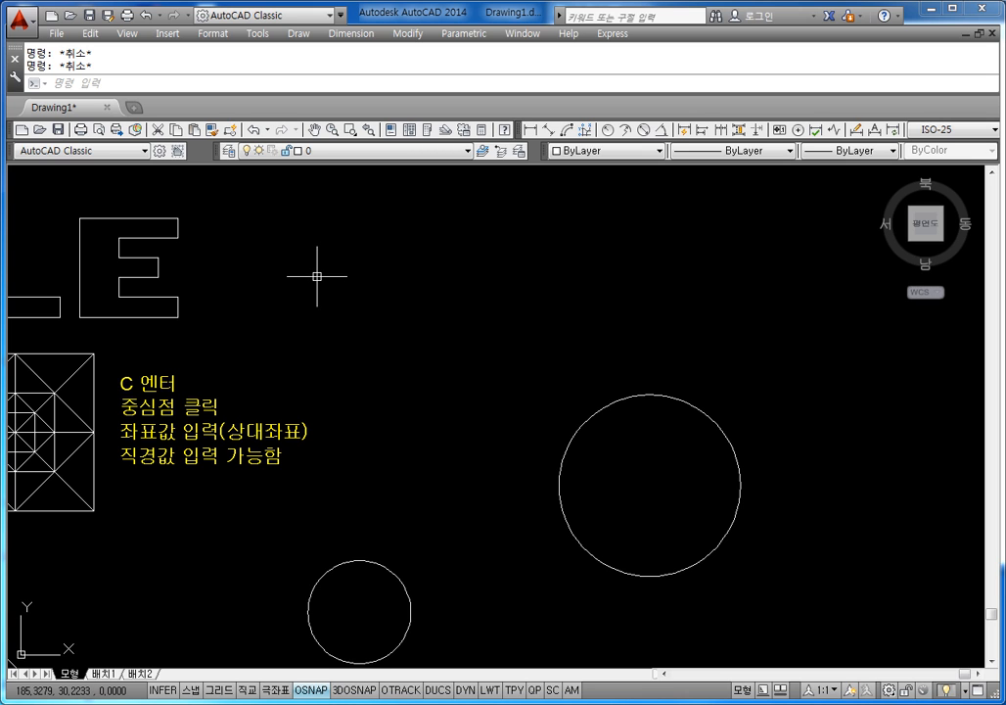
Step: Draw a circle with a radius of 10 in the empty area to the right of the letter E
middle_click_drag(257, 387, 321, 391)
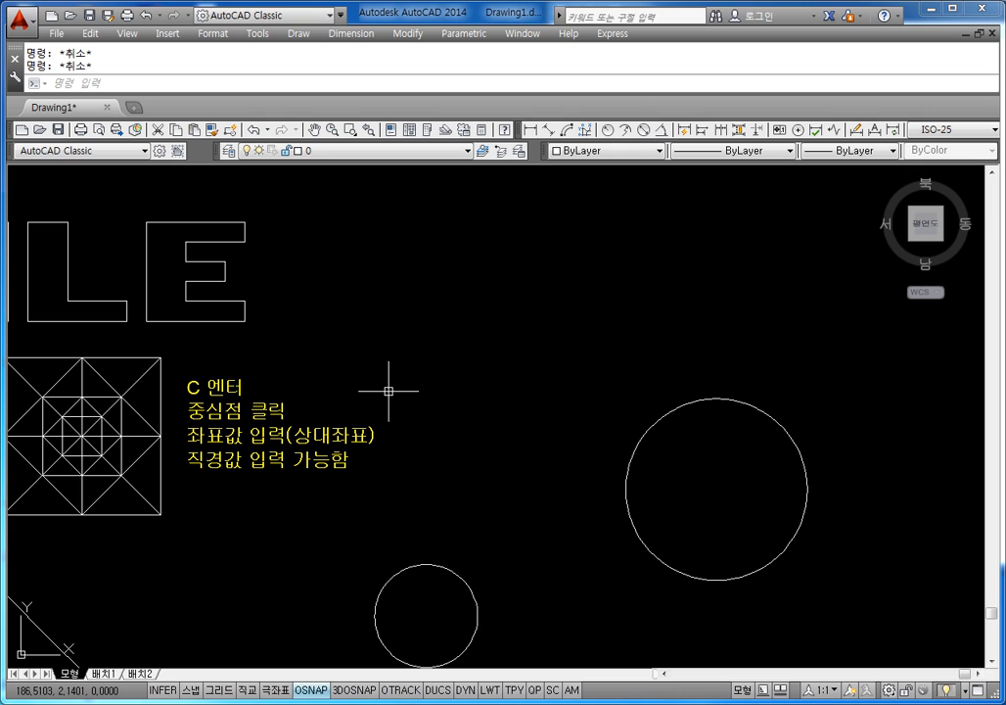
key("Return")
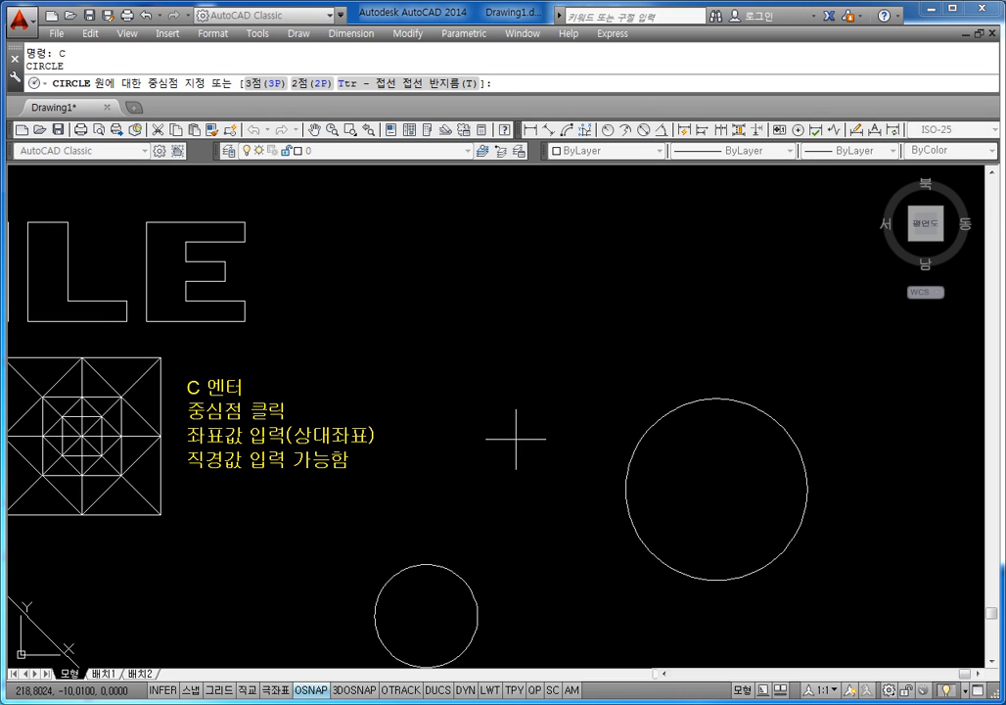
middle_click_drag(517, 438, 439, 437)
left_click(402, 333)
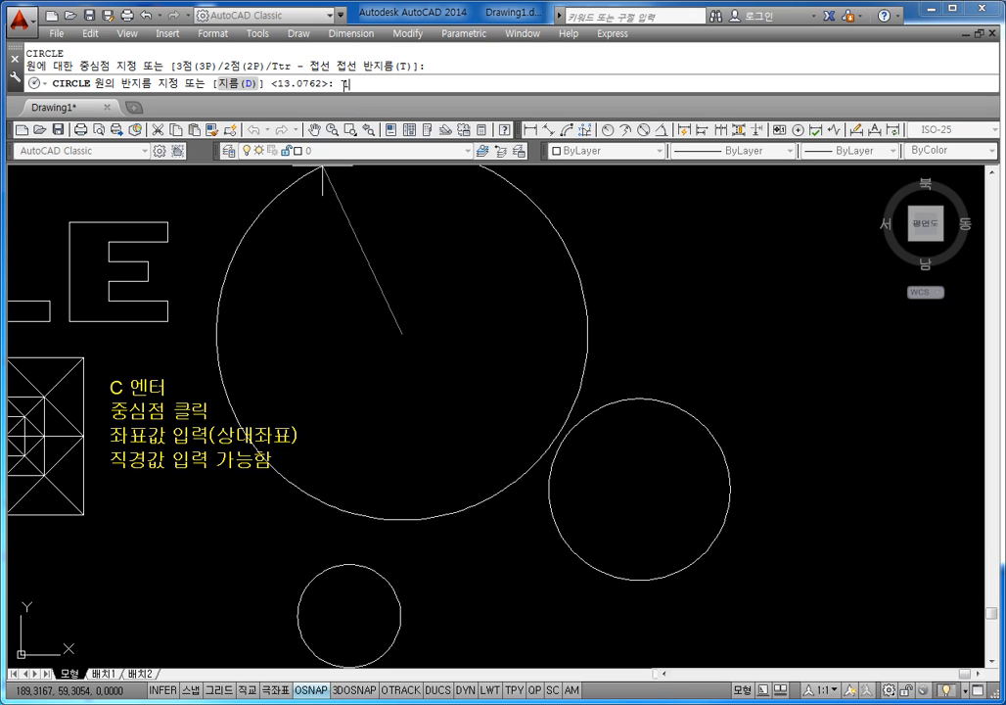
type("10")
key("Return")
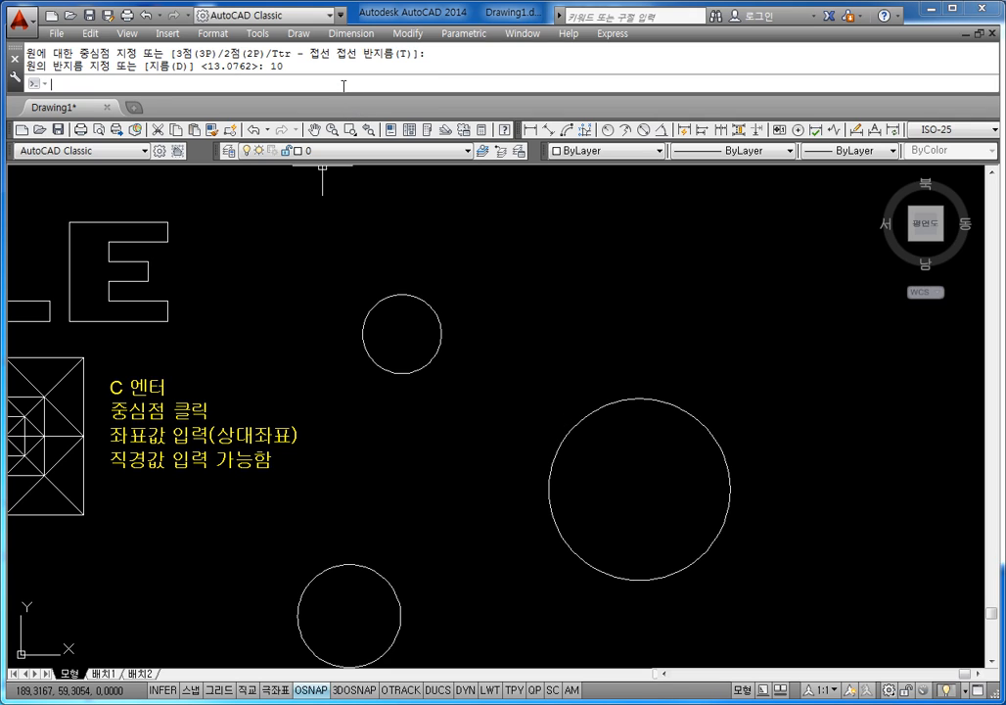
scroll(451, 246, "up", 2)
middle_click_drag(427, 281, 444, 257)
key("Escape")
key("Escape")
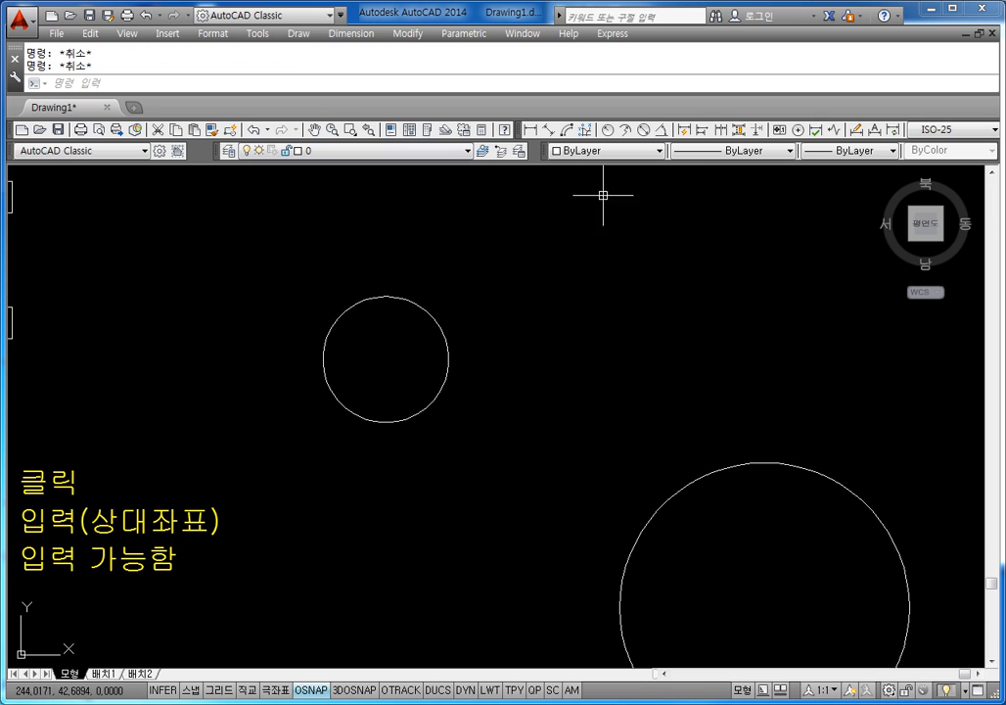
Step: Add a diameter dimension to the radius 10 circle, placing its text outside at the upper right
left_click(643, 133)
left_click(442, 328)
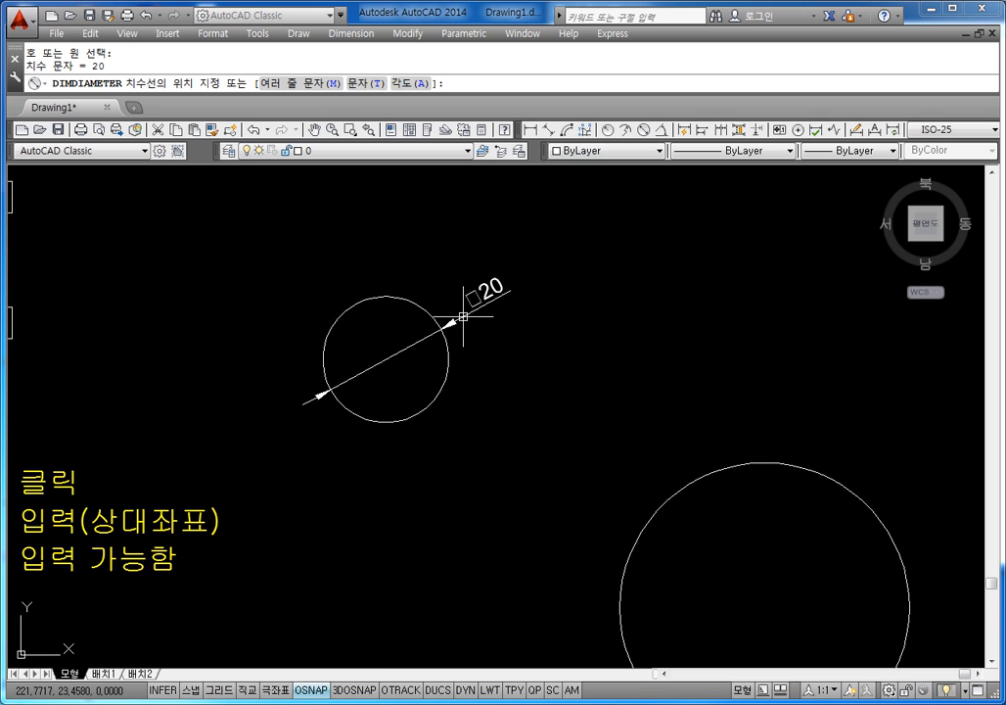
left_click(462, 316)
key("Escape")
key("Escape")
middle_click_drag(460, 360, 467, 337)
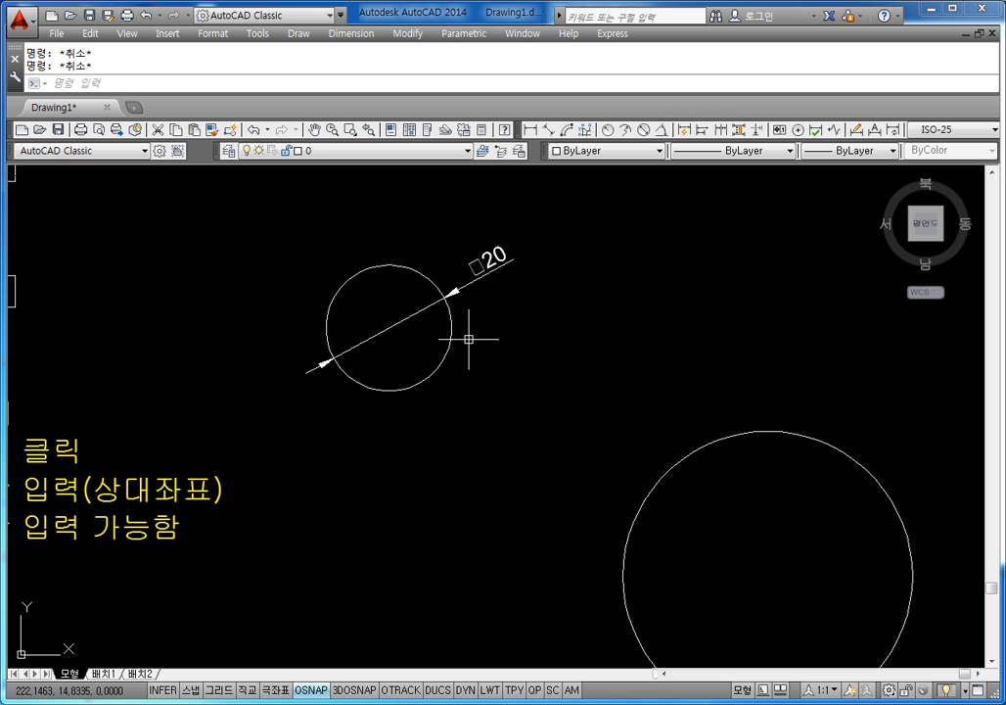
scroll(466, 338, "down", 2)
scroll(456, 352, "up", 2)
middle_click_drag(472, 390, 505, 361)
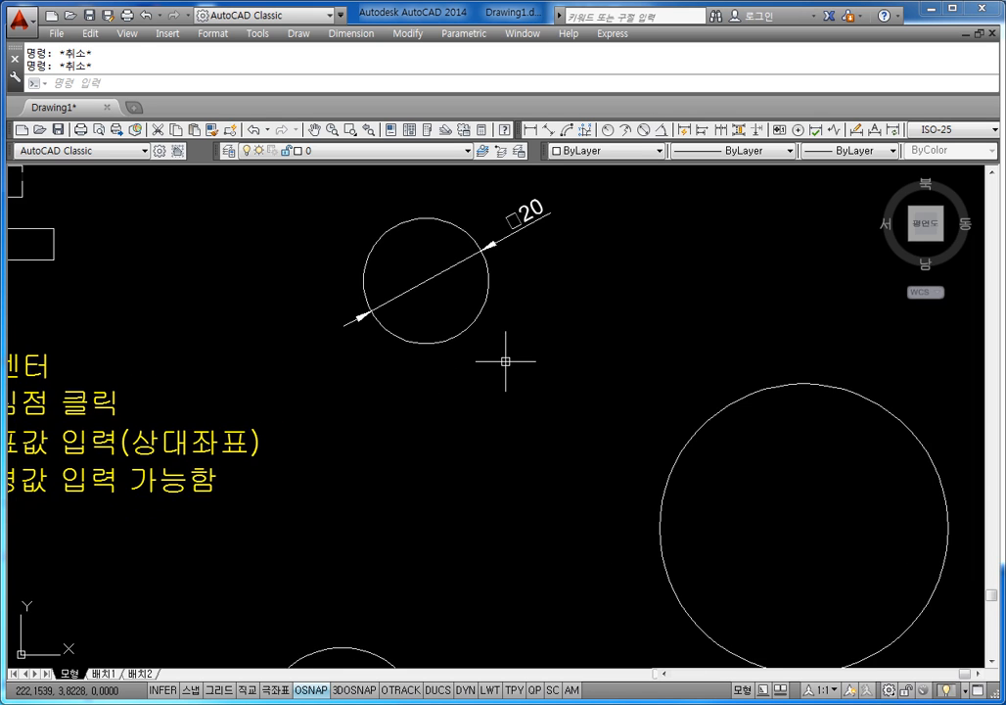
scroll(505, 361, "down", 3)
middle_click_drag(463, 330, 452, 350)
scroll(496, 357, "up", 4)
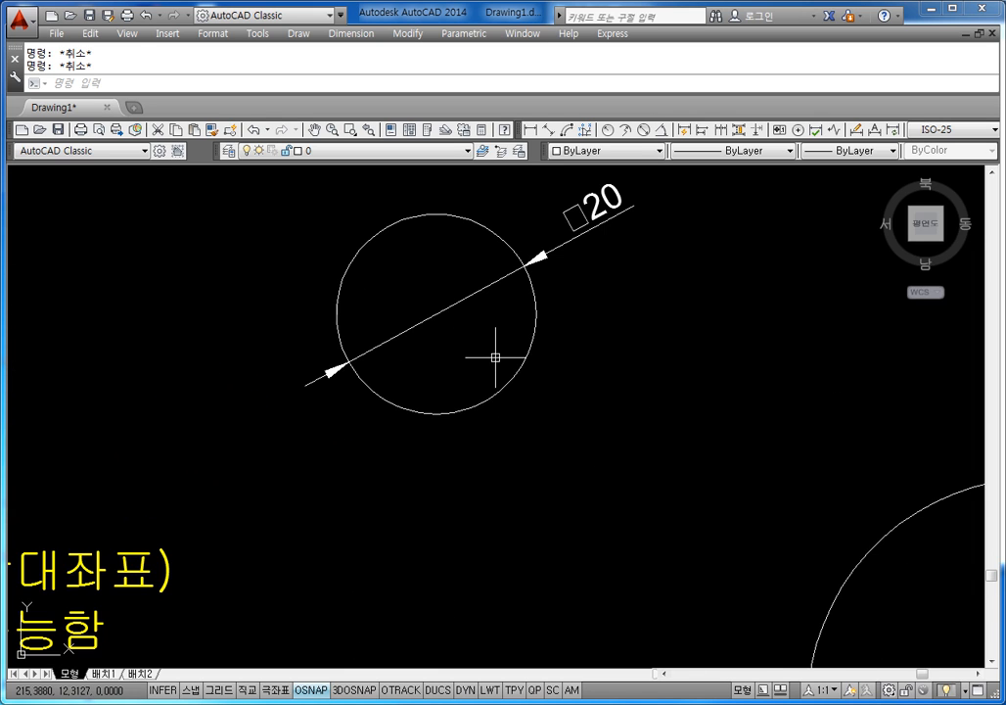
scroll(494, 354, "down", 4)
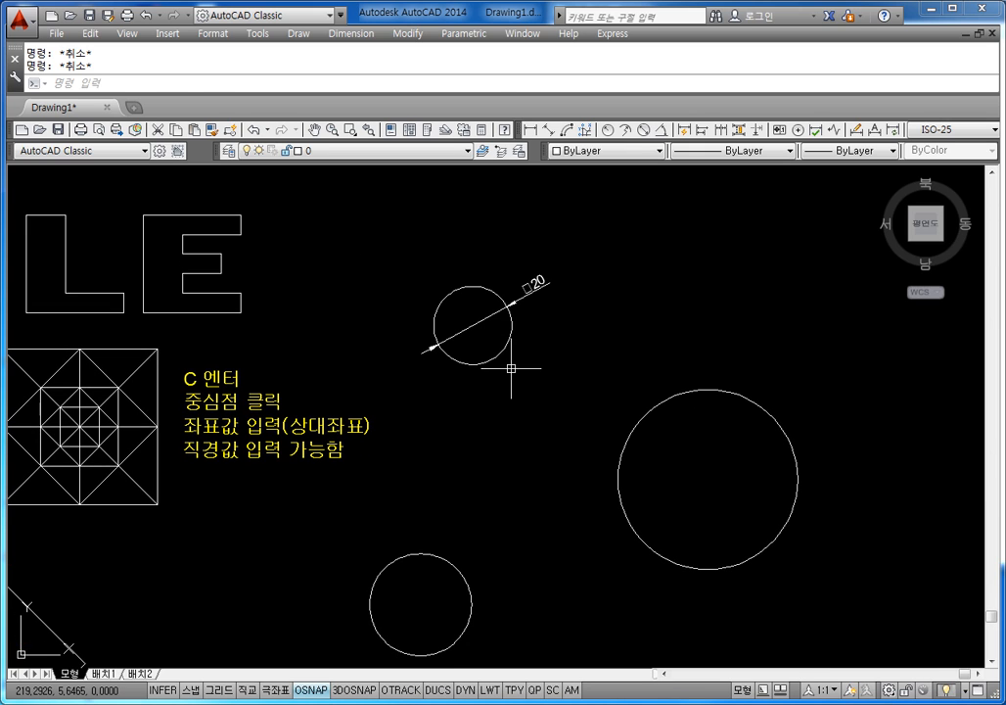
Step: Draw a circle with a radius of 5 just below the dimensioned circle
type("c")
key("Return")
left_click(478, 455)
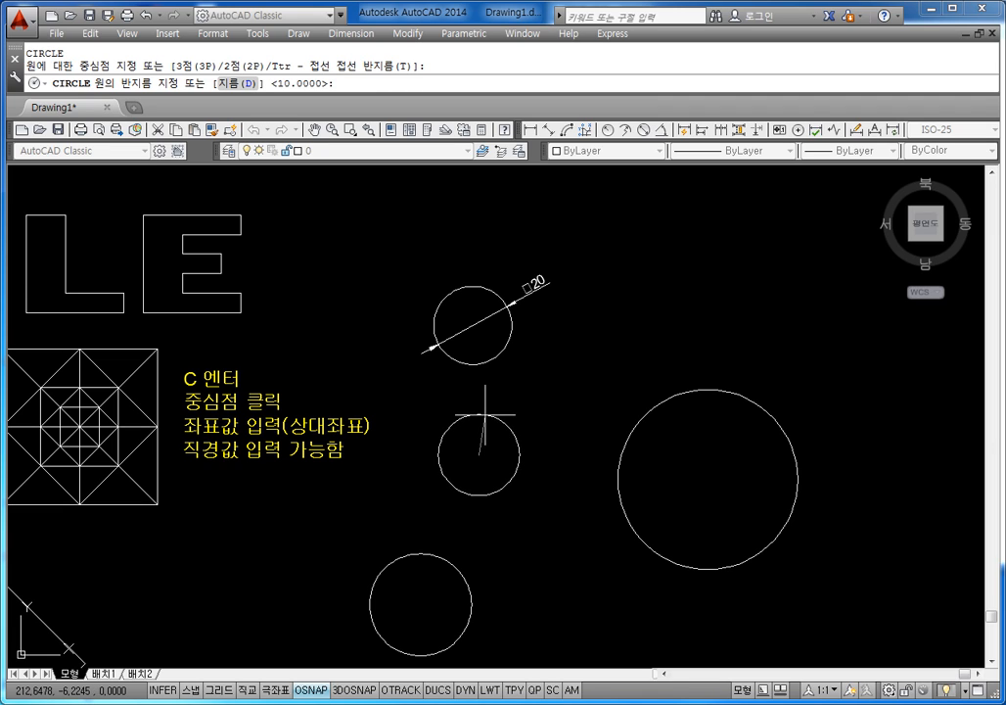
type("5")
key("Return")
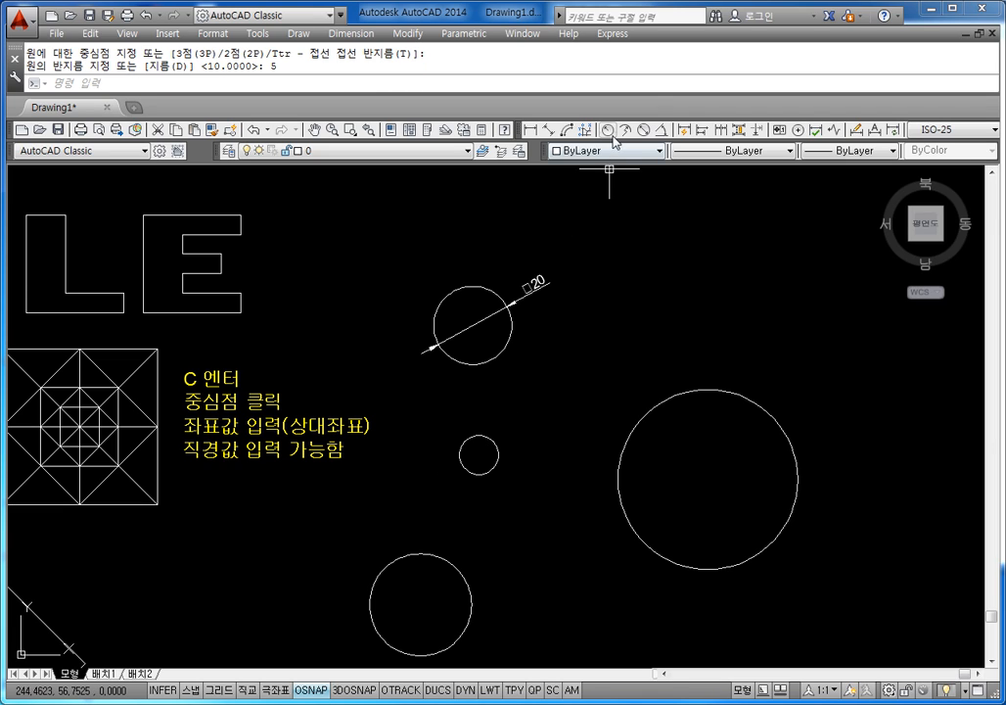
Step: Add a diameter dimension to the radius 5 circle, with its text outside at the upper right
left_click(643, 131)
left_click(492, 443)
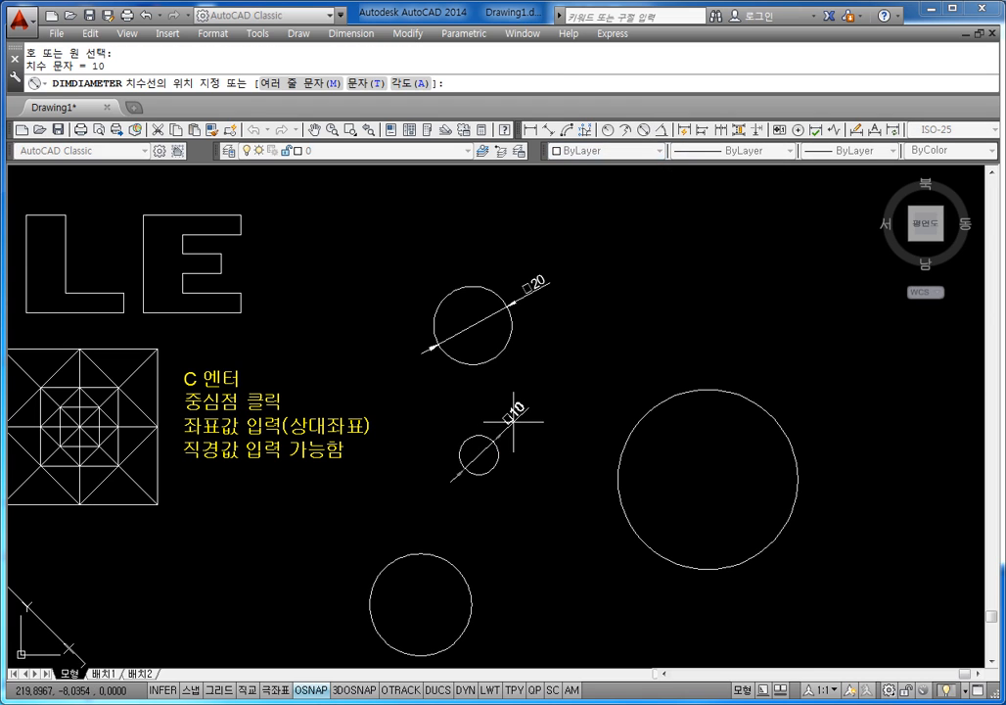
scroll(486, 413, "up", 4)
scroll(512, 411, "down", 4)
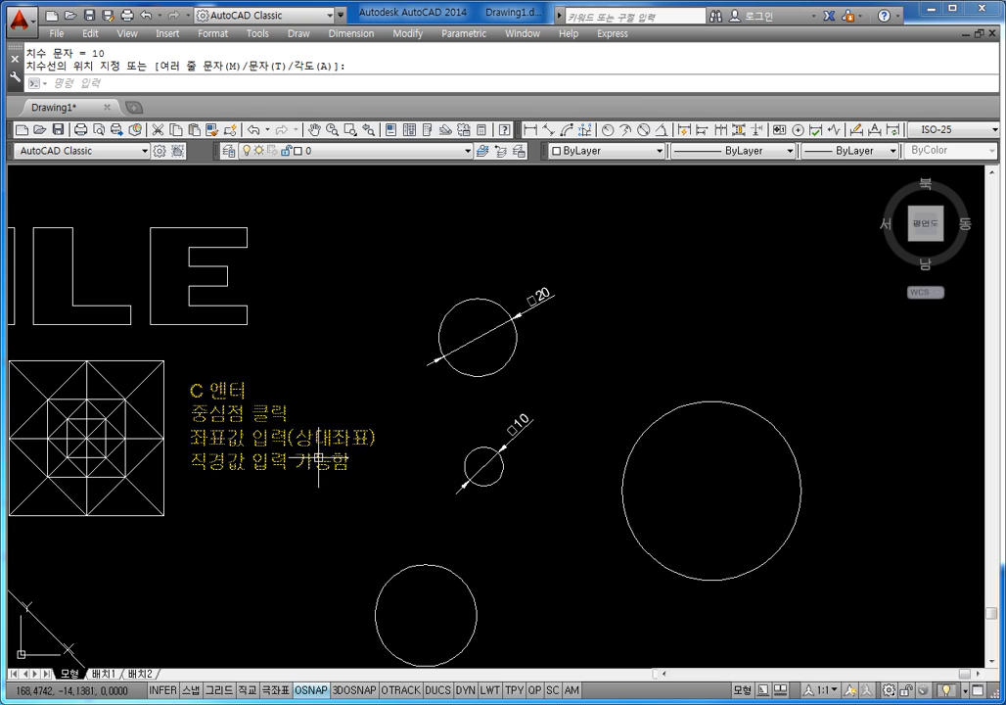
Step: Reopen the yellow note and change "직경" to "반경" in its fourth line
left_click(254, 465)
key("Escape")
key("Escape")
double_click(240, 463)
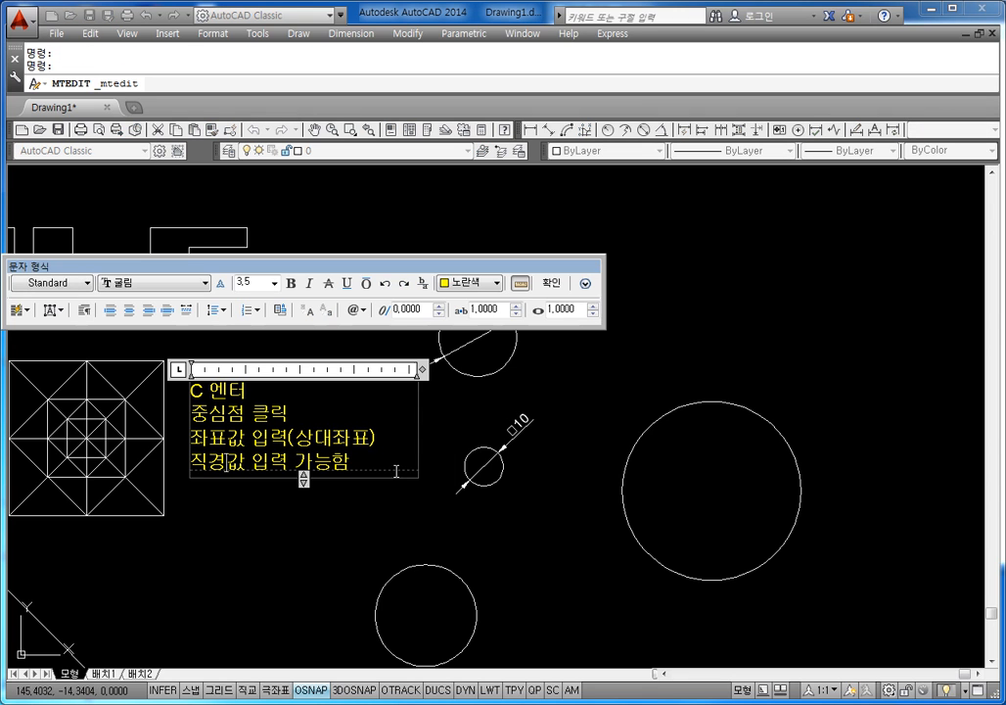
key("BackSpace")
key("BackSpace")
type("QKS")
key("BackSpace")
key("BackSpace")
key("BackSpace")
key("Hangul")
type("바")
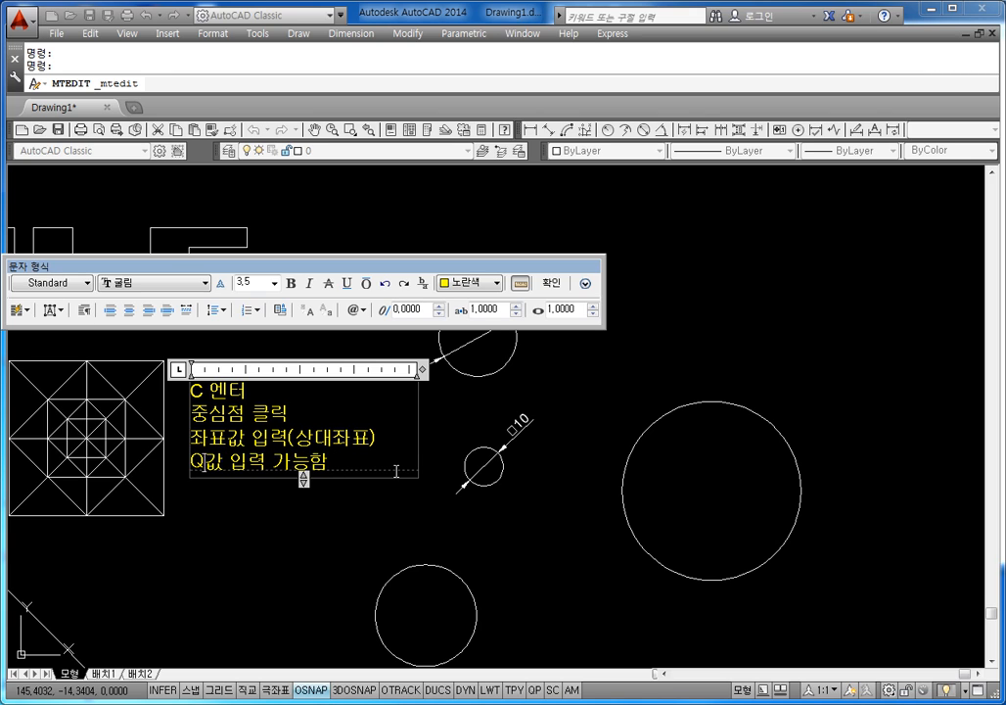
type("ㄴ경")
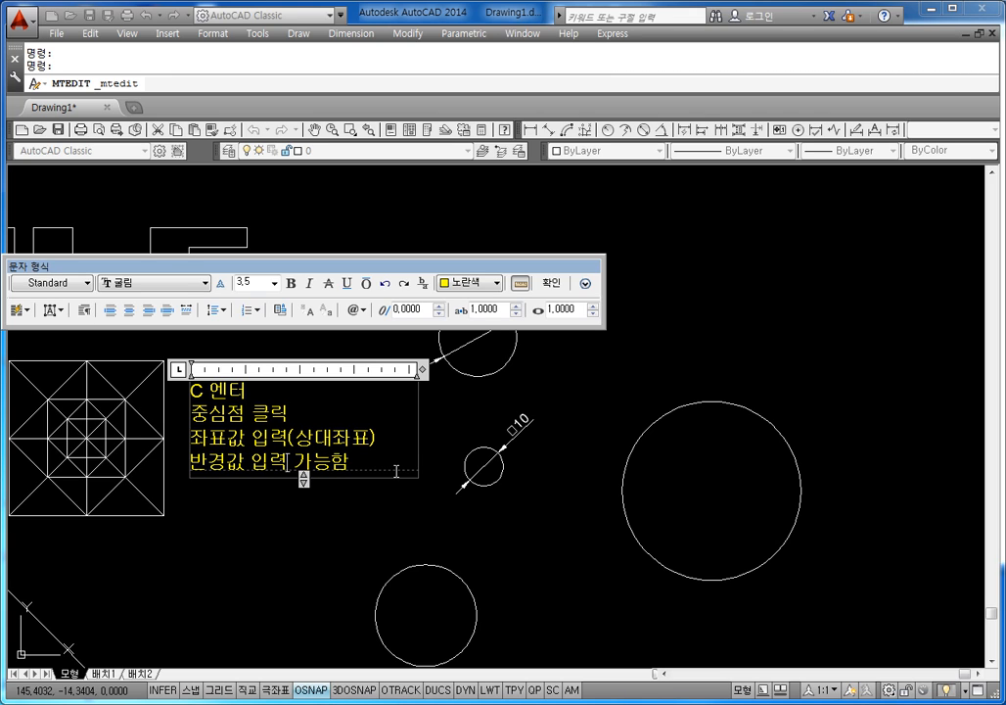
Step: Add "직경값(옵션 D 추가함)" as the fifth line of the note and finish editing the text
key("Return")
type("직경값")
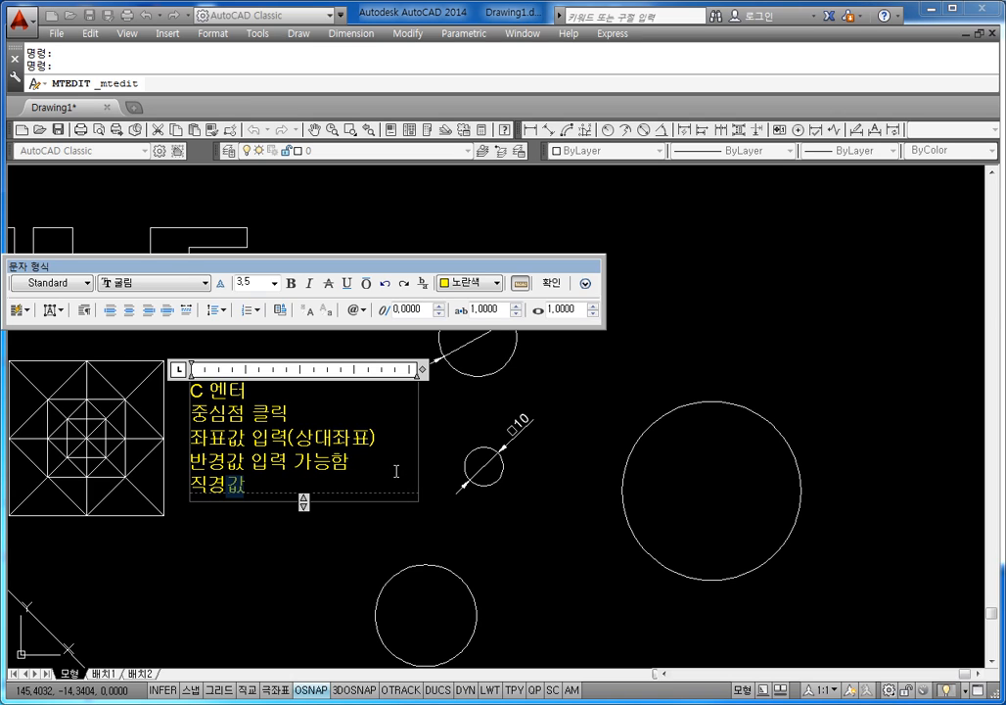
type("(오")
type("션")
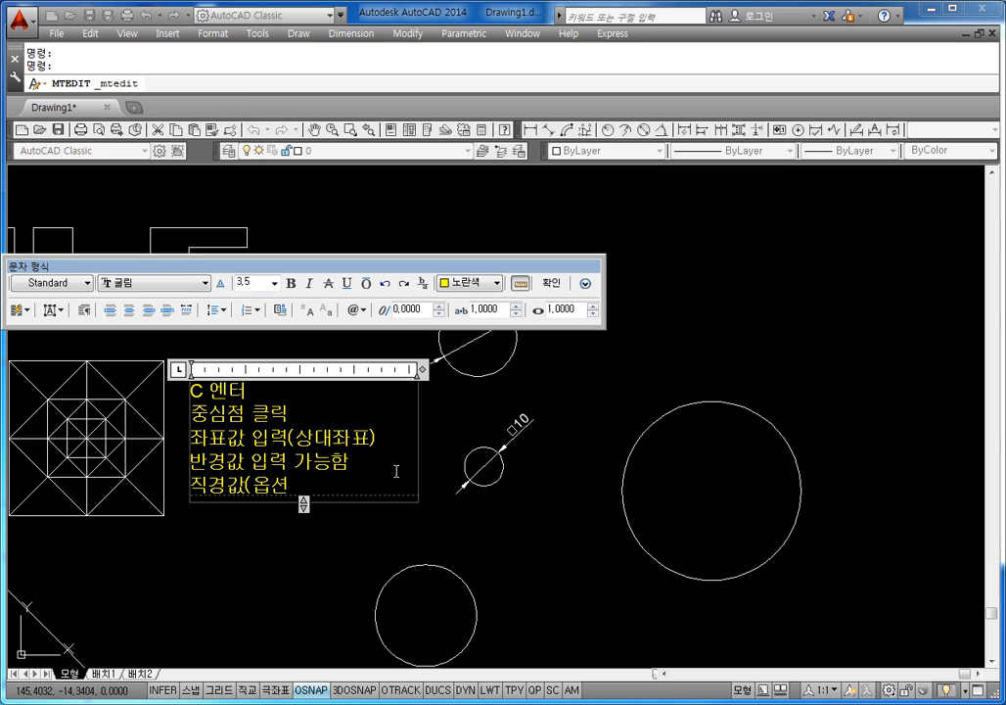
type(" D 추가함")
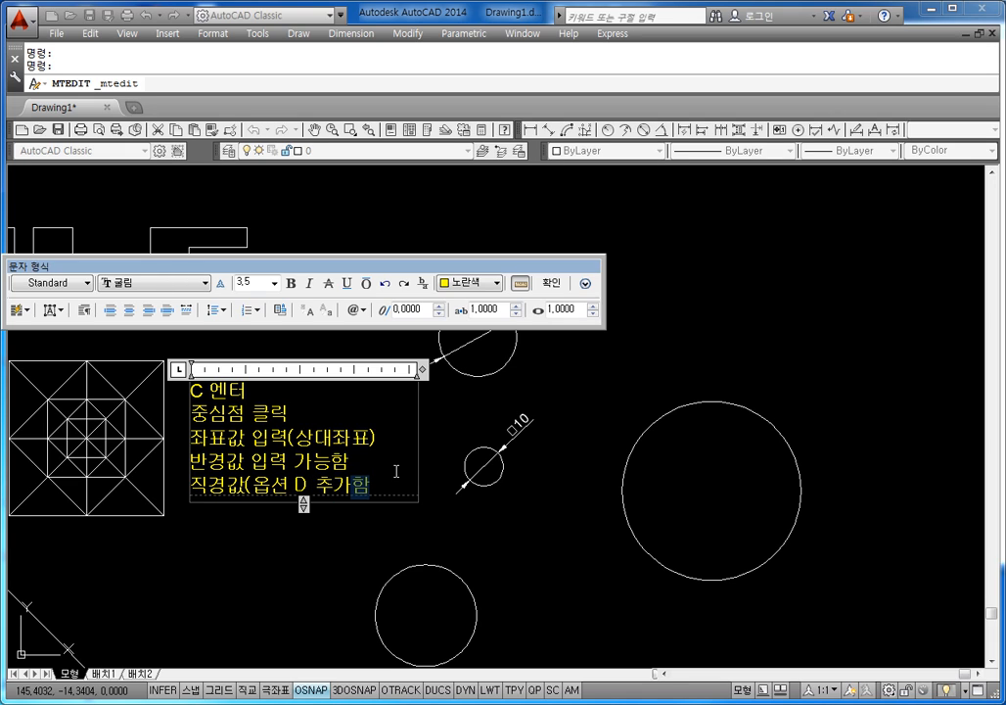
type(")")
left_click(411, 589)
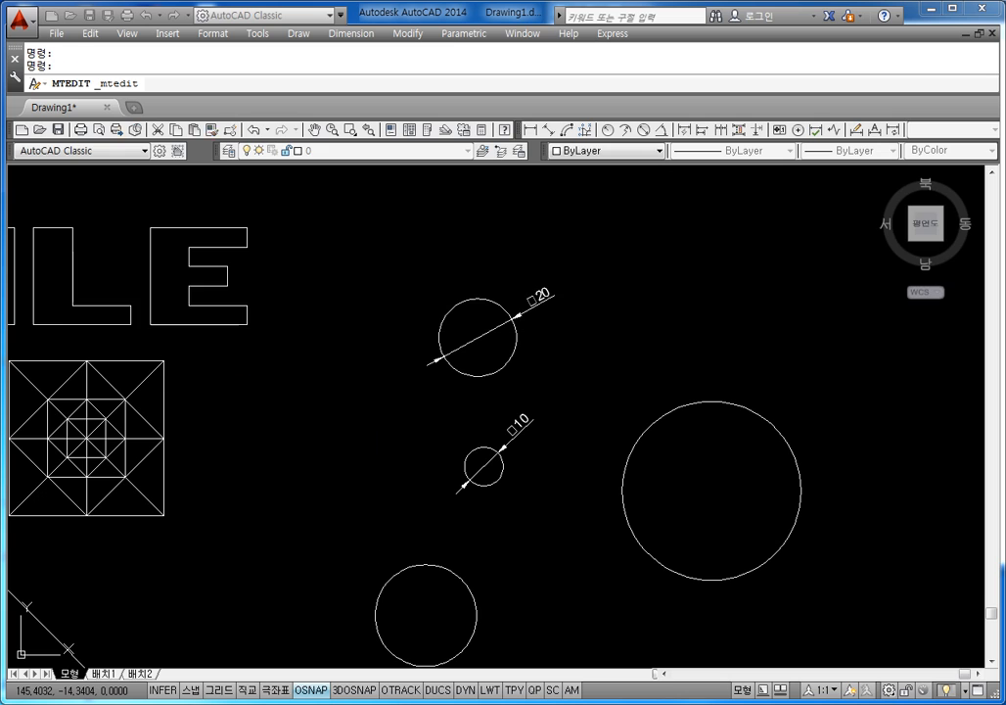
middle_click_drag(296, 476, 293, 415)
middle_click_drag(536, 324, 449, 374)
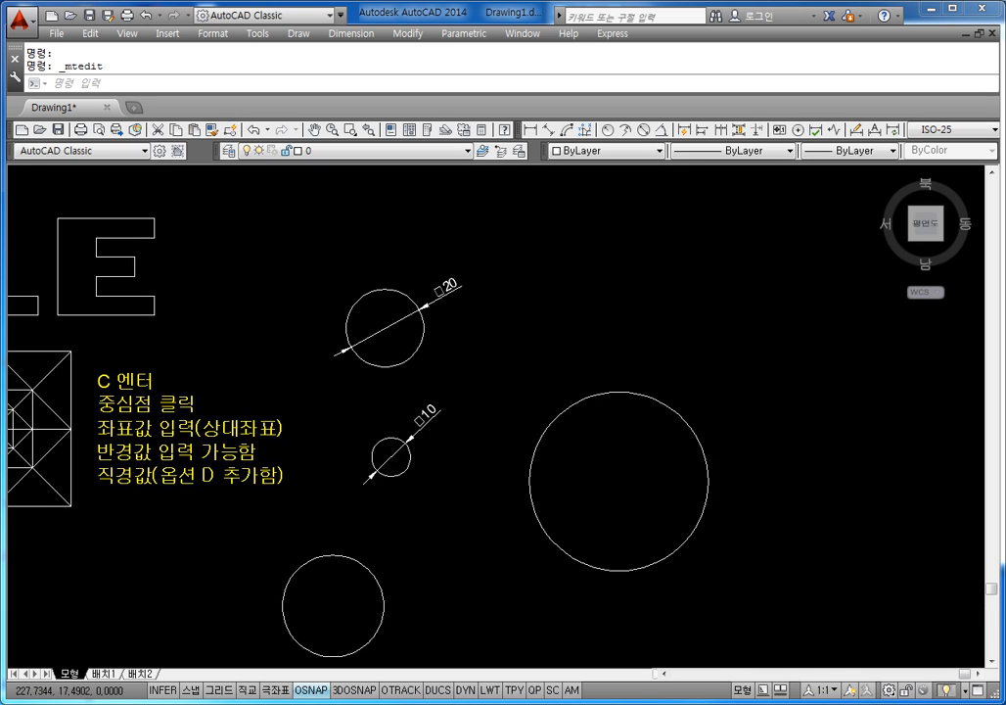
scroll(447, 373, "up", 2)
middle_click_drag(382, 340, 455, 327)
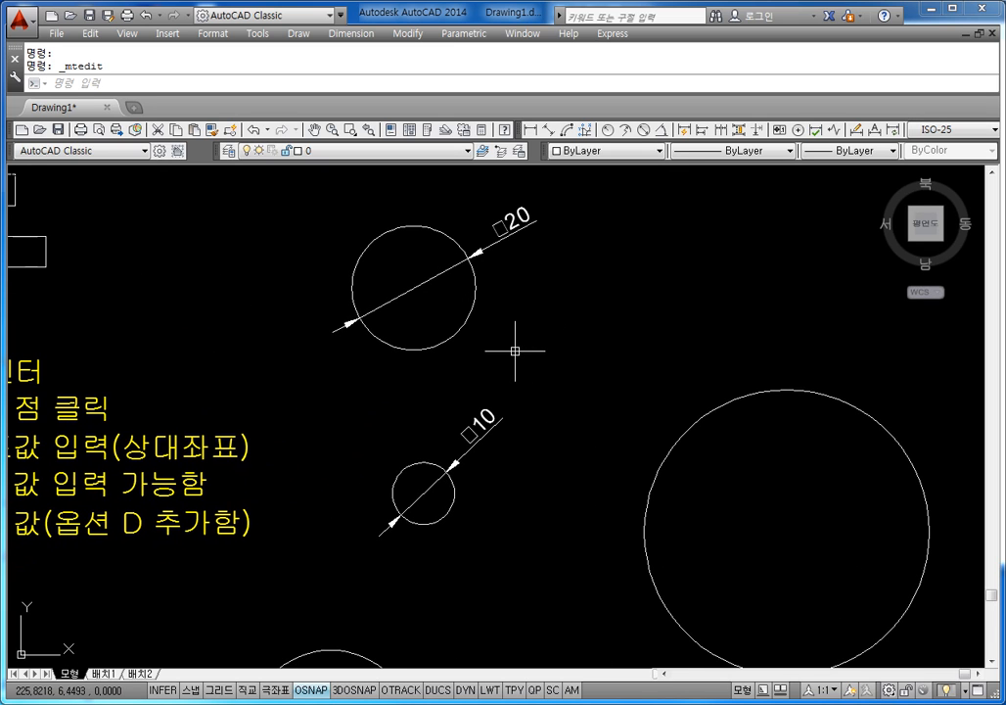
scroll(515, 349, "down", 2)
middle_click_drag(514, 343, 496, 349)
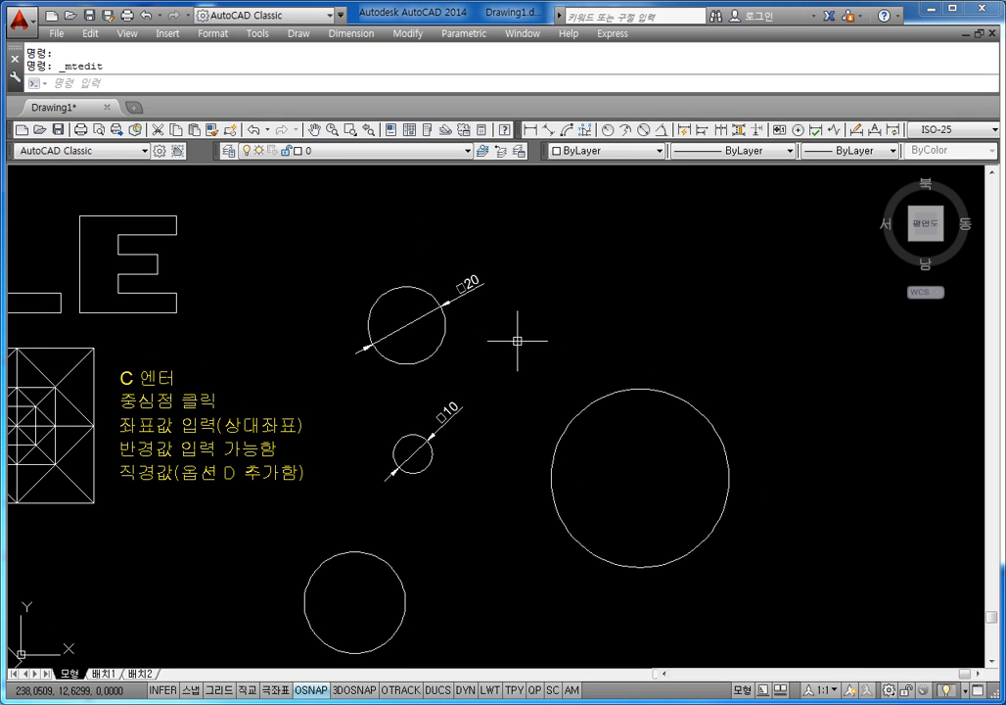
key("Escape")
key("Escape")
mouse_move(538, 322)
middle_mouse_down()
mouse_move(455, 320)
mouse_move(529, 350)
middle_mouse_up()
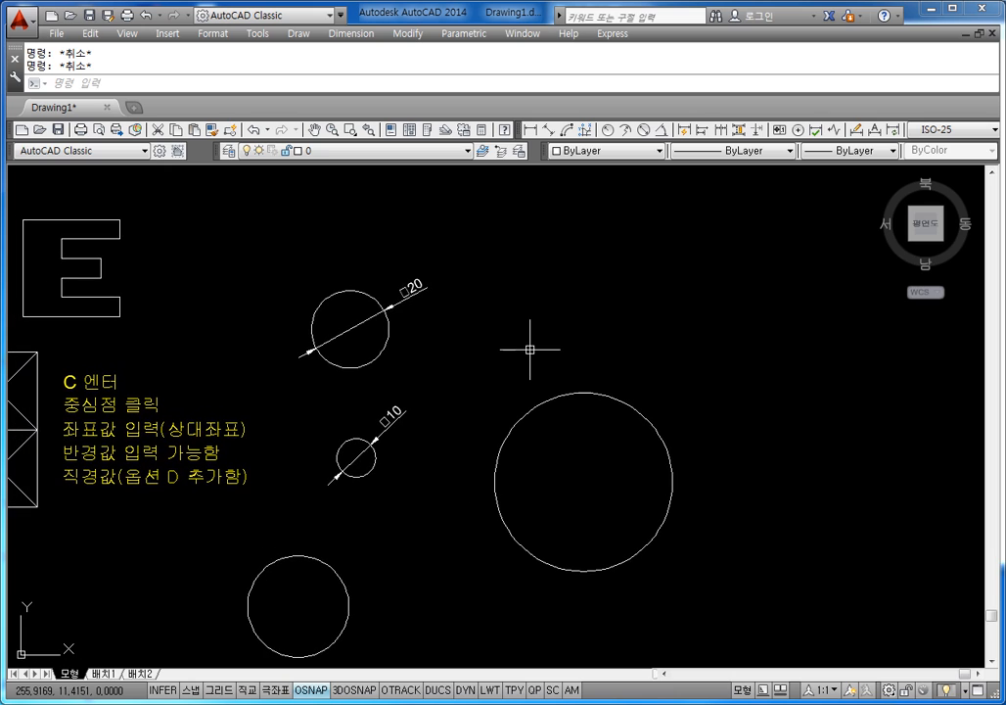
Step: Draw a circle with the Diameter option set to 20, to the right of the upper dimensioned circle
key("space")
key("Escape")
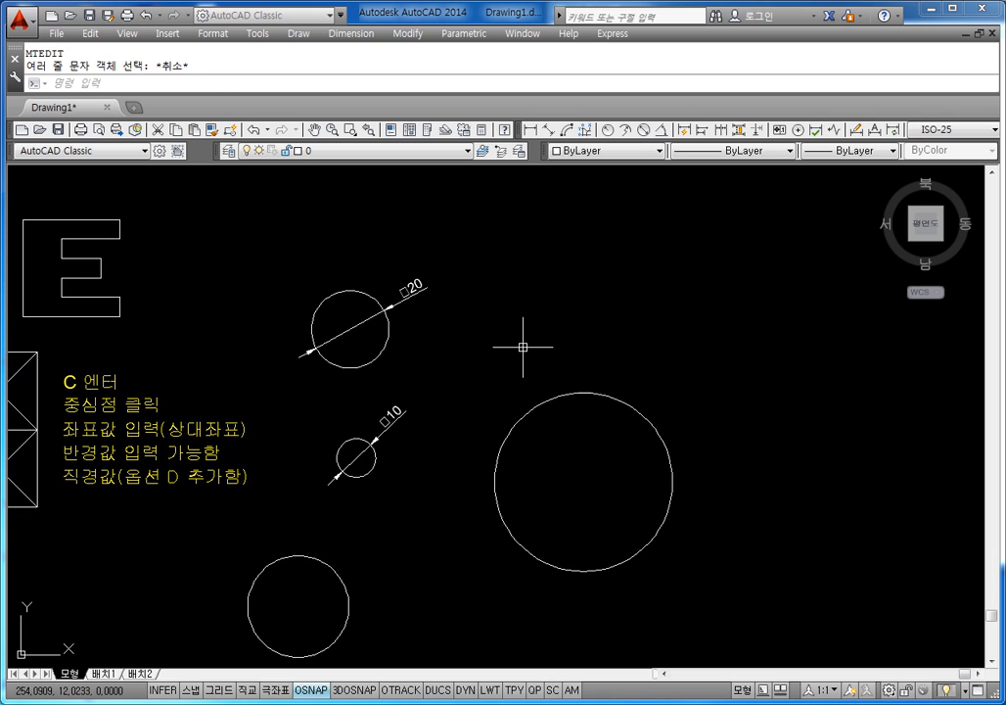
key("Escape")
type("c")
key("Return")
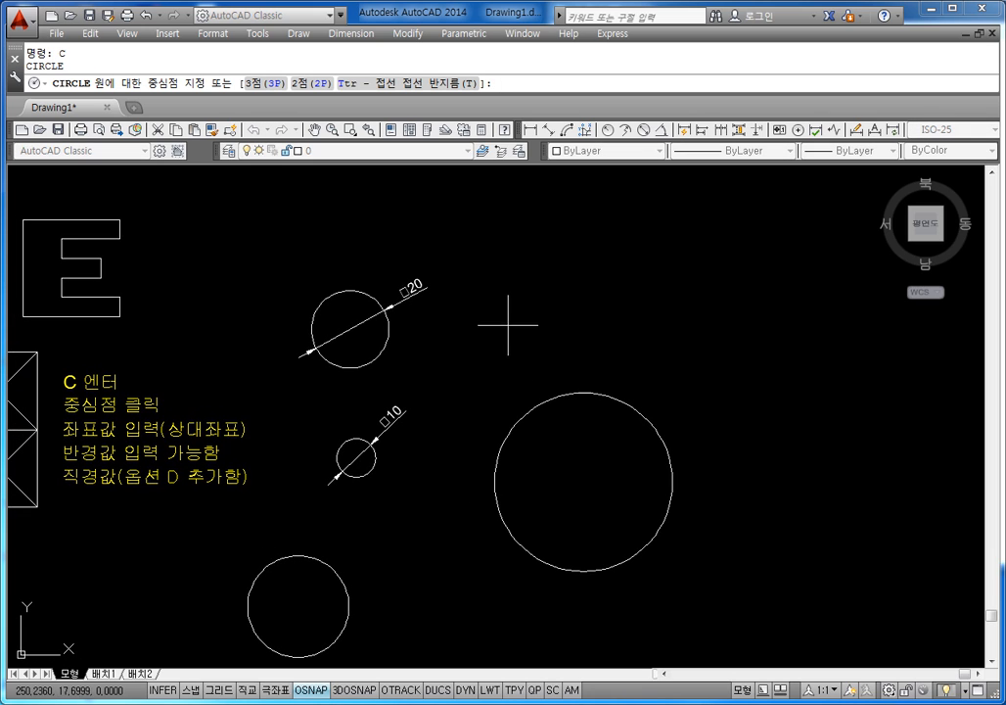
left_click(495, 314)
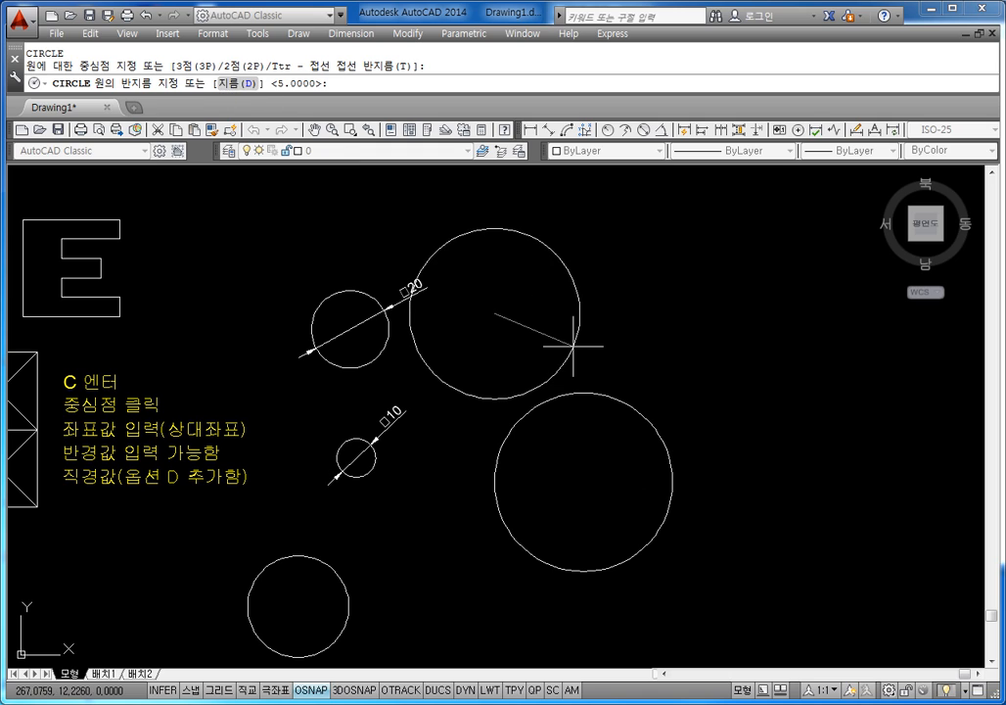
key("Return")
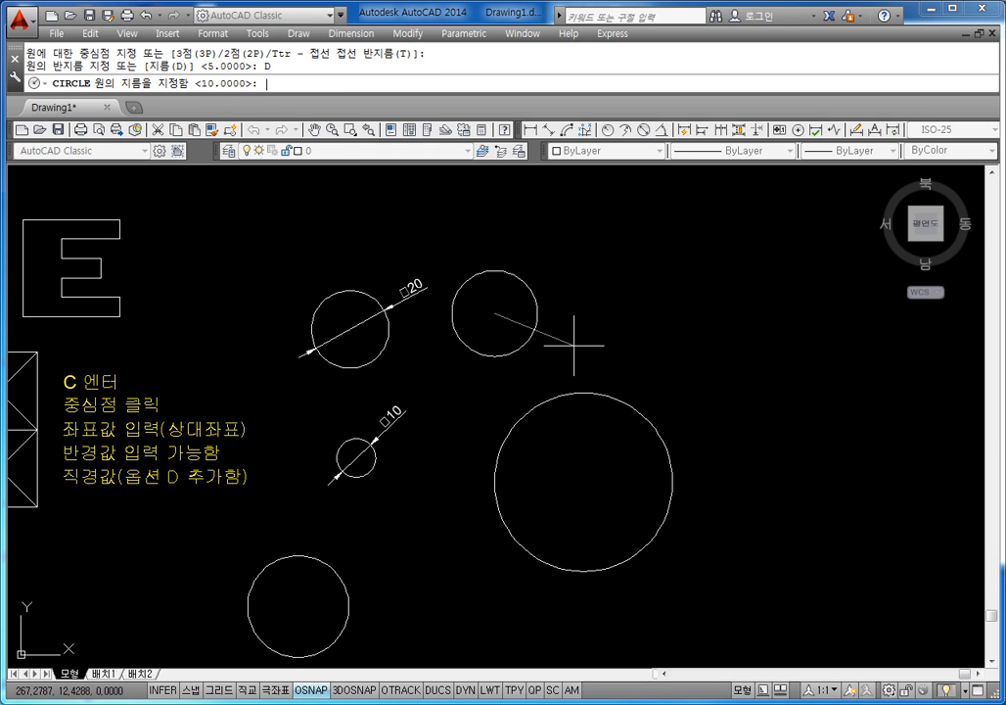
type("20")
key("Return")
key("Escape")
key("Escape")
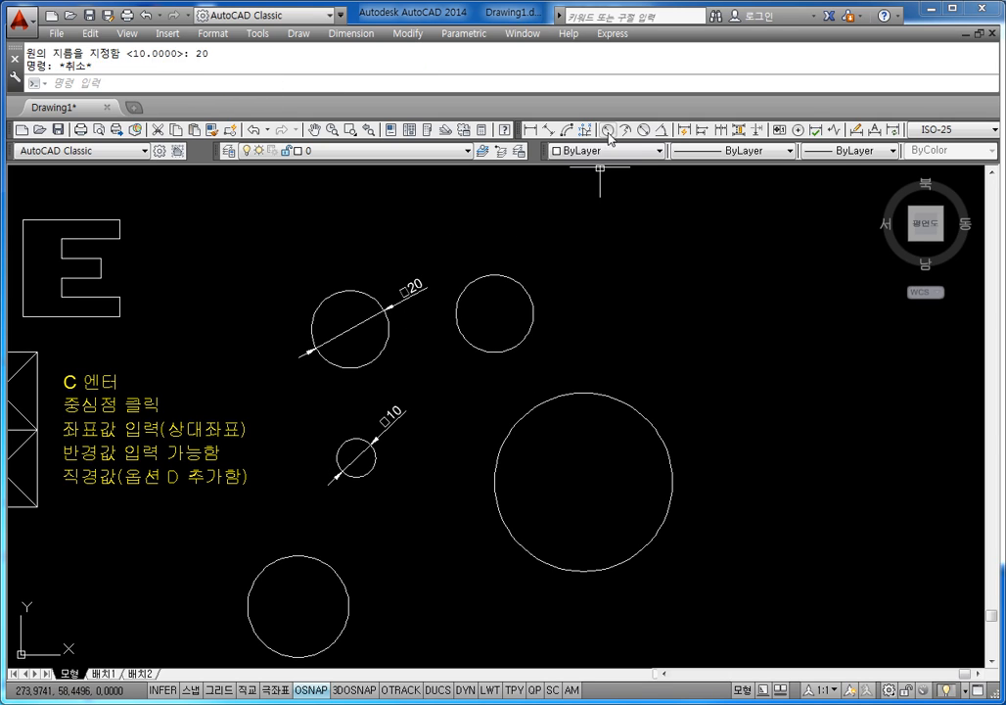
Step: Add a diameter dimension to the new diameter 20 circle, with its text outside at the upper right
left_click(624, 130)
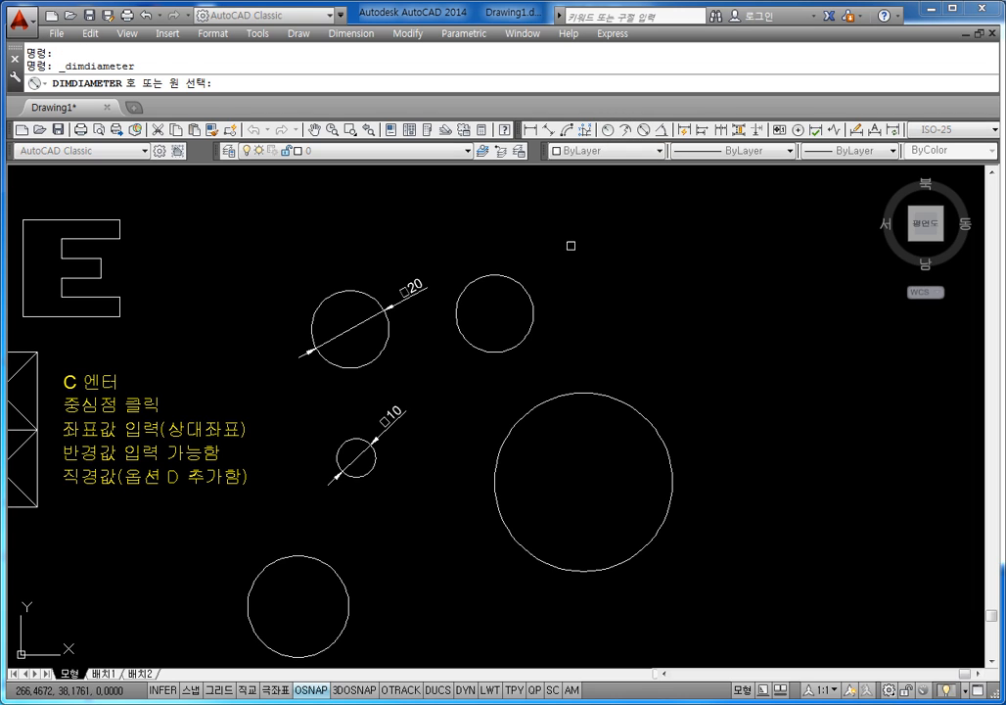
left_click(521, 288)
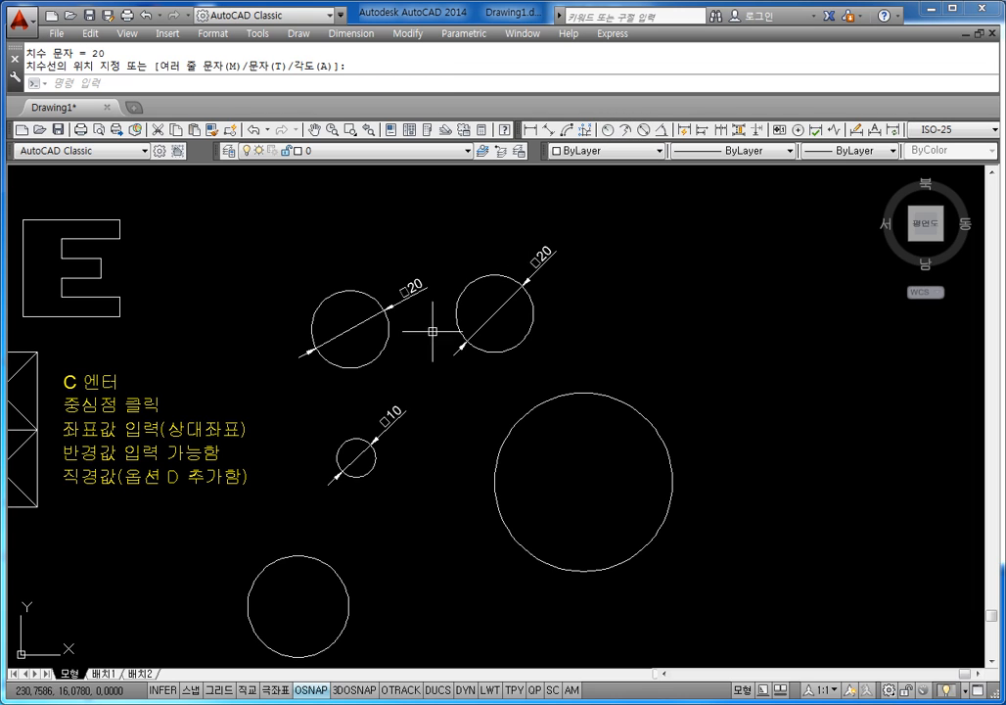
left_click(522, 291)
Step: Draw a circle with the Diameter option set to 10, below and to the right of the radius 5 circle
middle_click_drag(522, 292, 550, 241)
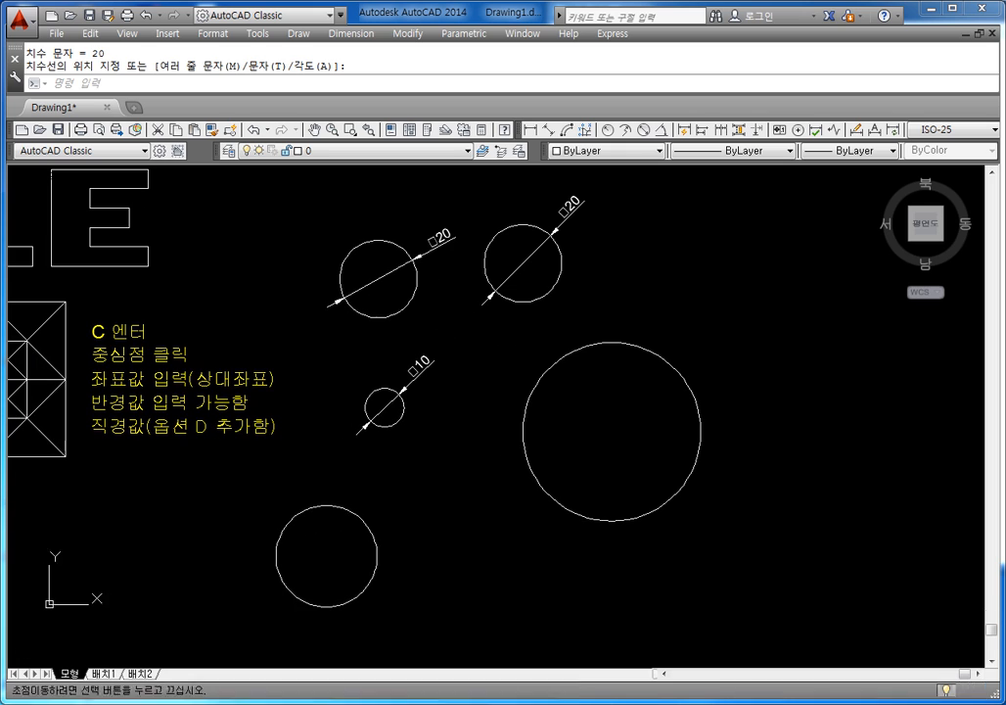
key("Escape")
key("Escape")
type("C")
key("Return")
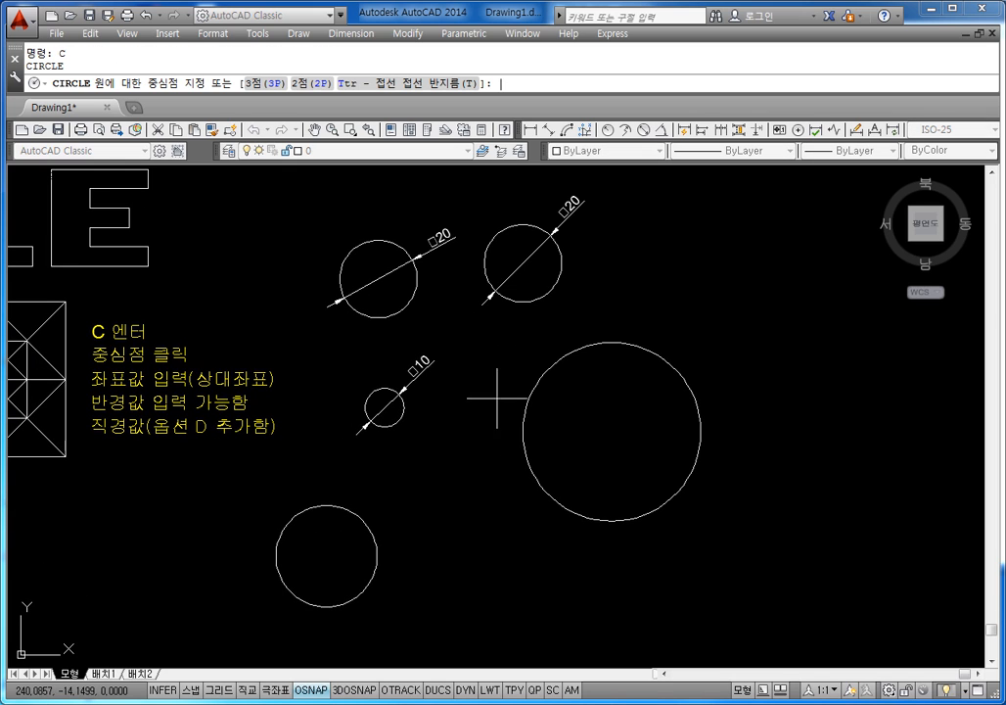
middle_click_drag(460, 423, 456, 378)
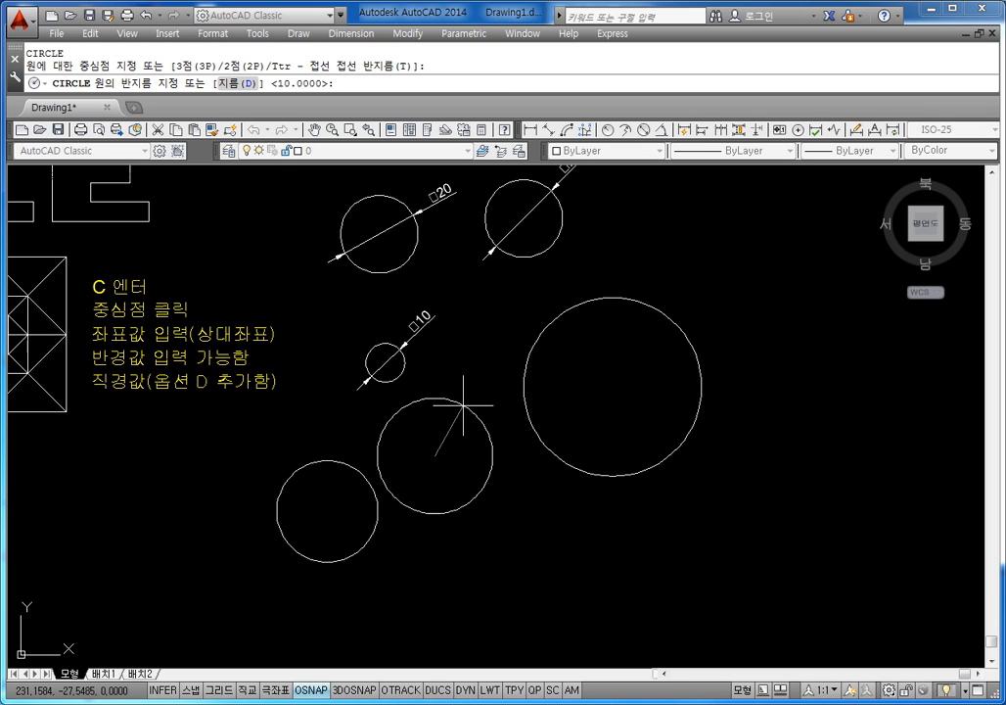
type("D")
key("Return")
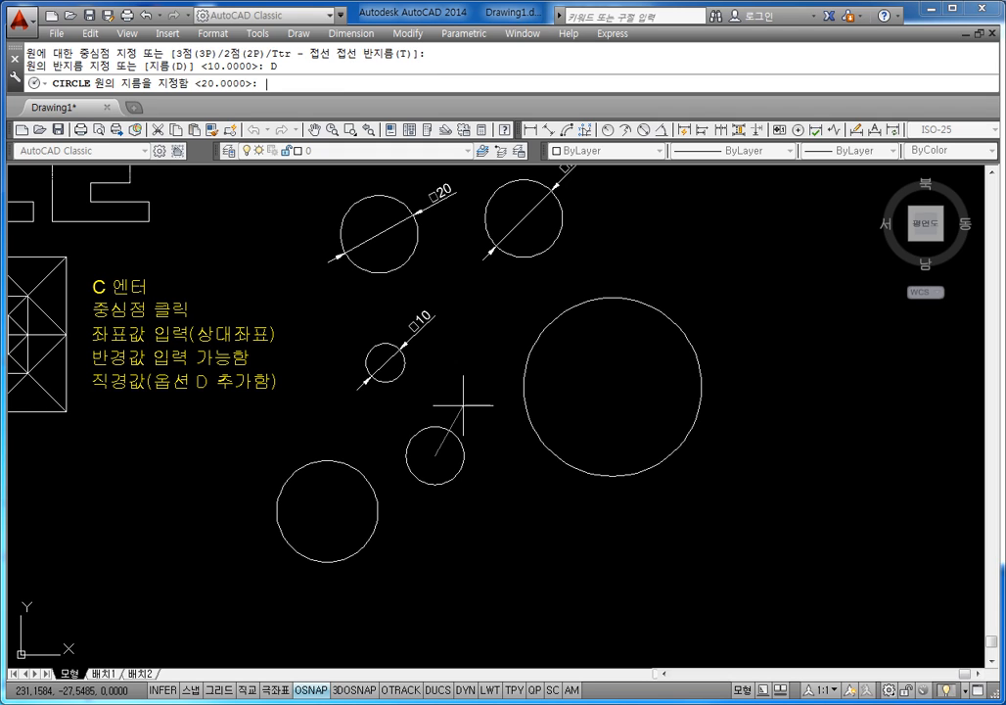
type("10")
key("Return")
key("Escape")
key("Escape")
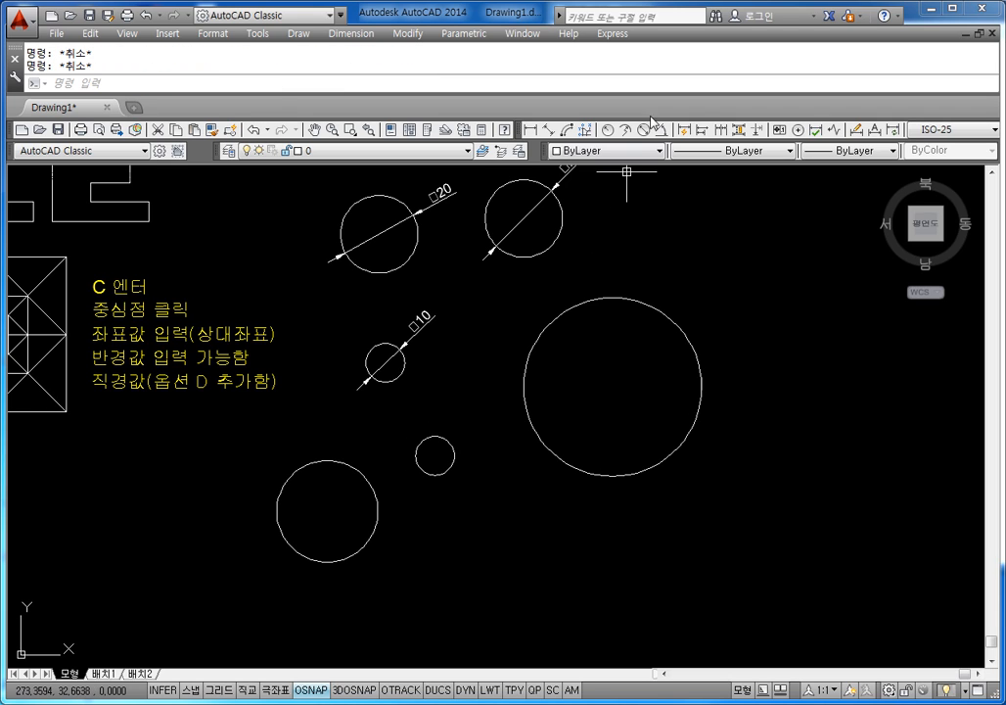
Step: Add a diameter dimension to the new diameter 10 circle, with its text outside at the upper right
left_click(645, 132)
left_click(437, 437)
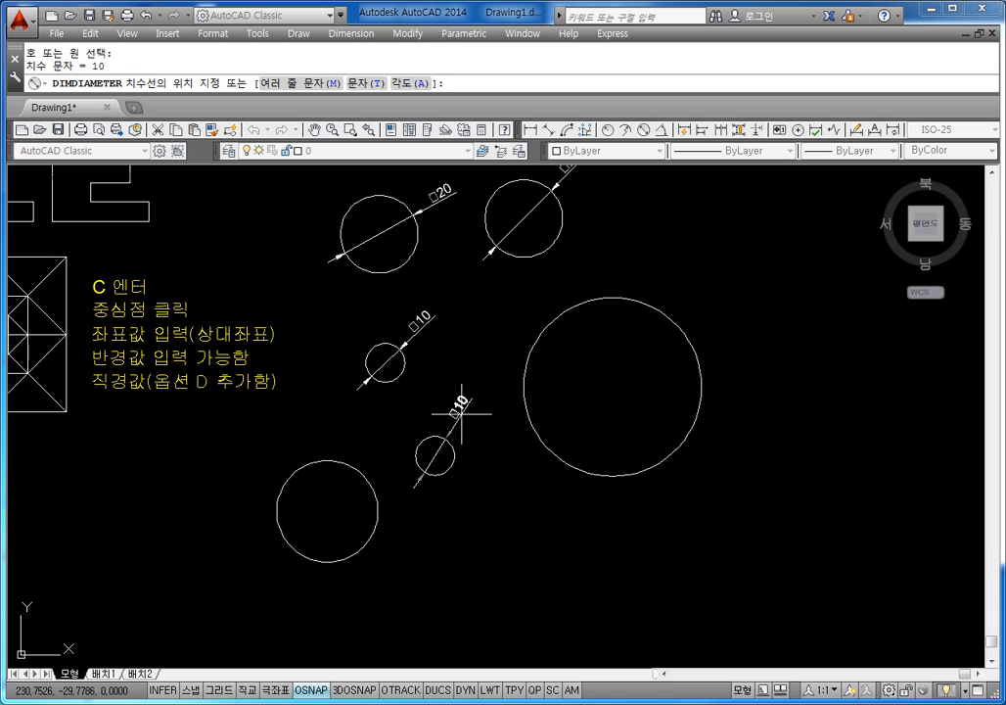
left_click(459, 404)
key("Escape")
key("Escape")
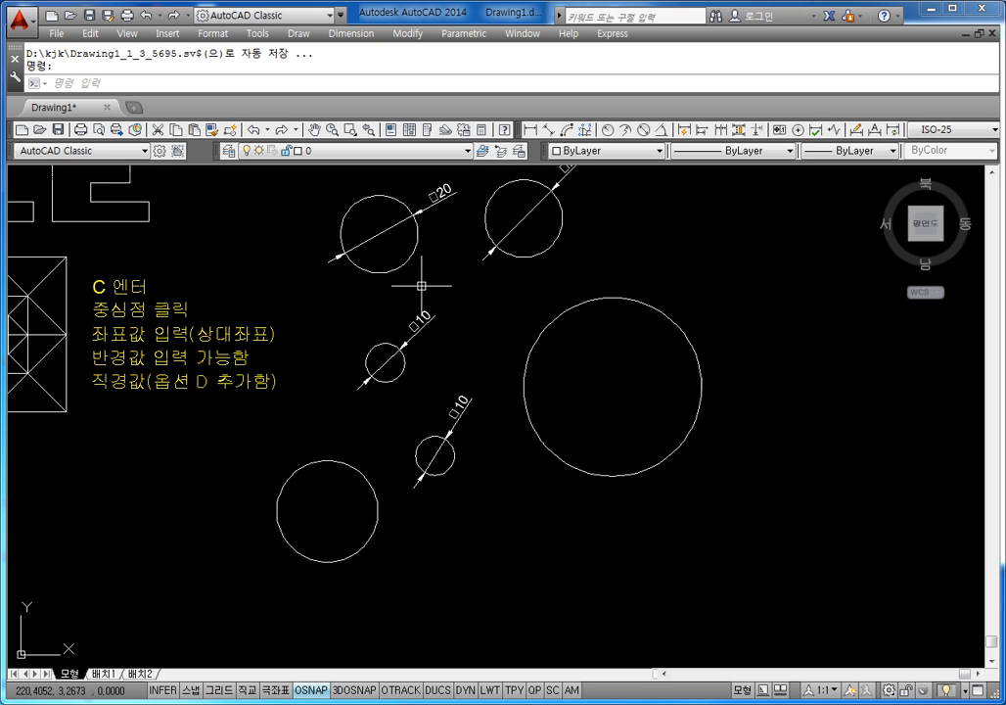
Step: Reopen the yellow note and add the line "ZOOM 기능(확대 축소)" after a blank line below its fifth line
middle_click_drag(198, 394, 290, 387)
left_click(322, 378)
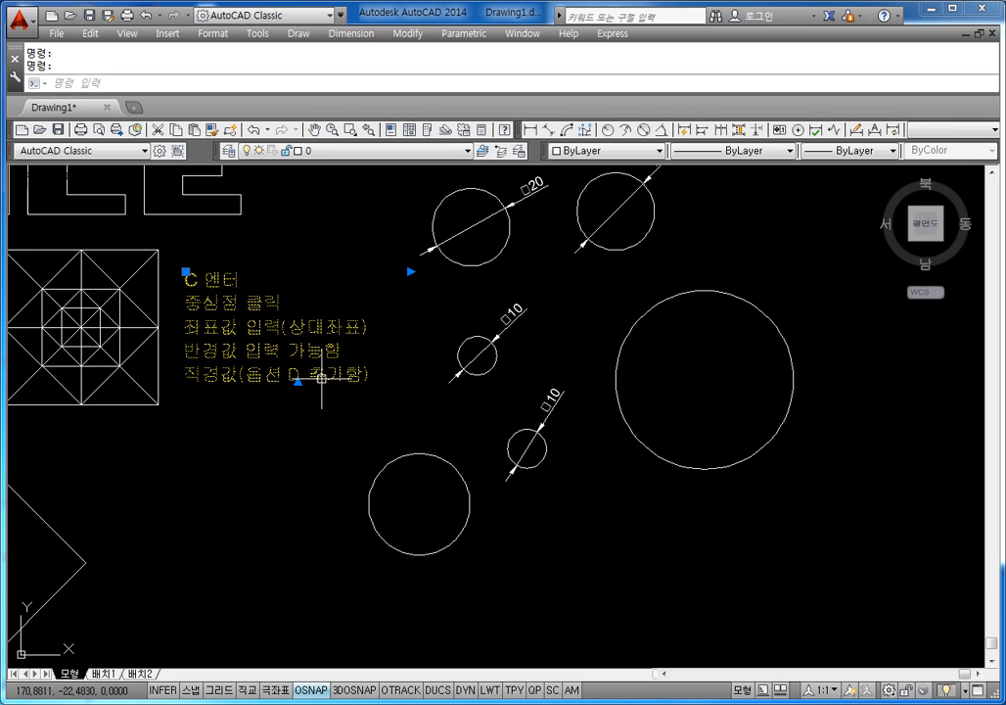
double_click(322, 378)
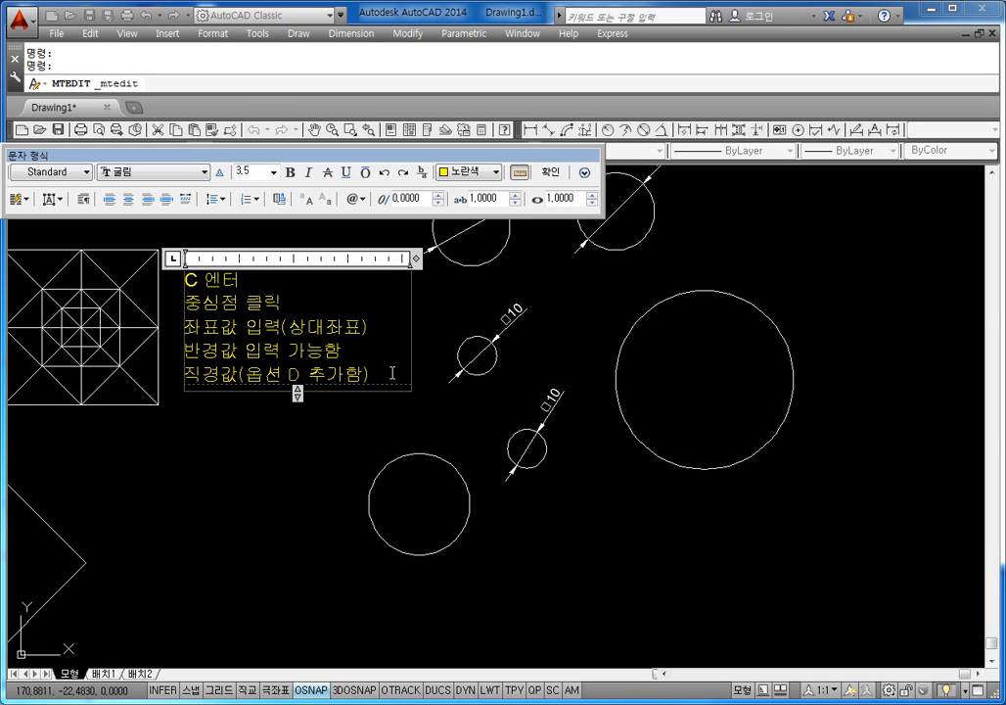
key("Return")
key("Return")
type("ㅋ")
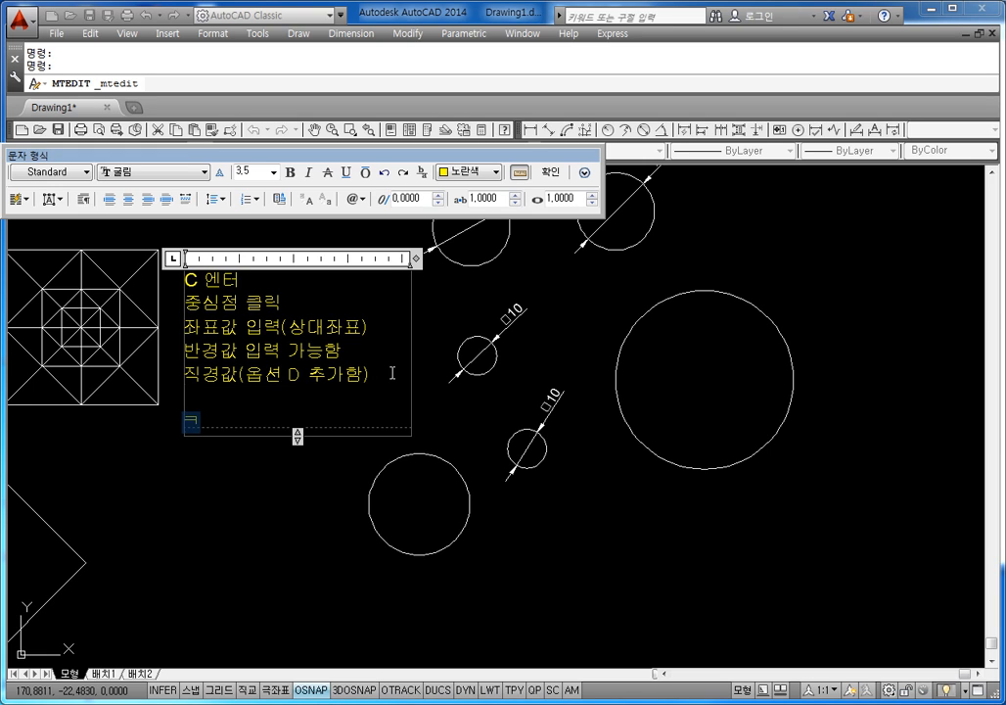
key("BackSpace")
type("ZOOM 기능")
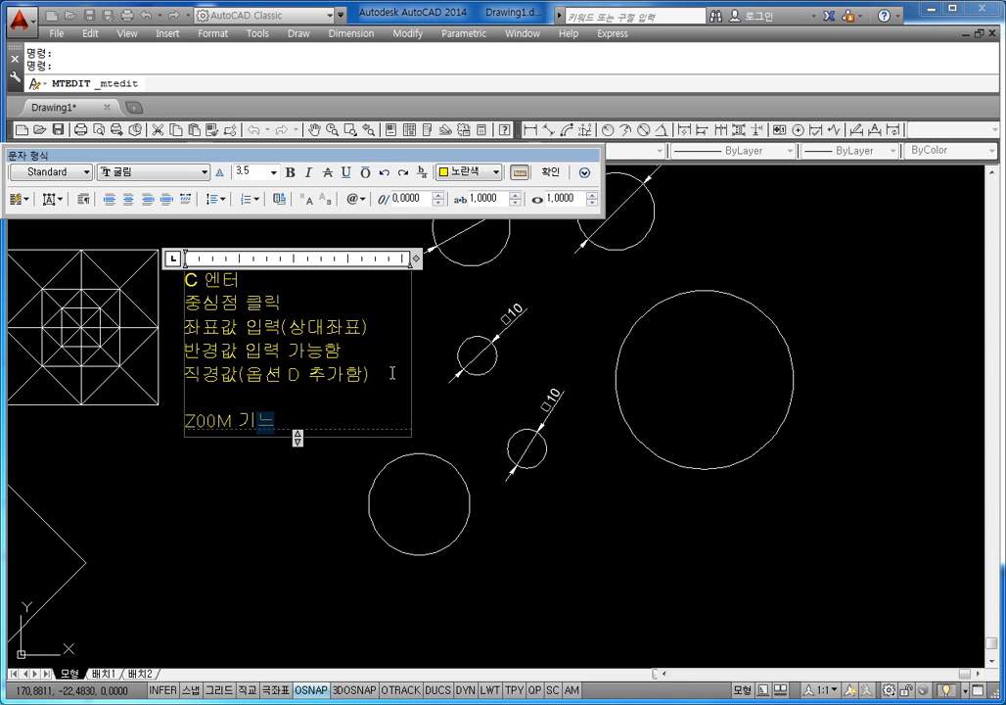
type("(호ㅓ")
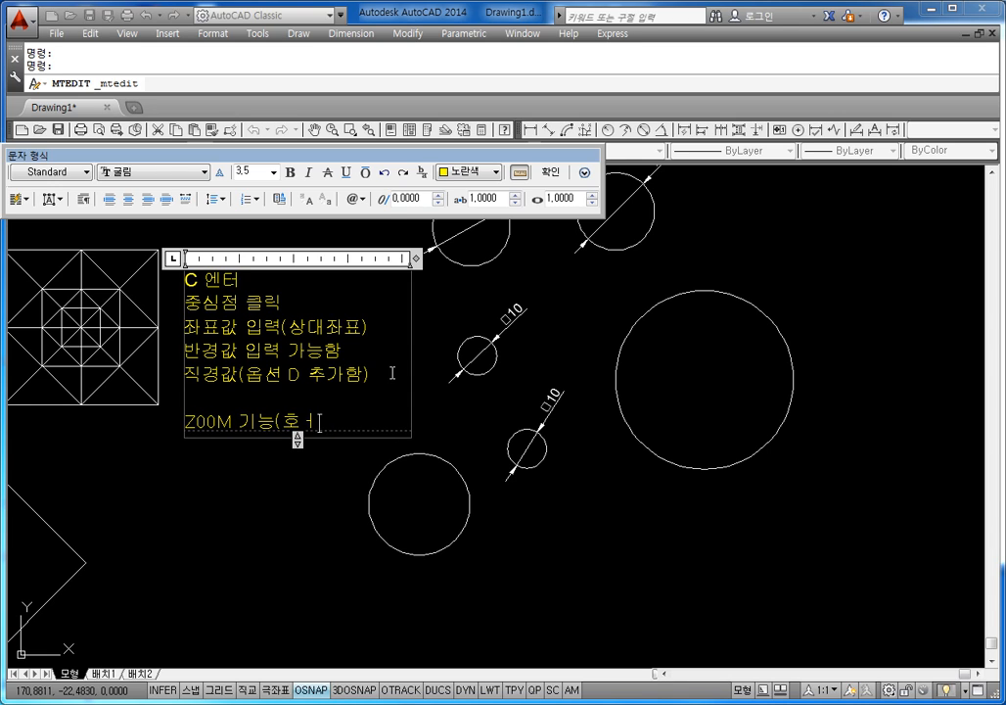
key("BackSpace")
key("BackSpace")
type("확대 축소)")
Step: Add the lines "Z엔터" and "A엔터" to the note after a blank line below the ZOOM heading
key("Return")
key("Return")
key("Return")
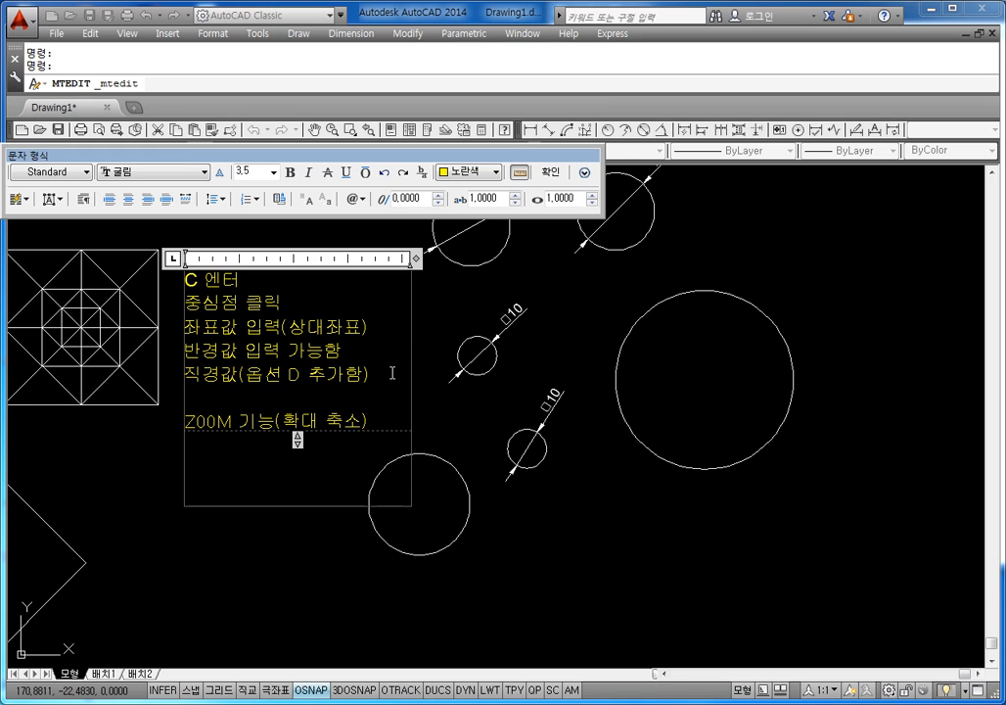
key("BackSpace")
key("BackSpace")
type("Z")
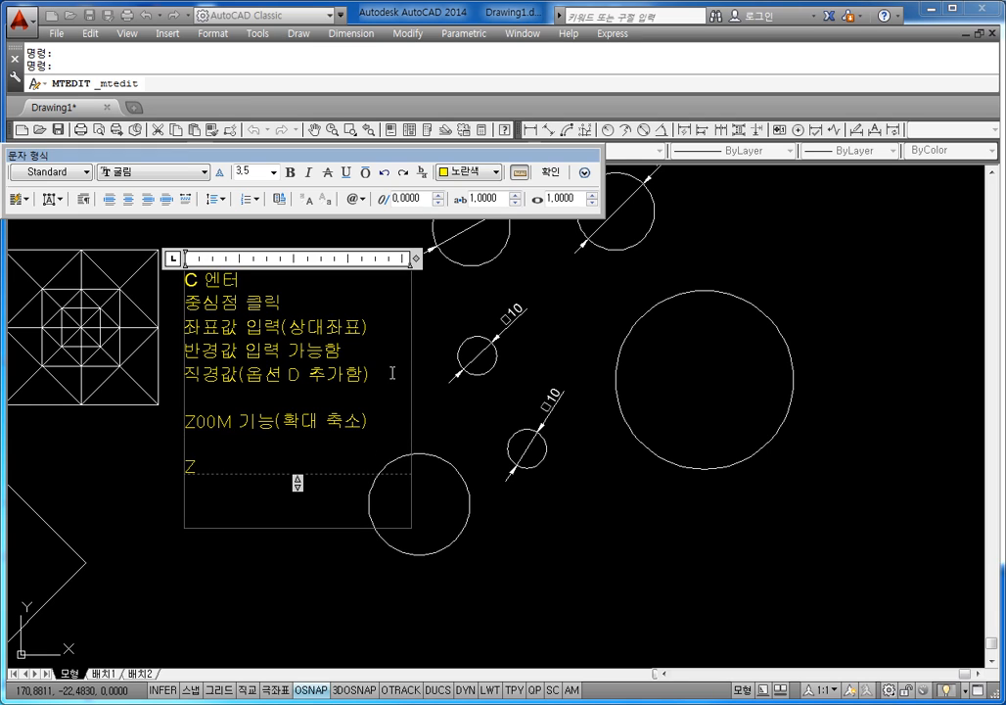
type("ㅇ엔터")
key("Return")
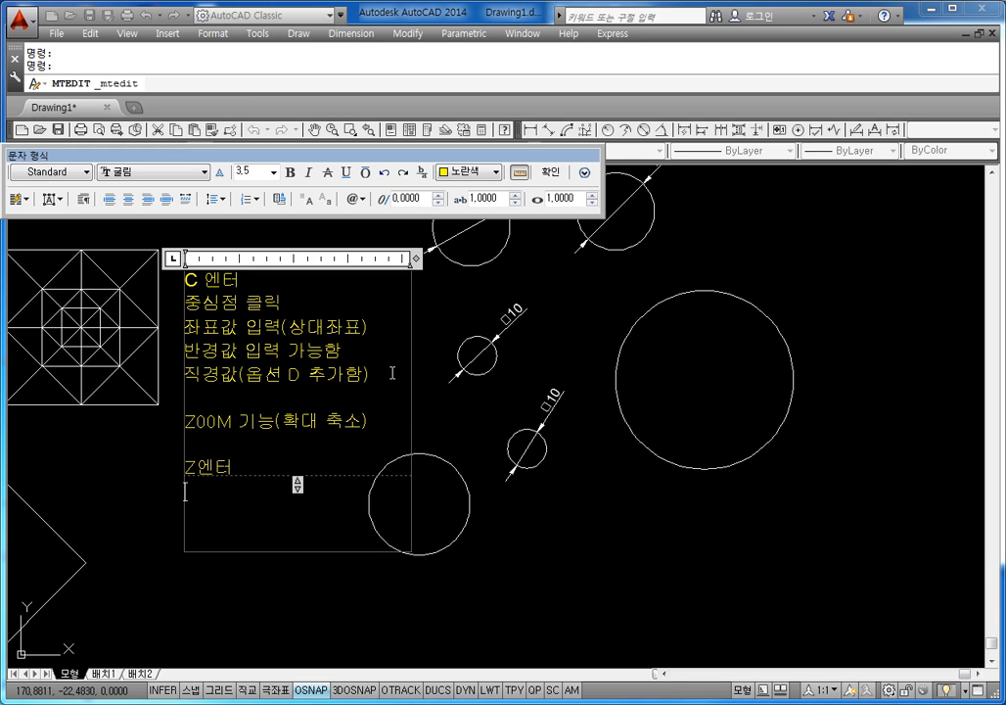
type("ADPS")
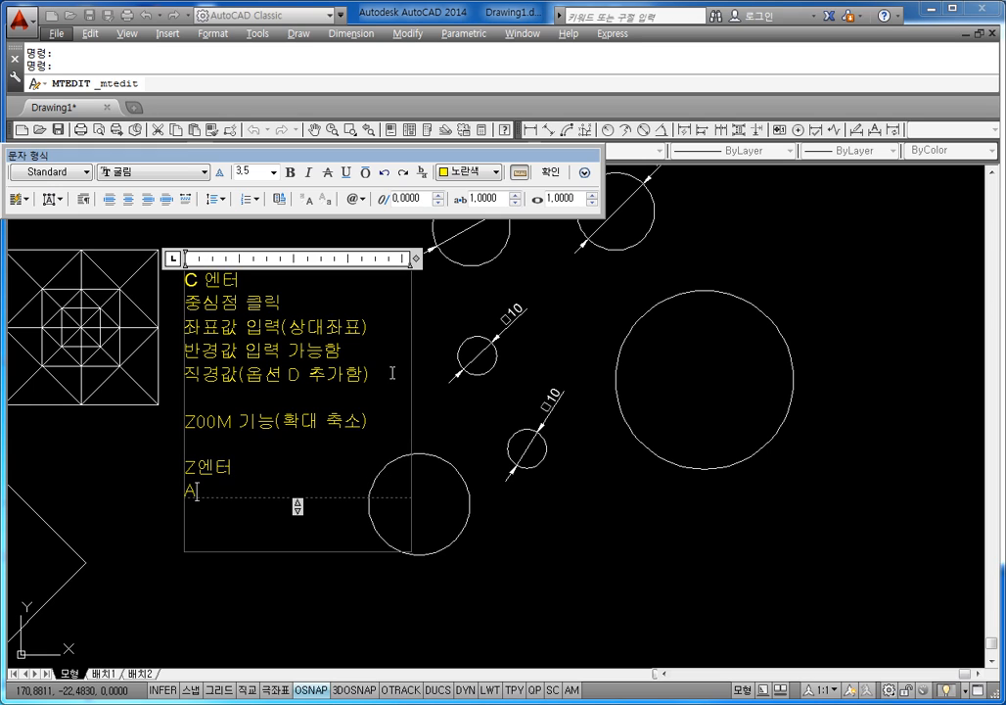
key("BackSpace")
key("BackSpace")
key("BackSpace")
type("엔터")
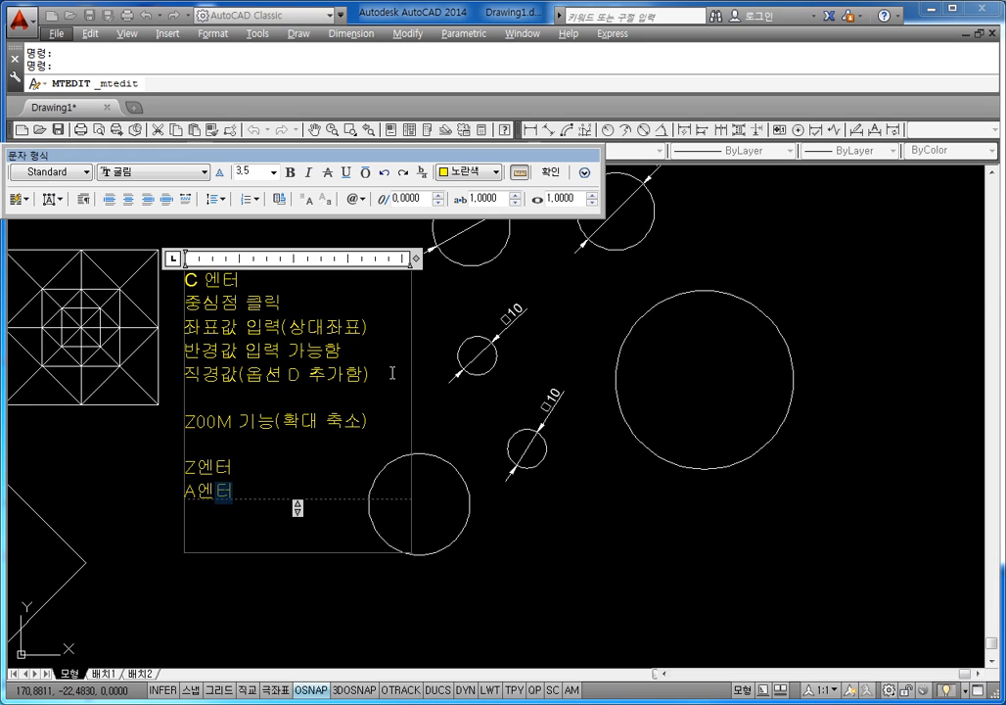
Step: Add the lines "Z엔터" and "E엔터" at the end of the note and finish editing the text
key("Return")
type("ZDPSXJ")
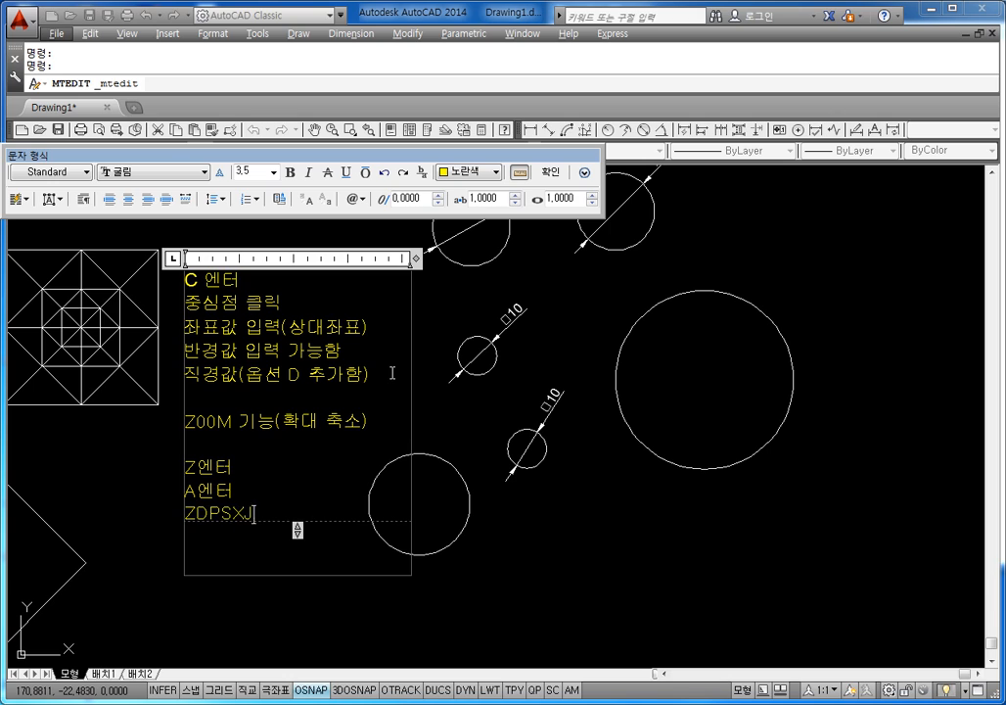
key("BackSpace")
key("BackSpace")
key("BackSpace")
key("BackSpace")
type("엔터 ")
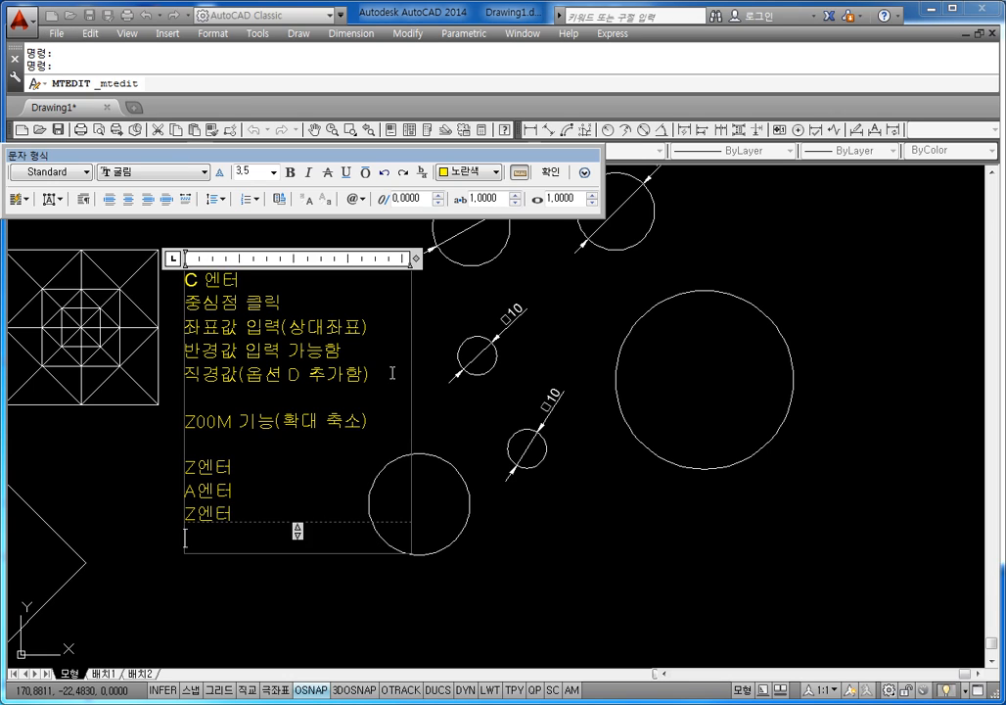
type("EDP")
key("BackSpace")
key("BackSpace")
type("엔터")
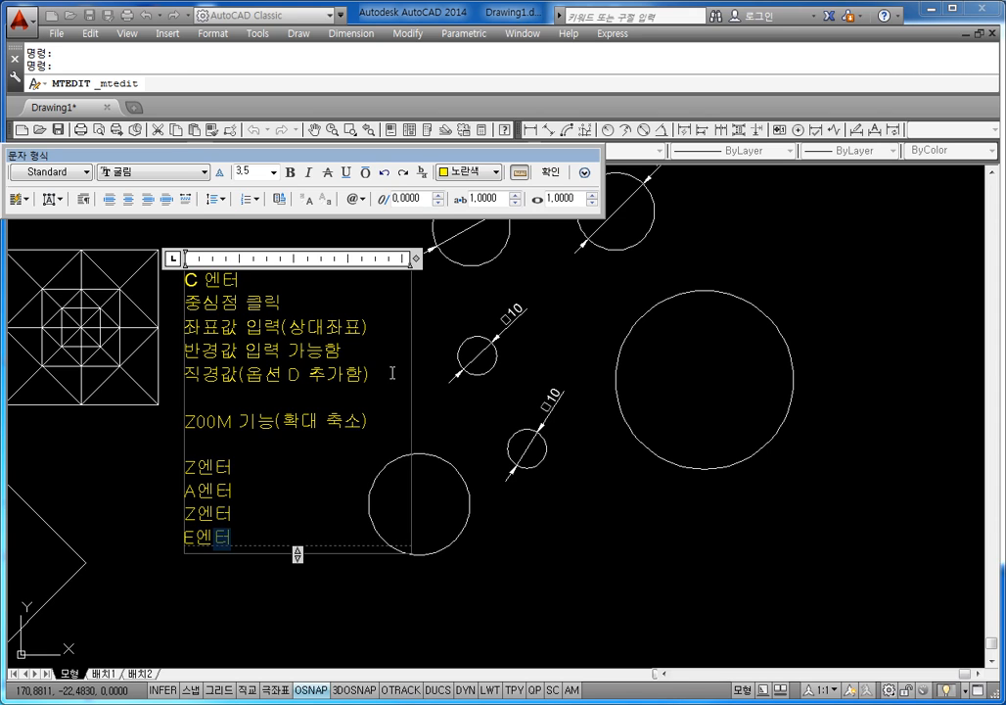
key("Return")
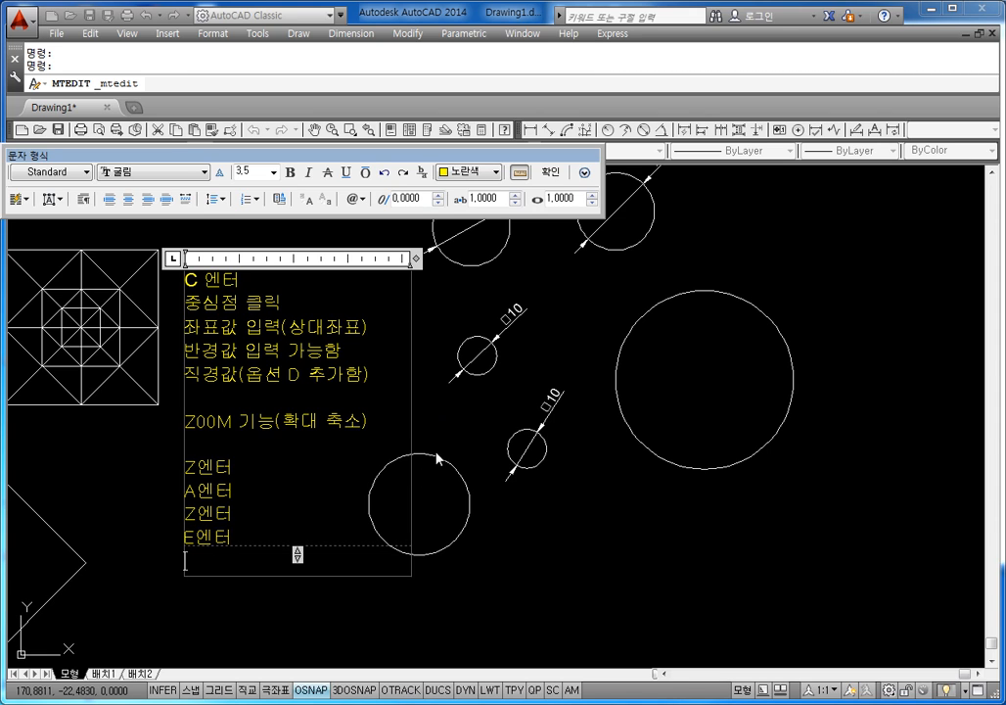
key("Escape")
key("Escape")
middle_click_drag(269, 532, 326, 462)
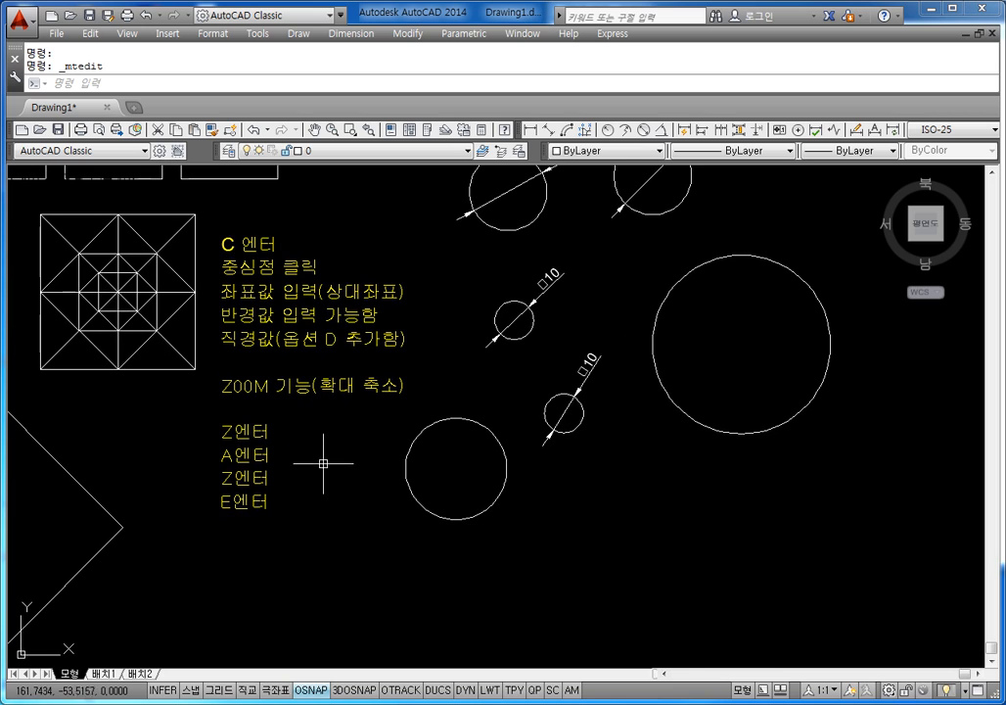
key("space")
type("ㅁㅂ")
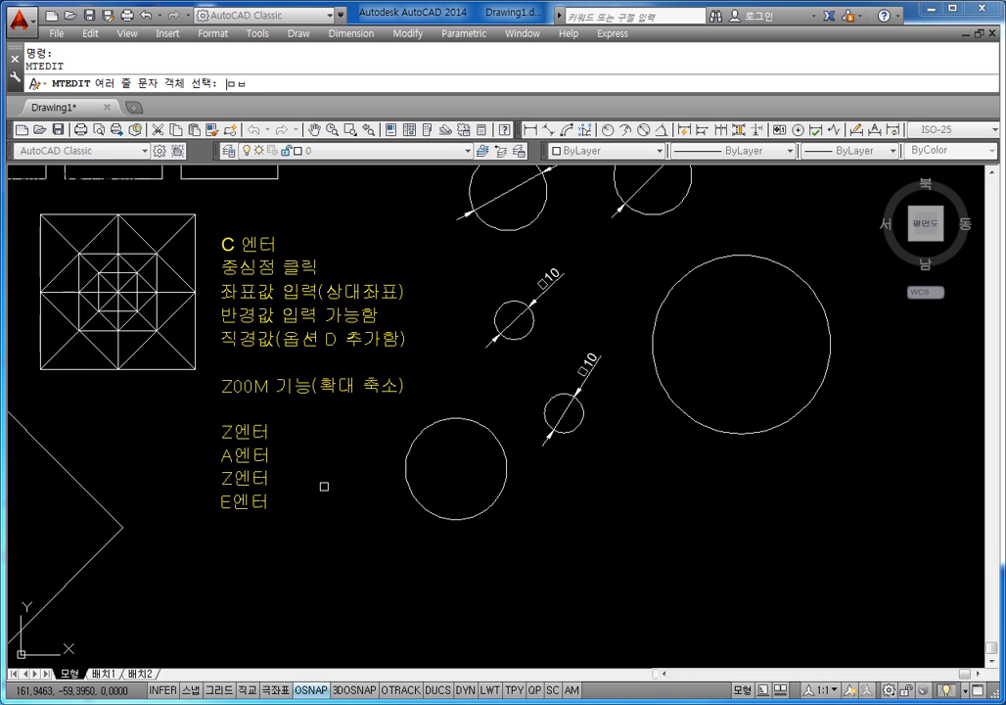
key("BackSpace")
key("BackSpace")
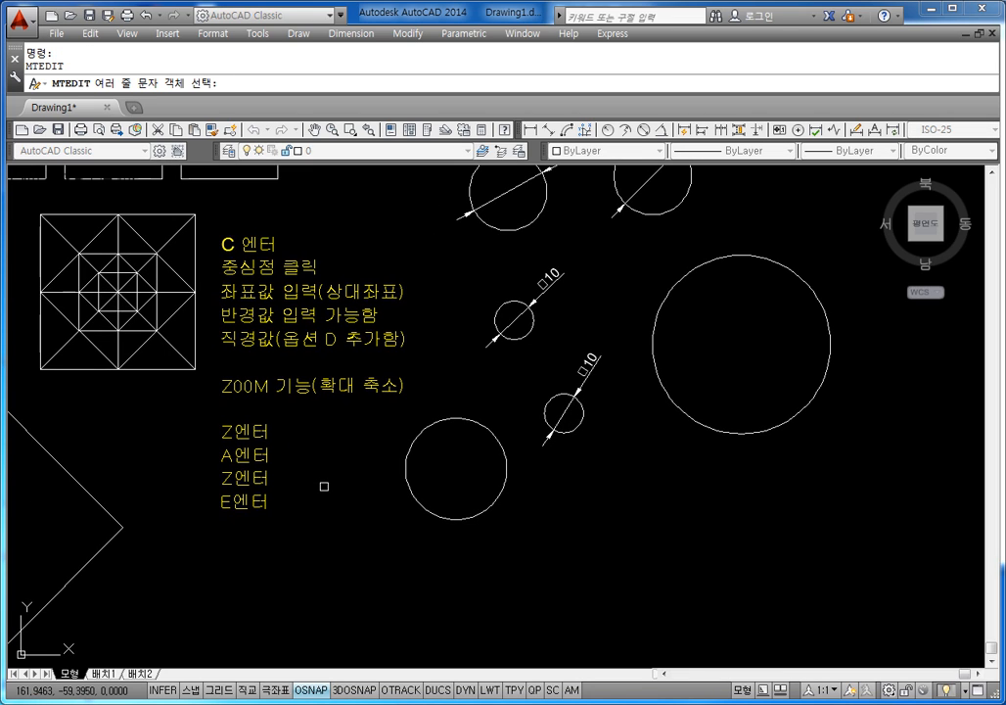
key("Return")
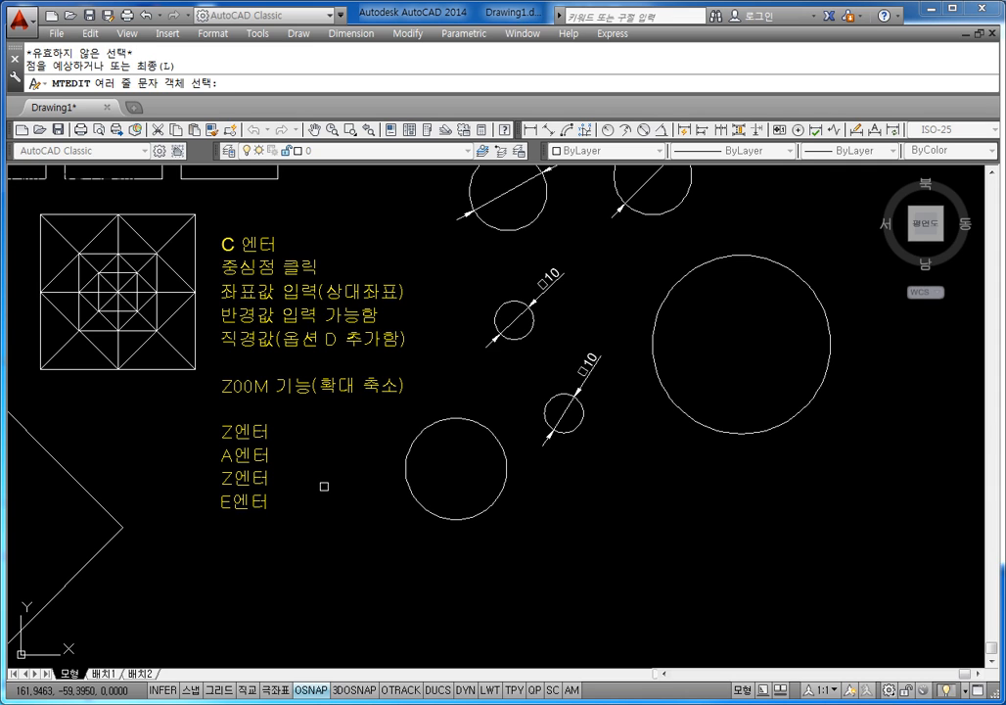
key("Escape")
key("Escape")
Step: Zoom the view with the All option to show the entire drawing
type("z")
key("space")
type("ㅈ")
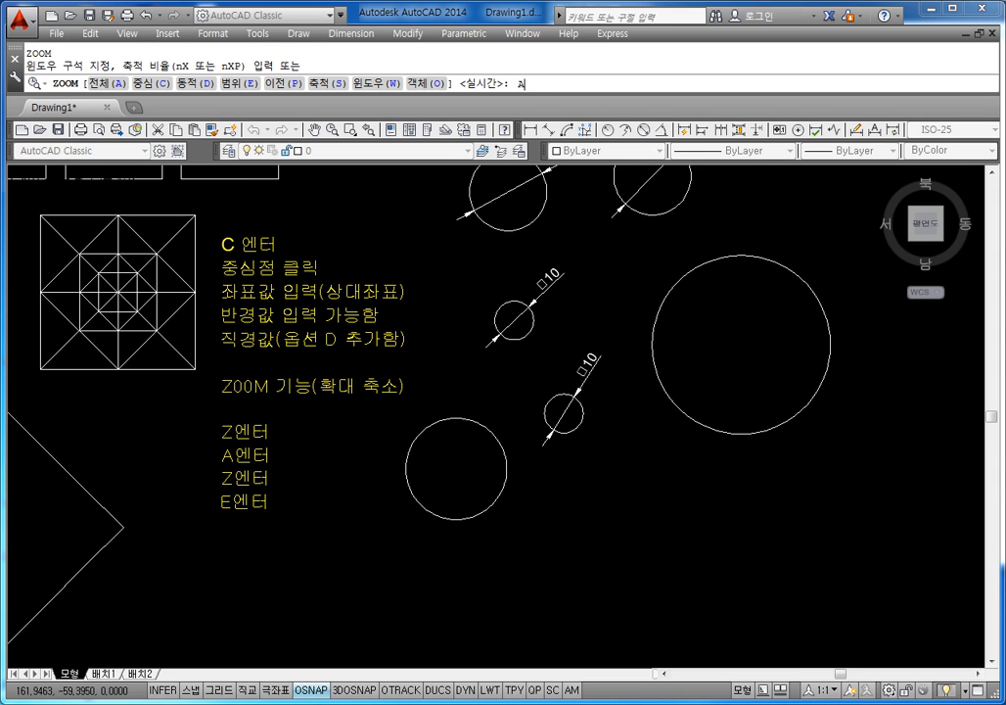
key("BackSpace")
type("A")
key("Return")
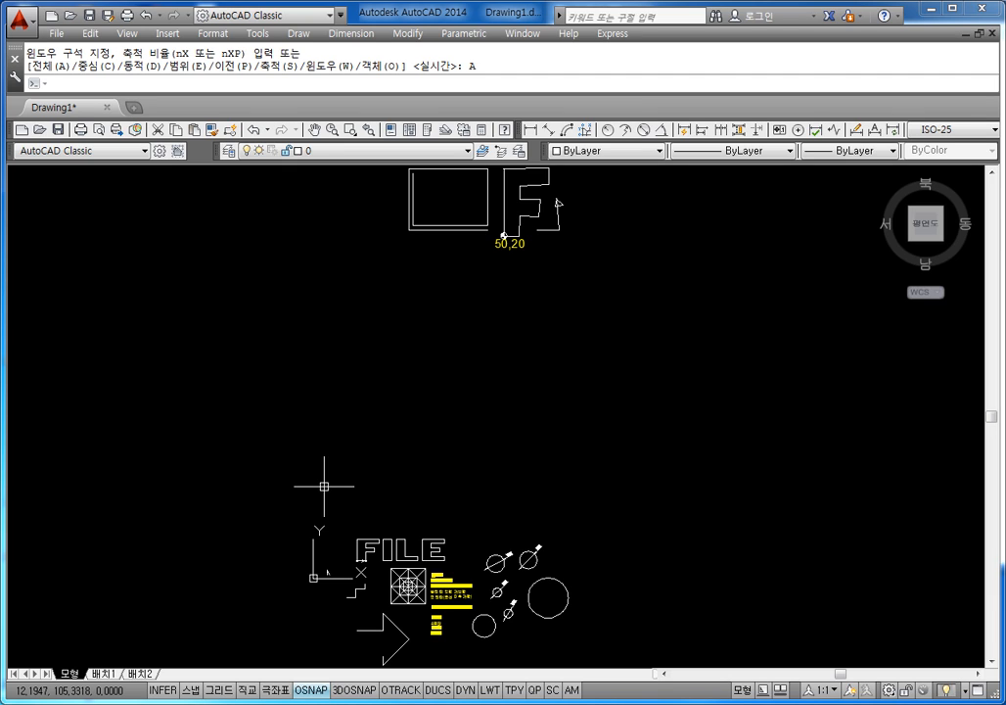
Step: Zoom the view to the drawing's extents with the Extents option
key("space")
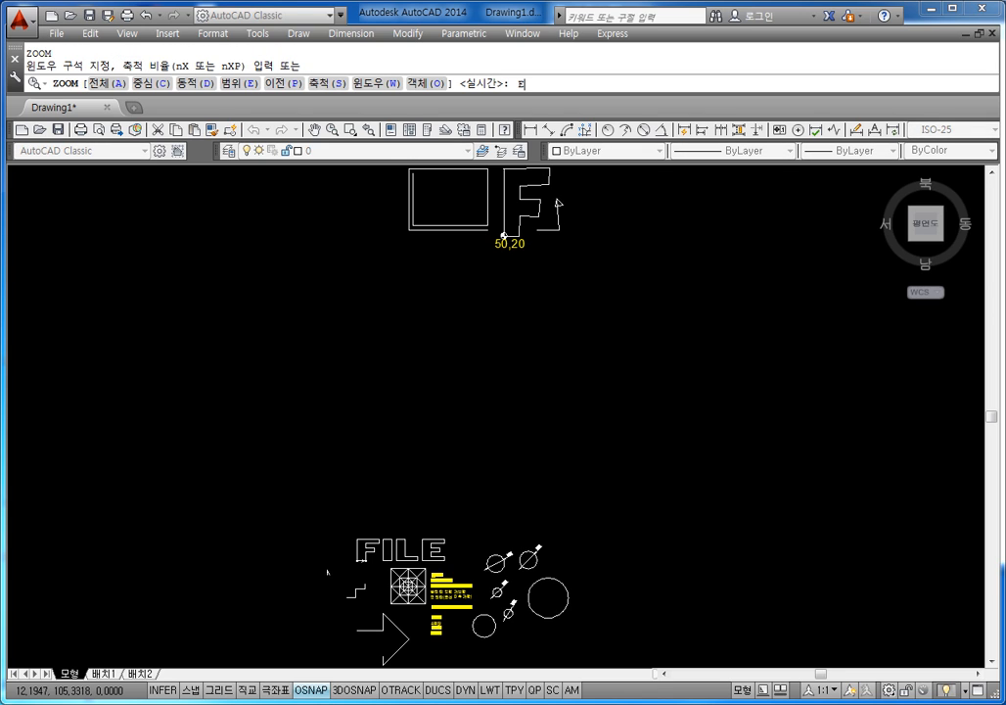
type("E")
key("Return")
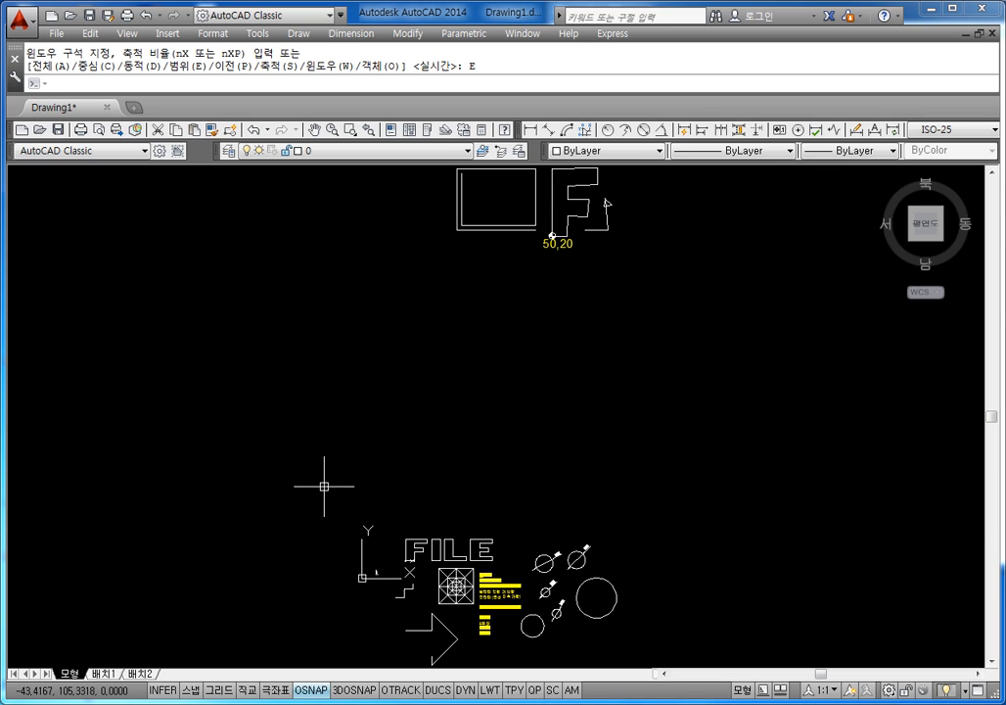
left_click(473, 466)
key("Escape")
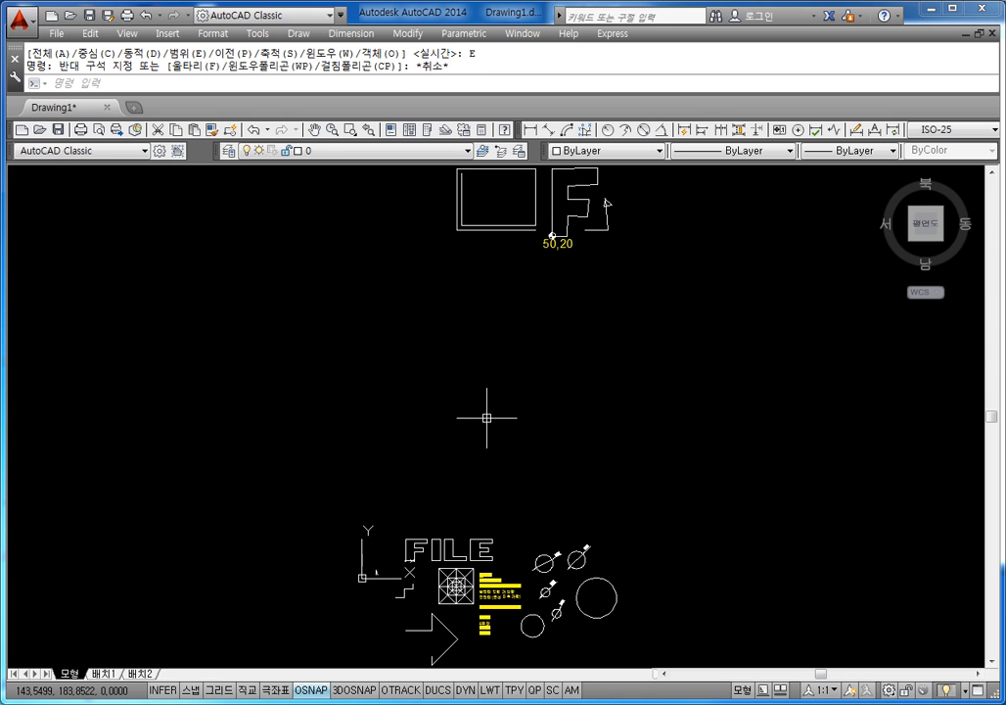
scroll(487, 417, "down", 2)
scroll(487, 417, "up", 1)
scroll(486, 417, "down", 3)
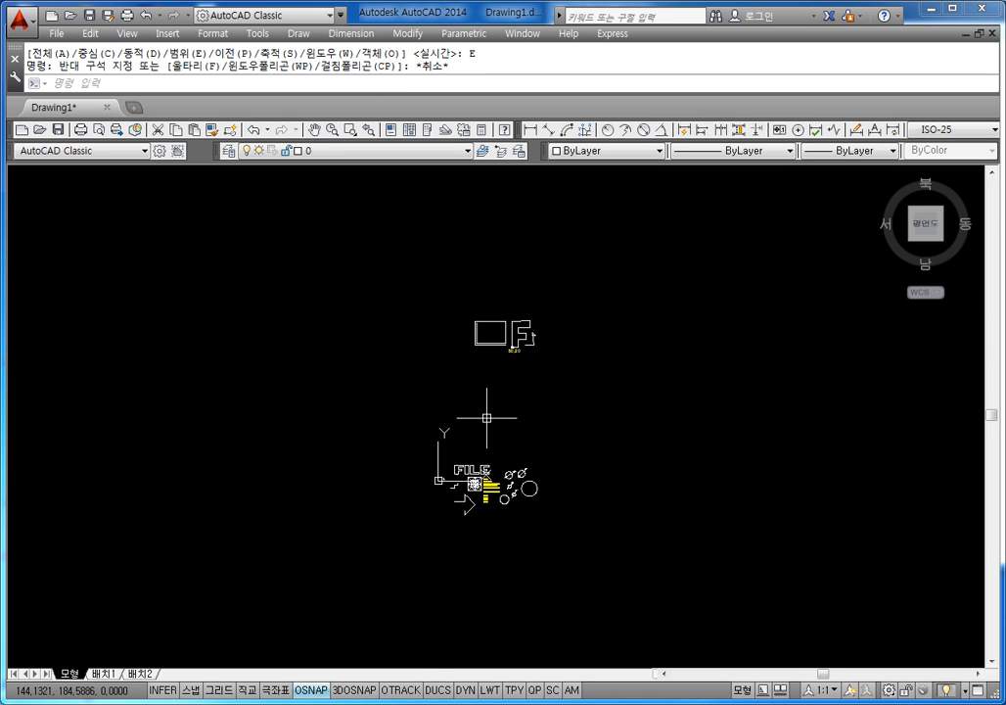
scroll(487, 418, "up", 3)
scroll(486, 419, "down", 3)
key("Escape")
key("Escape")
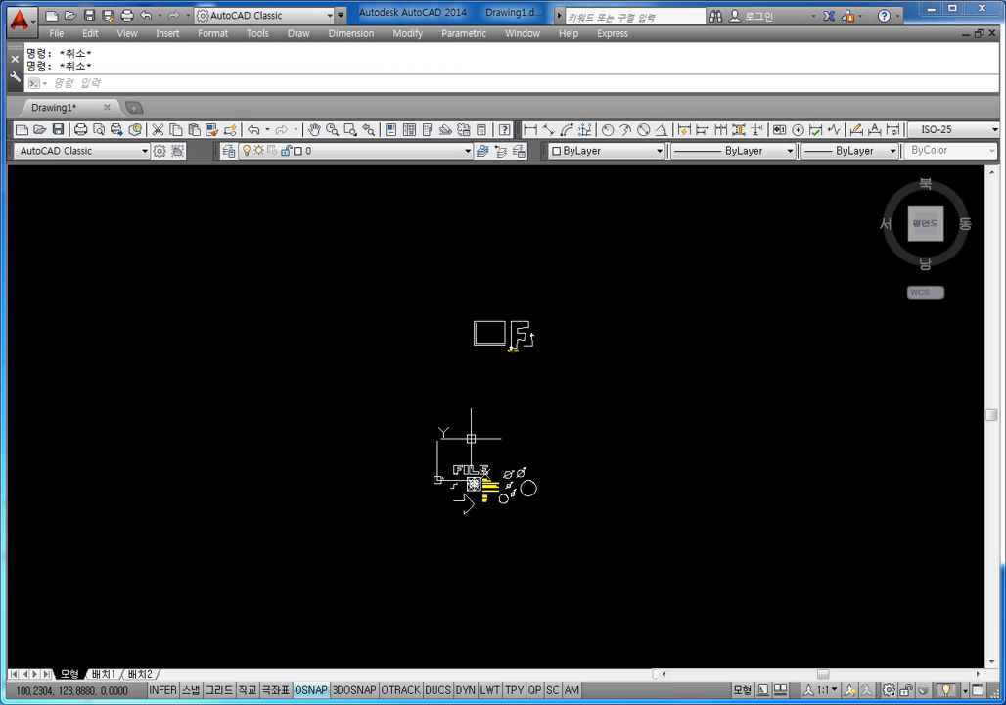
type("m")
key("Return")
key("Escape")
key("Escape")
key("Escape")
Step: Erase the upper group of objects with the rectangle, the large F outline and the "50,20" label
left_click(607, 288)
left_click(432, 364)
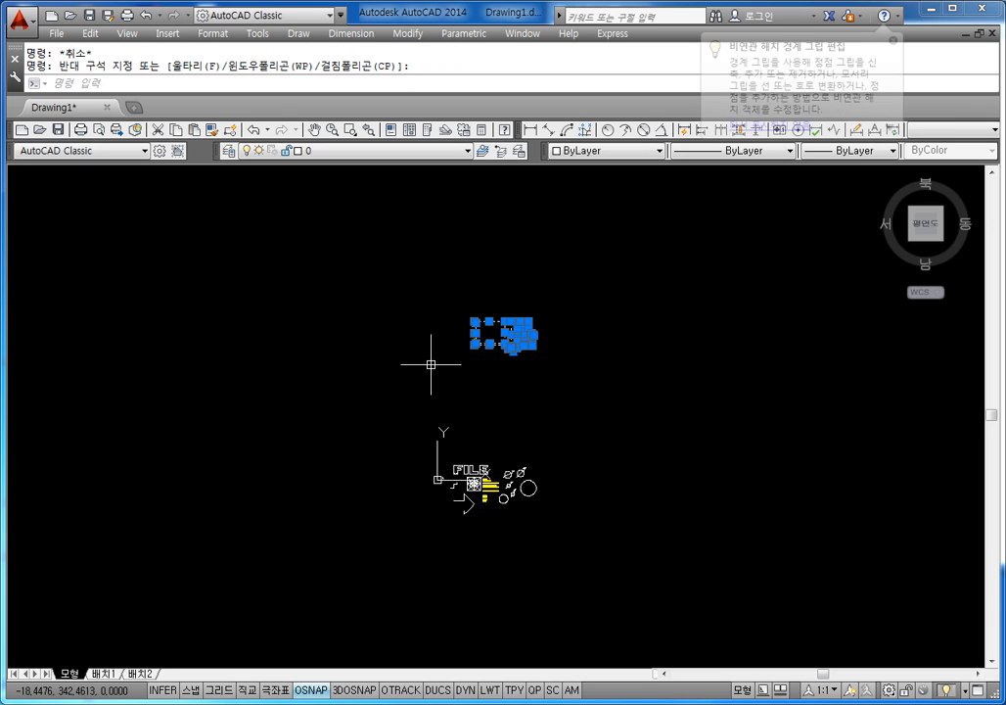
key("Delete")
Step: Reopen the yellow note for editing and start a new line below its last line "E엔터"
scroll(494, 479, "up", 3)
middle_click_drag(523, 595, 451, 440)
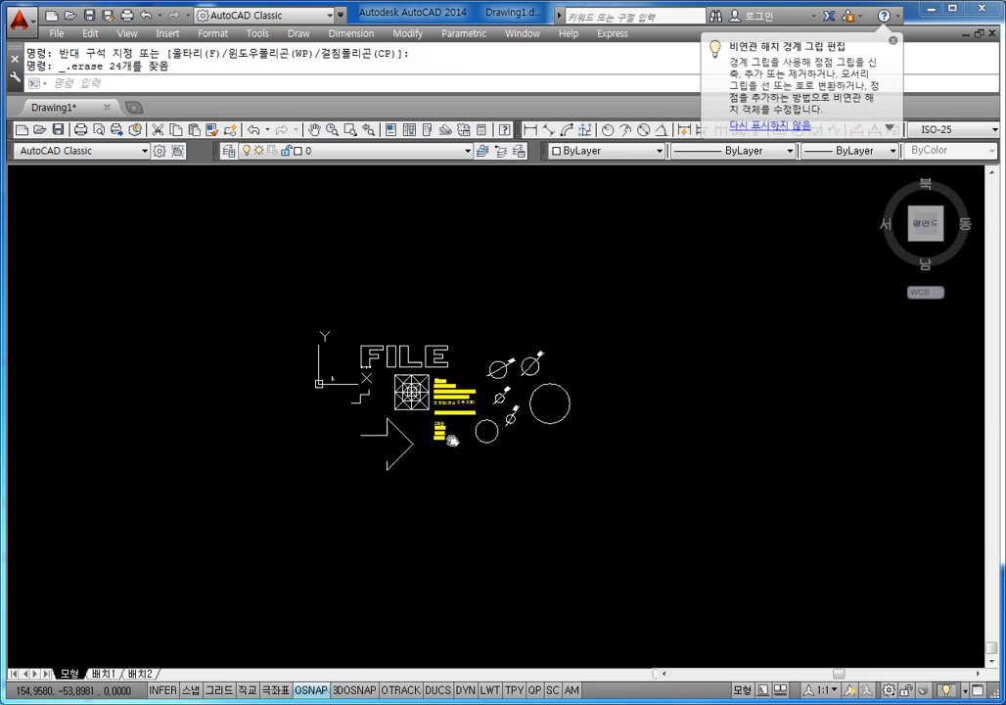
scroll(456, 445, "up", 10)
middle_click_drag(402, 380, 490, 421)
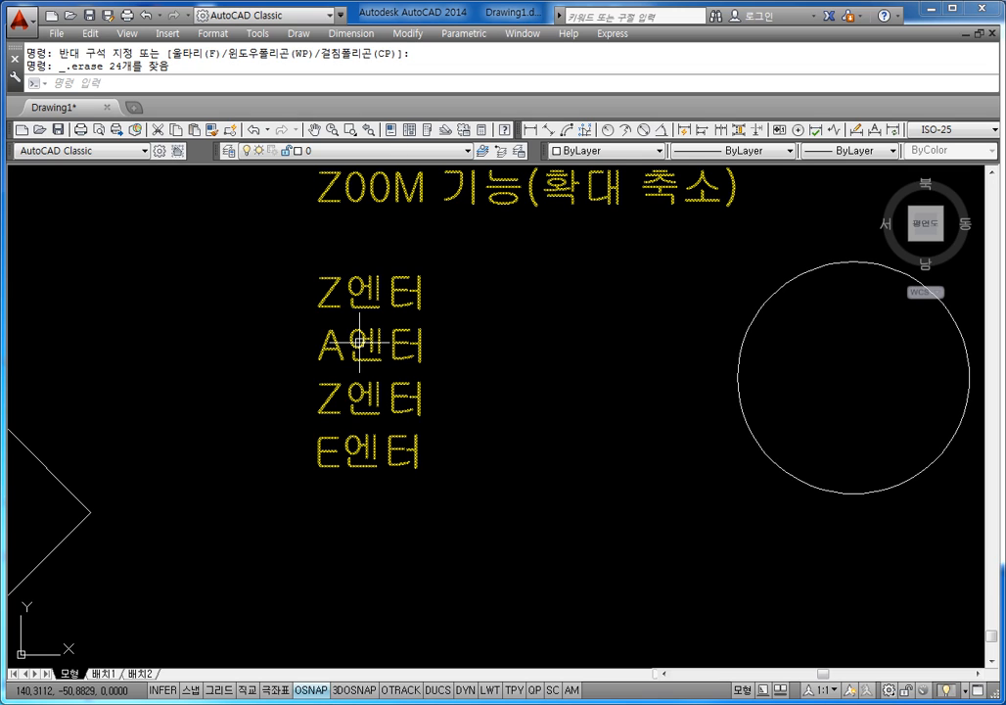
double_click(370, 447)
left_click(426, 449)
key("Return")
type("GH")
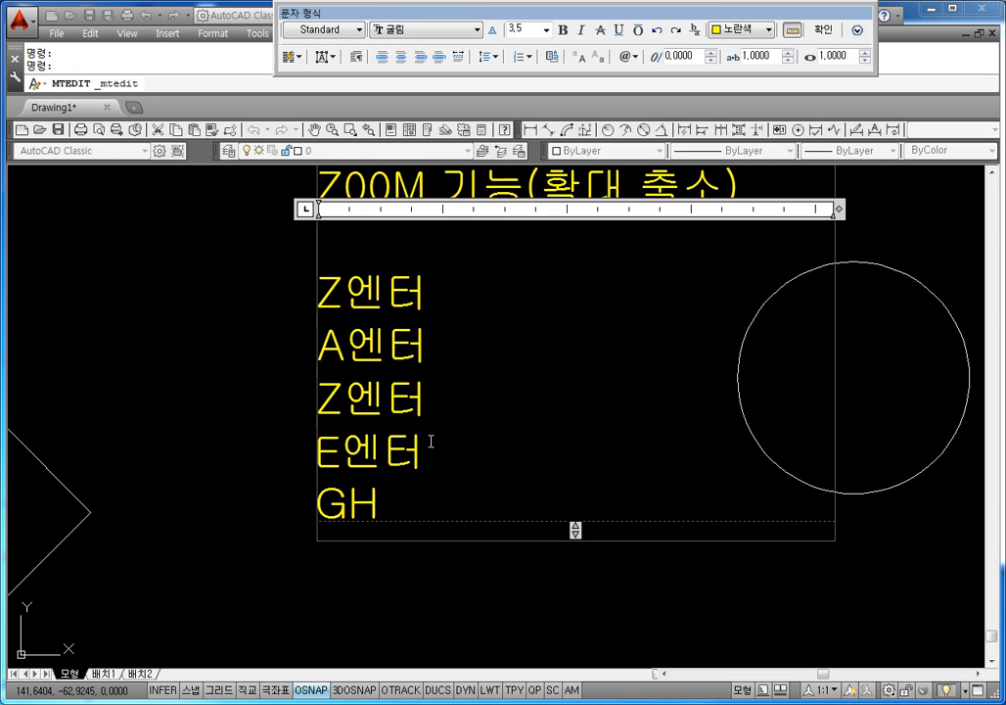
key("BackSpace")
key("BackSpace")
type("GHKA")
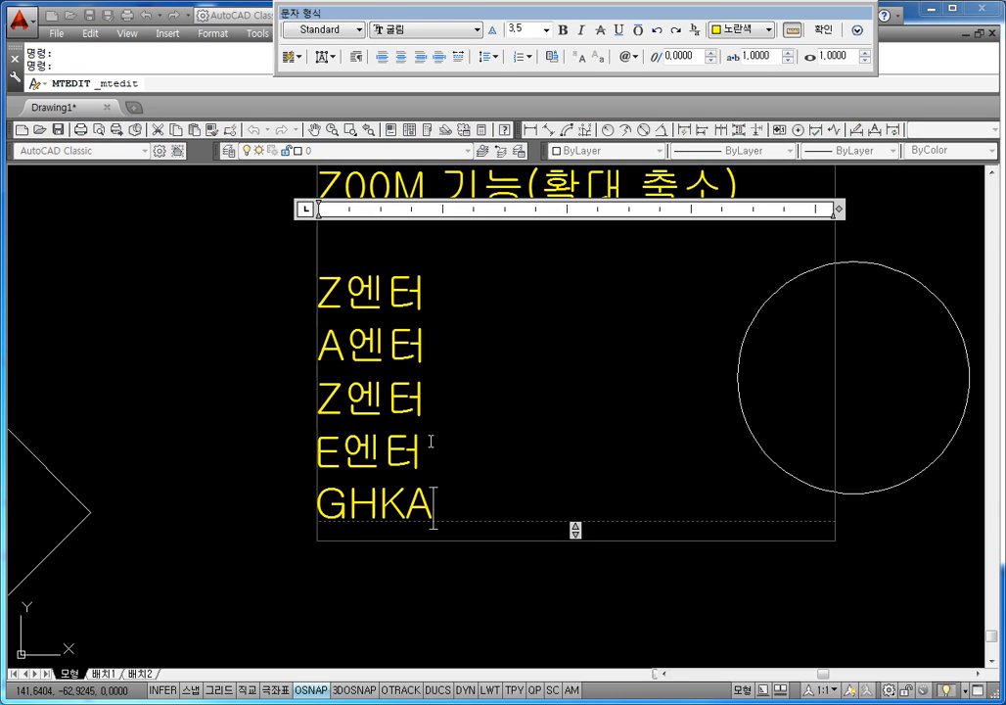
key("BackSpace")
key("BackSpace")
key("BackSpace")
key("BackSpace")
type("화")
key("BackSpace")
key("BackSpace")
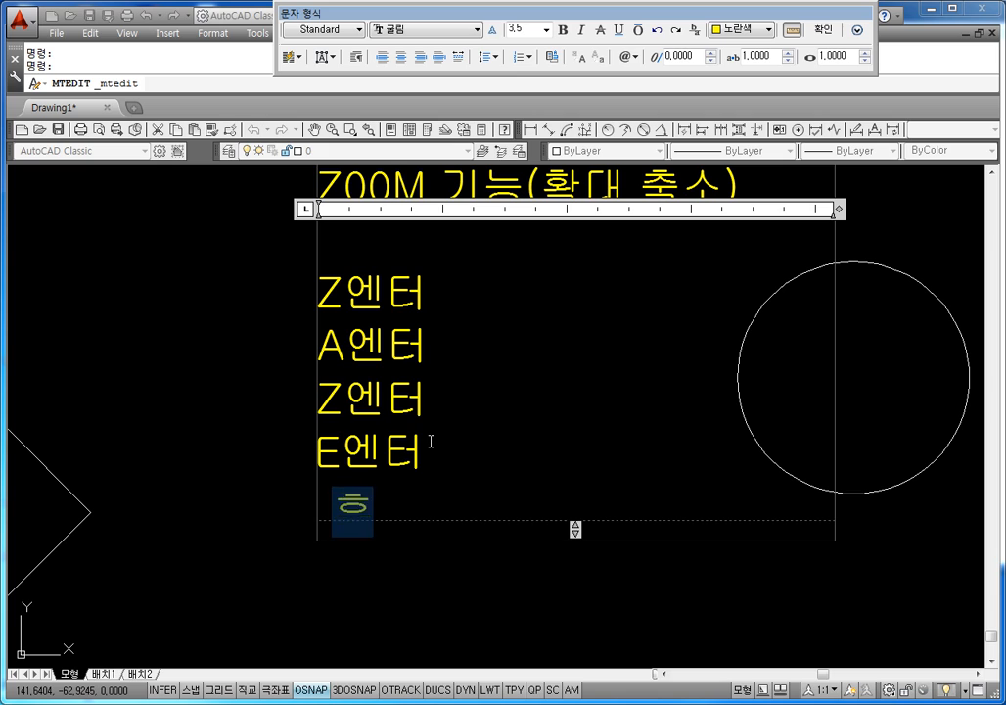
type("홤ㅕ")
key("BackSpace")
key("BackSpace")
key("BackSpace")
key("BackSpace")
Step: Enter "화면자동조절기능" as the note's last line and finish editing the text
type("홤")
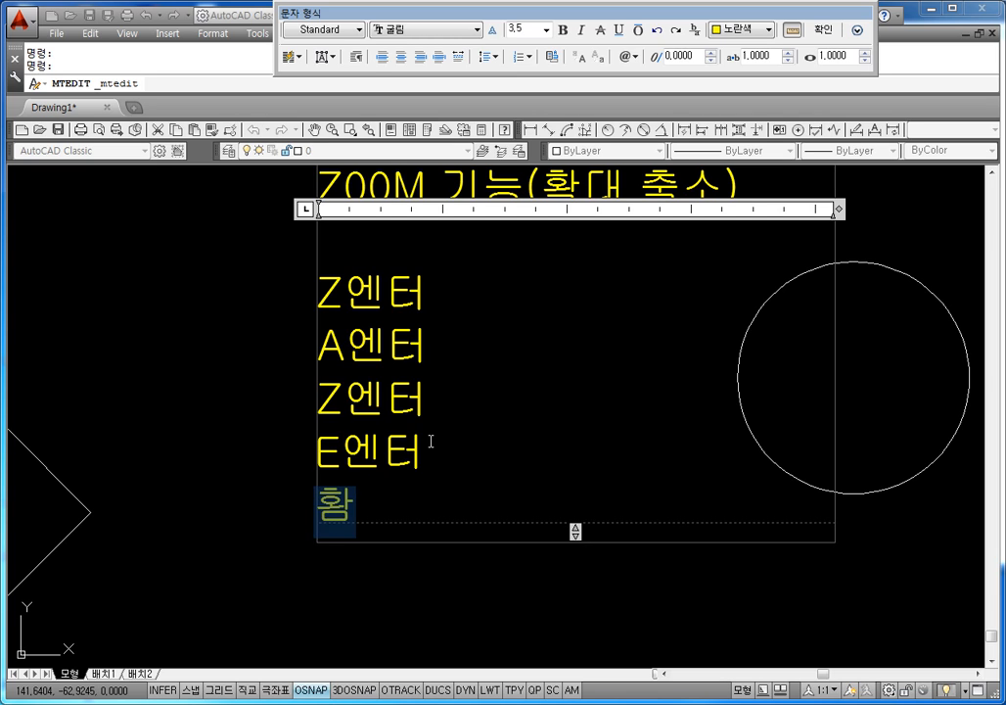
type("ㅕㄴ자동ㅈ")
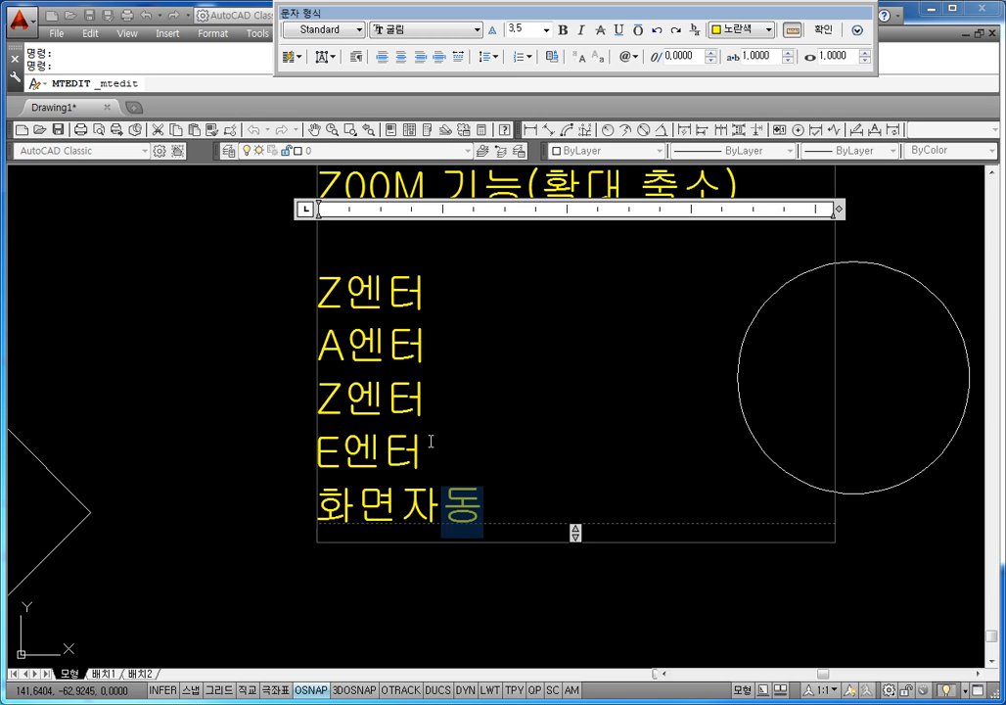
type("ㅗ절기능")
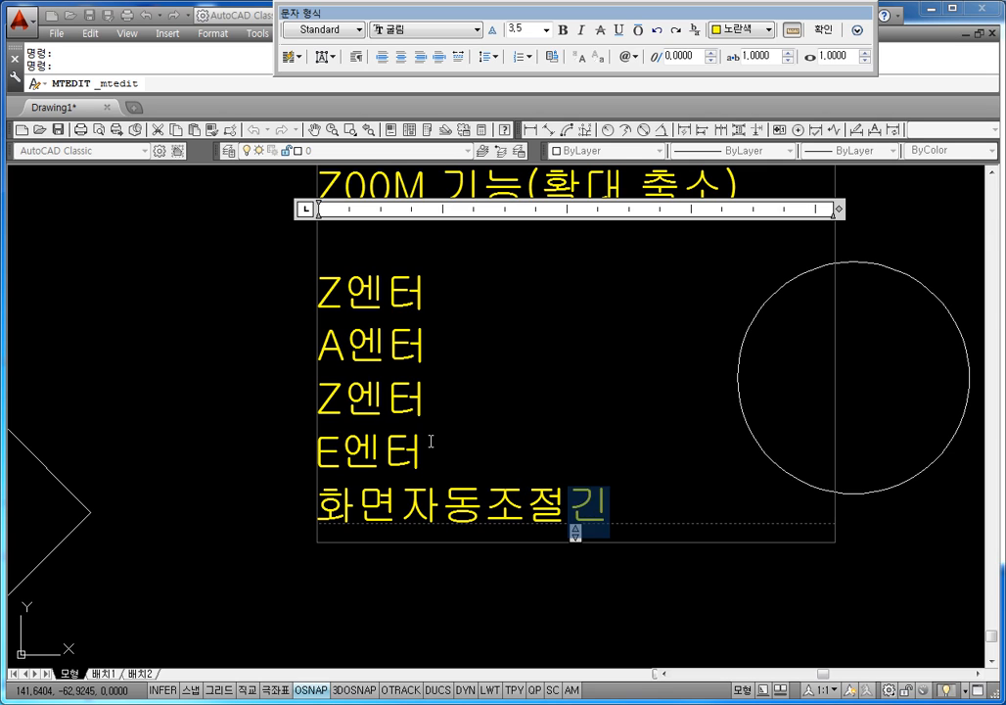
left_click(108, 465)
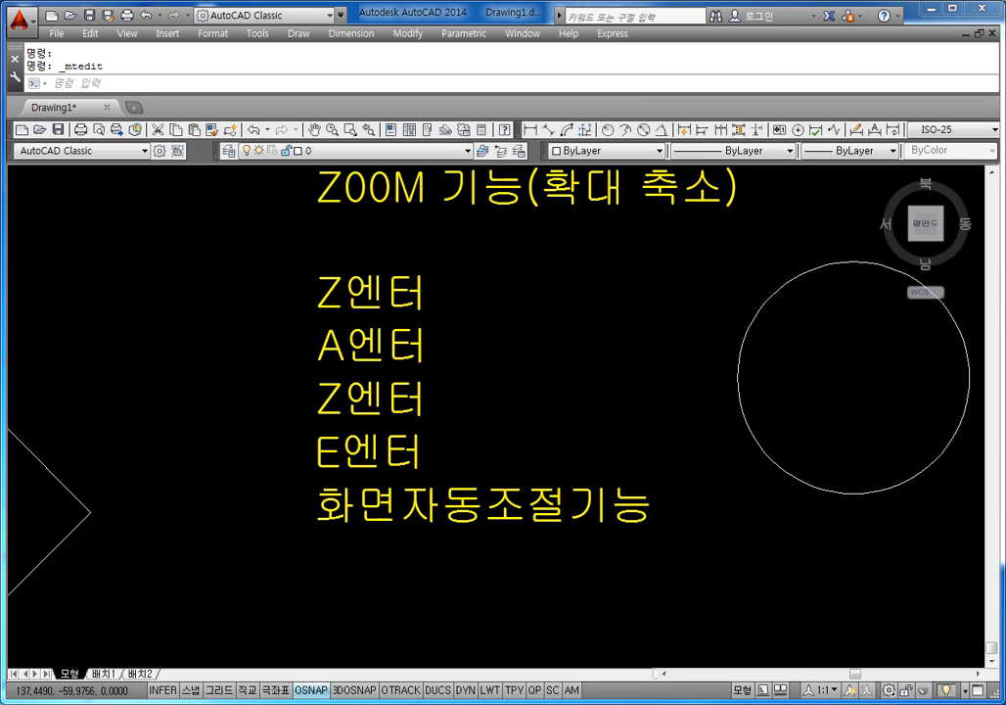
Step: Erase all remaining objects, including the FILE outline, the note, the arrow and the circles, to clear the drawing
scroll(334, 420, "down", 4)
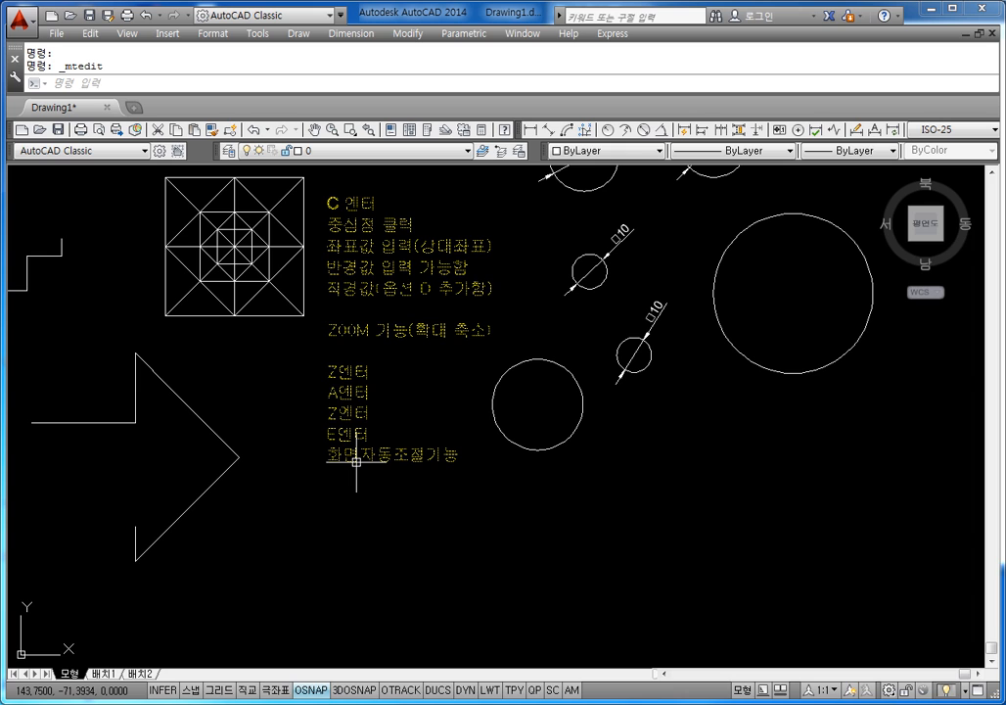
middle_click_drag(492, 519, 446, 422)
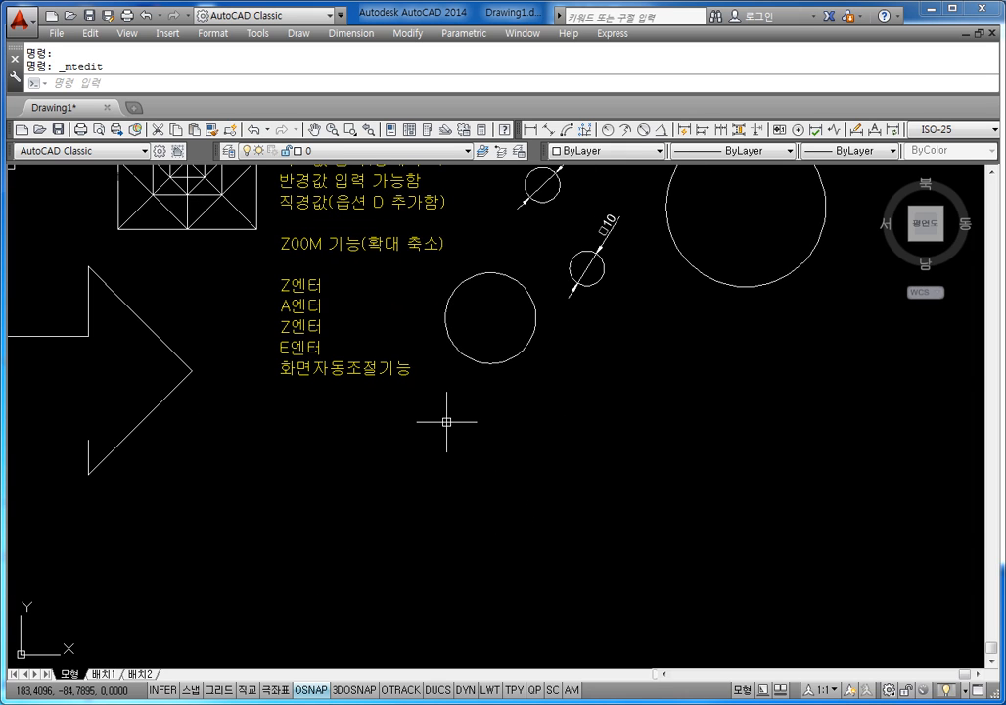
scroll(446, 422, "down", 5)
key("Escape")
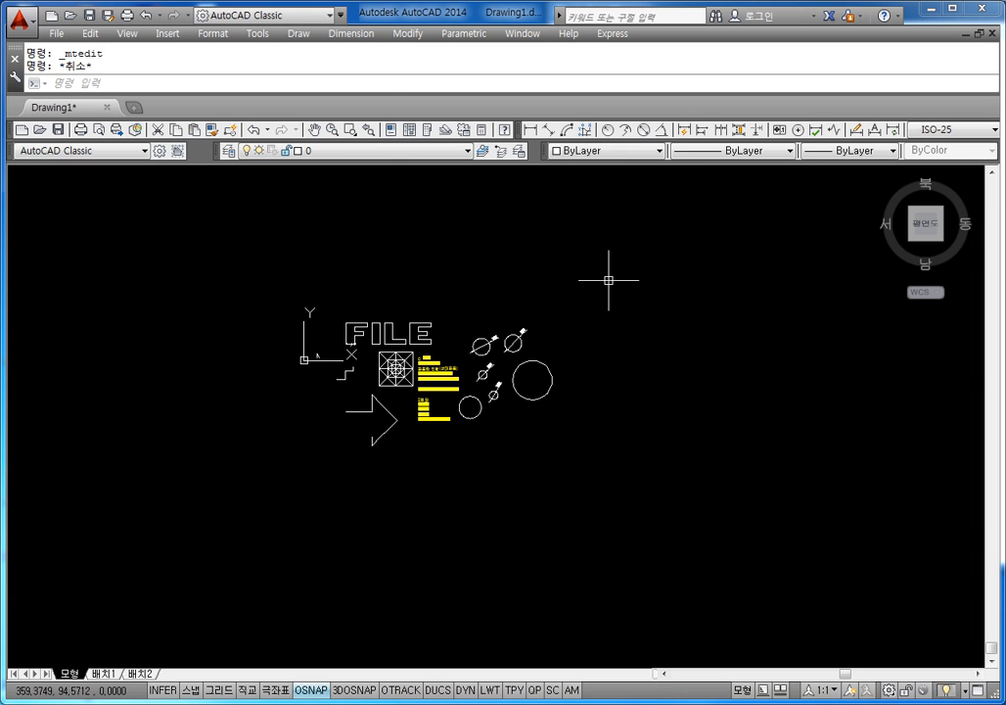
left_click(609, 281)
left_click(286, 481)
key("Delete")
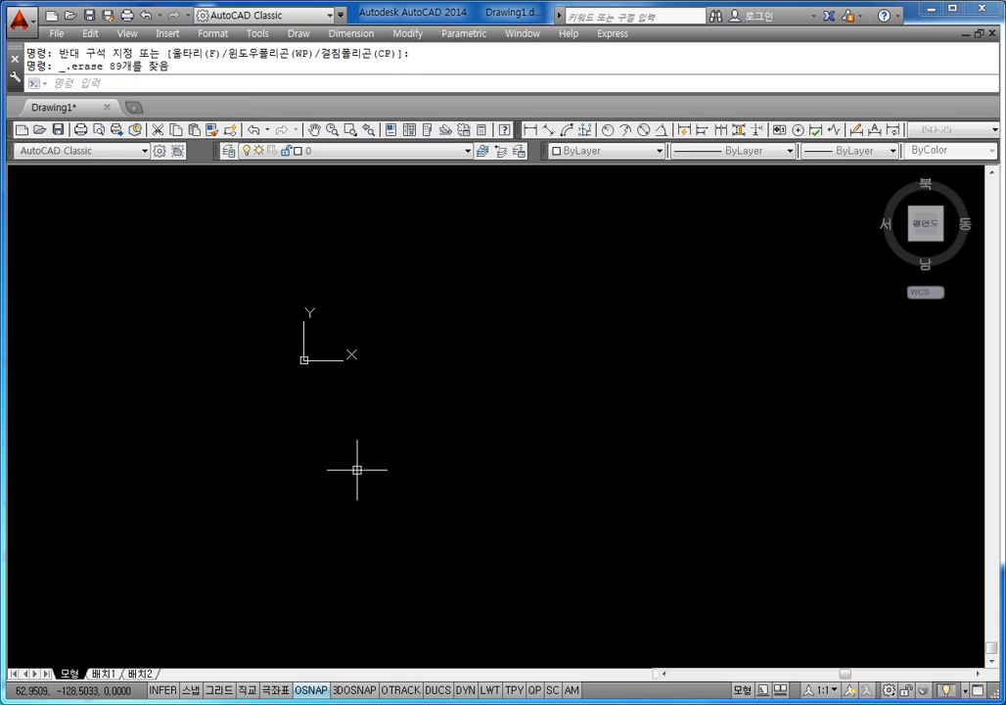
scroll(358, 469, "up", 4)
key("Escape")
key("Escape")
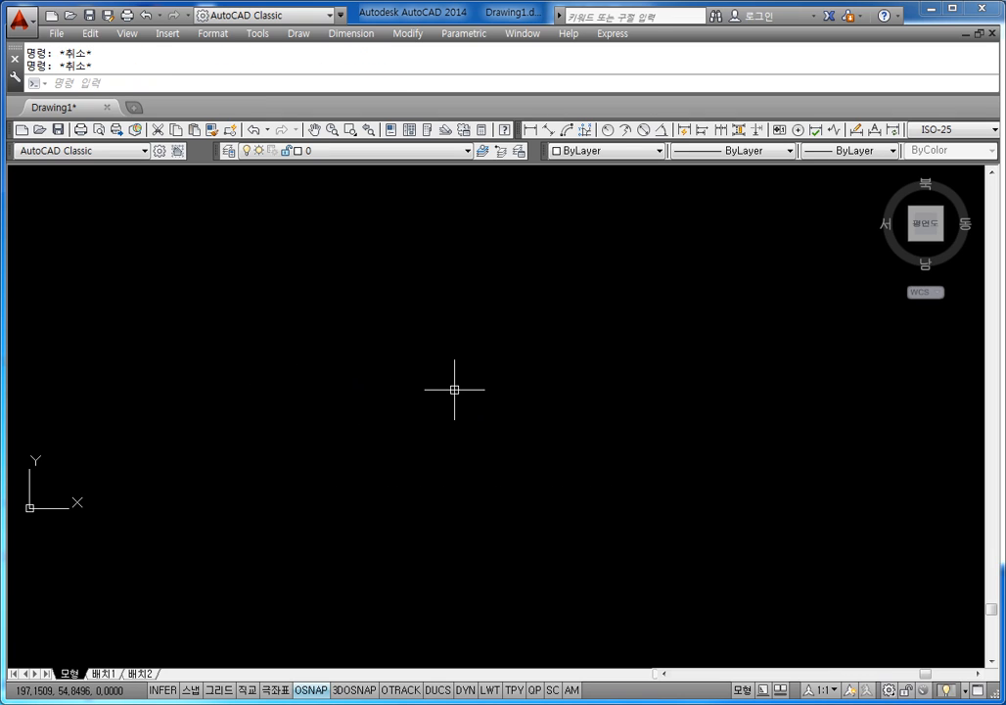
key("Delete")
key("Escape")
key("Escape")
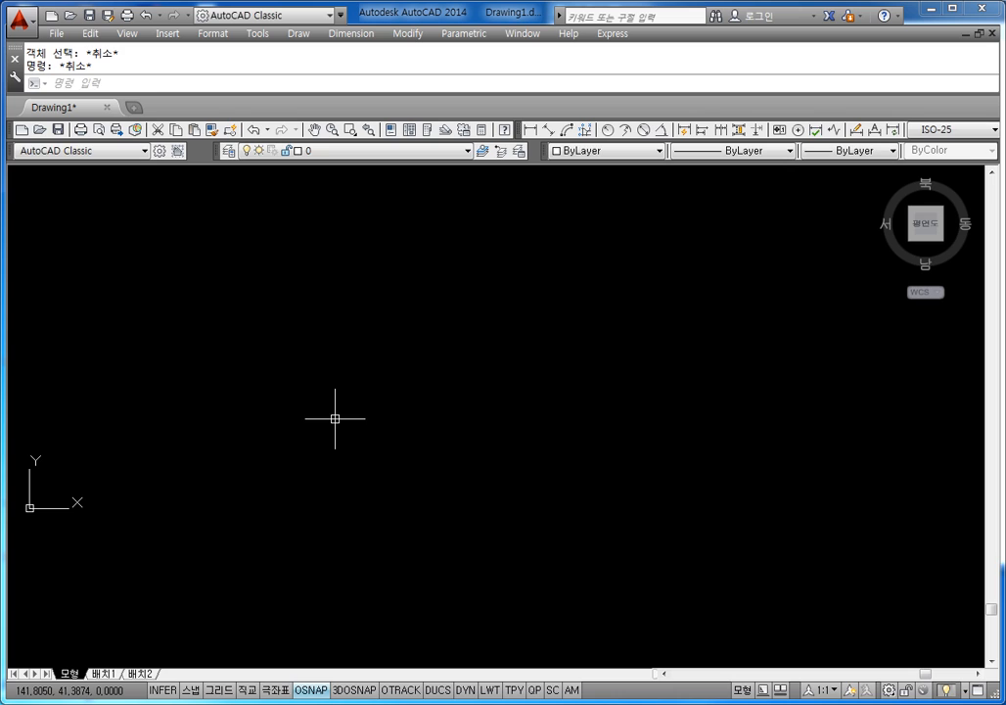
Step: Draw a circle with a diameter of 36 in the empty area up and to the right of the origin
type("c")
key("Return")
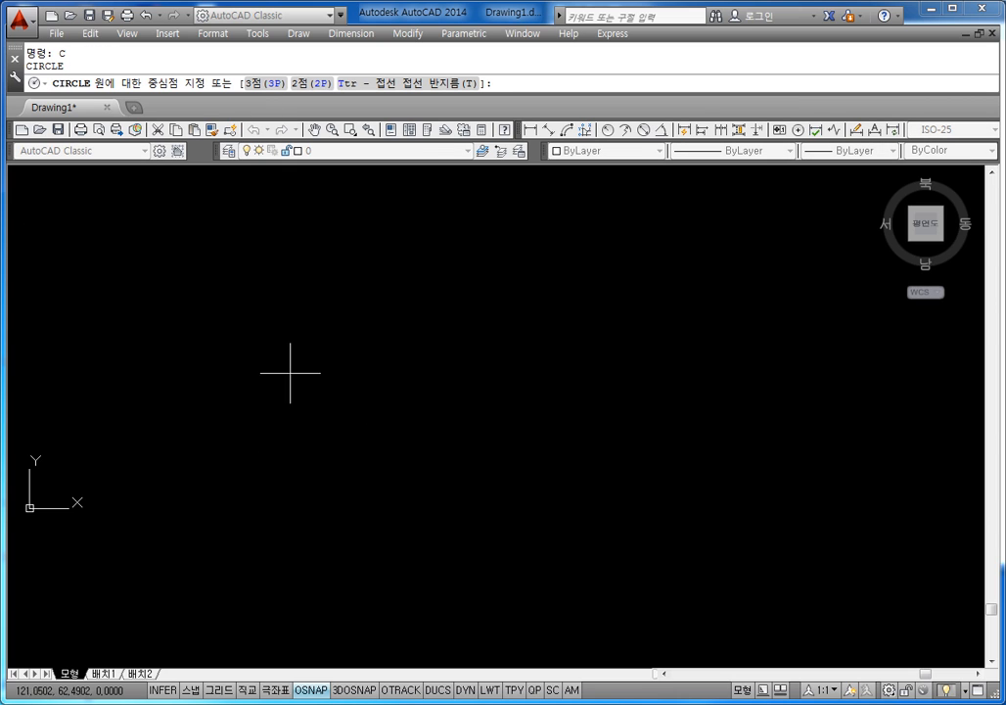
left_click(307, 378)
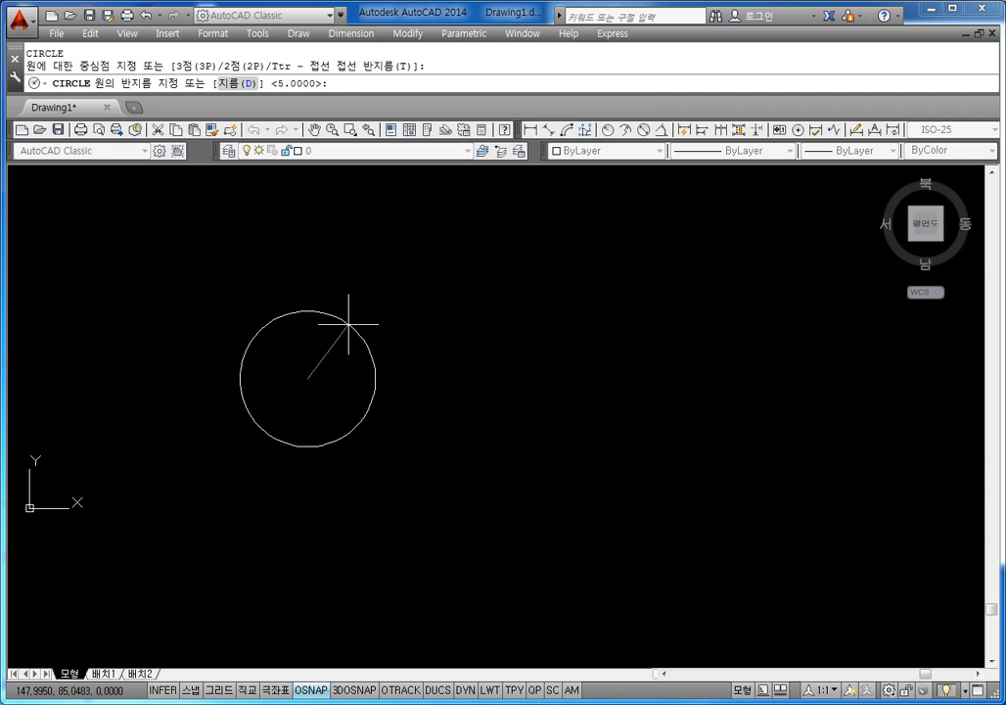
key("Return")
type("36")
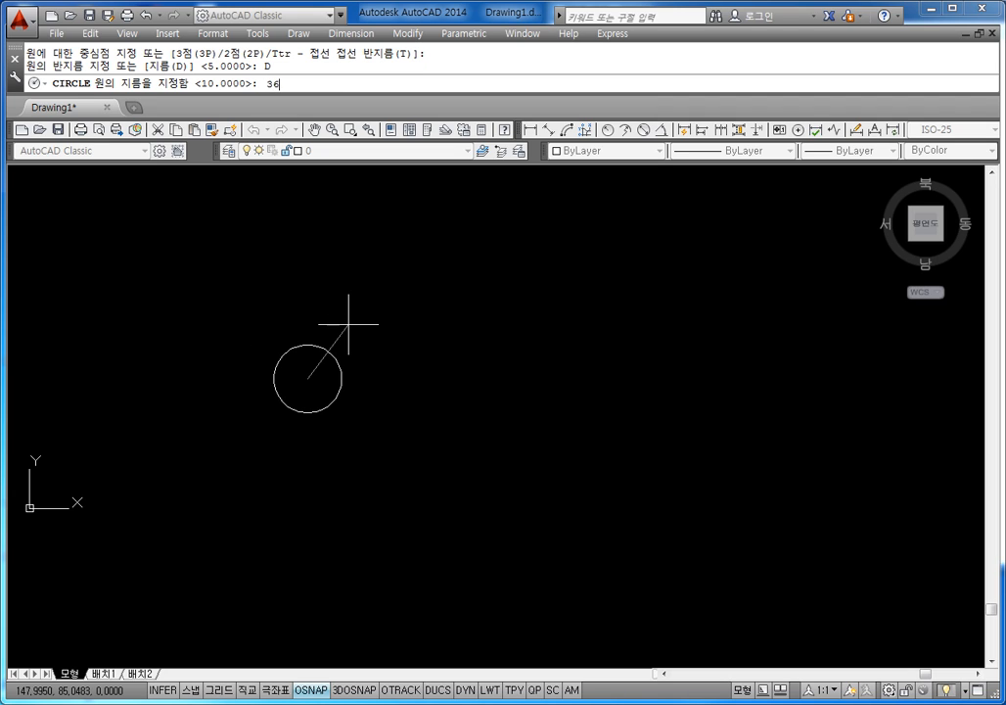
key("Return")
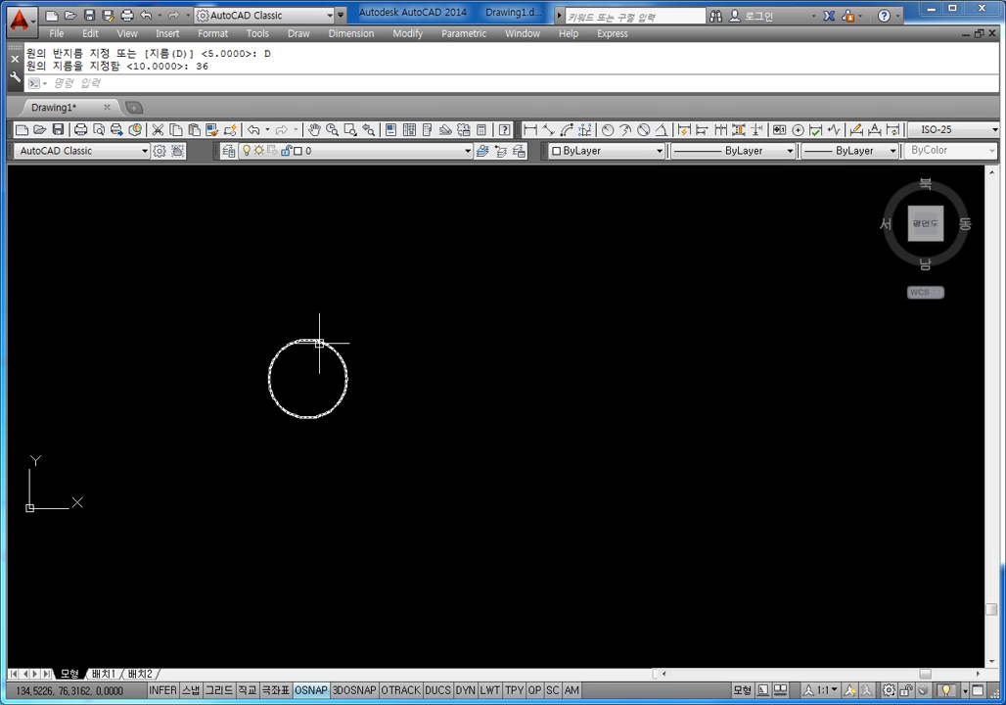
Step: Enable the Center object snap mode in the drafting settings and apply it
right_click(307, 690)
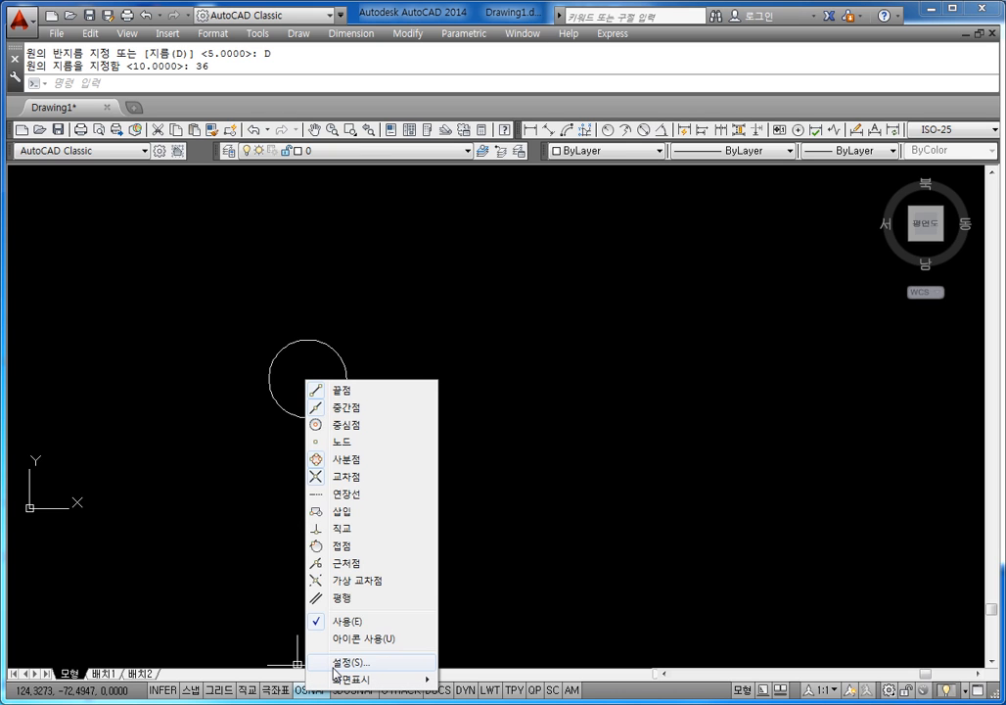
left_click(338, 662)
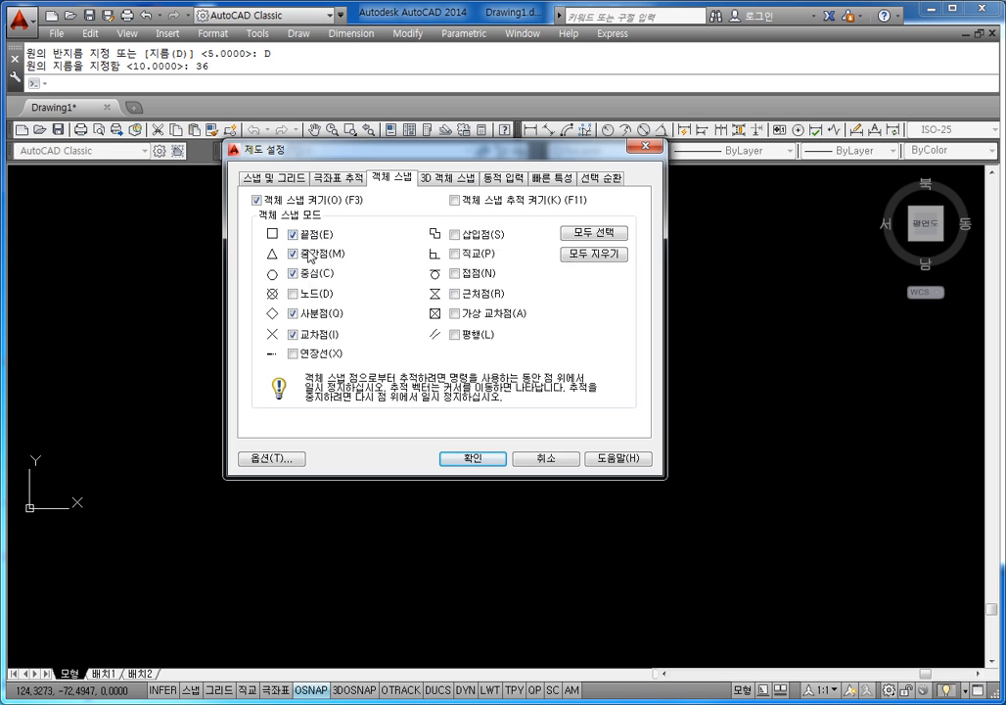
left_click(471, 460)
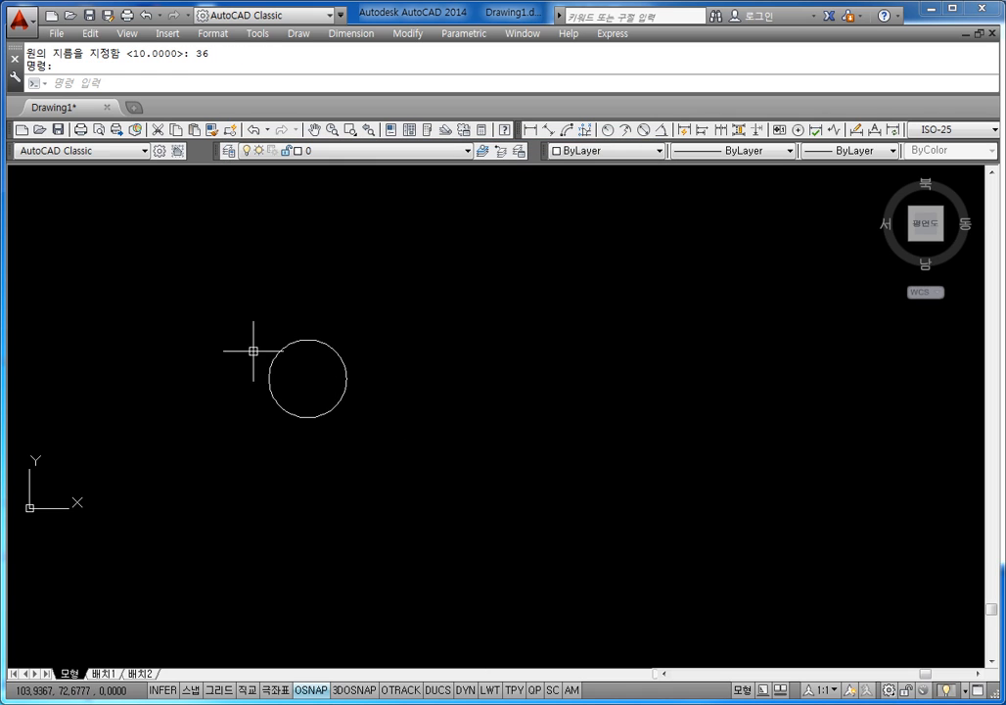
Step: Draw a concentric circle with a diameter of 50, snapped to the center of the 36-diameter circle
middle_click_drag(253, 350, 314, 358)
type("c")
key("Return")
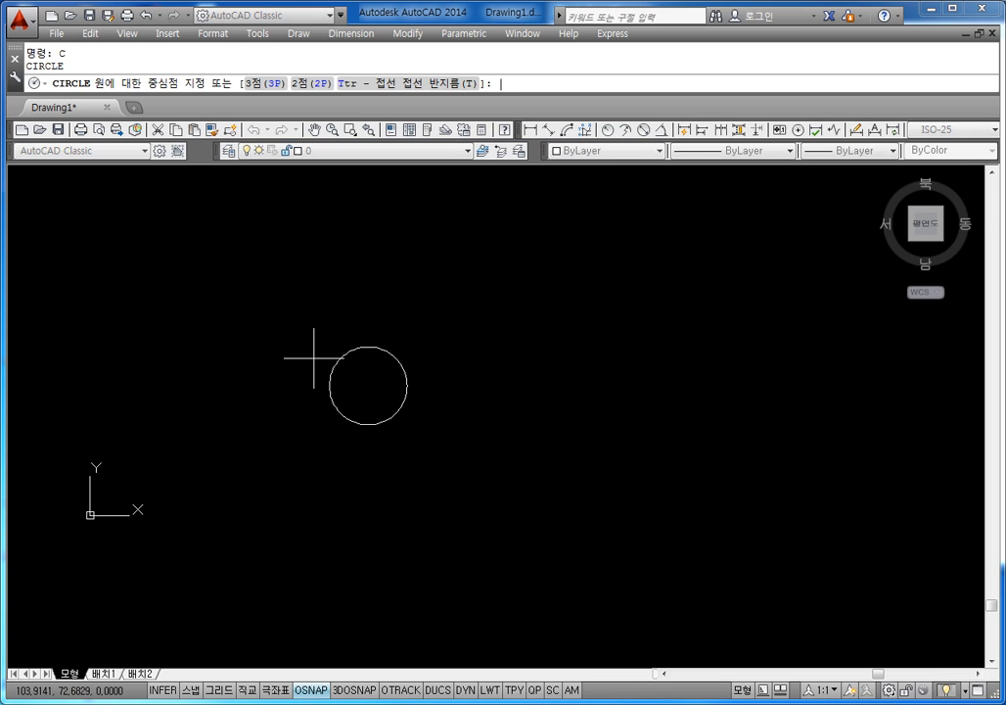
scroll(385, 381, "up", 4)
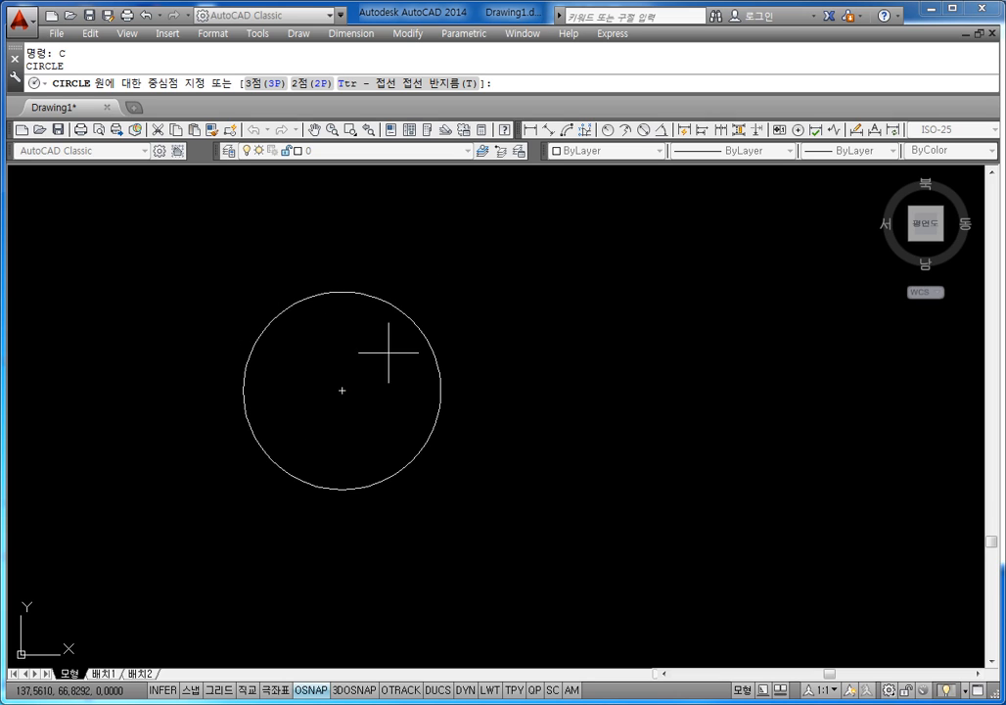
left_click(344, 390)
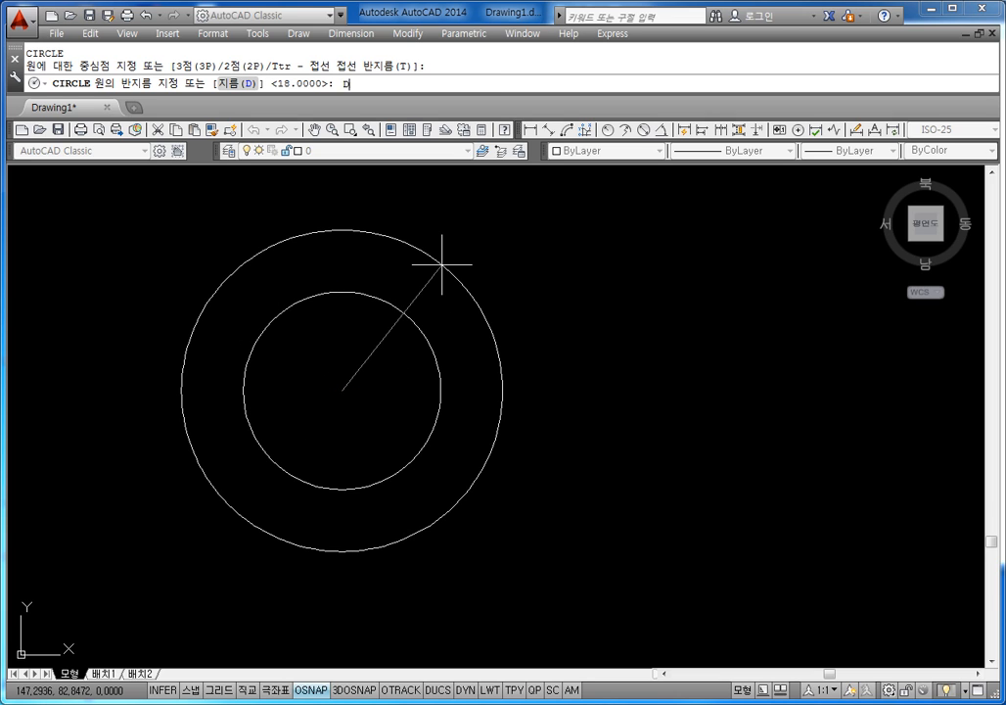
key("Return")
key("Return")
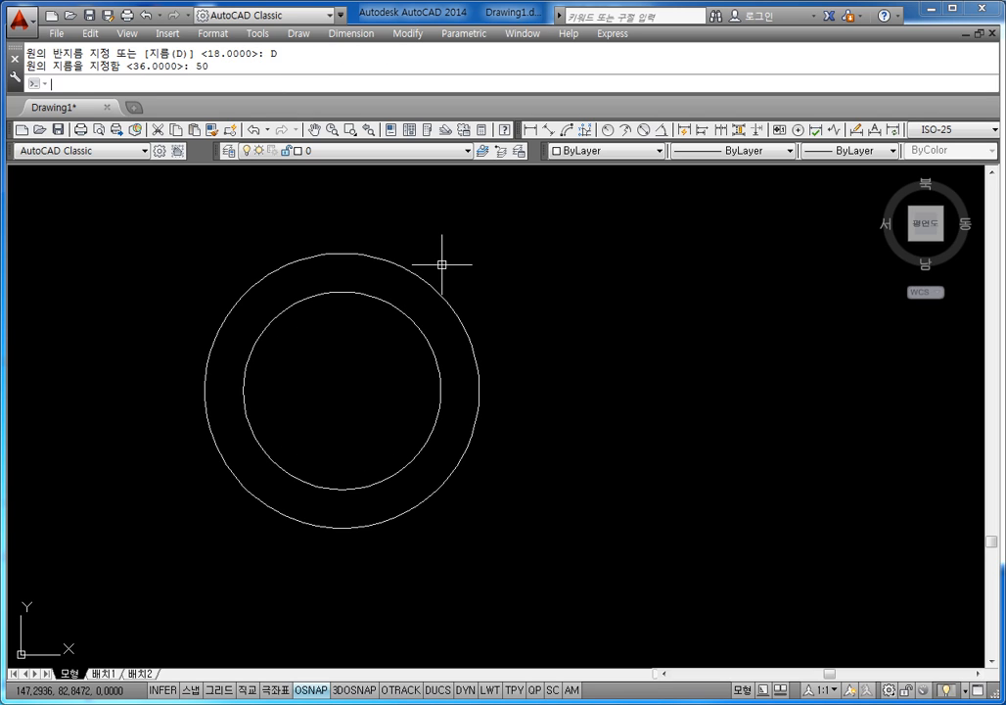
key("Escape")
key("Escape")
scroll(445, 274, "down", 4)
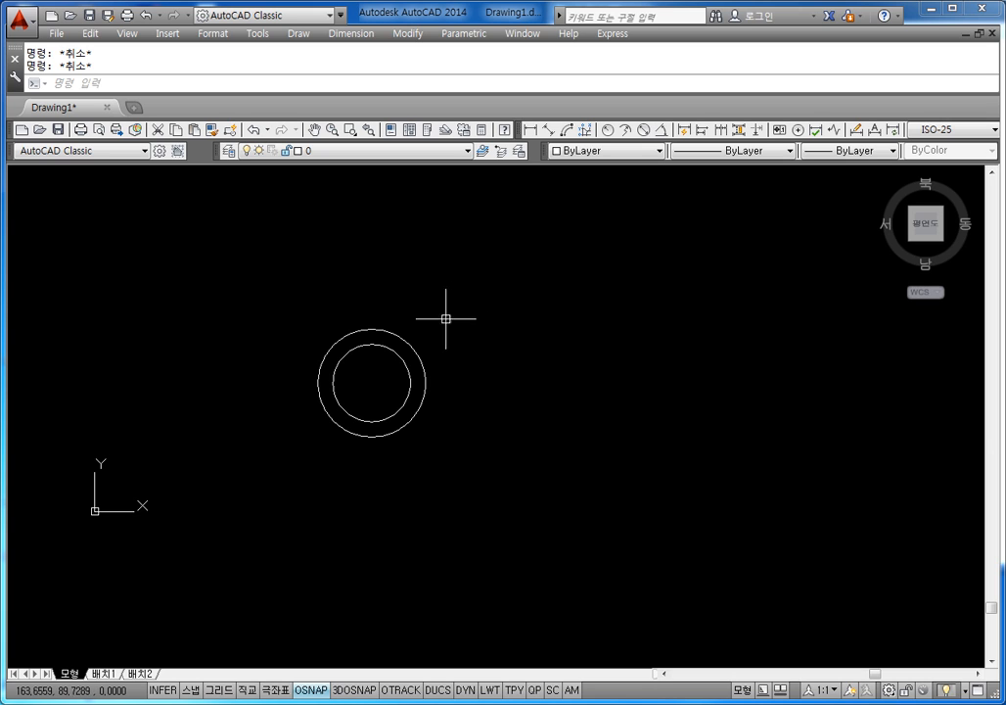
mouse_move(407, 376)
middle_mouse_down()
mouse_move(429, 351)
mouse_move(420, 391)
middle_mouse_up()
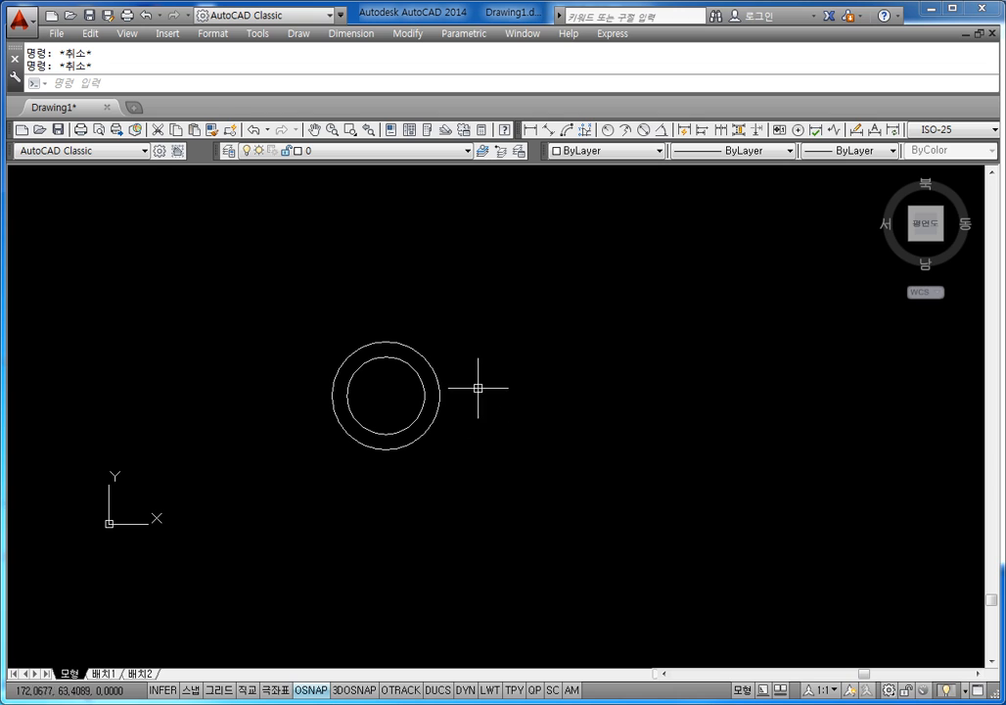
middle_click_drag(487, 368, 488, 386)
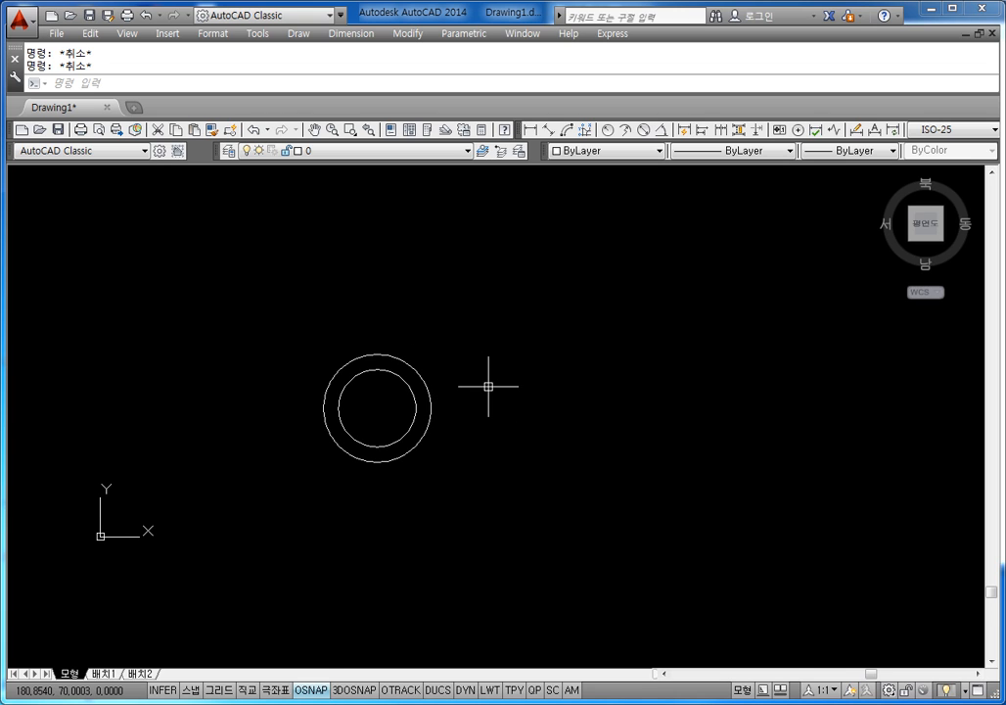
type("L")
key("Return")
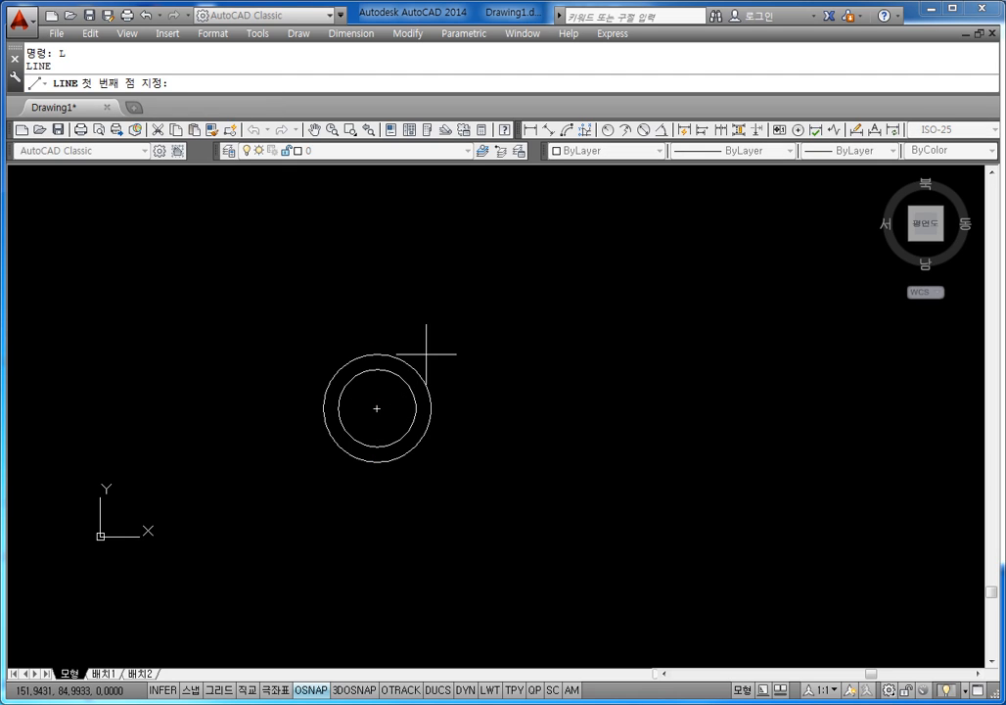
left_click(376, 408)
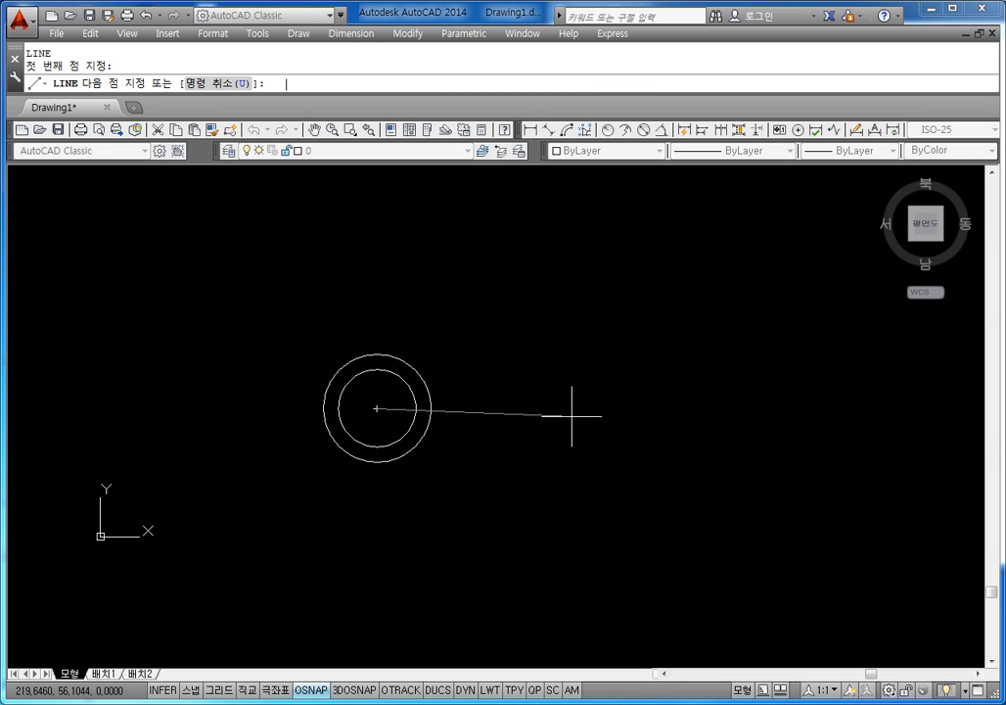
key("Escape")
key("Escape")
key("Escape")
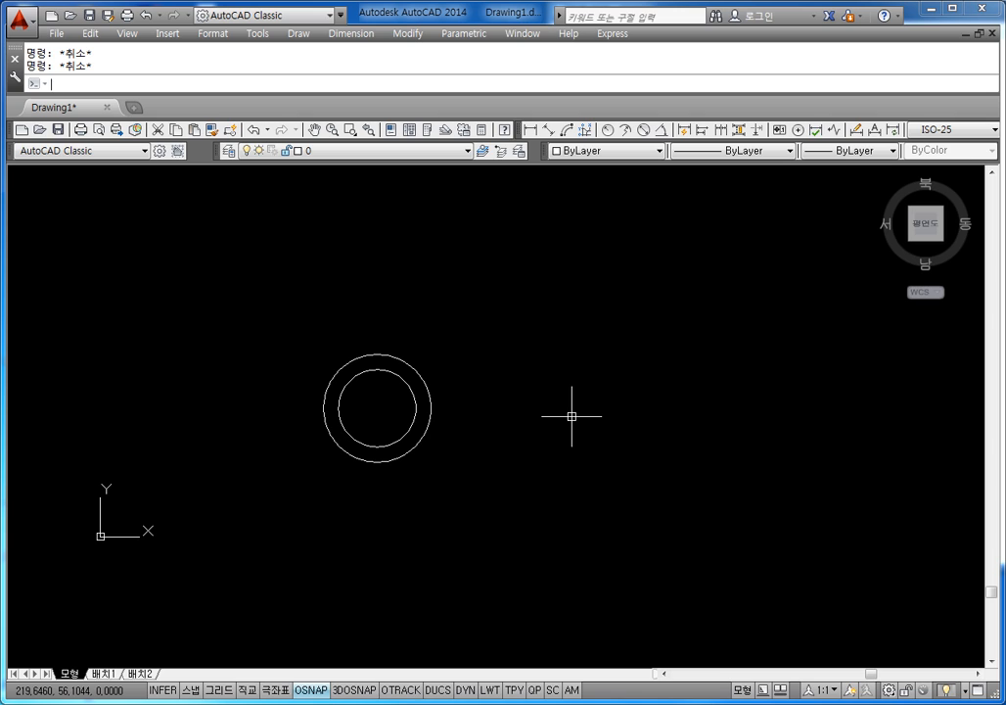
type("L")
key("Return")
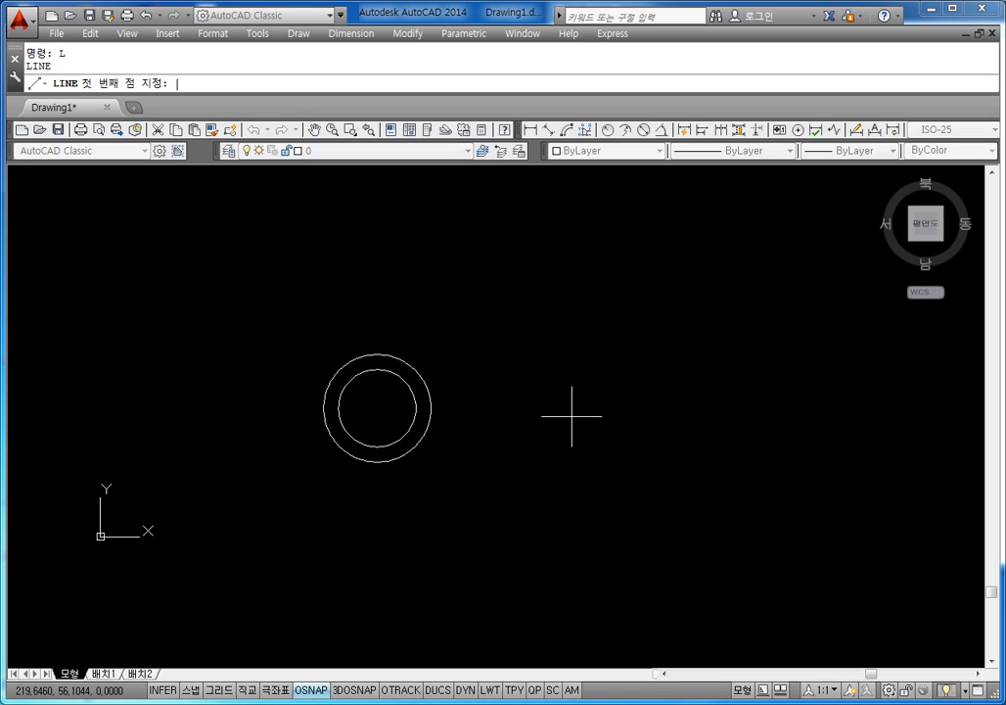
left_click(377, 407)
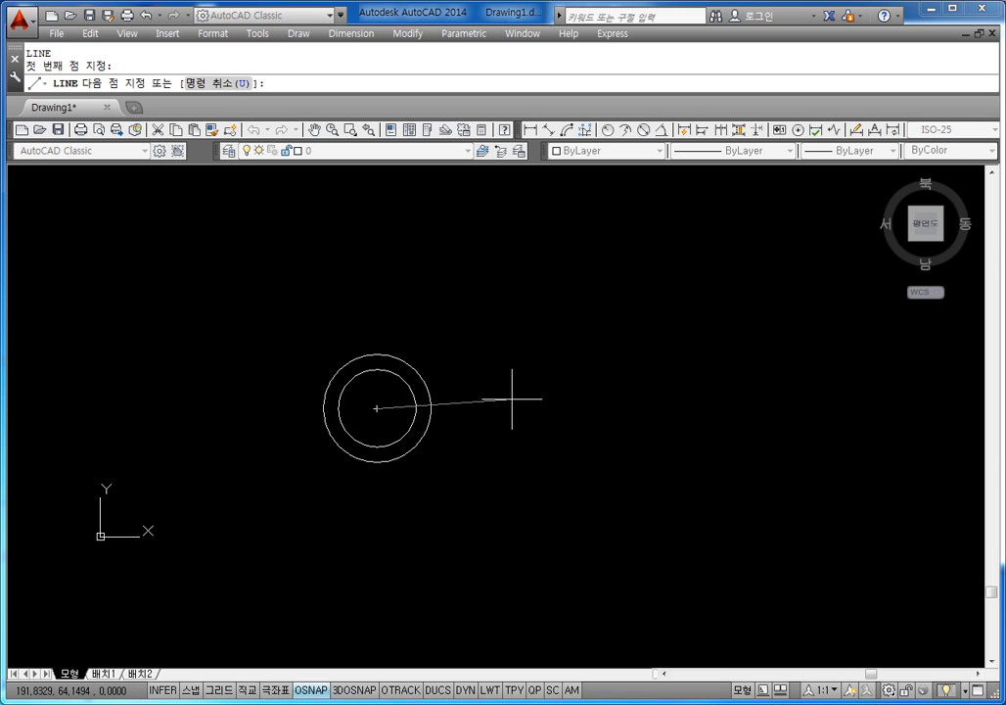
type("@60,0")
key("Return")
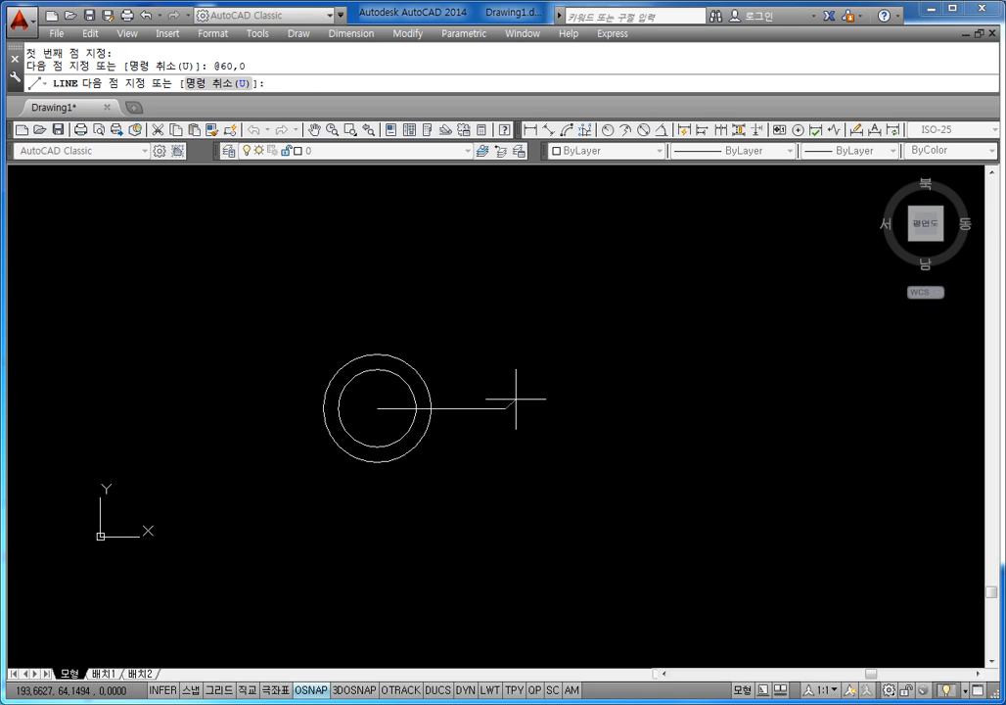
key("Escape")
key("Escape")
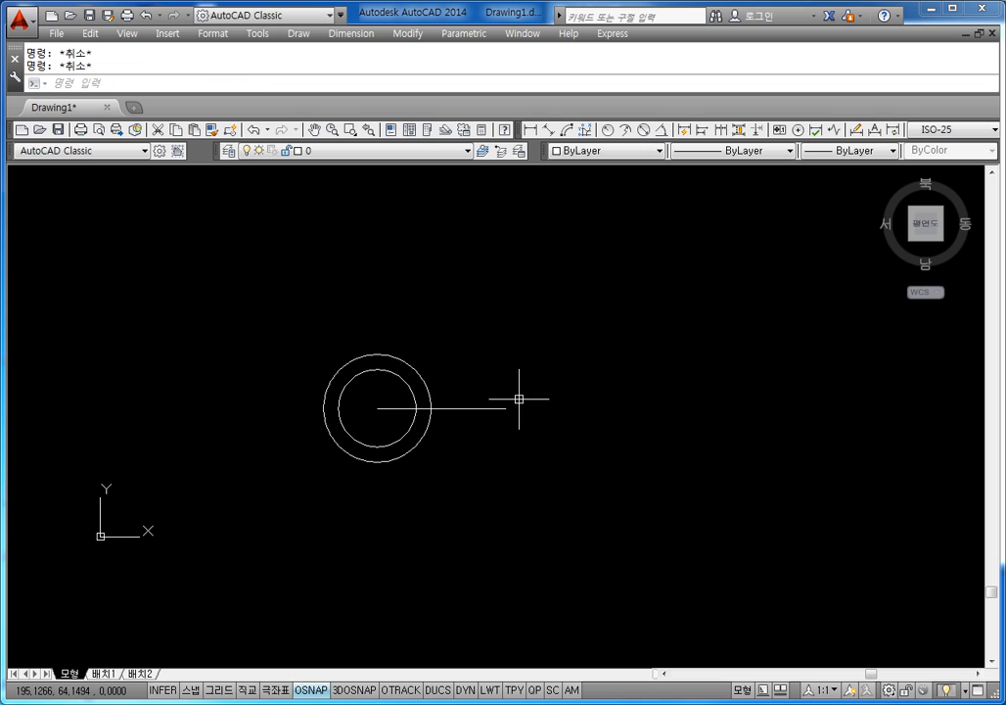
Step: Draw a circle with a diameter of 36 centered on the free end of the horizontal line
type("C")
key("Return")
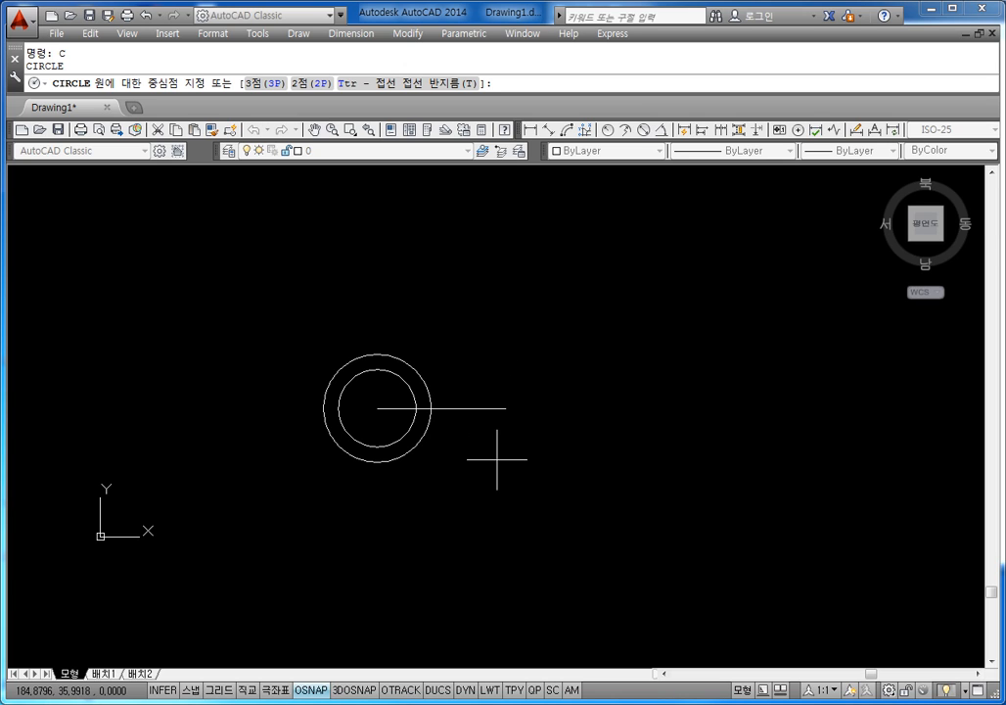
left_click(506, 407)
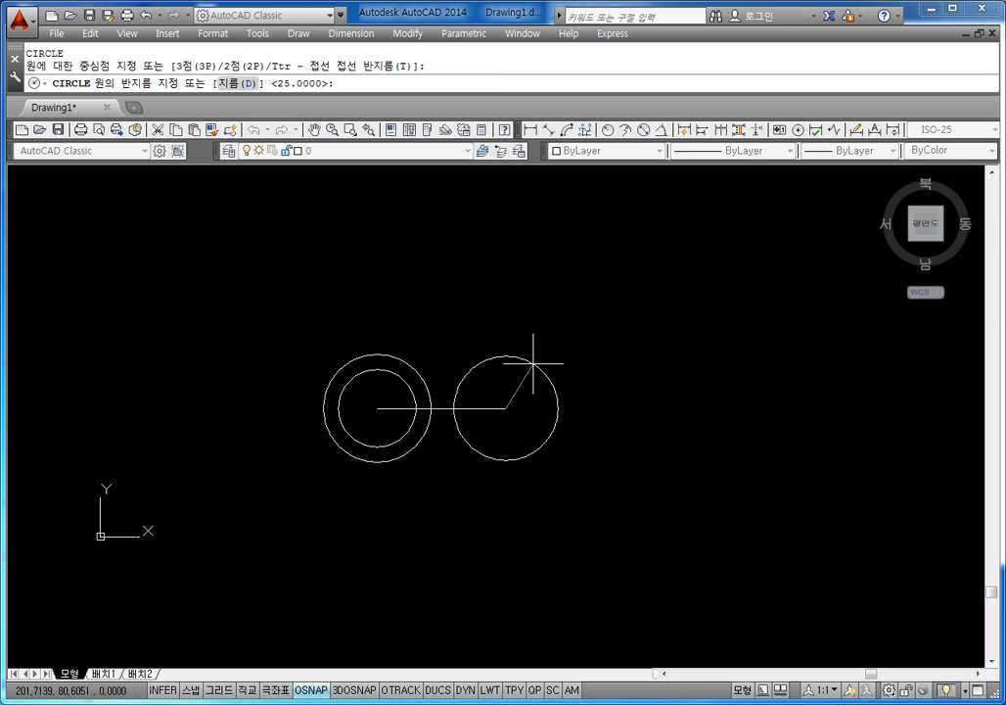
type("D")
key("Return")
type("36")
key("Return")
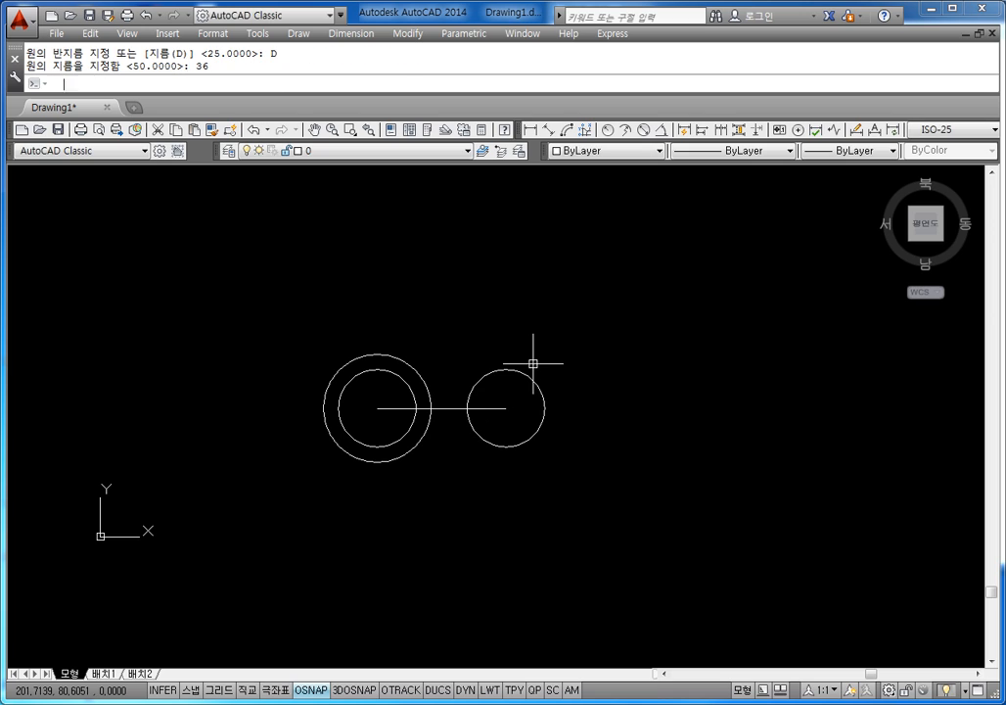
Step: Draw a concentric circle with a diameter of 50 around the 36-diameter circle at the line's end
key("Return")
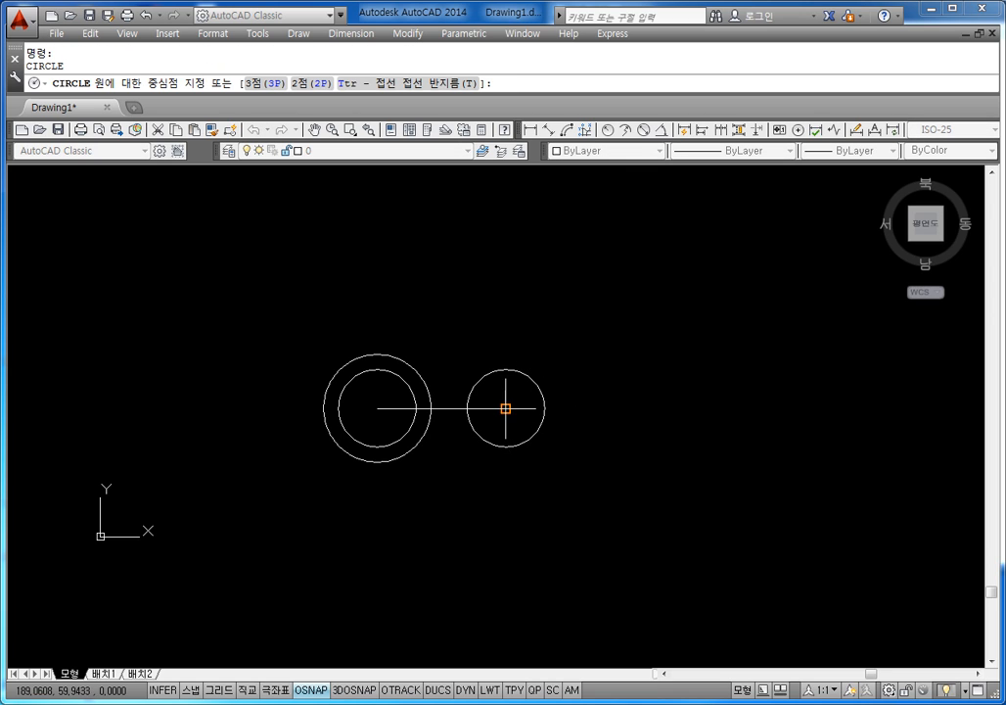
left_click(506, 407)
type("D")
key("Return")
type("56")
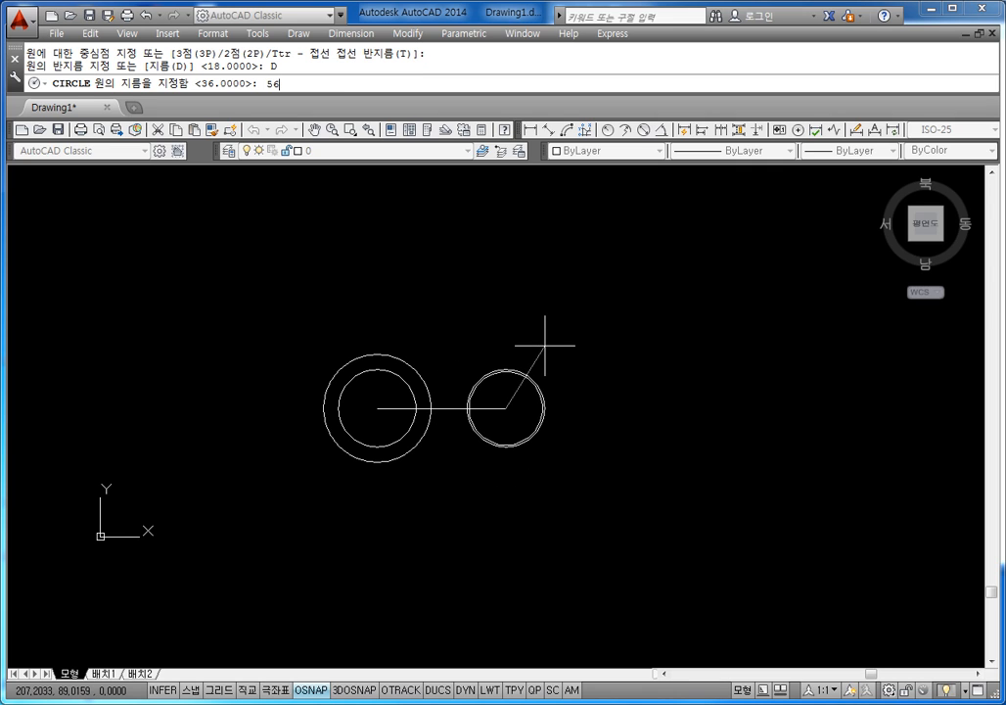
key("Return")
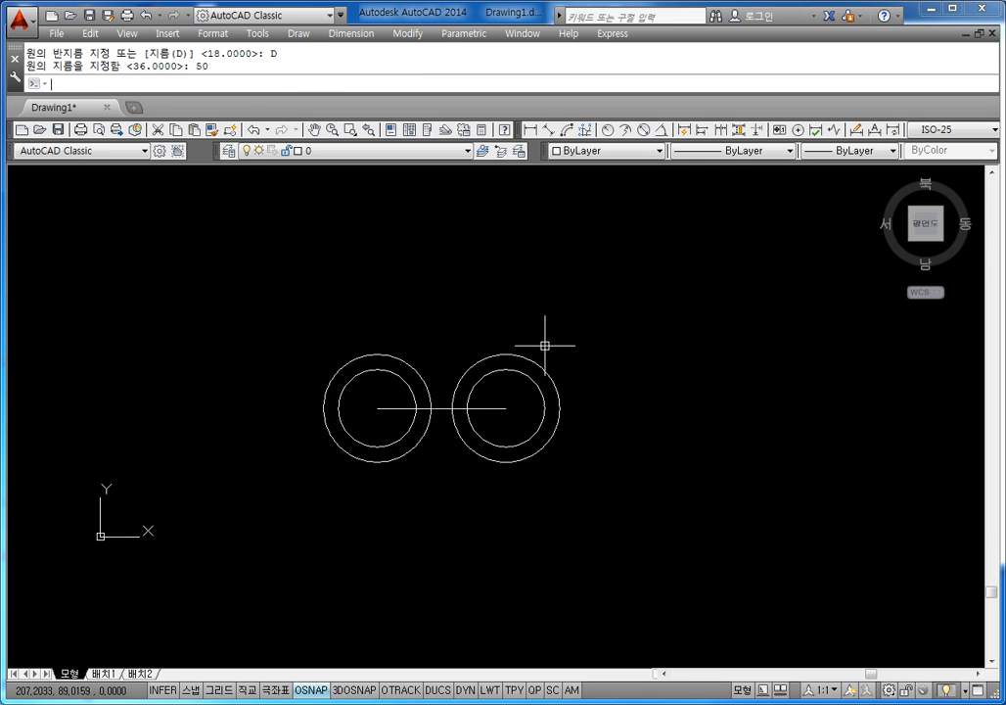
key("Escape")
key("Escape")
scroll(510, 372, "up", 4)
scroll(513, 368, "down", 3)
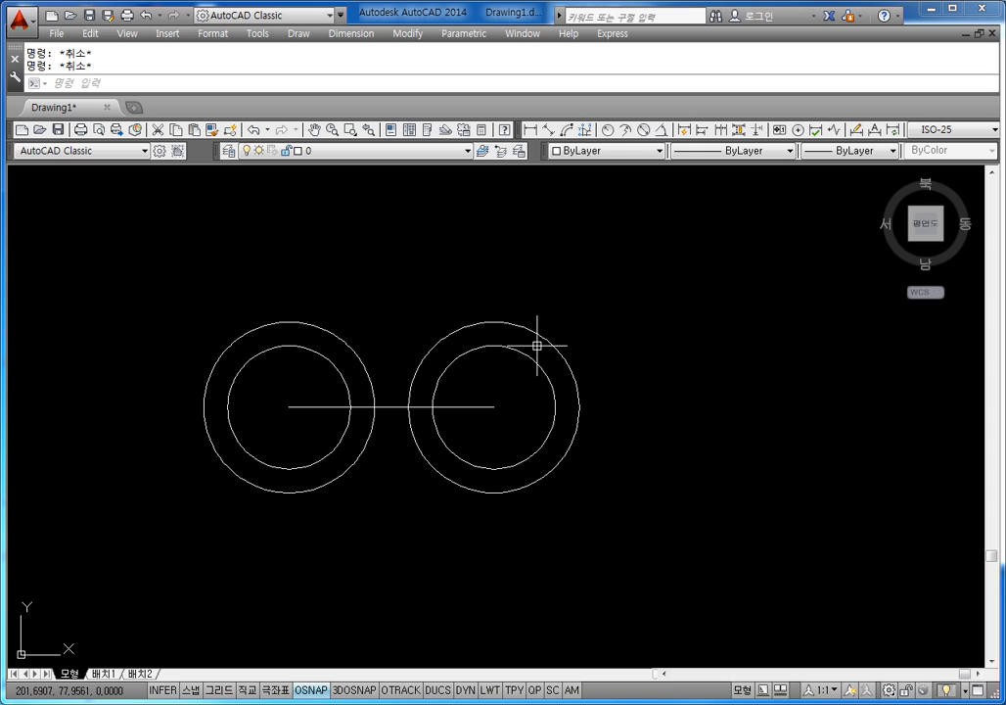
mouse_move(577, 352)
middle_mouse_down()
mouse_move(569, 382)
mouse_move(551, 381)
middle_mouse_up()
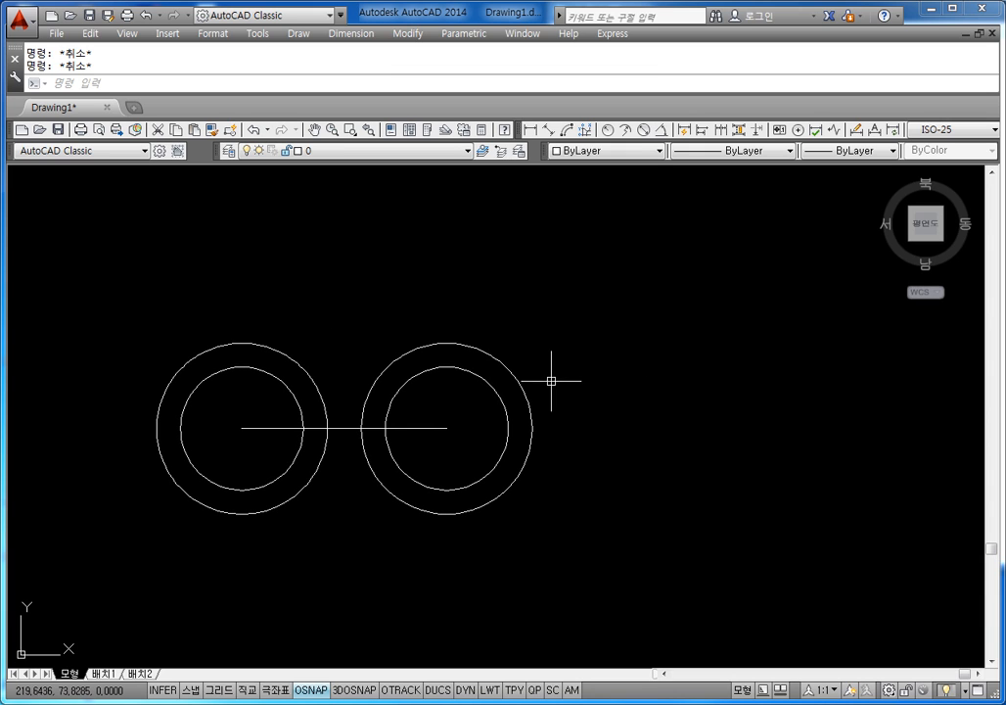
type("L")
key("Return")
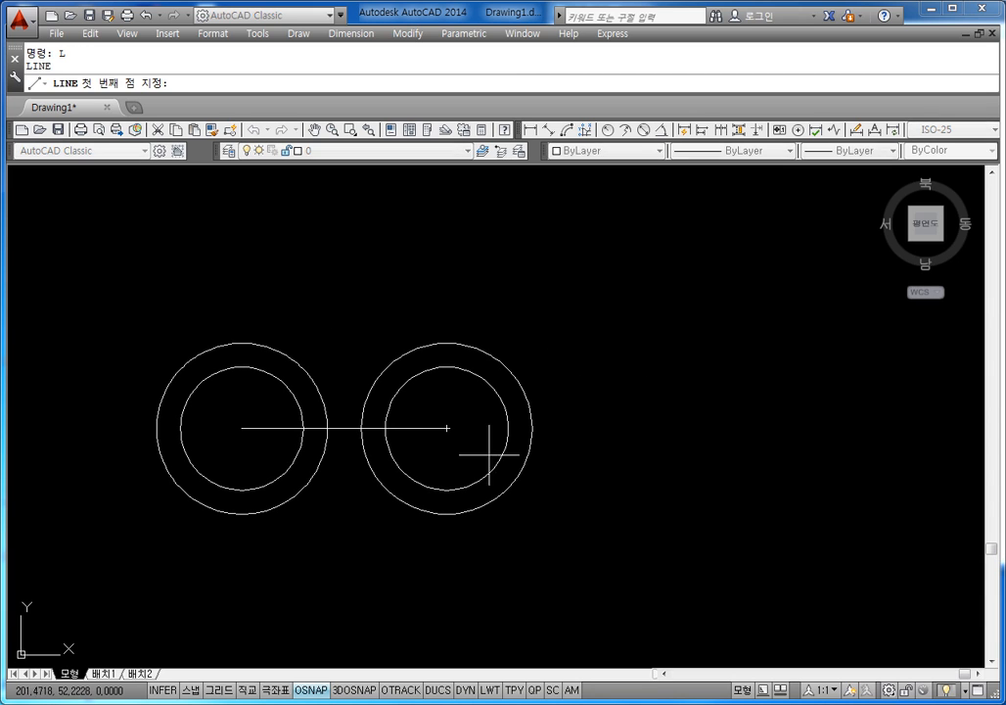
left_click(447, 428)
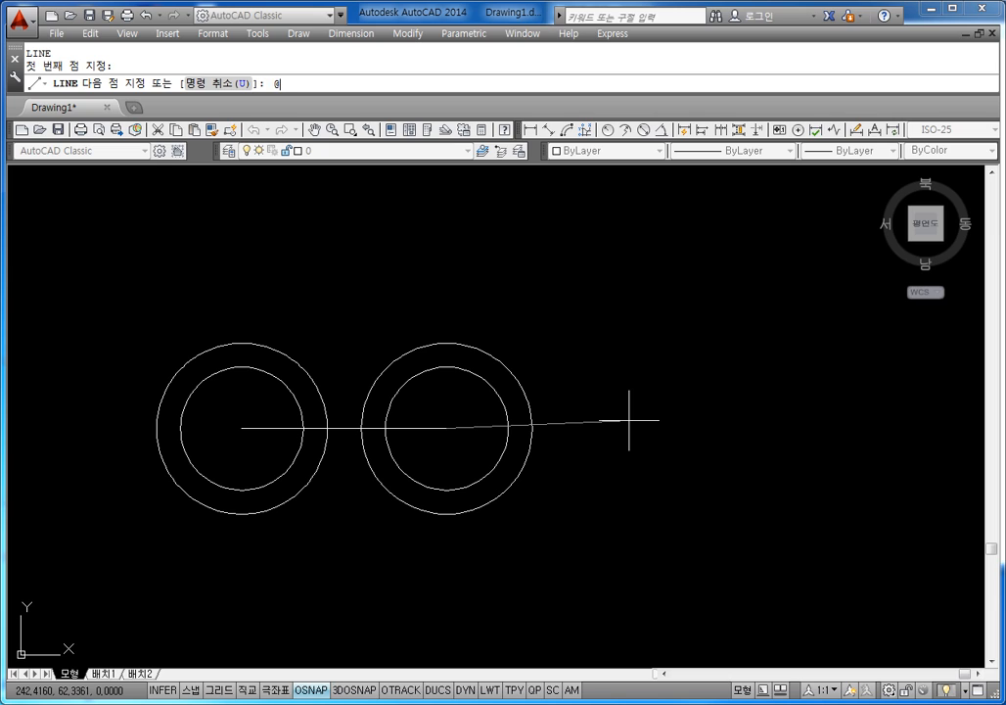
type("@60,0")
key("Return")
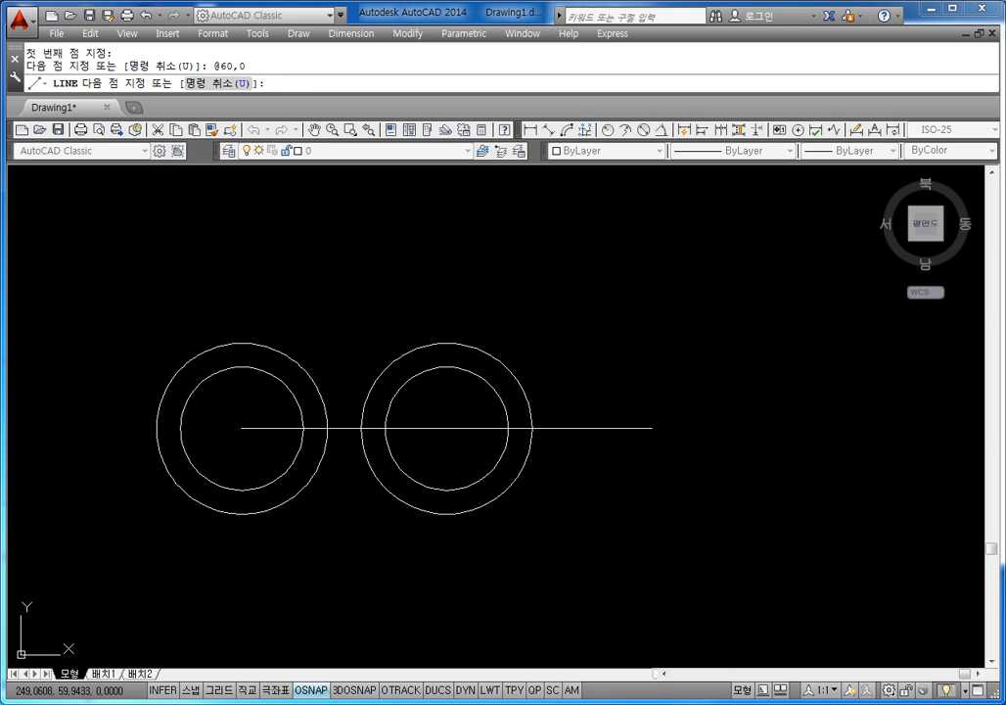
key("Escape")
left_click(659, 403)
left_click(609, 482)
key("Escape")
middle_click_drag(706, 427, 624, 428)
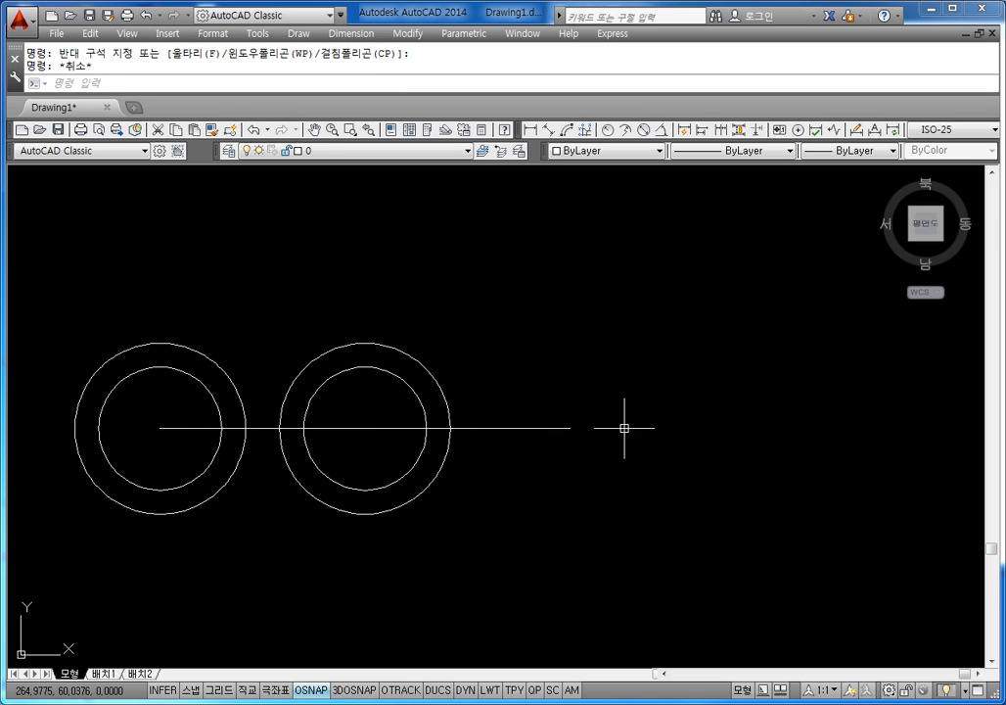
left_click(625, 427)
left_click(551, 489)
key("Escape")
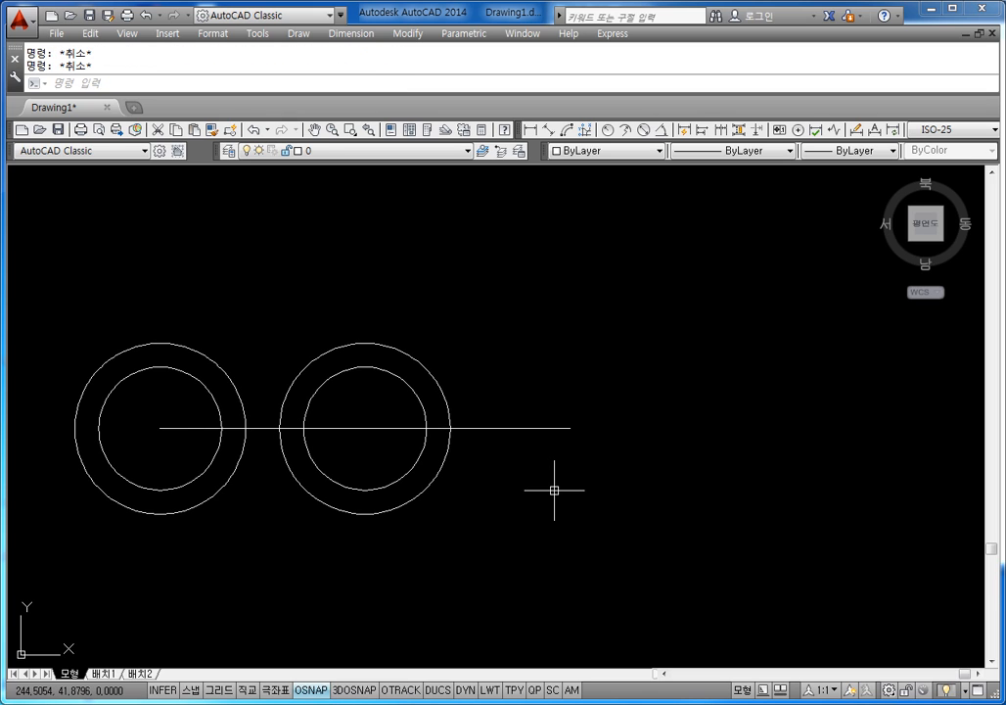
Step: Draw a circle with a diameter of 36 centered on the free end of the second horizontal line
type("c")
key("Return")
left_click(571, 427)
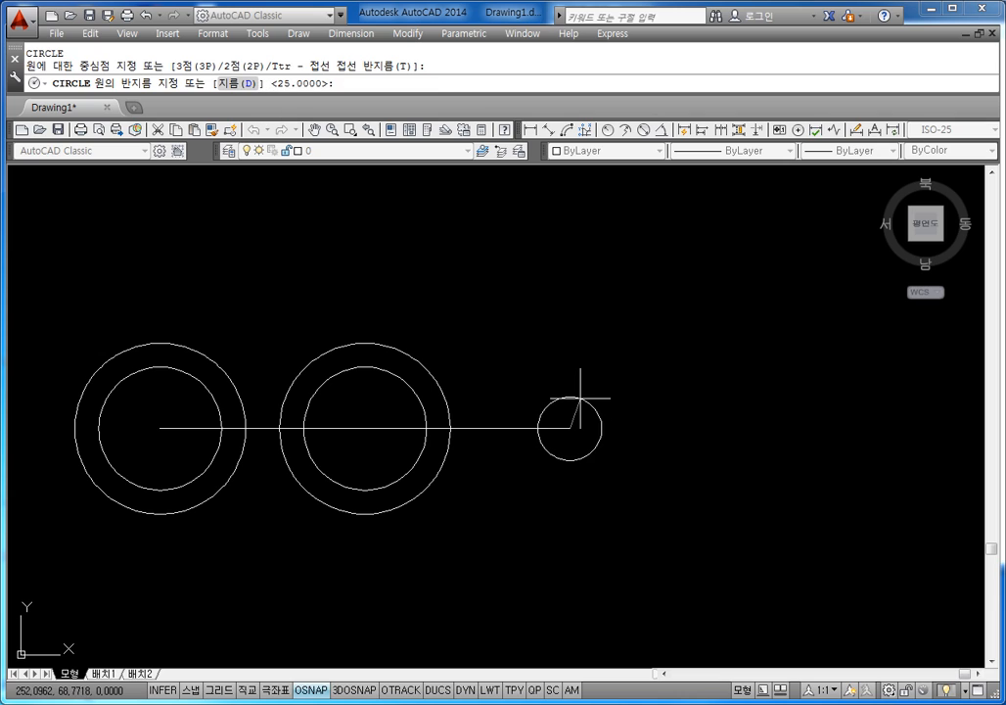
type("D")
key("Return")
type("36")
key("Return")
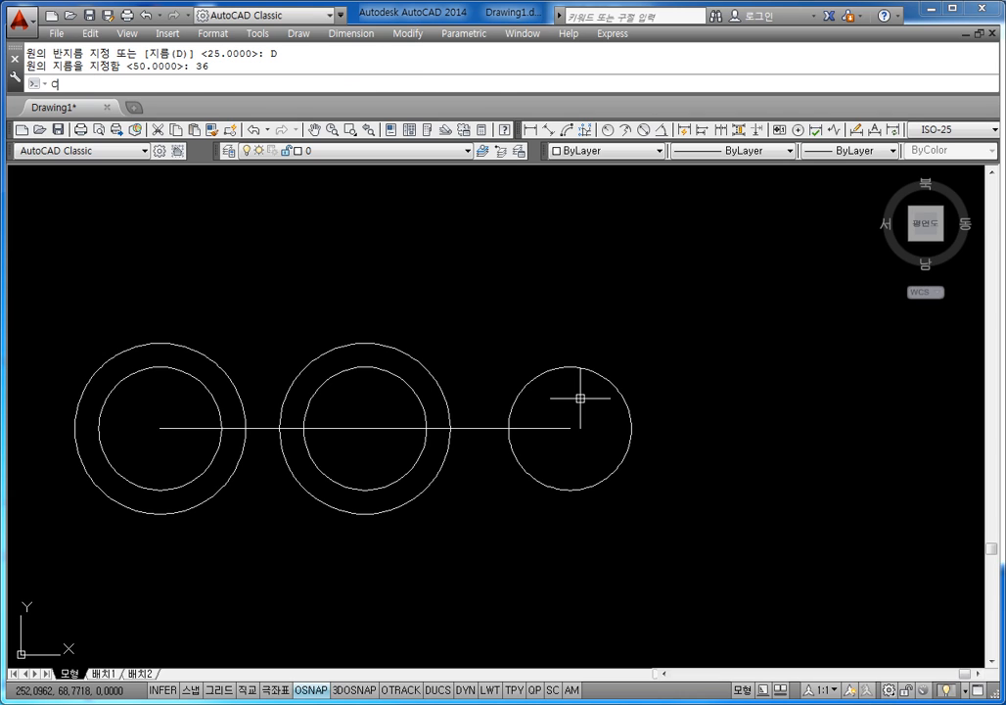
Step: Draw a 50-diameter circle concentric with the third 36-diameter circle in the row
type("c")
key("Return")
left_click(571, 428)
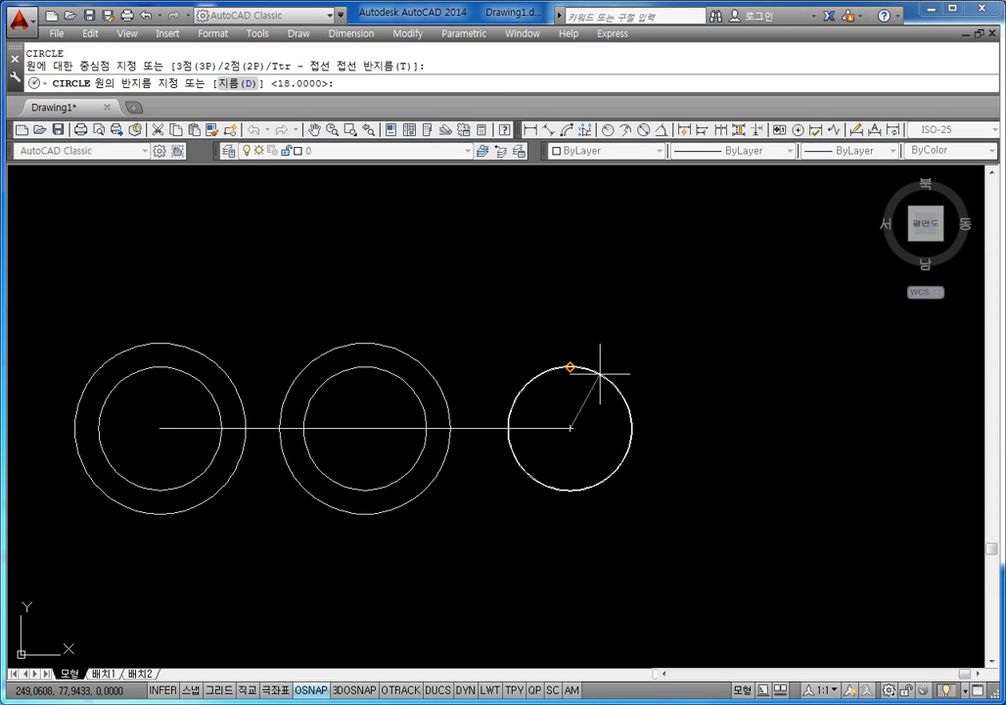
type("D")
key("Return")
type("50")
key("Return")
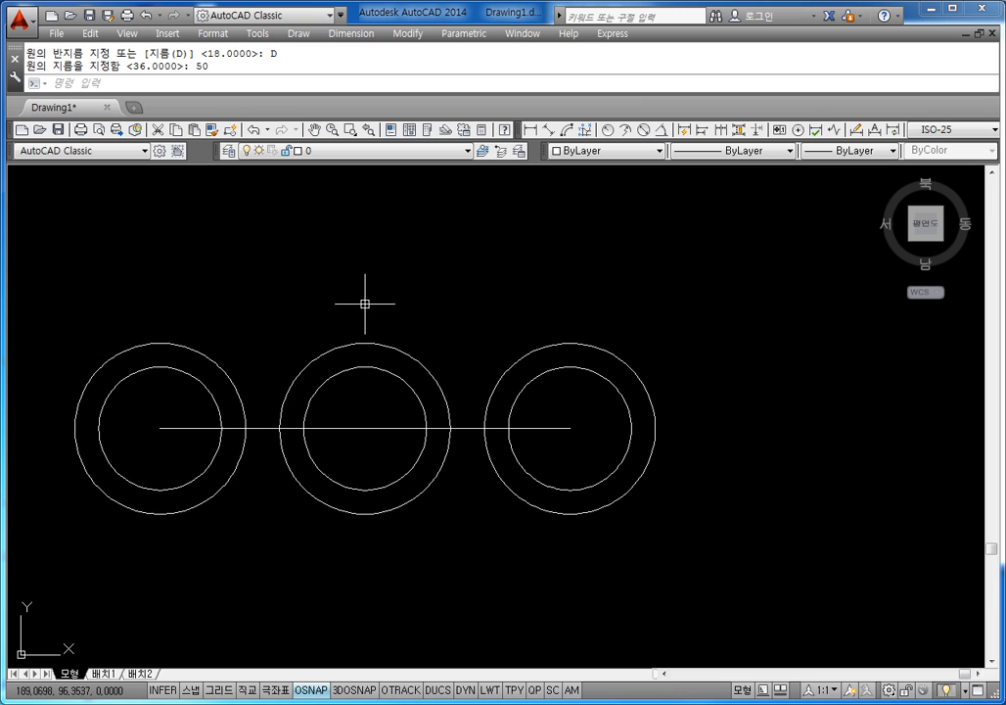
middle_click_drag(386, 312, 456, 334)
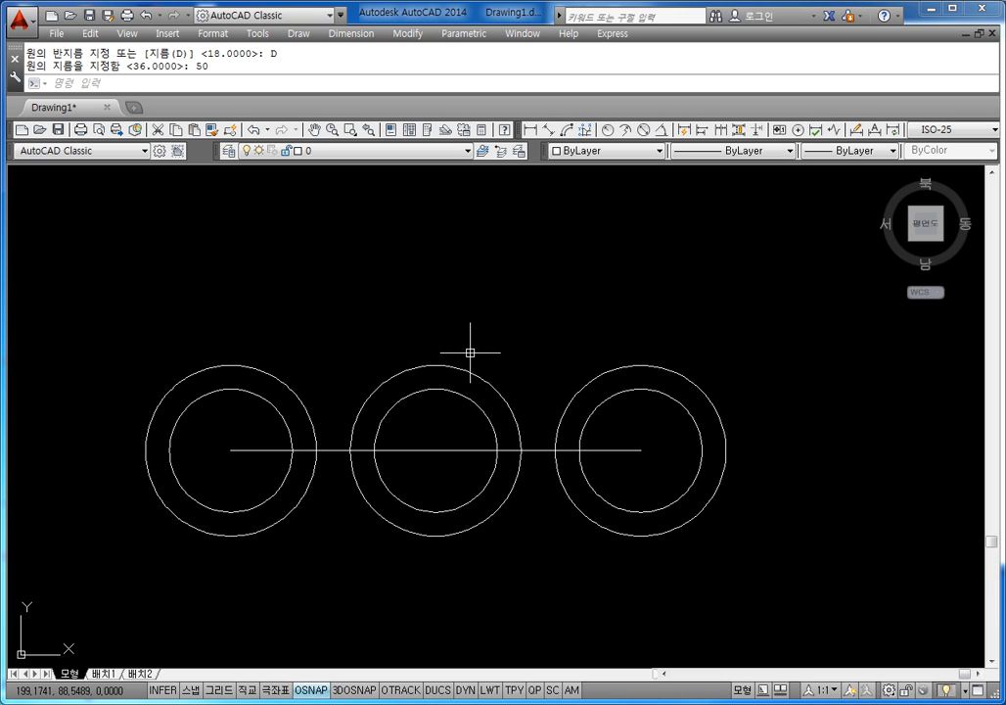
middle_click_drag(391, 369, 434, 371)
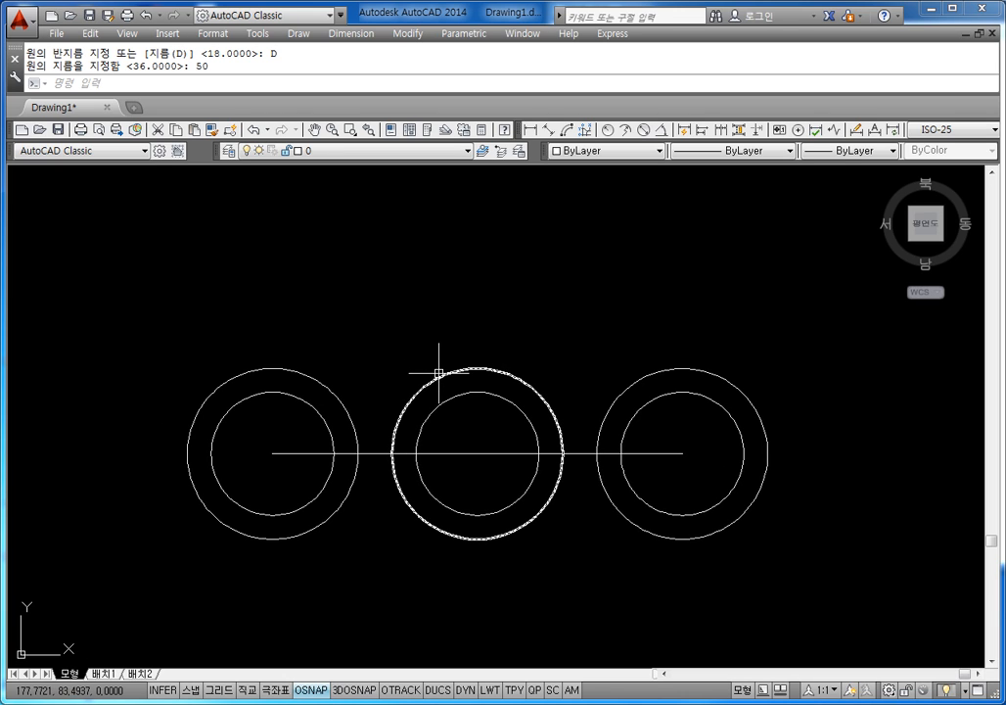
key("Escape")
key("Escape")
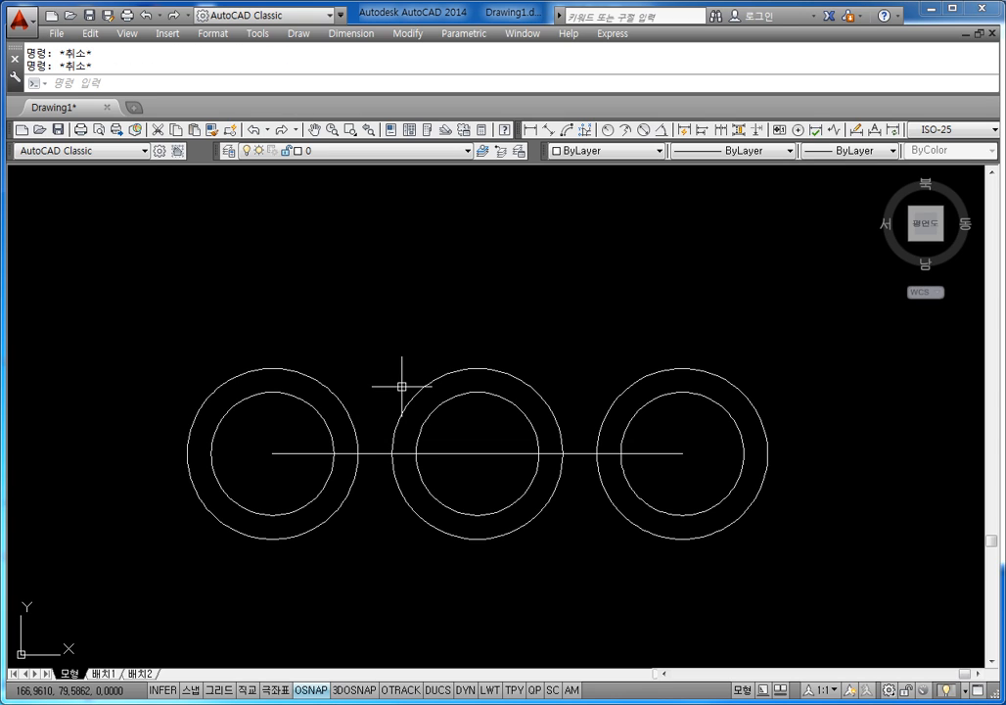
type("L")
key("Return")
middle_click_drag(332, 335, 372, 335)
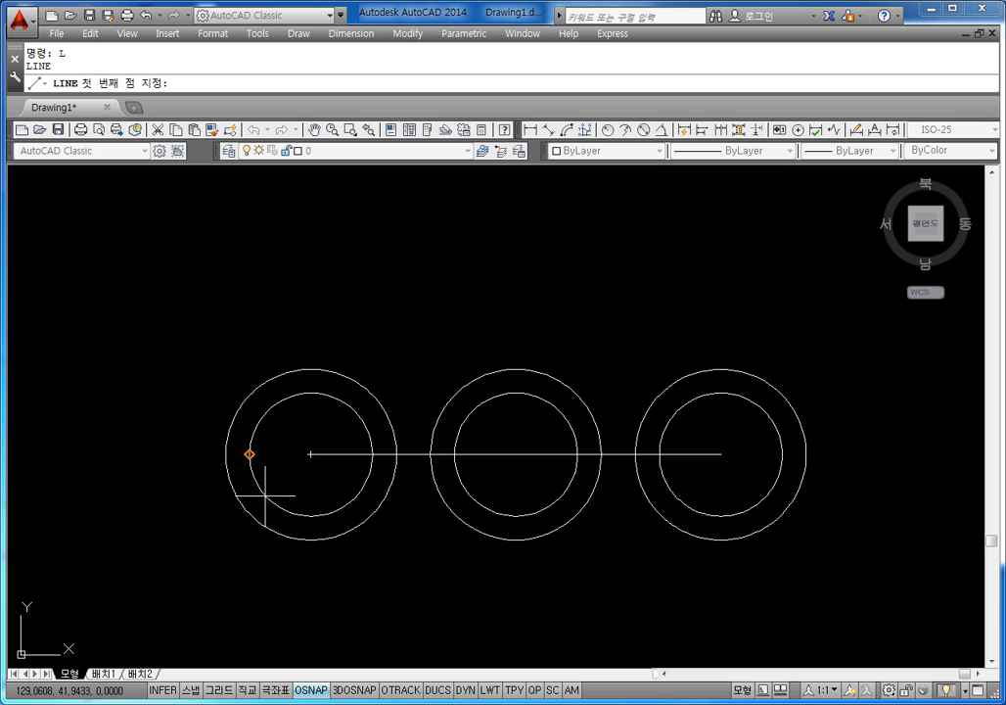
left_click(310, 454)
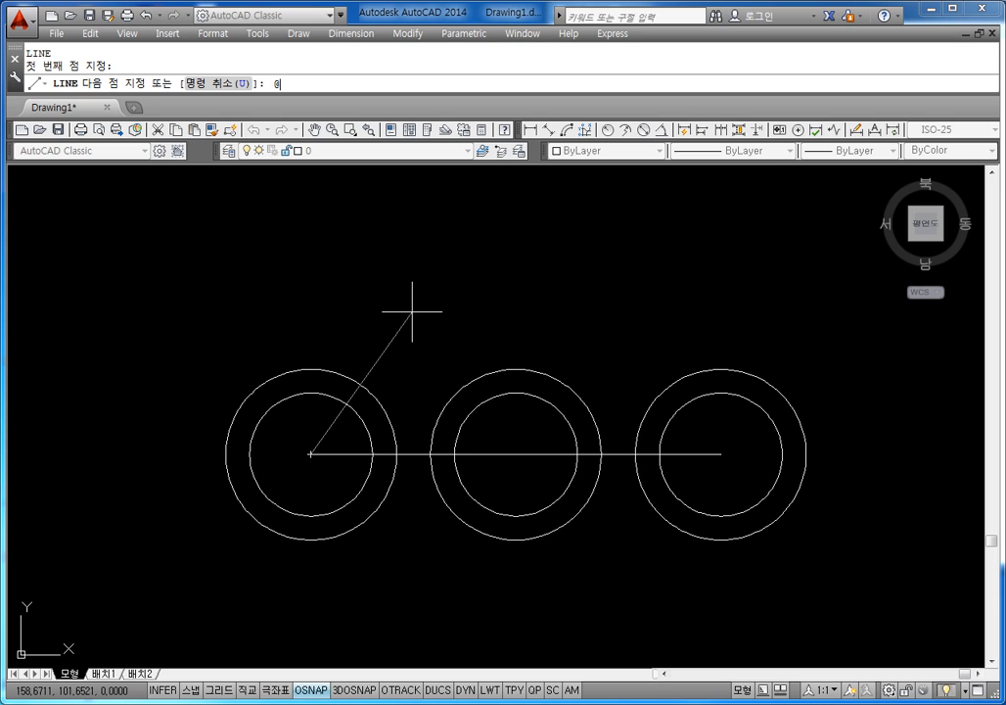
type("@30,30")
key("Return")
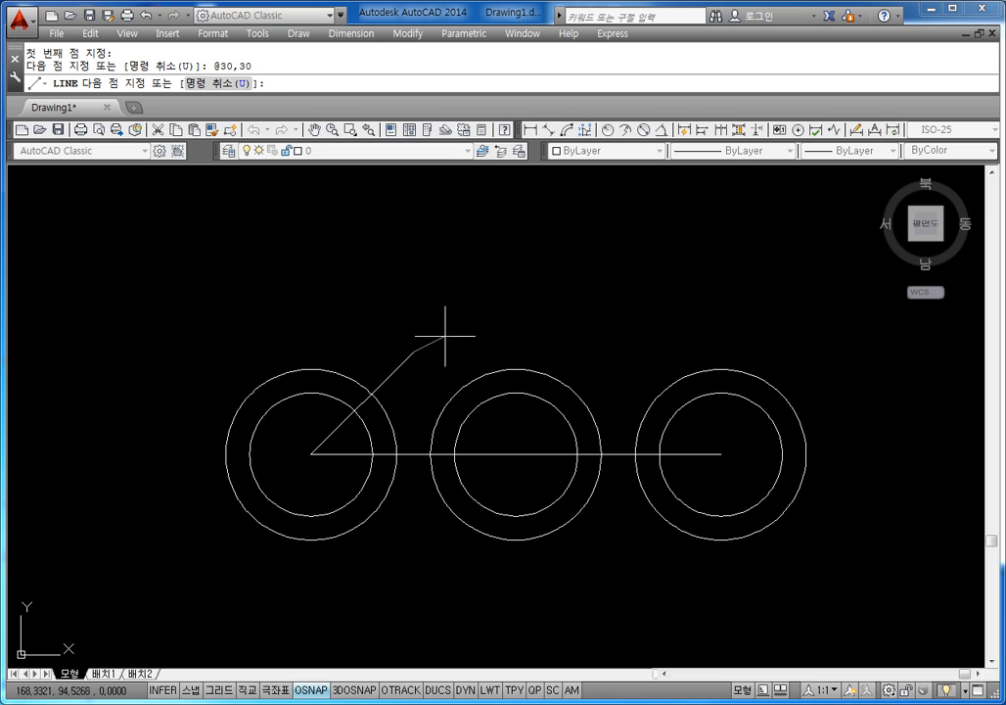
key("Escape")
key("Escape")
key("Escape")
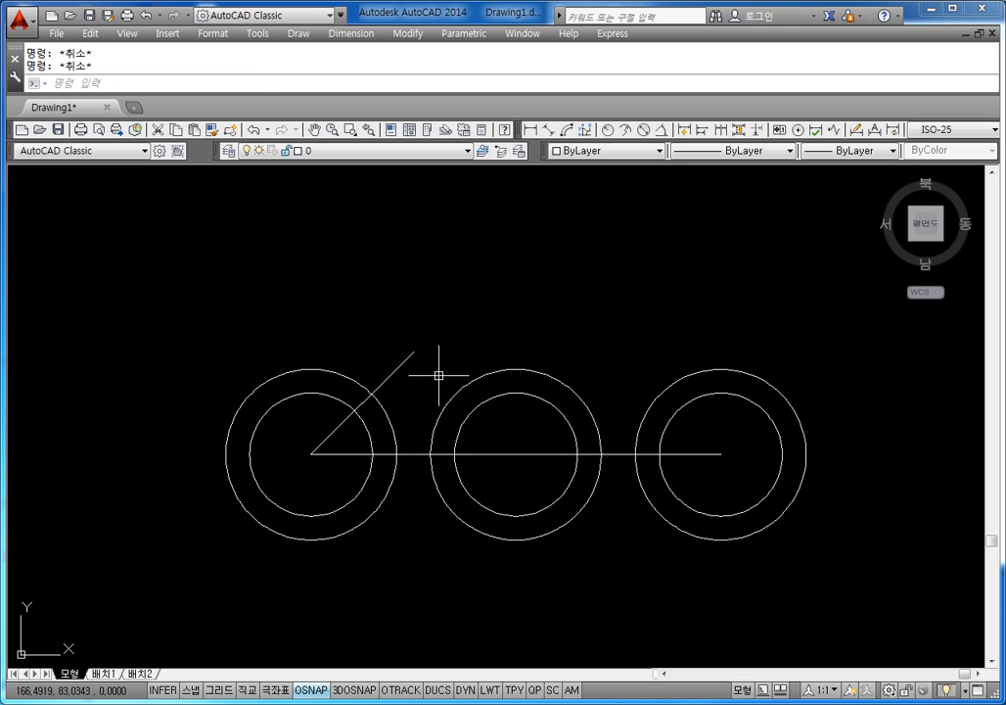
Step: Draw a circle with a diameter of 36 centered on the upper end of the diagonal line
type("C")
key("Return")
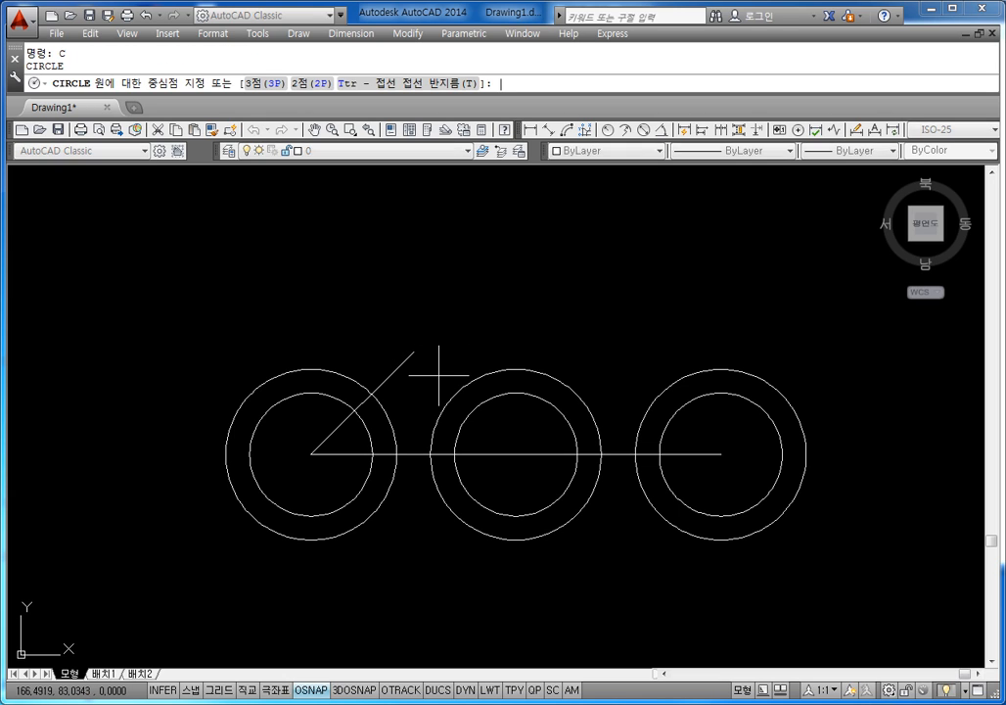
left_click(414, 351)
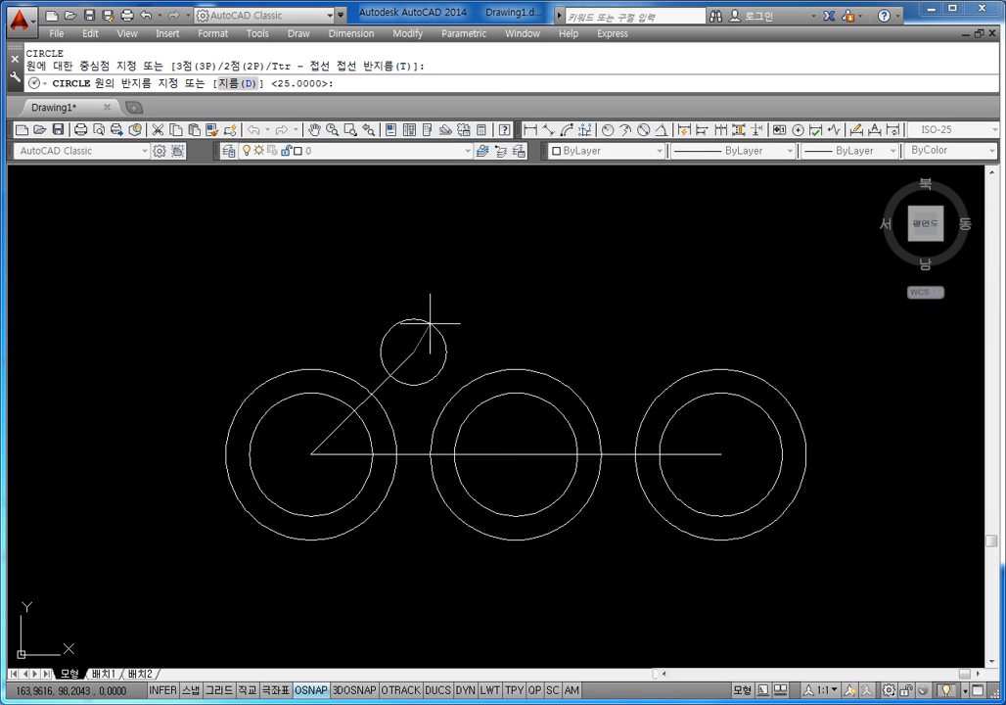
type("D")
key("Return")
type("36")
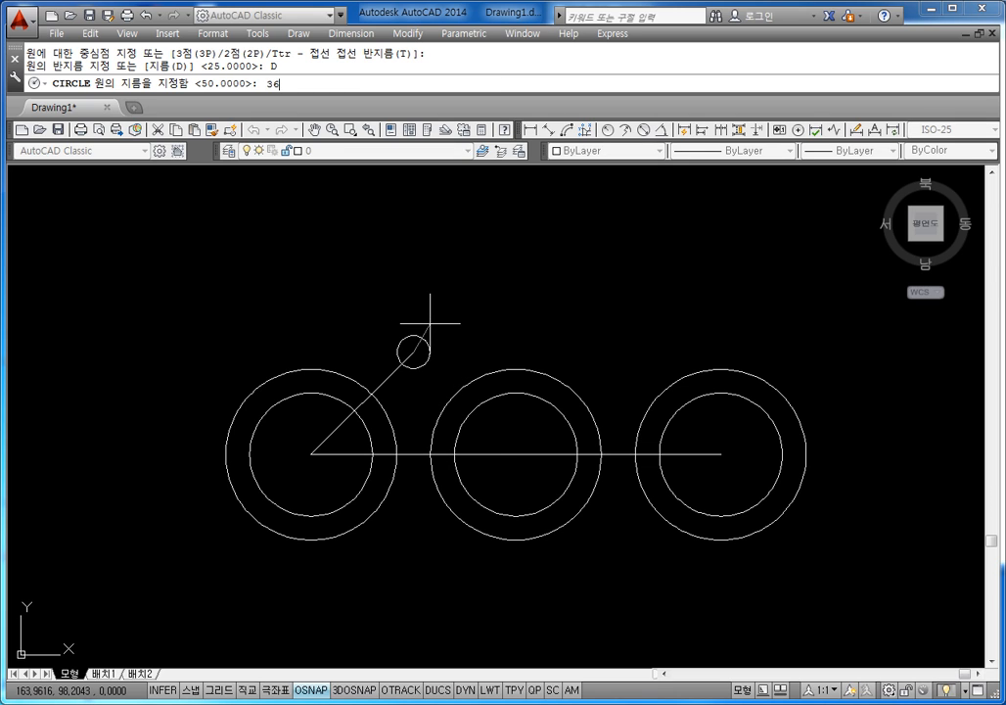
key("Return")
Step: Draw a 50-diameter circle concentric with the 36-diameter circle at the upper end of the diagonal line
key("Return")
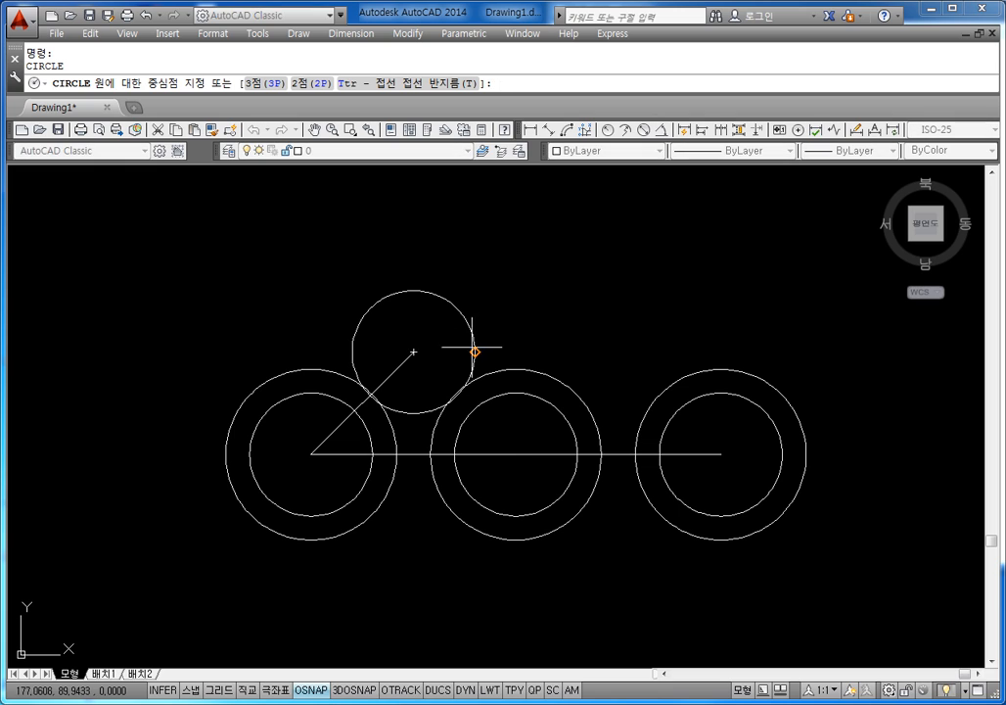
left_click(414, 351)
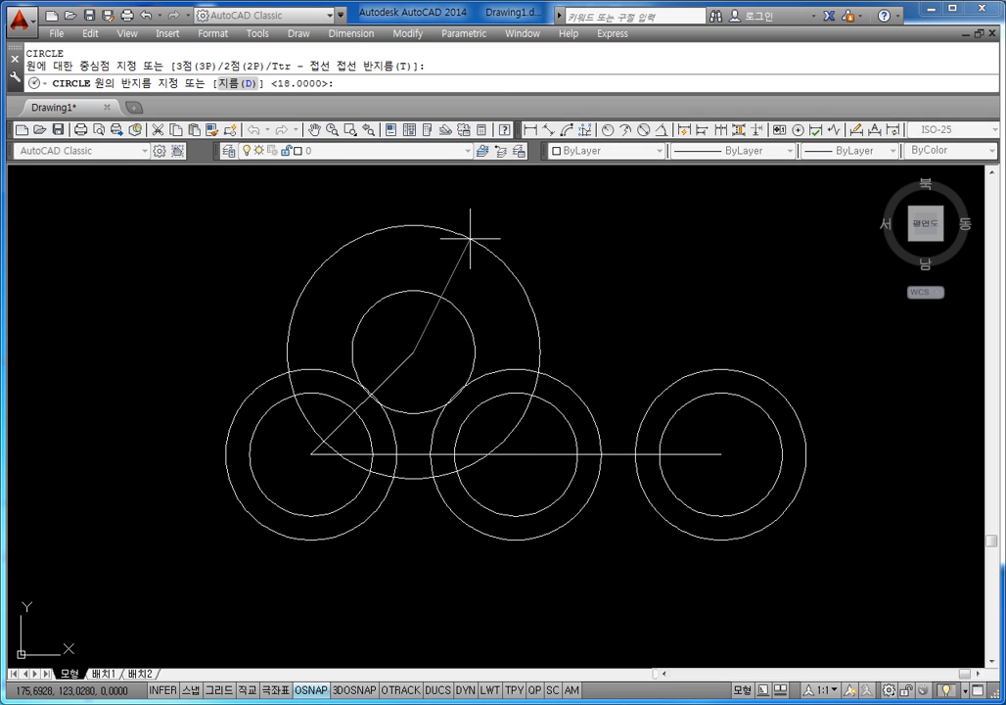
type("D")
key("Return")
type("50")
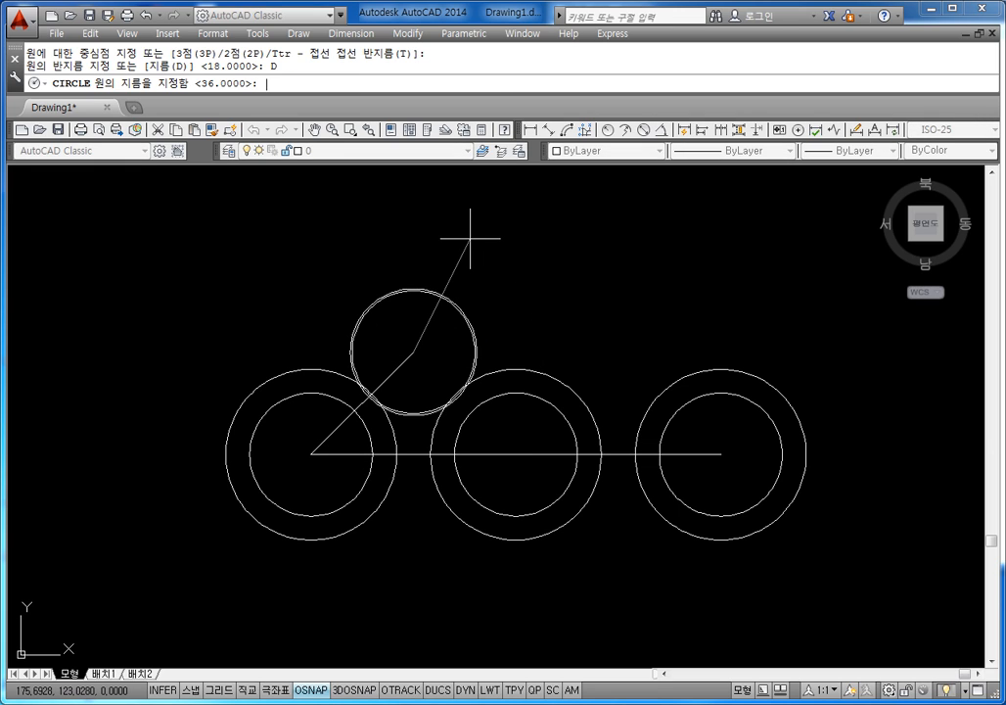
key("Return")
key("Escape")
middle_click_drag(669, 373, 557, 366)
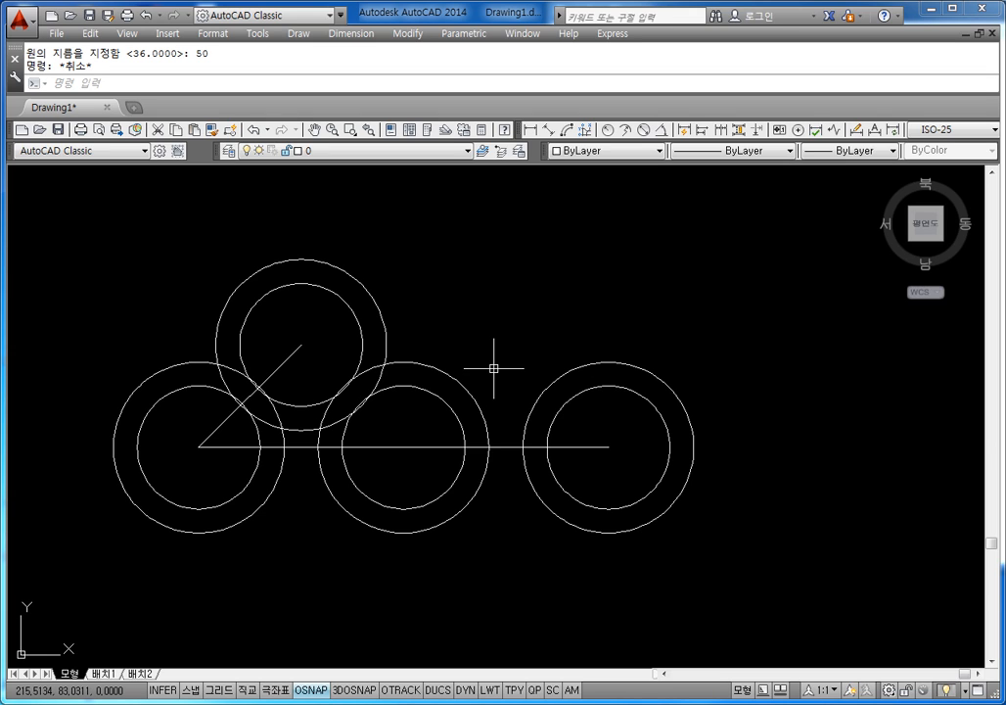
key("Escape")
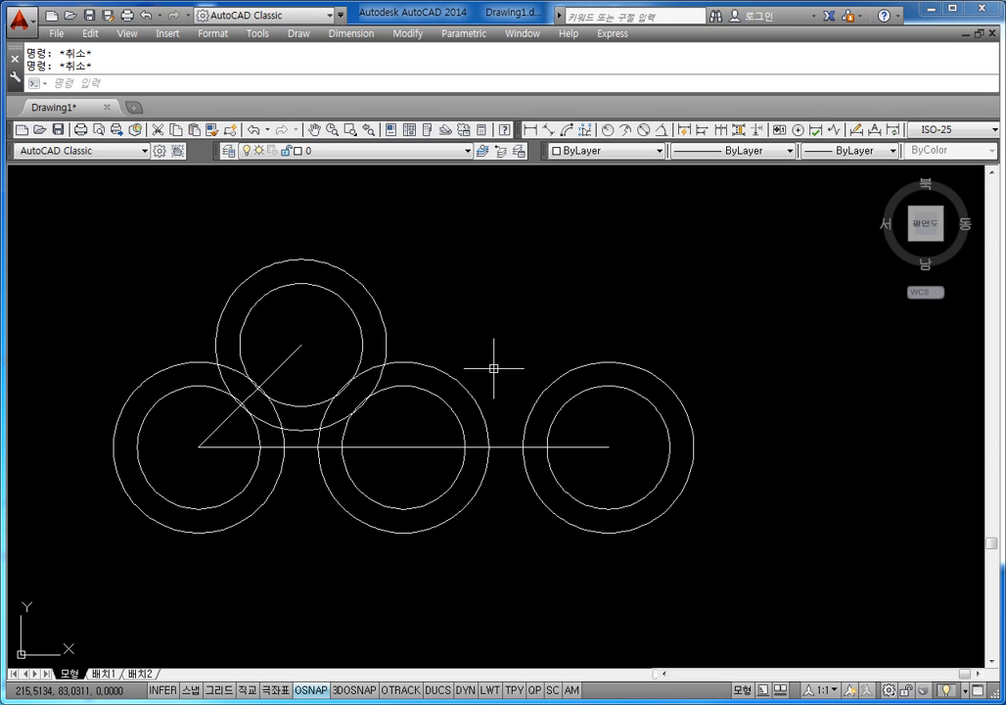
type("L")
key("Return")
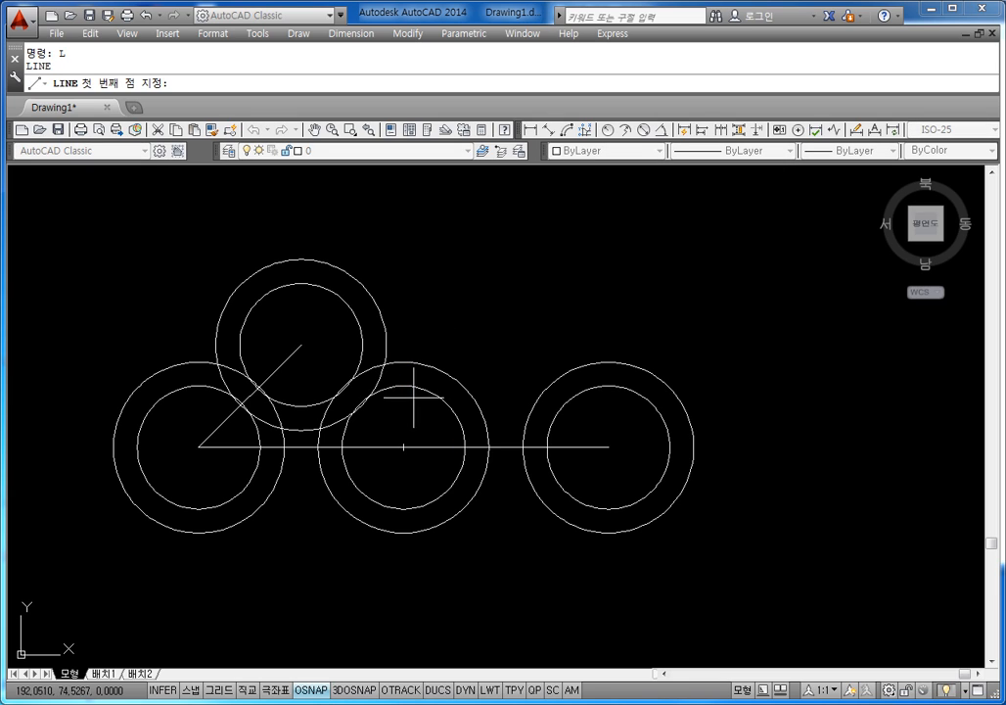
left_click(403, 447)
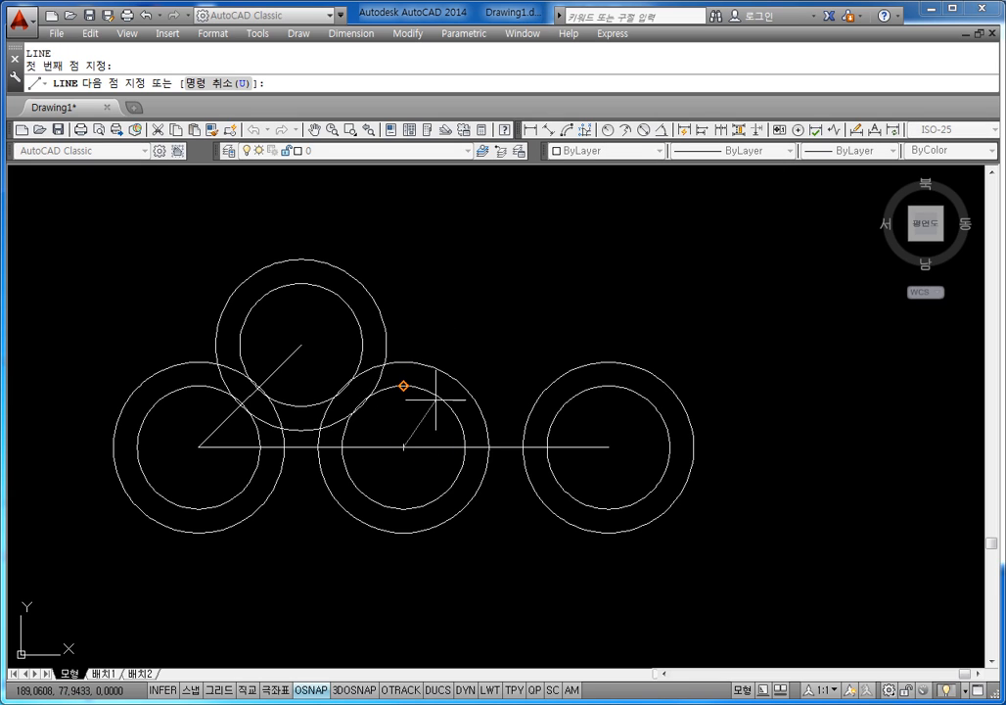
type("@30,30")
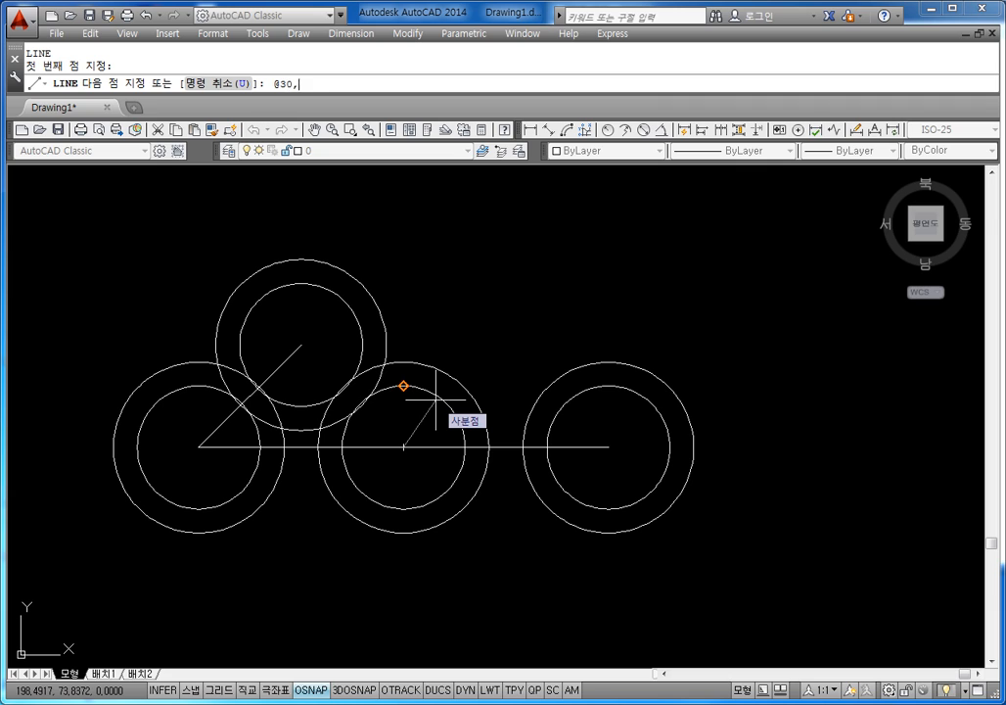
key("Return")
key("Escape")
key("Escape")
key("Escape")
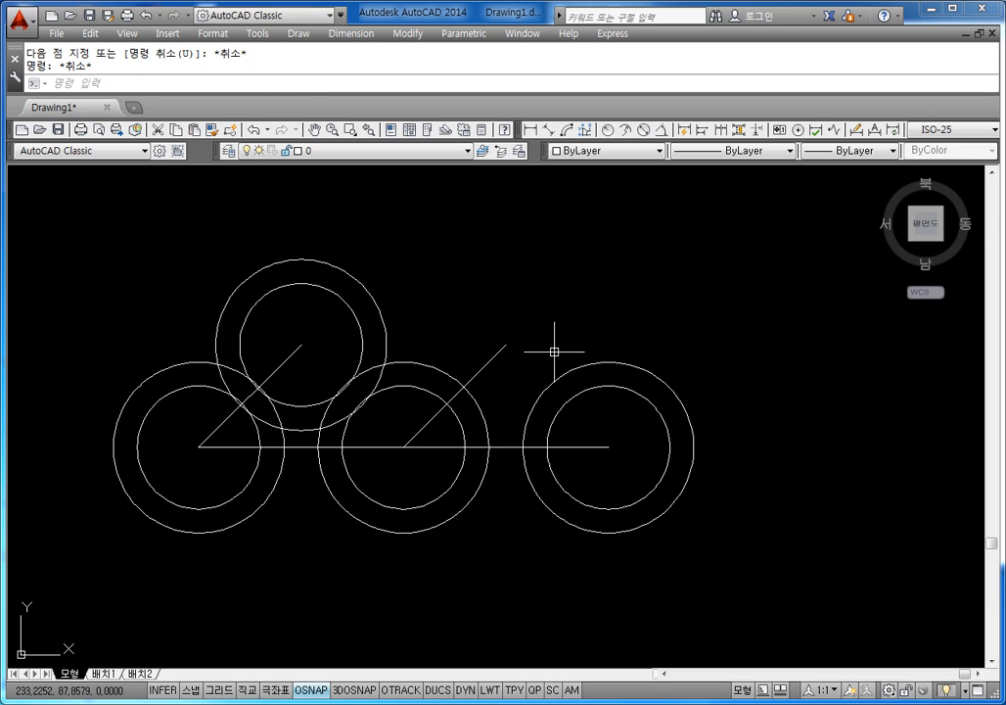
Step: Draw a circle with a diameter of 36 centered on the upper end of the second diagonal line
type("c")
key("Return")
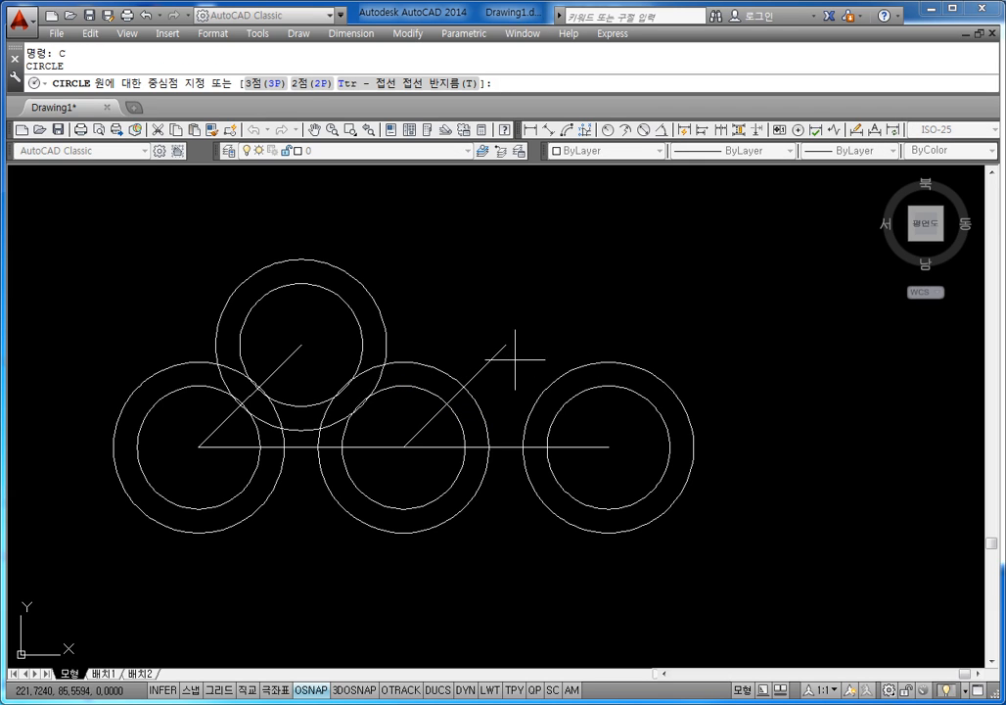
left_click(506, 344)
type("d")
key("Return")
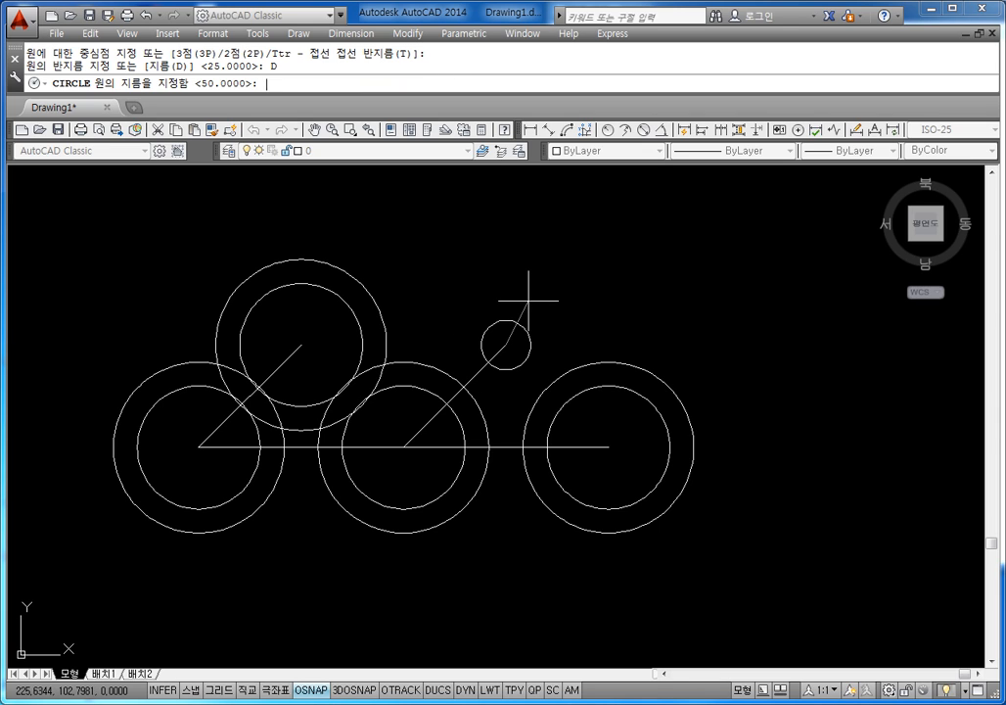
type("36")
key("Return")
Step: Draw a 50-diameter circle concentric with the 36-diameter circle at the second diagonal line's upper end
key("Return")
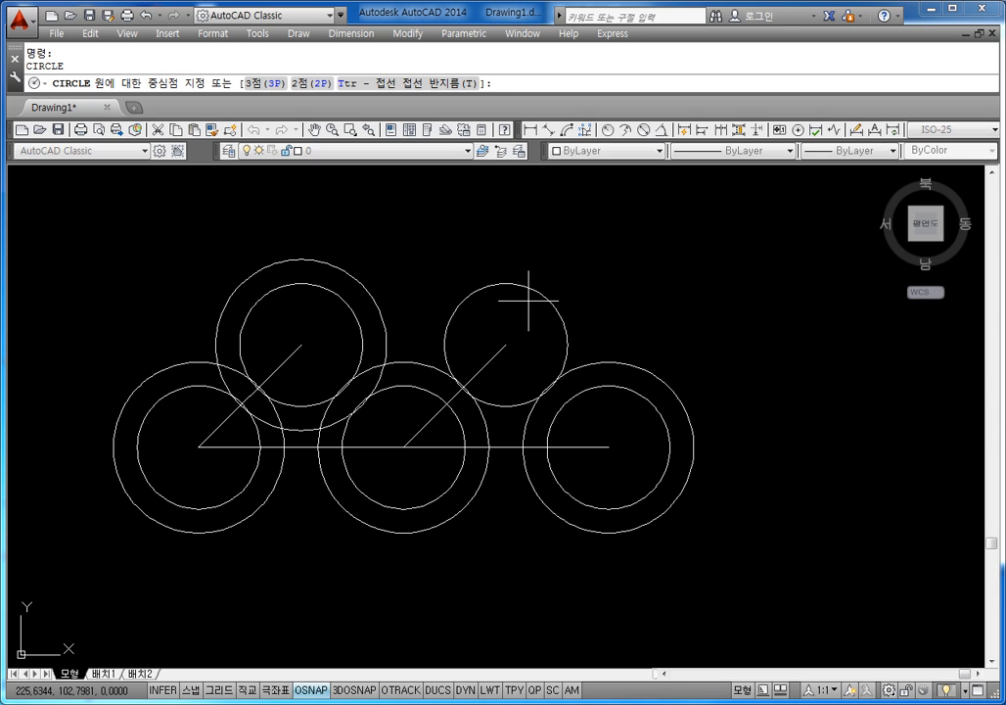
left_click(509, 344)
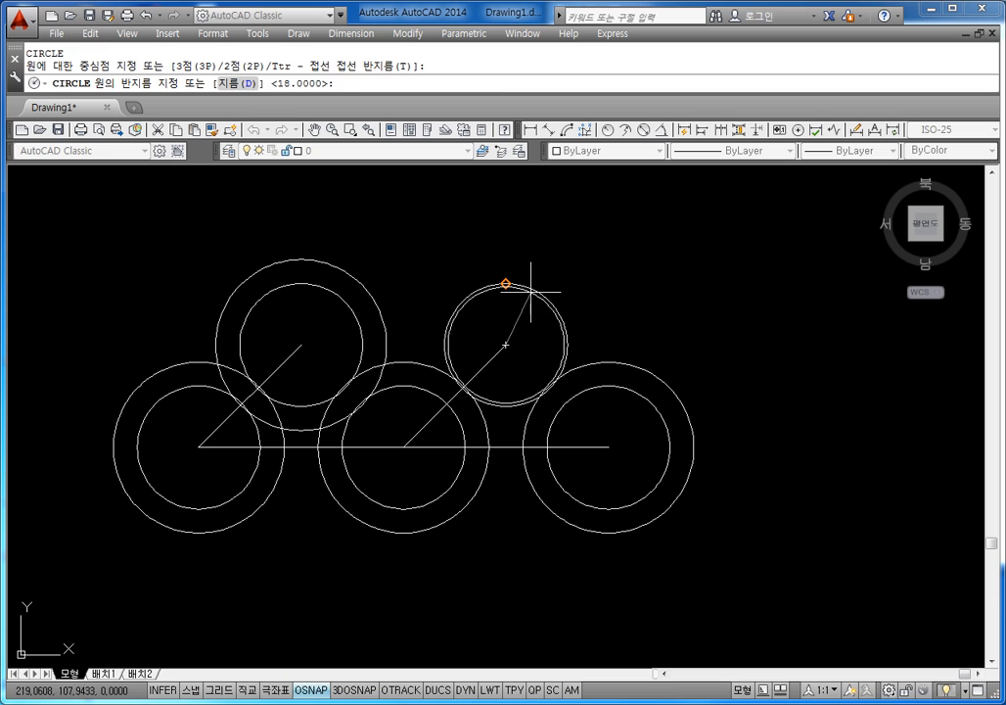
type("d")
key("Return")
type("50")
key("Return")
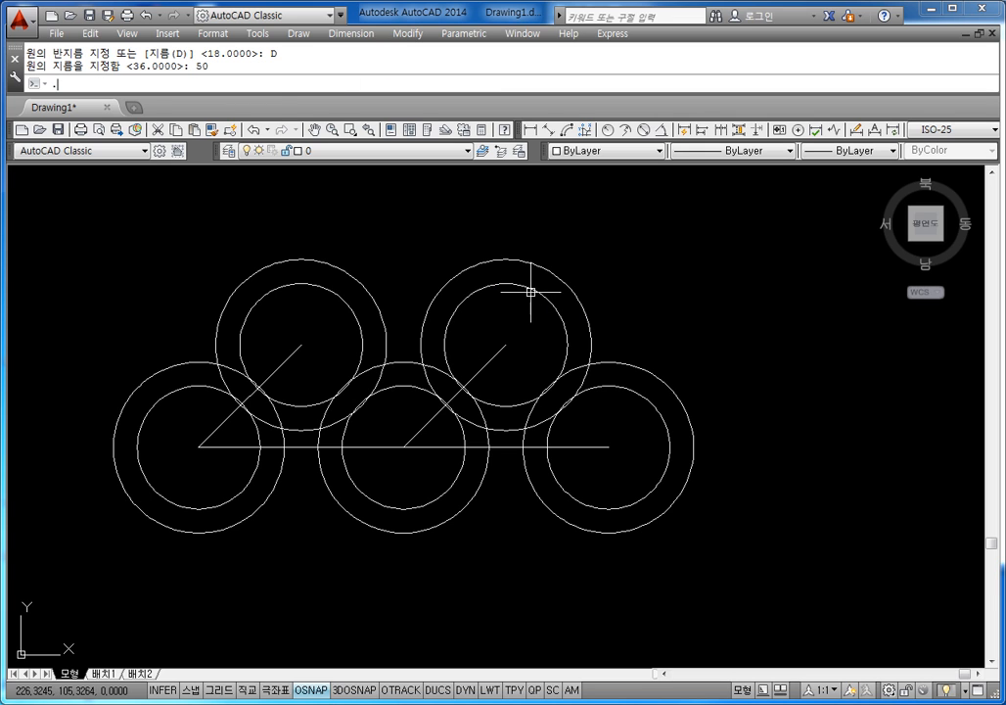
key("Escape")
key("Escape")
Step: Change the color of the horizontal and diagonal construction lines connecting the circle centers to yellow
scroll(459, 409, "up", 3)
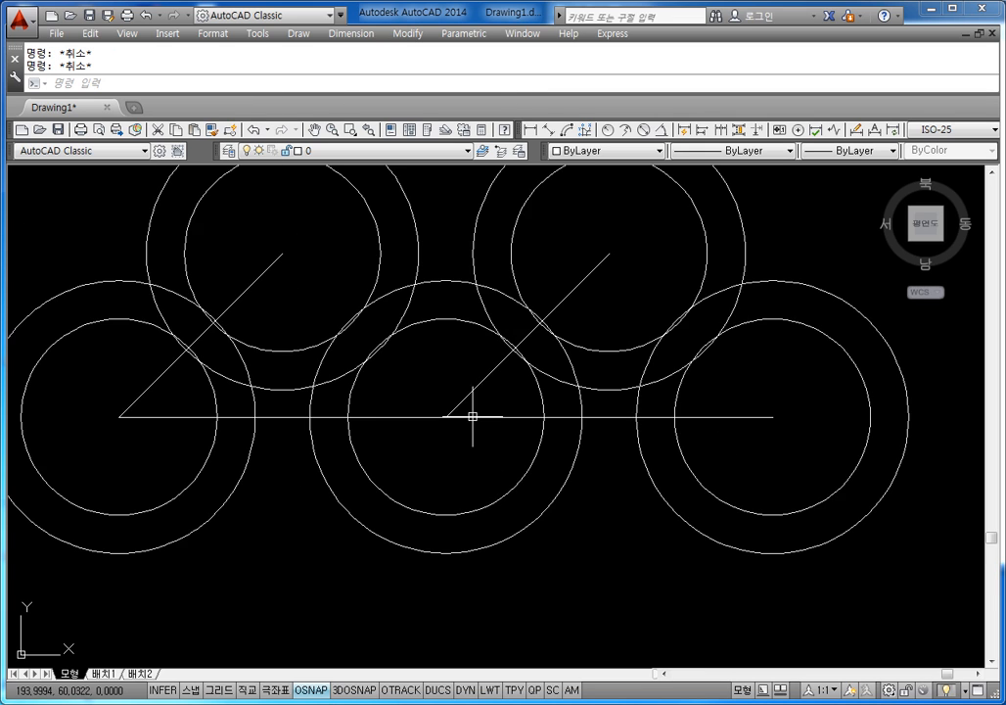
scroll(474, 413, "down", 2)
scroll(478, 437, "up", 2)
left_click(474, 443)
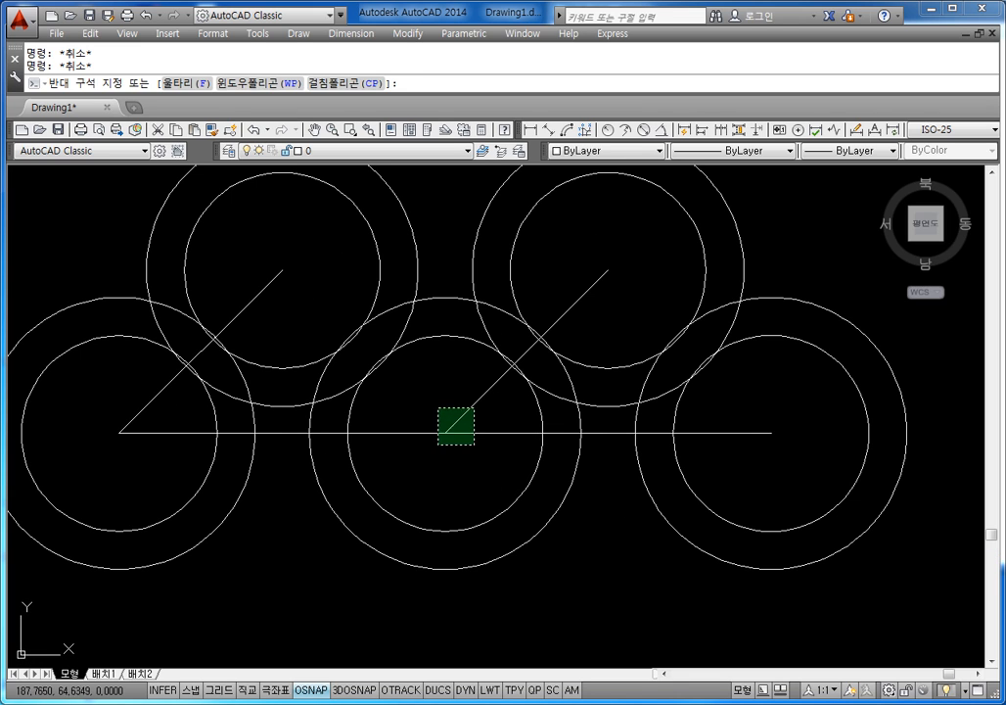
left_click(431, 406)
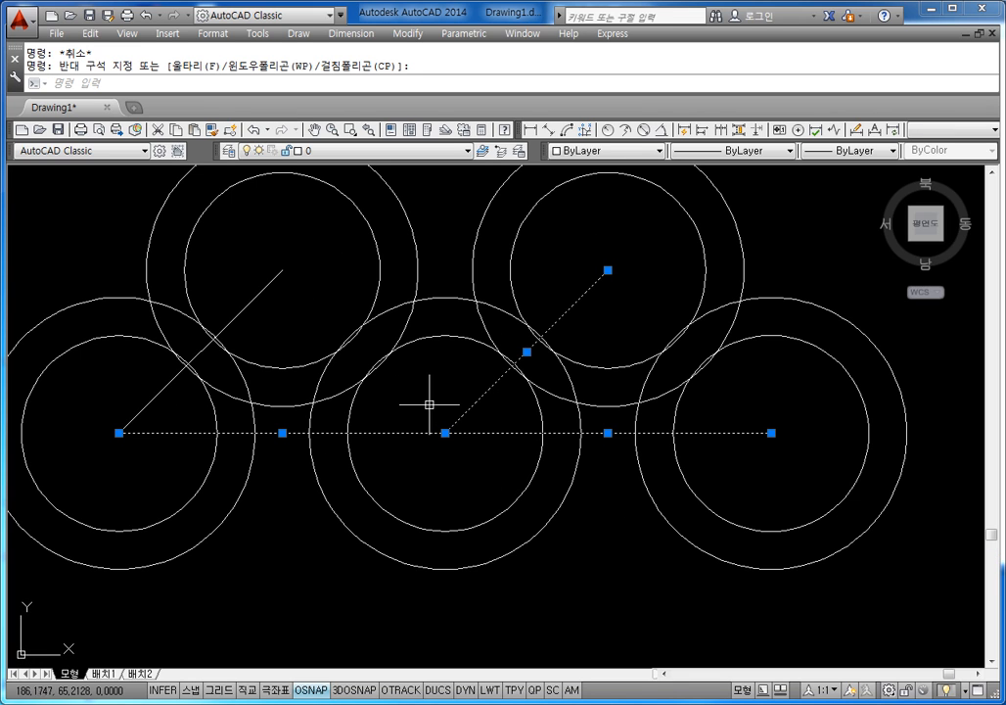
left_click(568, 151)
left_click(567, 204)
key("Escape")
key("Escape")
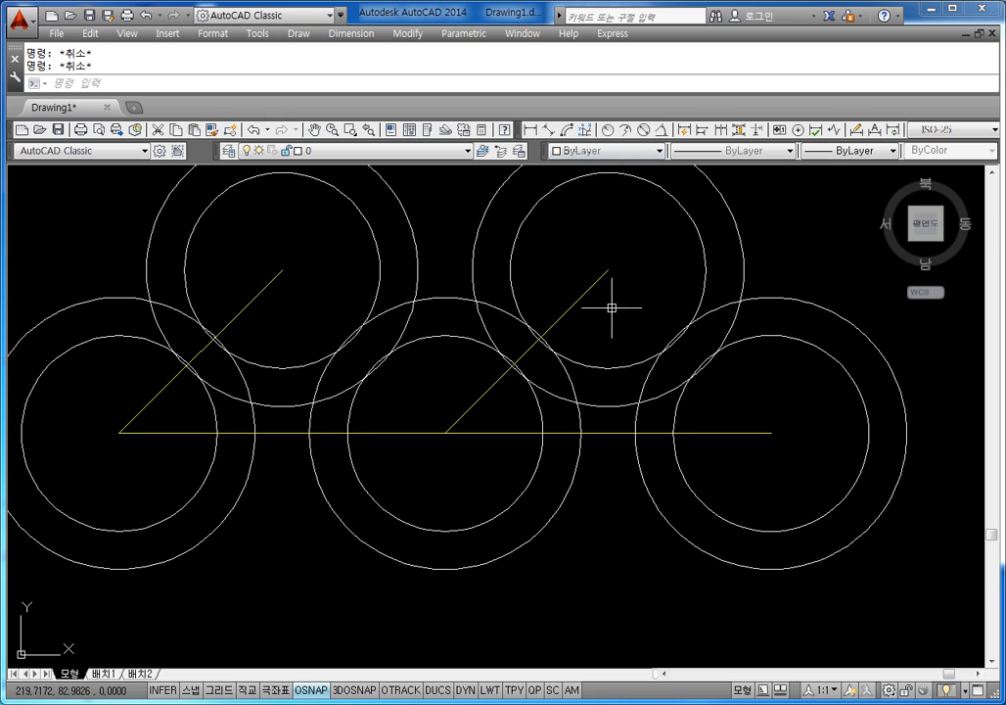
scroll(597, 333, "down", 2)
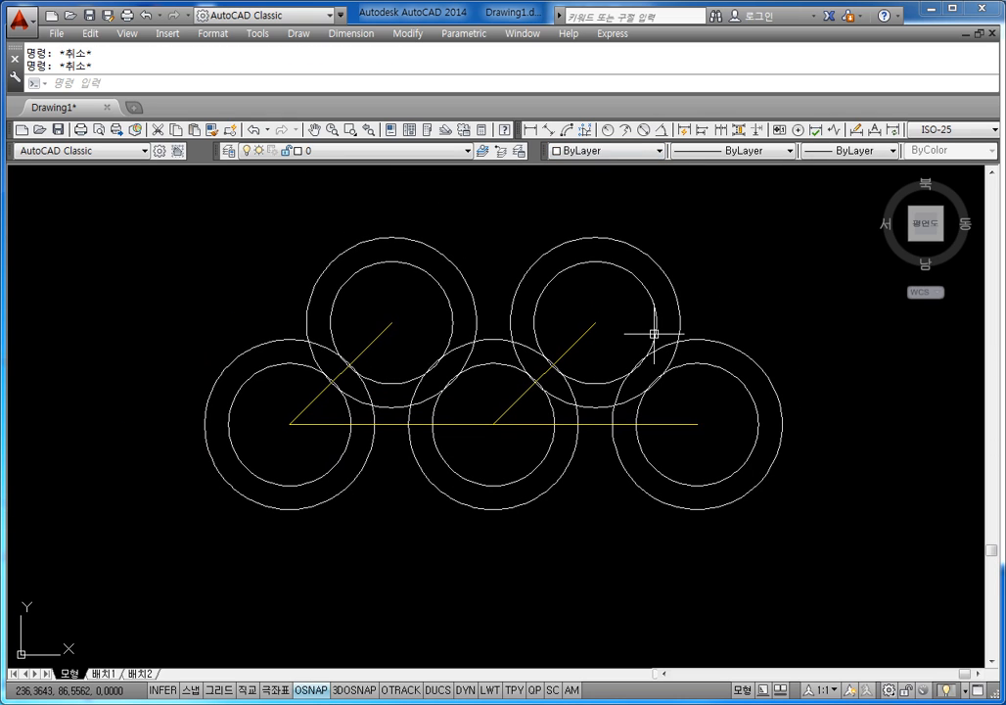